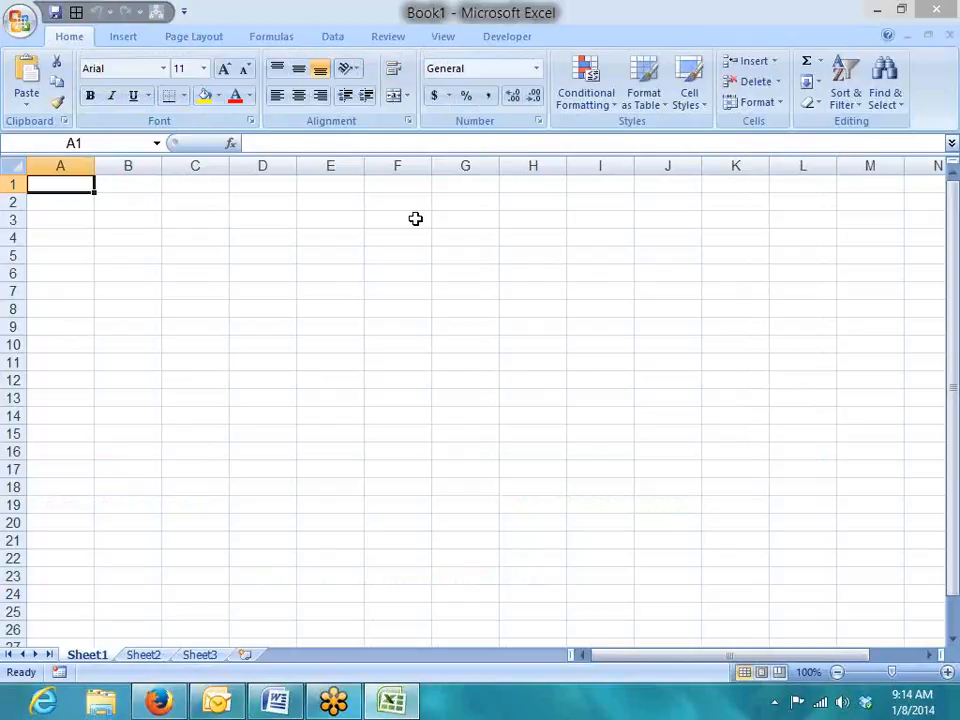
Enter the letter A in cell A3.
key(Right)
key(Return)
key(Return)
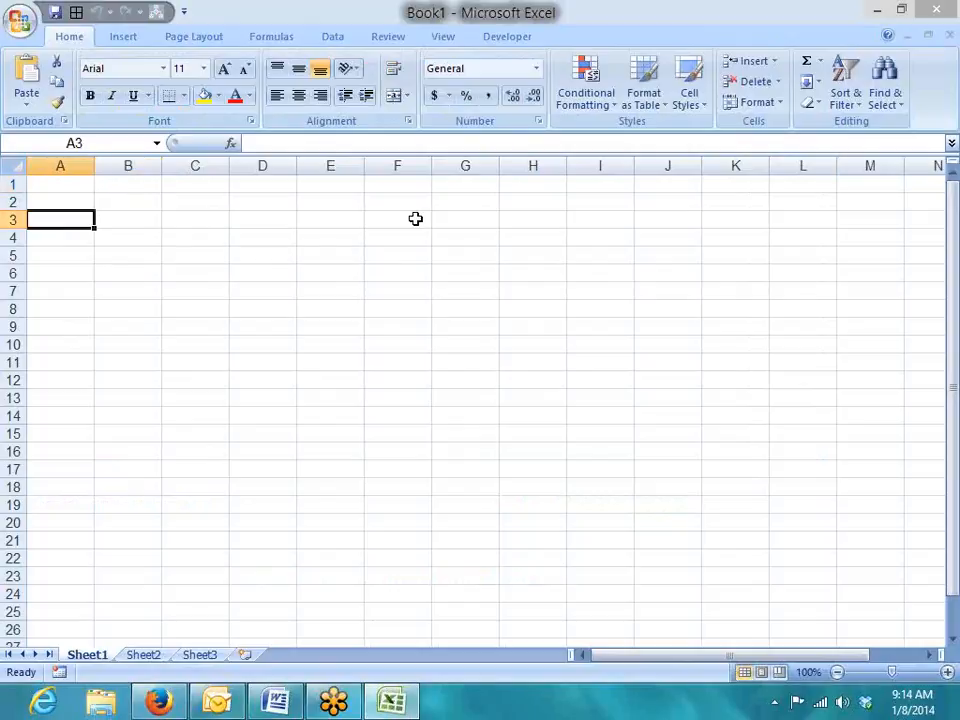
key(Up)
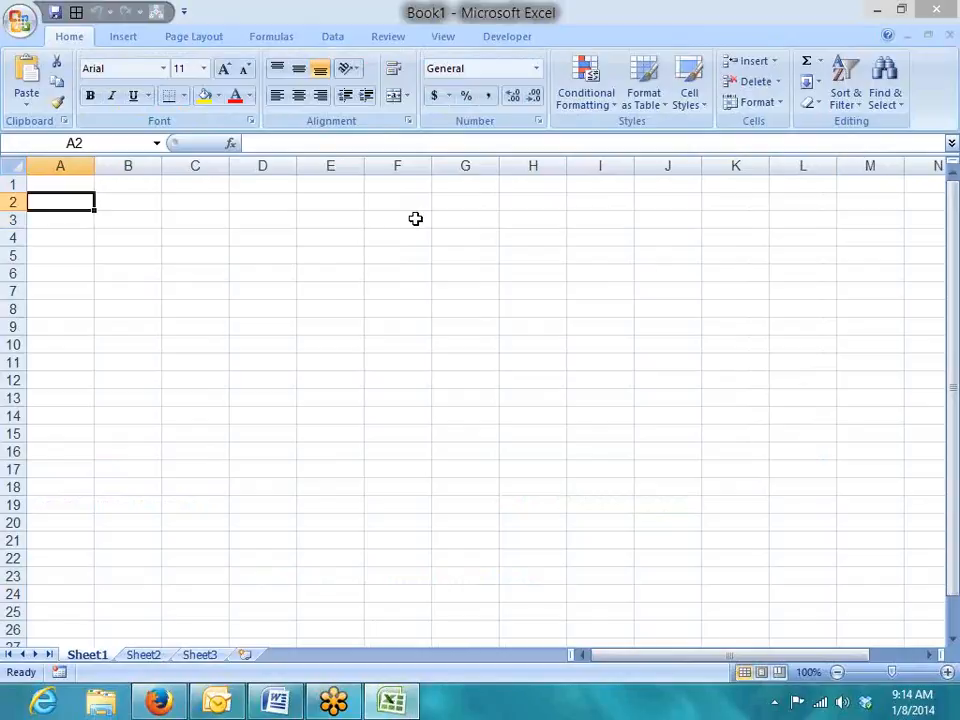
key(Right)
key(Down)
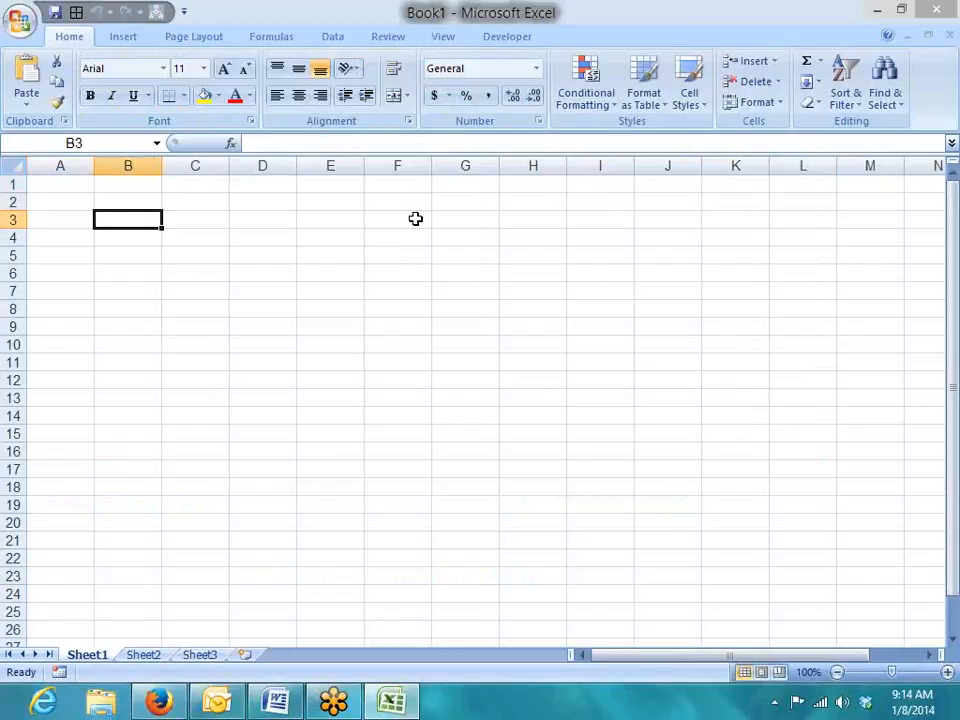
key(Left)
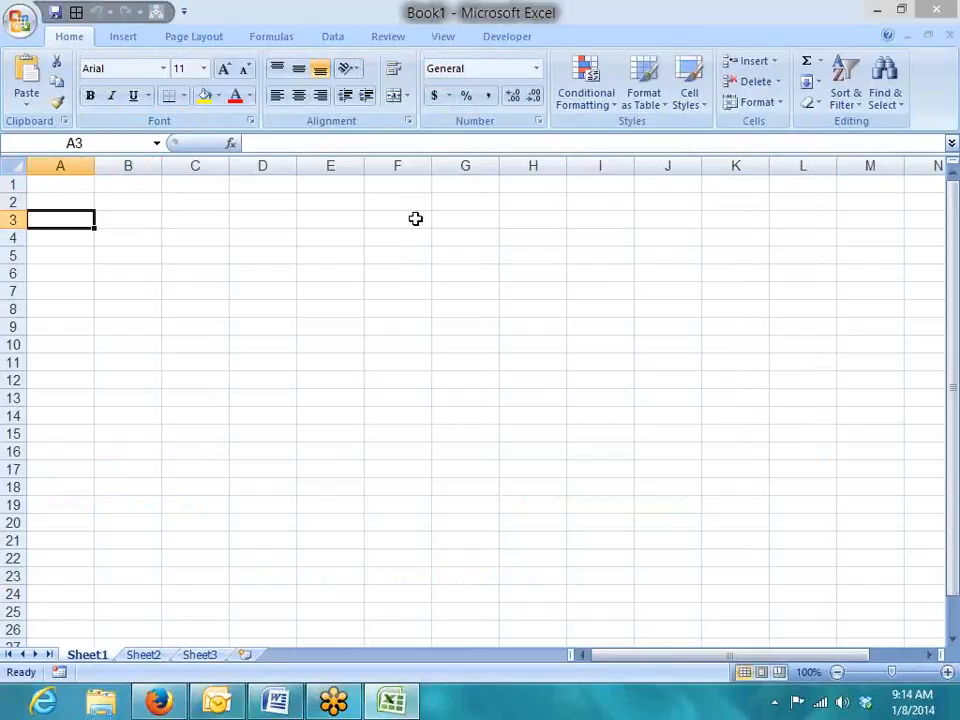
text(A)
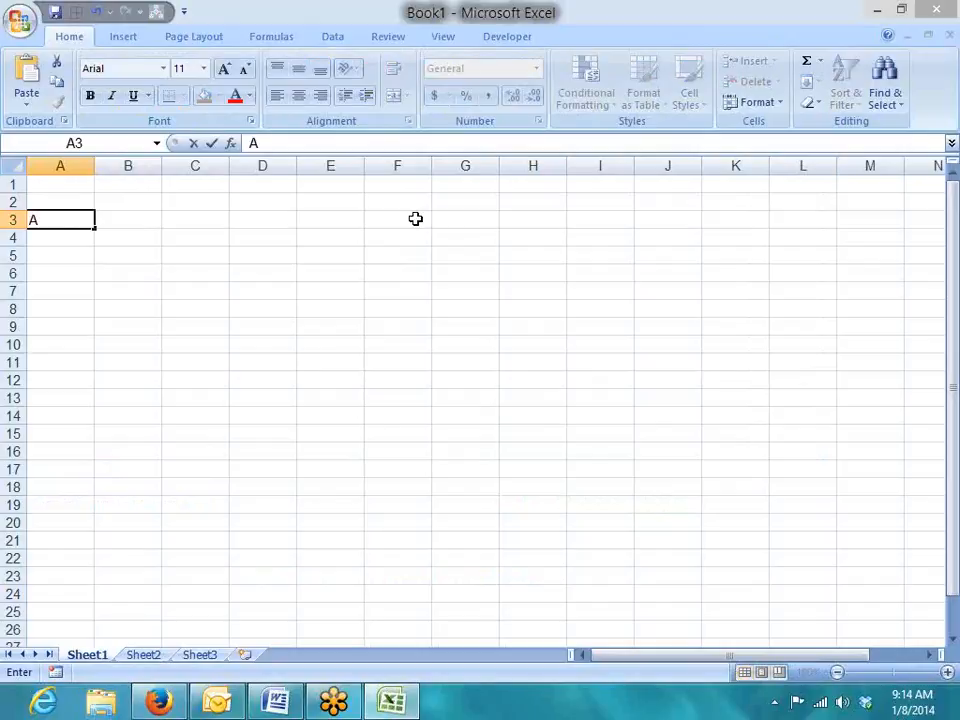
key(Tab)
Enter =CODE(A3) in B3, returning the character code 65.
text(=code)
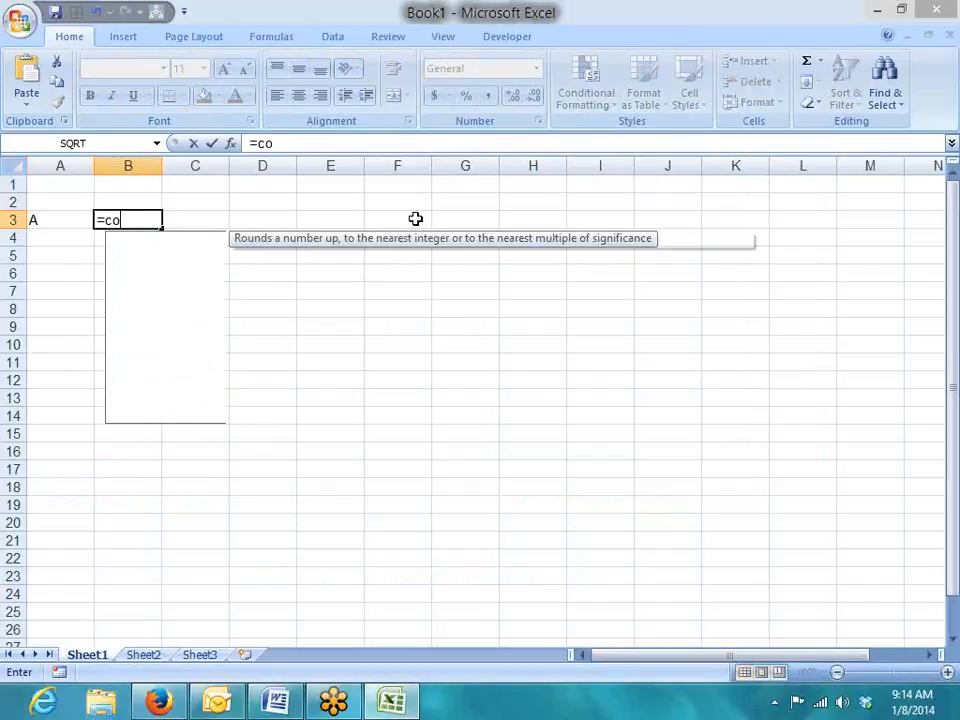
key(Tab)
key(Left)
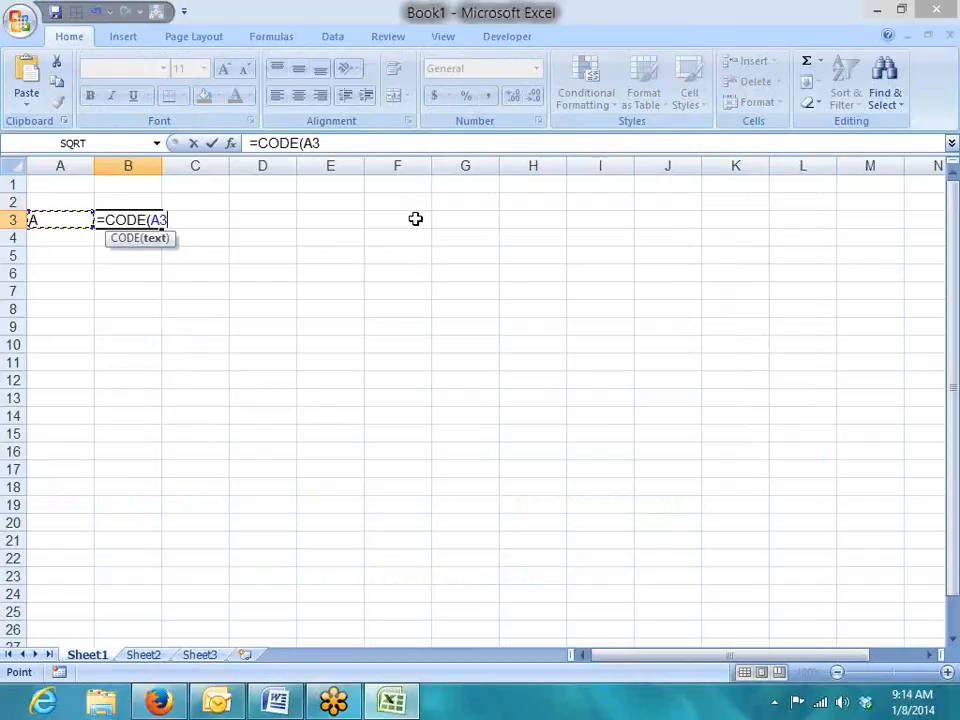
text())
key(Return)
key(Up)
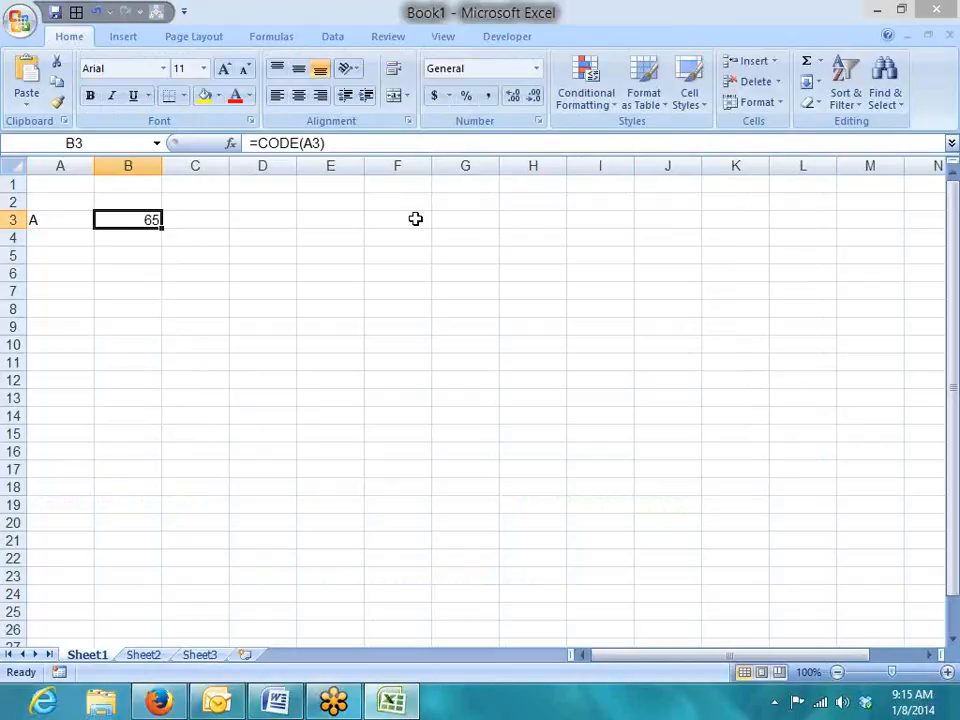
key(Down)
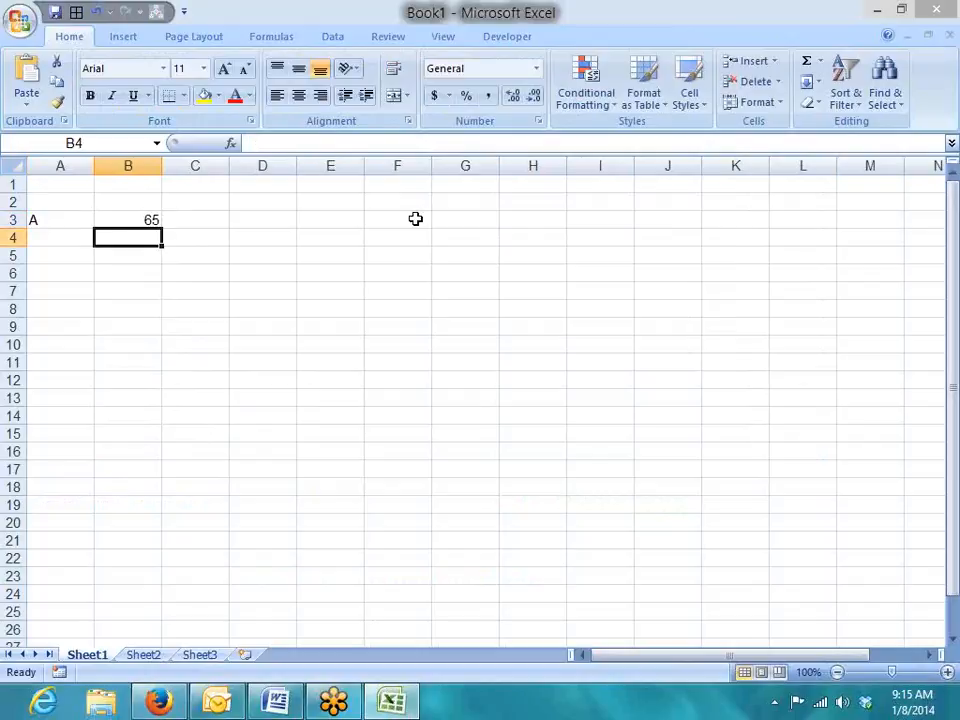
key(Up)
key(Right)
key(Right)
key(Down)
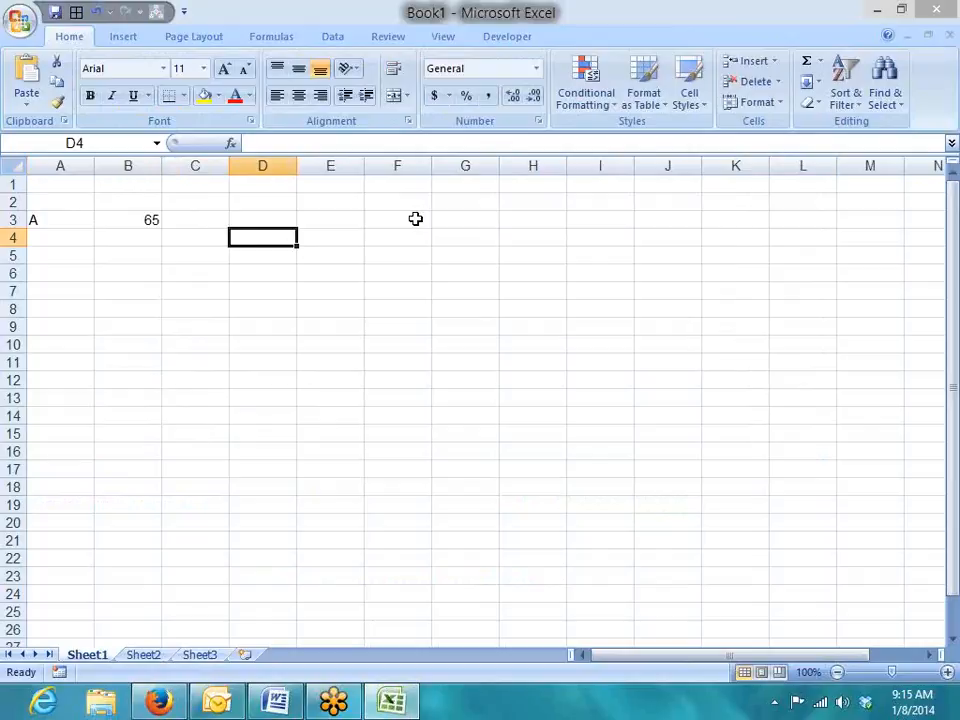
Type lowercase a in D4 and uppercase A in E4.
text(a)
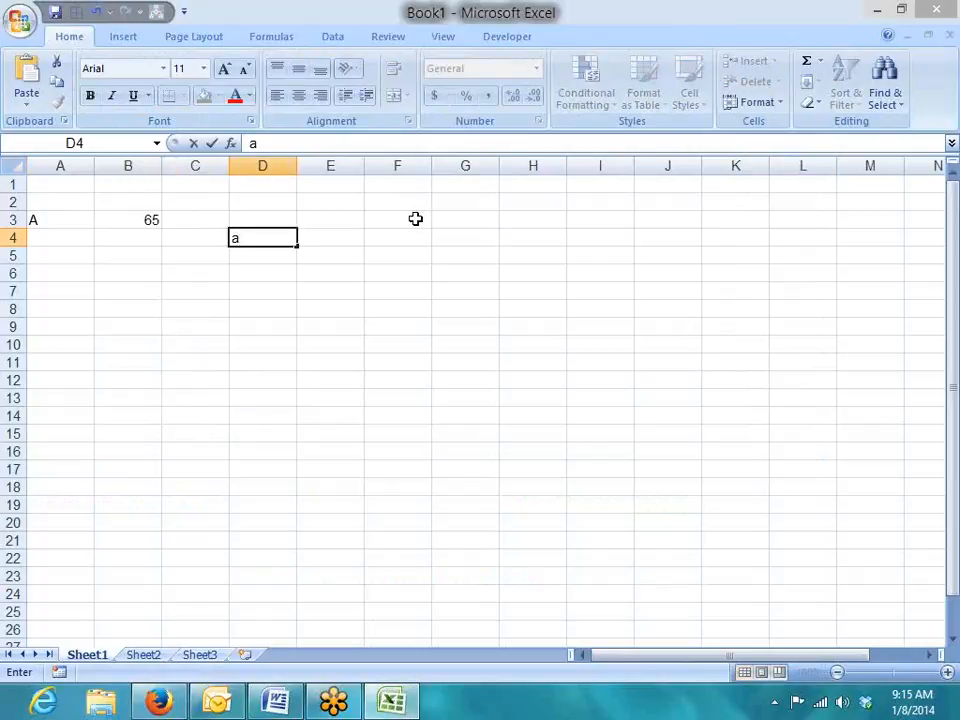
key(Return)
key(Up)
key(Right)
text(A)
key(Right)
Enter =D4=E4 in F4, which returns TRUE despite the different case.
text(=)
key(Left)
key(Left)
text(=)
key(Left)
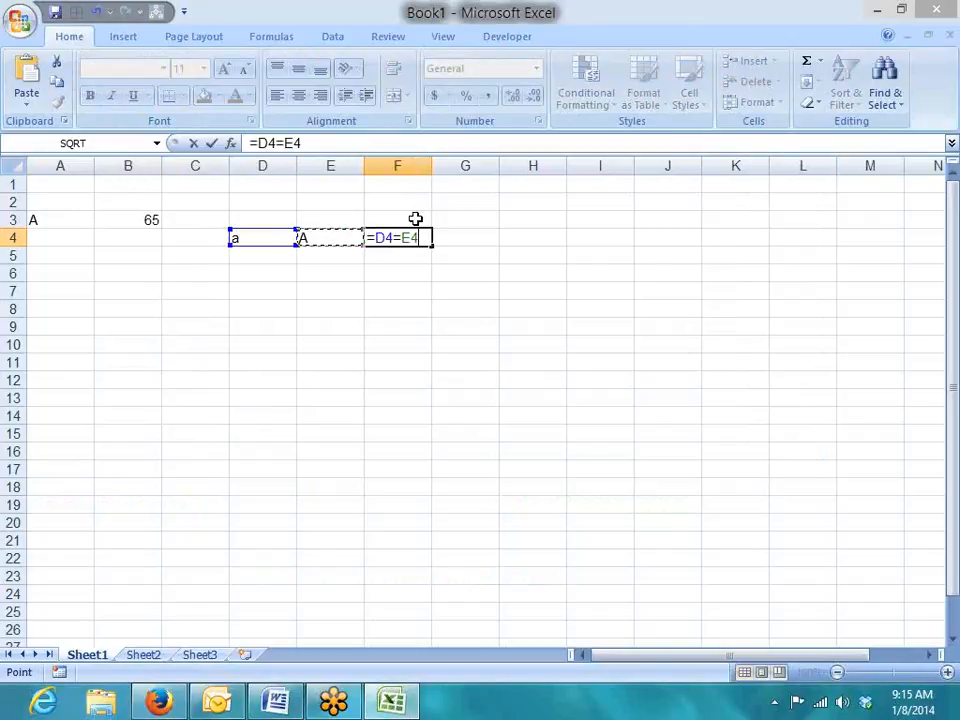
key(Return)
key(Up)
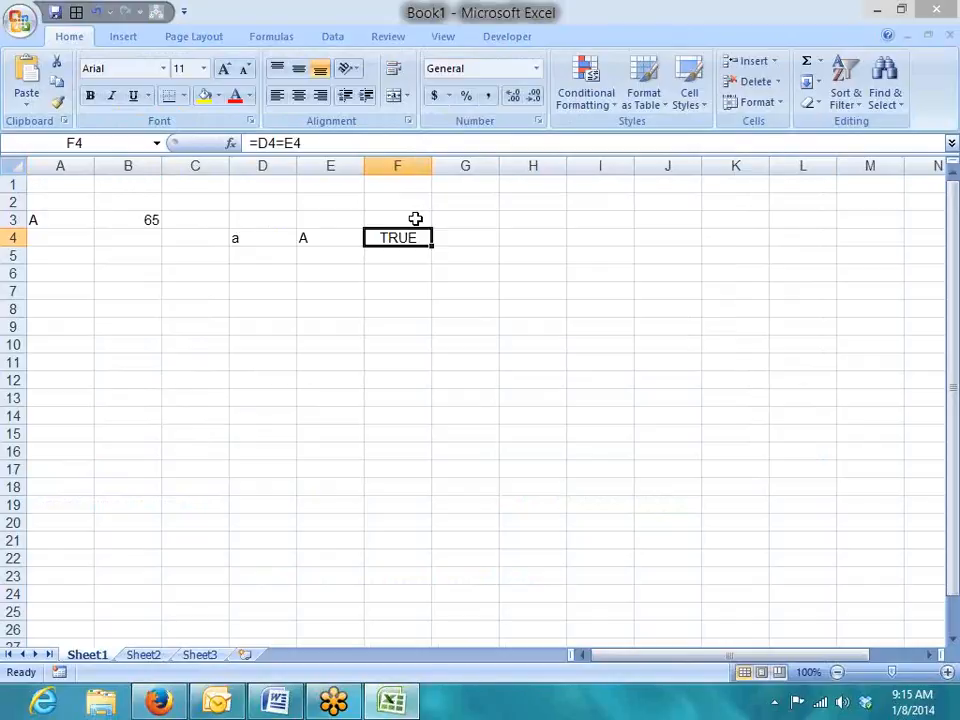
key(Left)
key(Left)
key(Right)
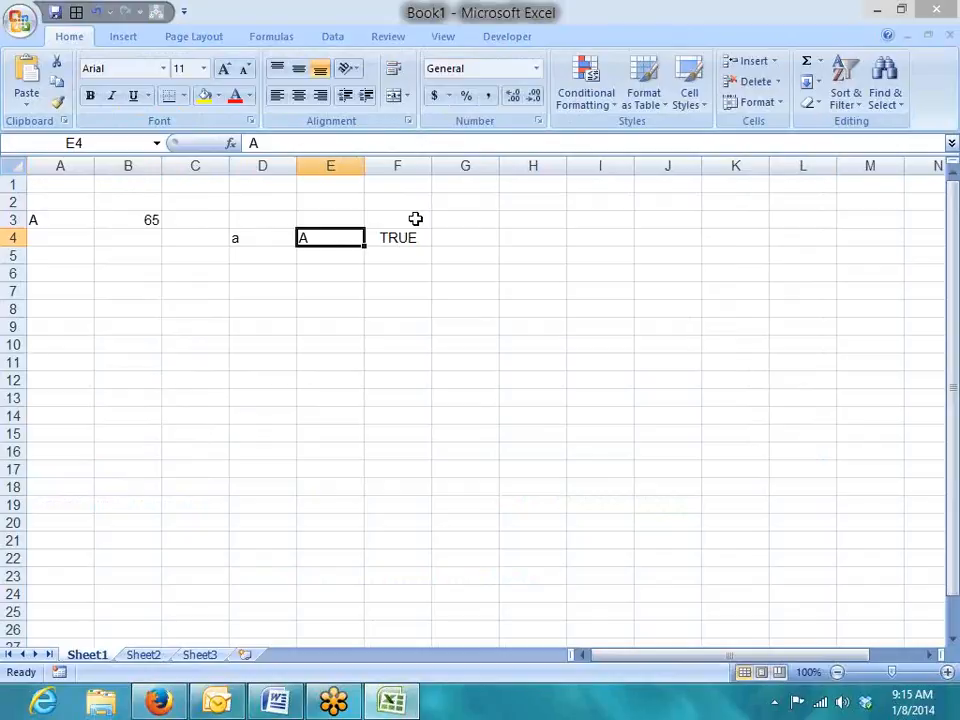
key(Left)
key(Left)
key(Up)
key(Left)
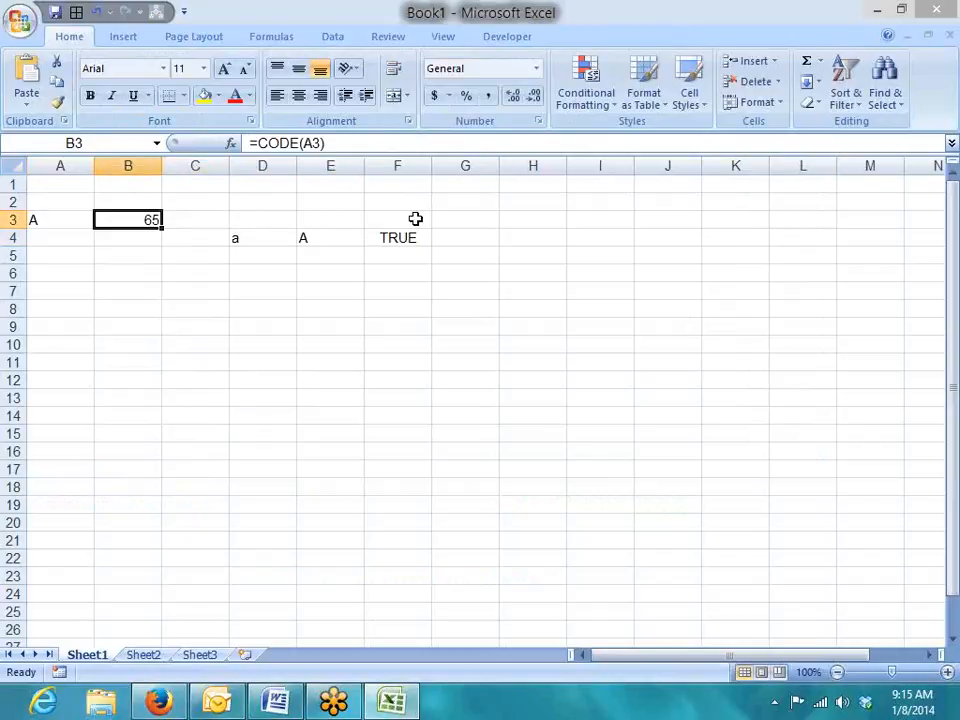
key(Right)
key(Right)
key(Down)
key(Down)
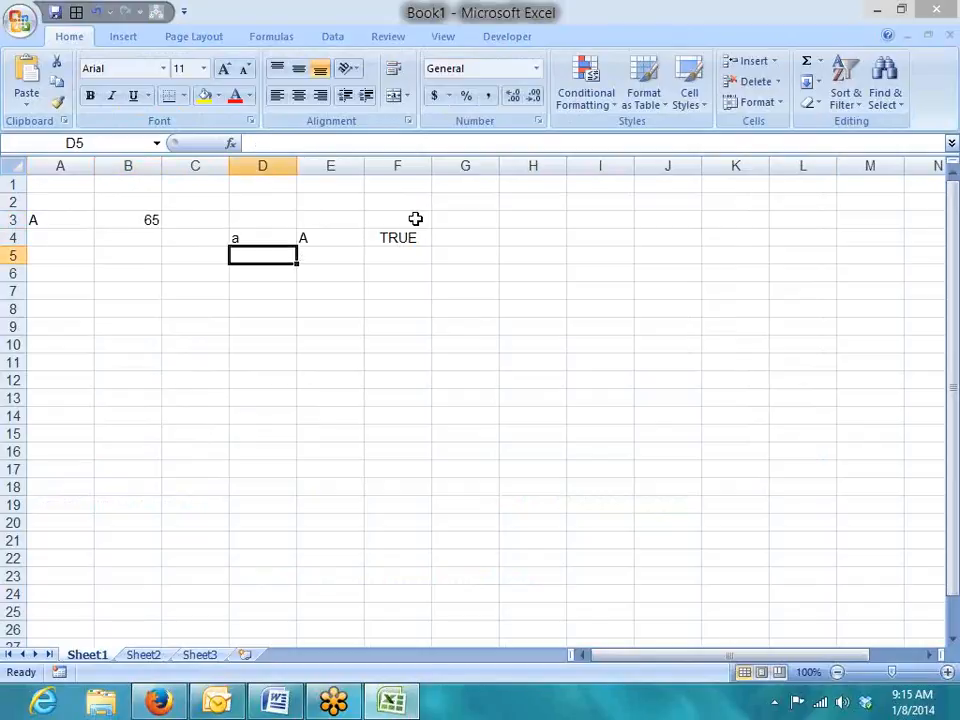
Enter =CODE(D4) in D5 and =CODE(E4) in E5, showing 97 and 65.
text(=co)
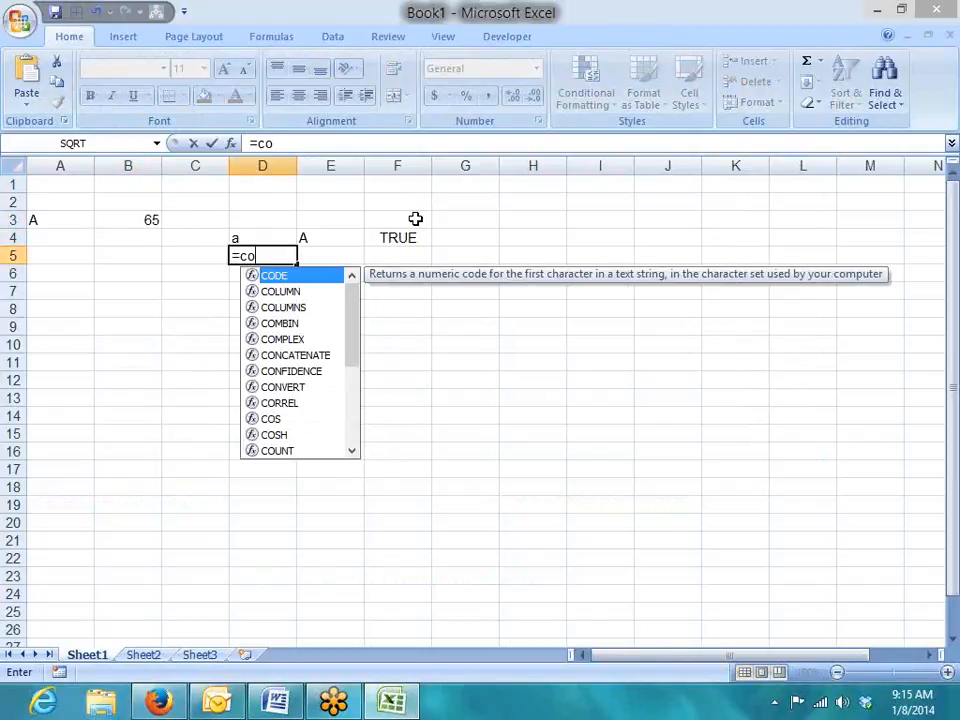
key(Tab)
key(Up)
key(Return)
key(Up)
key(Right)
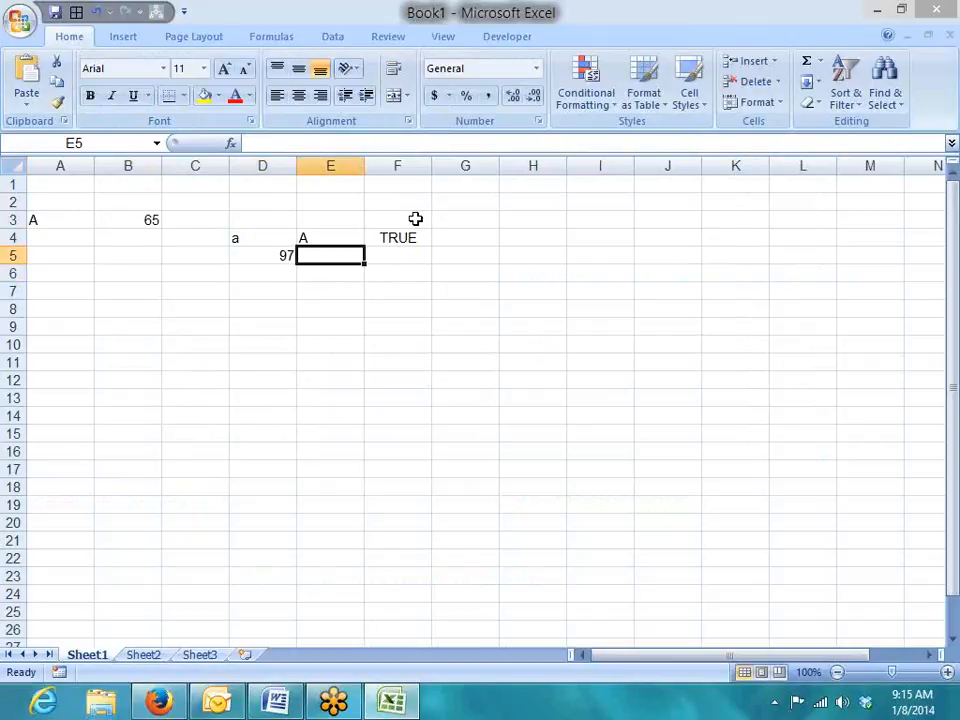
text(=co)
key(Tab)
key(Up)
key(Return)
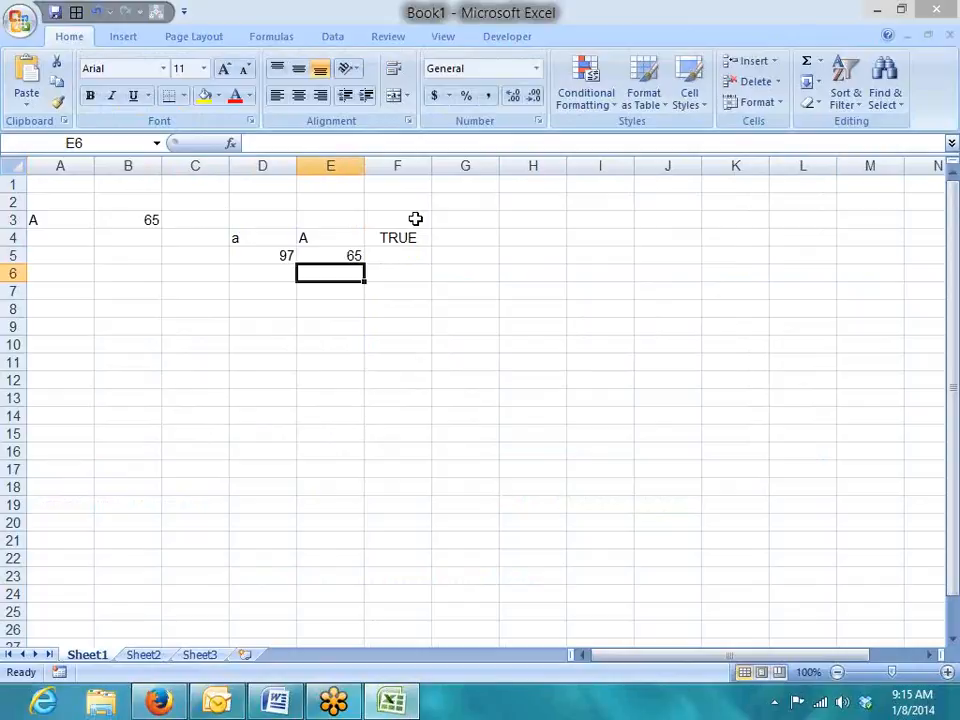
key(Left)
key(Left)
key(Left)
key(Up)
key(Up)
key(Up)
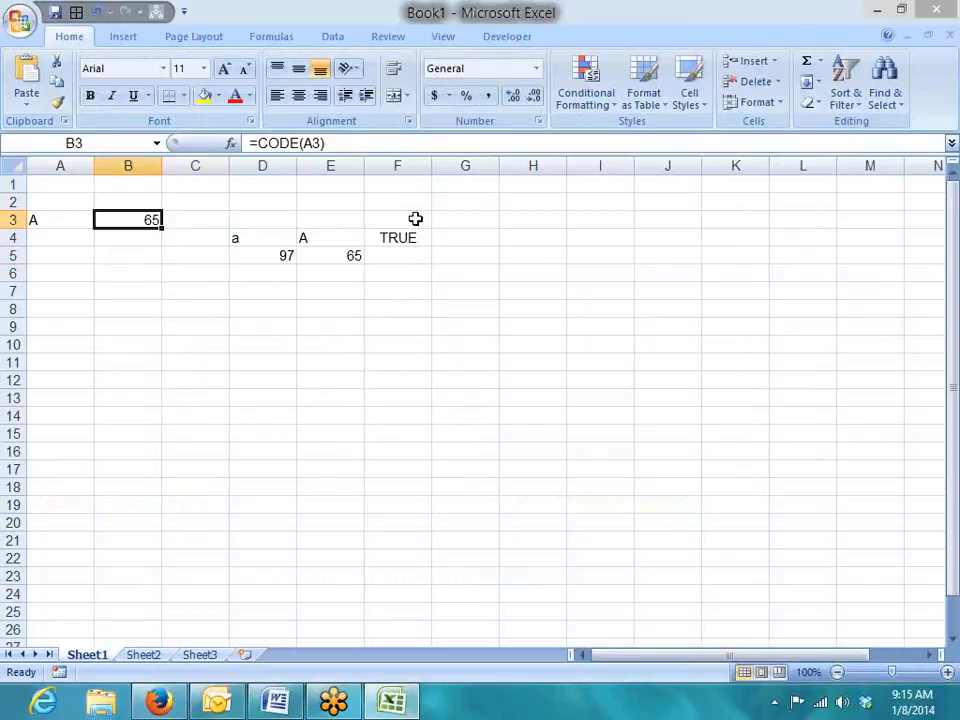
Clear the a/A comparison cells in C4:F5.
key(Right)
key(Down)
key(shift+Right)
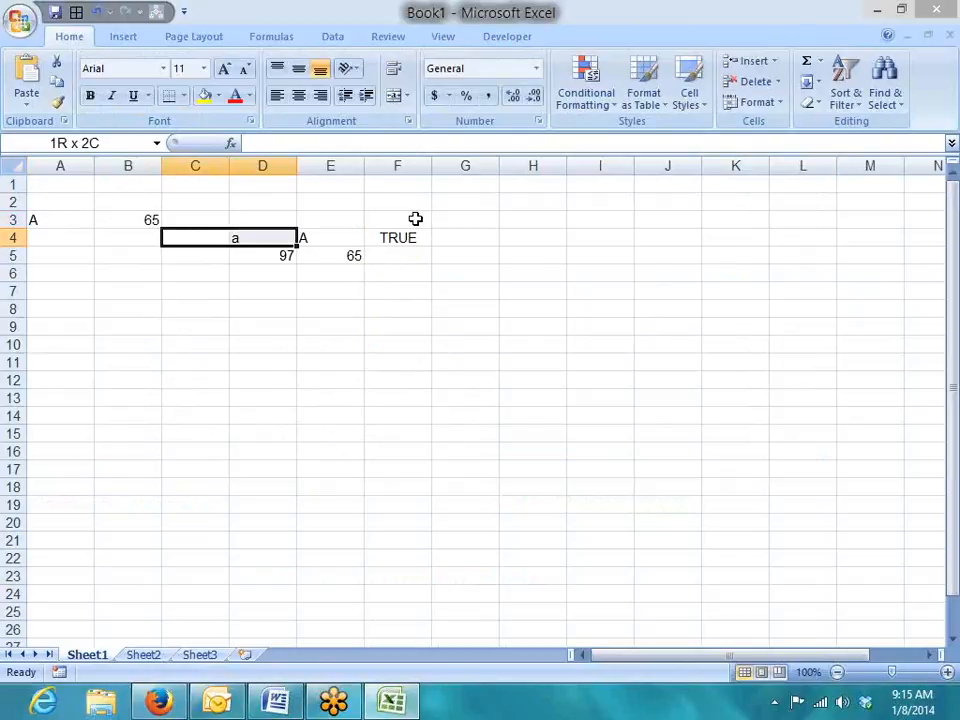
key(shift+Right)
key(shift+Right)
key(shift+Down)
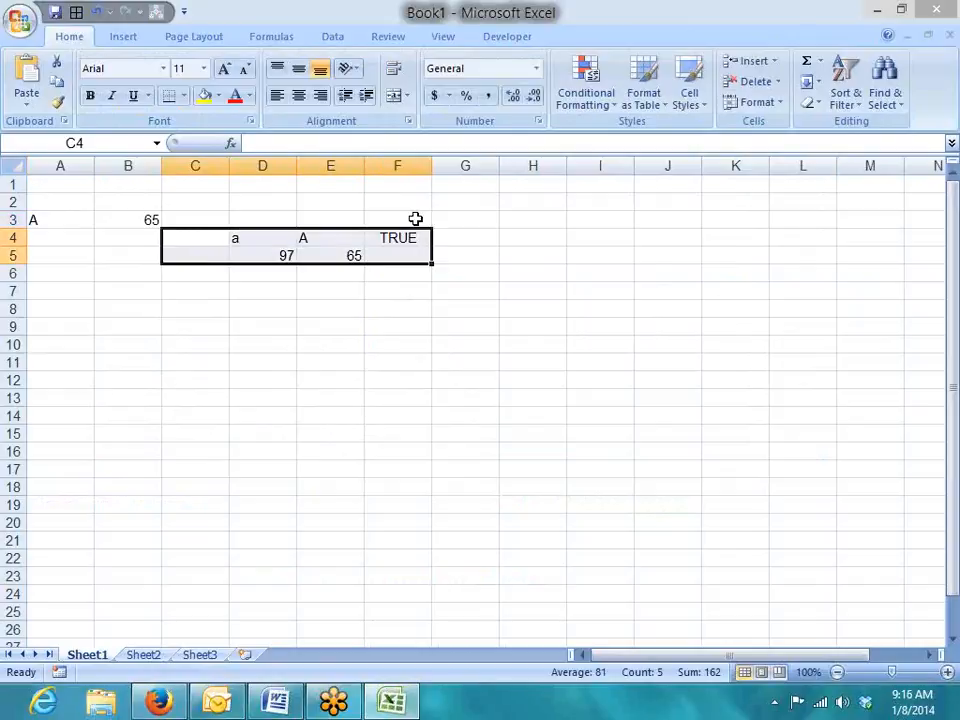
key(Delete)
Enter =CHAR(B3) in C3 to turn code 65 back into the letter A.
key(Up)
key(Left)
key(Left)
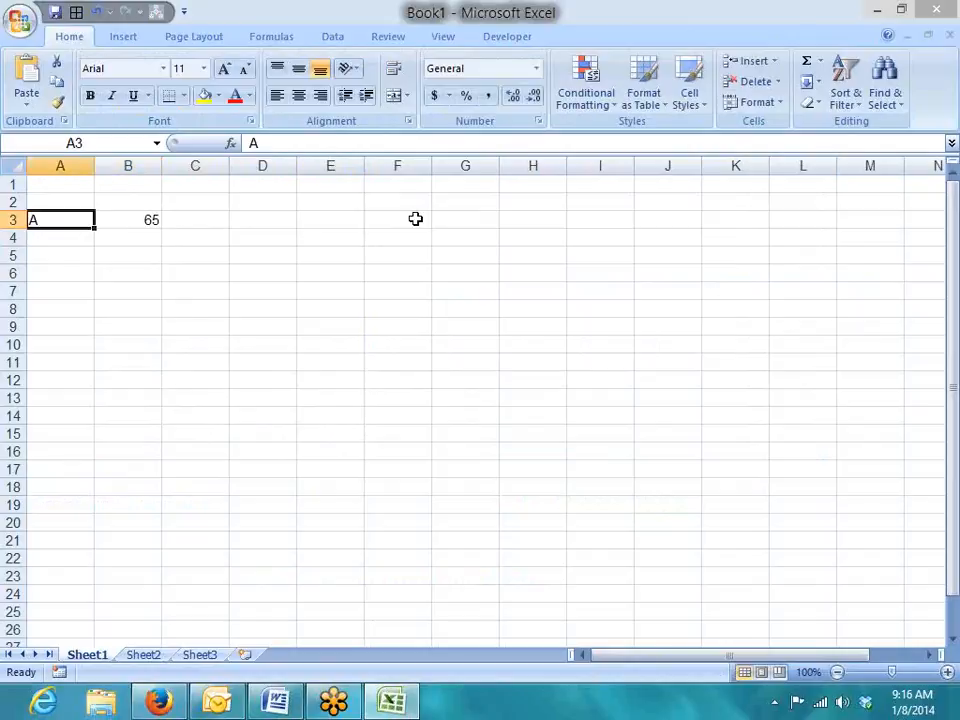
key(Right)
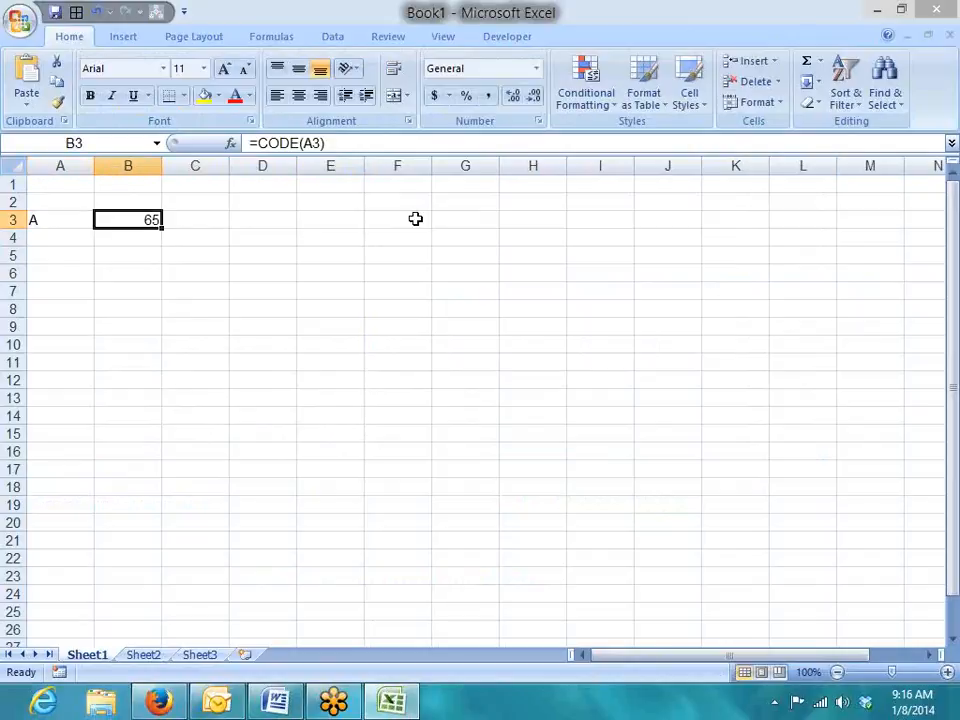
key(Right)
text(=)
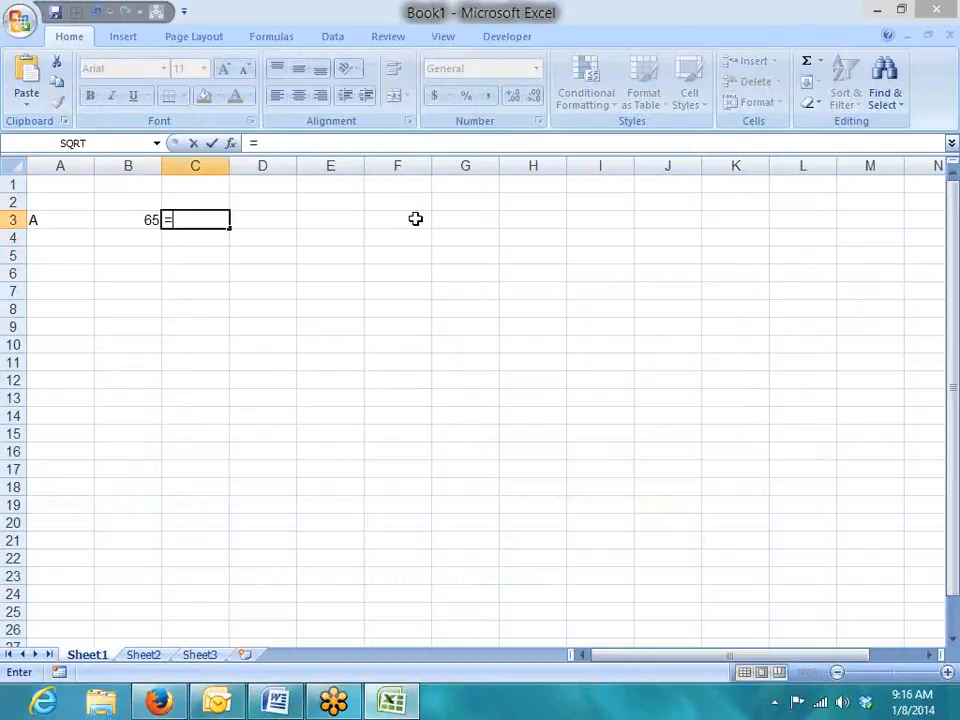
text(ch)
key(Tab)
key(Left)
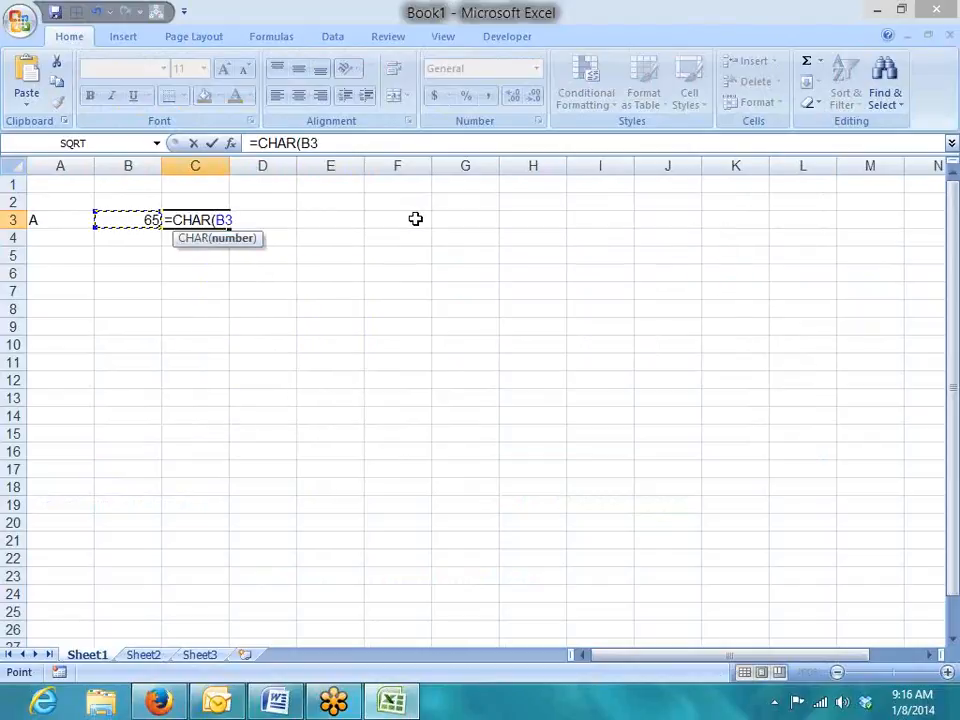
key(Return)
key(Up)
key(Left)
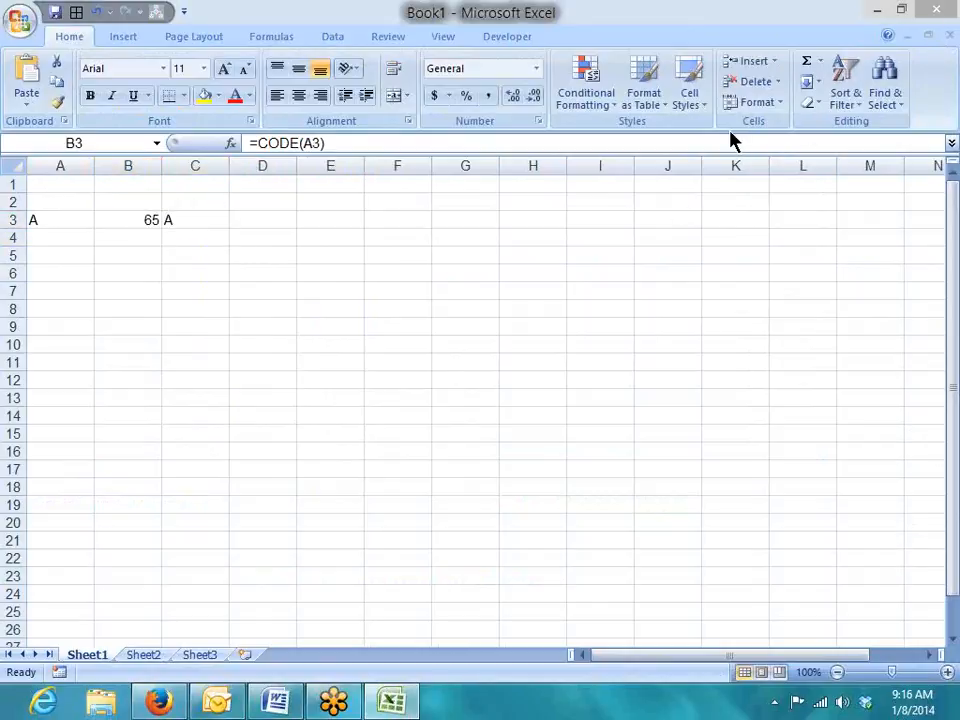
click(691, 42)
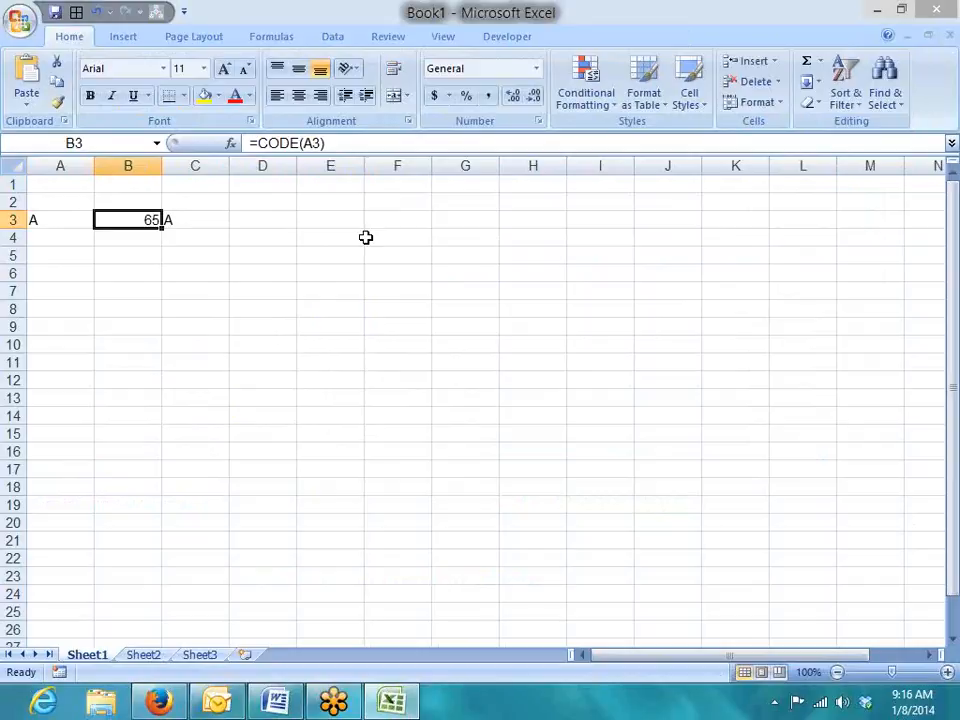
Enter a first name followed by a trailing space in B6 as sample text.
key(Down)
key(Down)
key(Up)
key(Up)
key(Down)
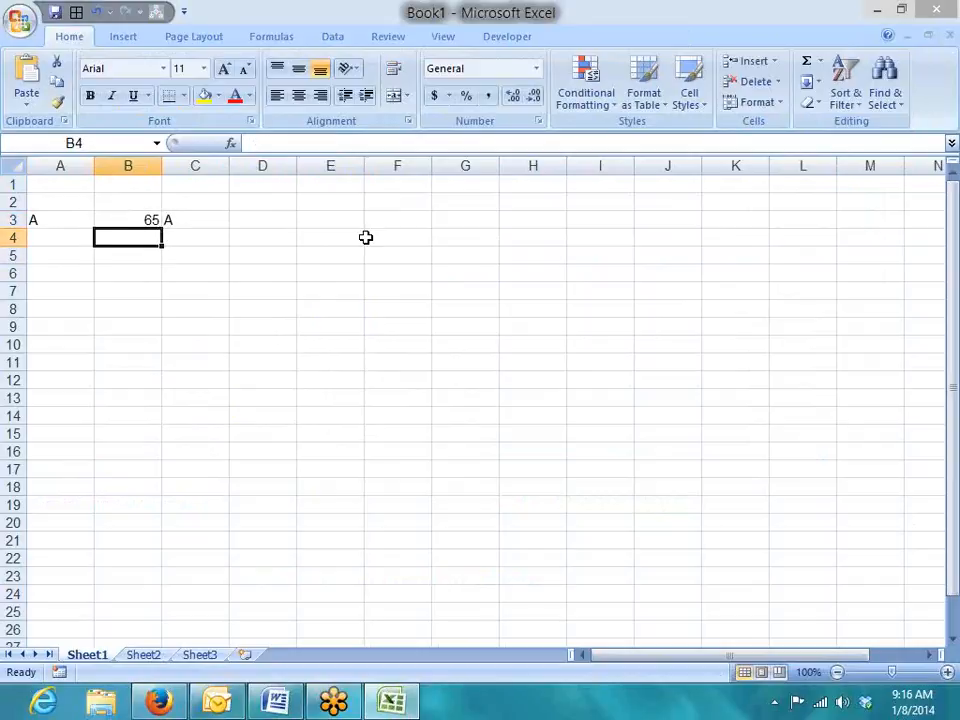
key(Down)
key(Down)
key(Left)
key(Right)
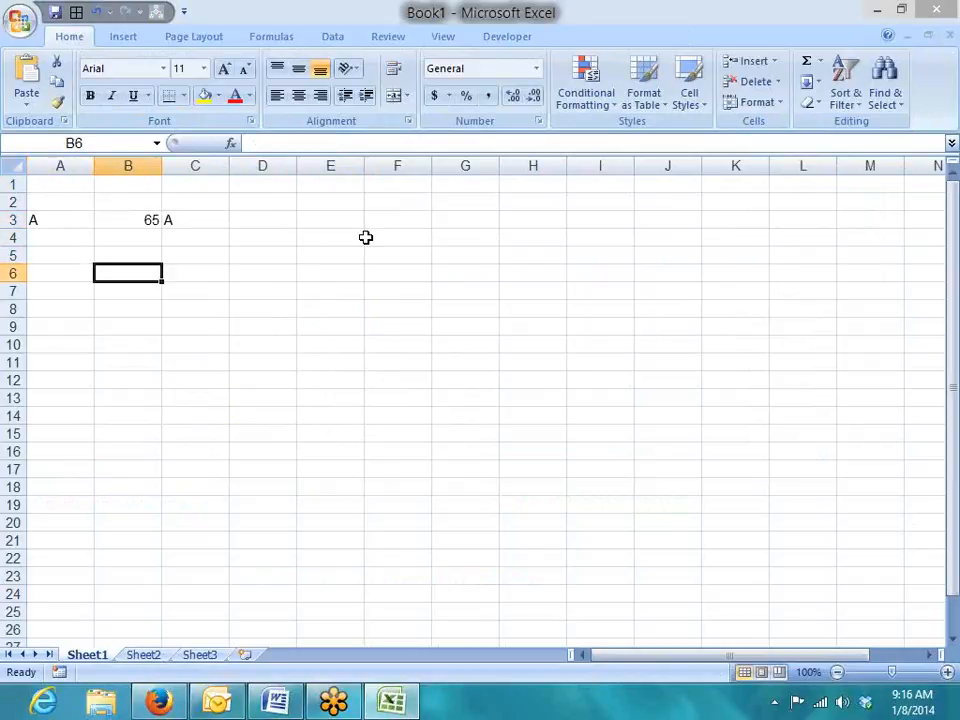
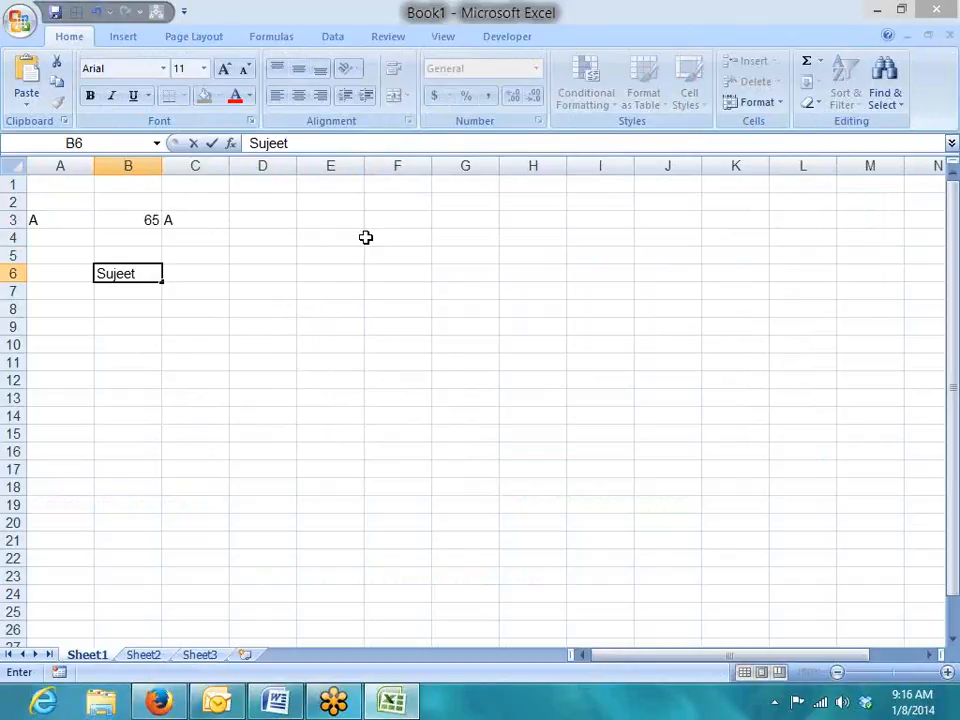
key(Return)
Test the sample's length with =LEN(B6) in B7, which returns 7.
key(Up)
key(Return)
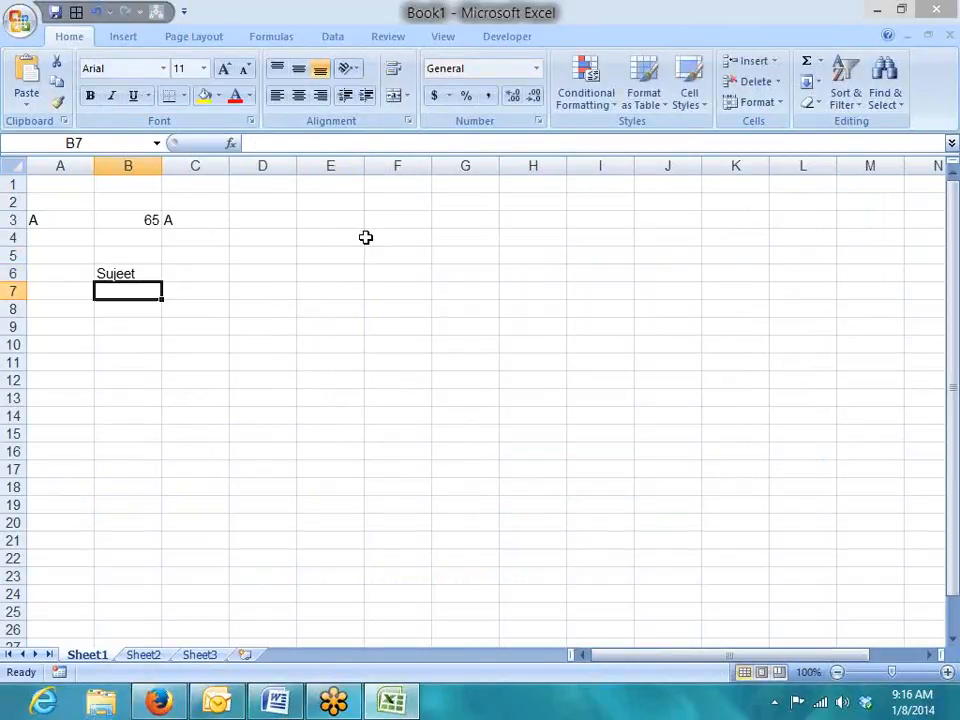
text(=le)
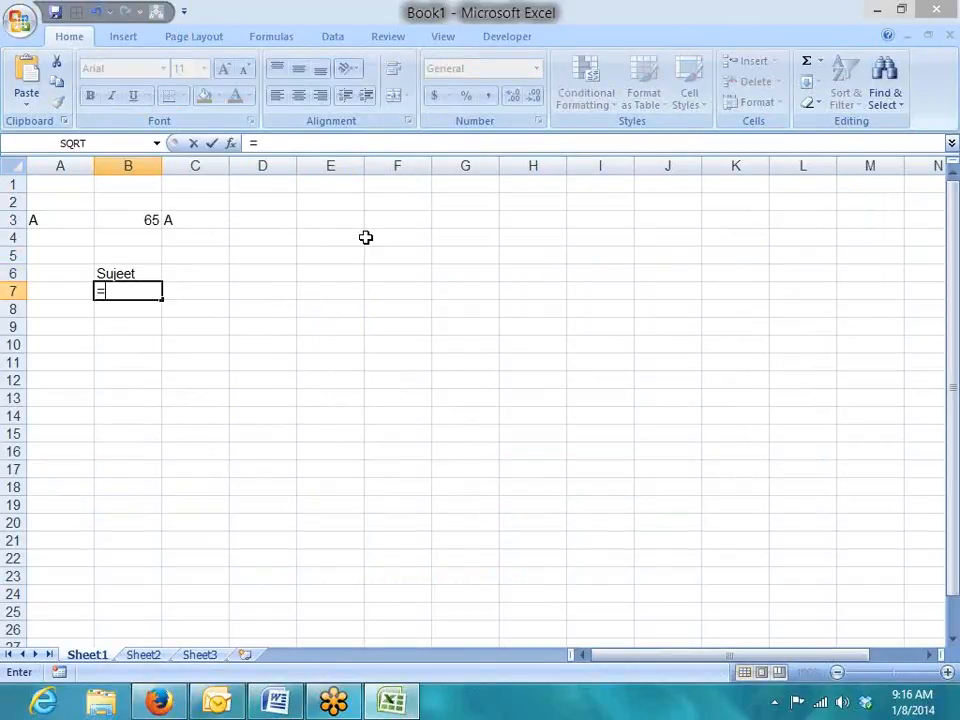
key(Down)
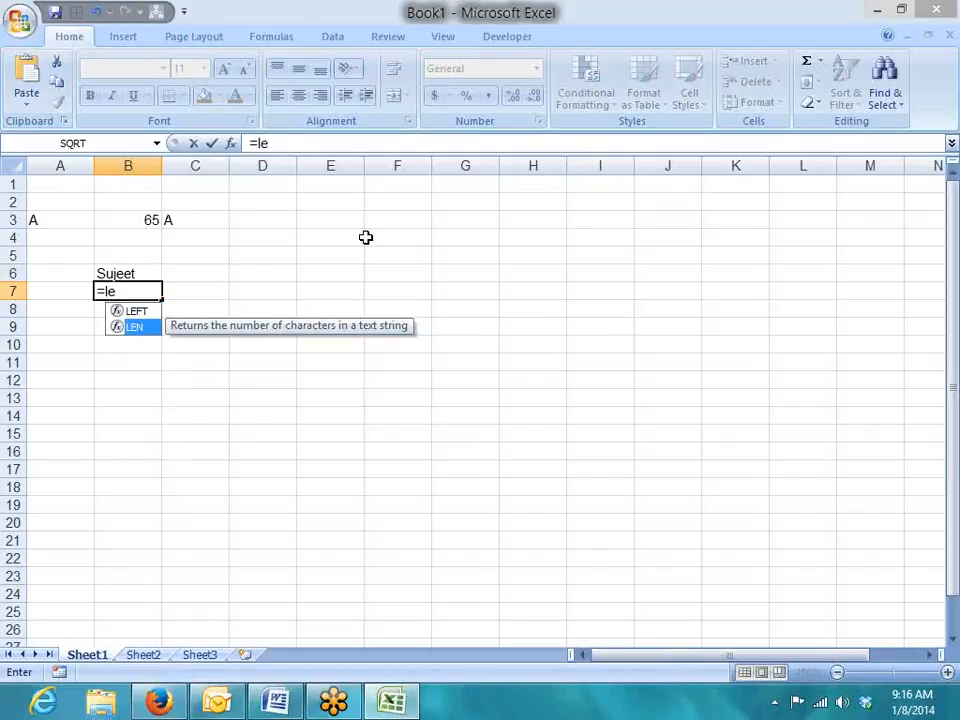
key(Tab)
key(Up)
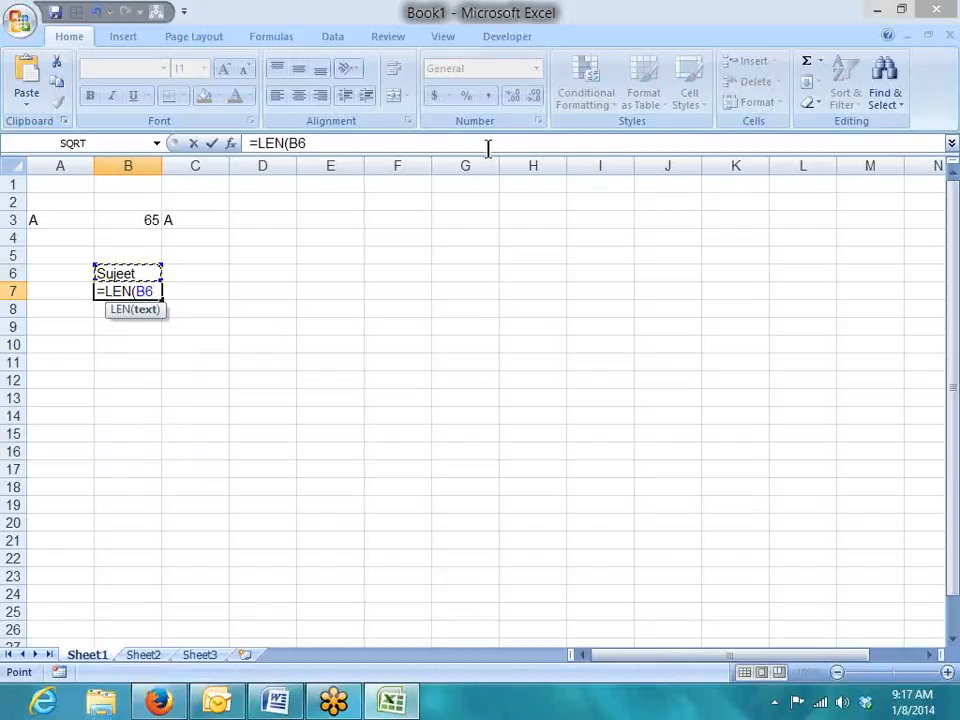
key(Return)
key(Up)
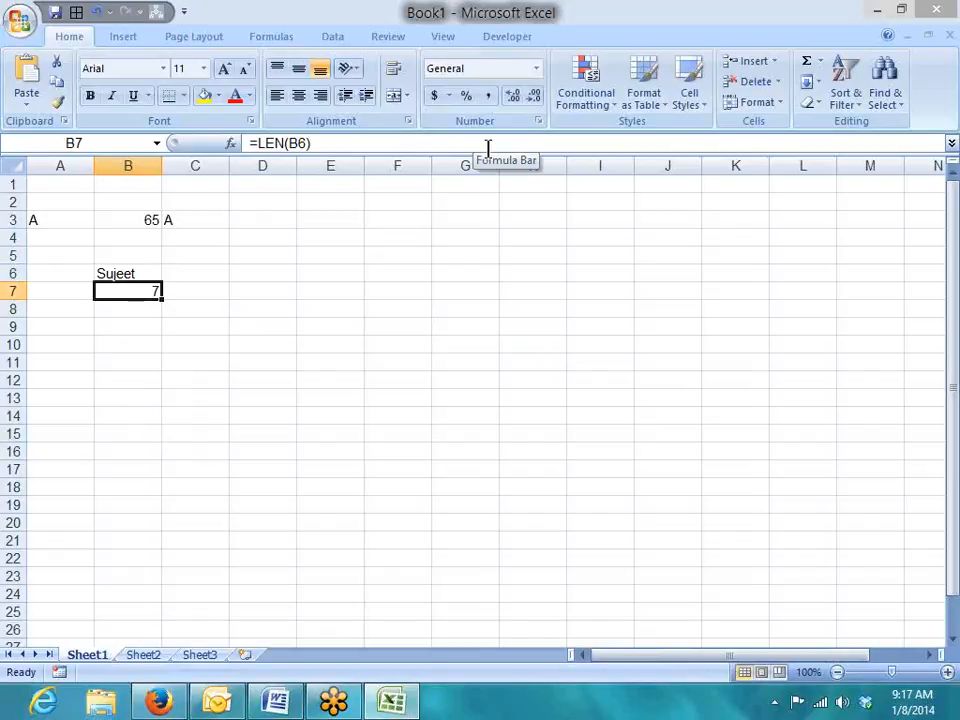
Clear B7 and extend B6 to a full name by appending a surname.
key(Delete)
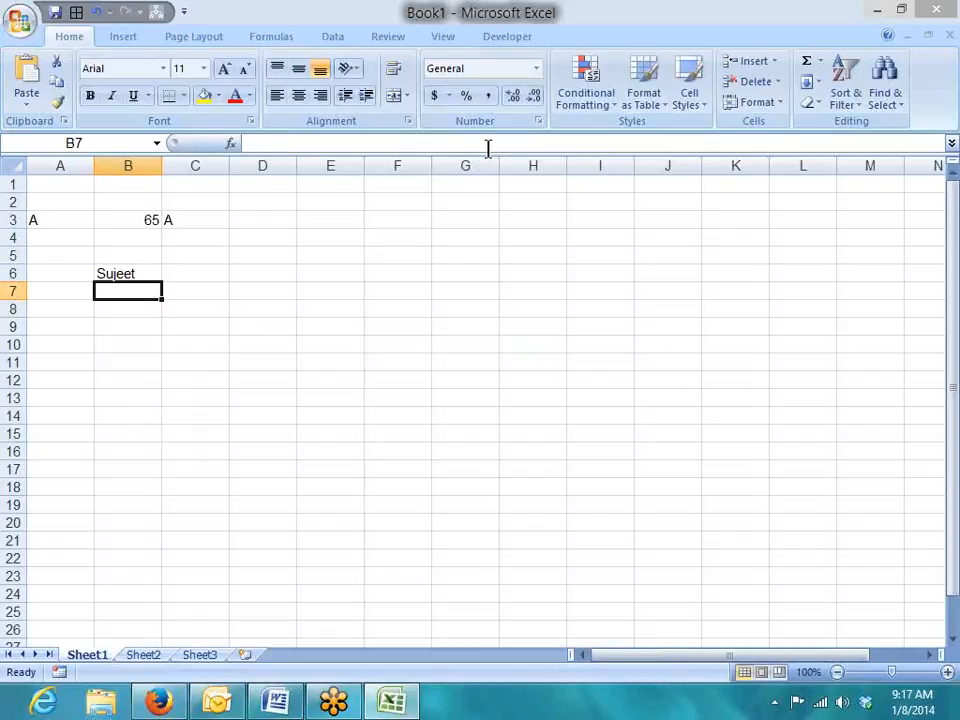
key(Up)
key(Right)
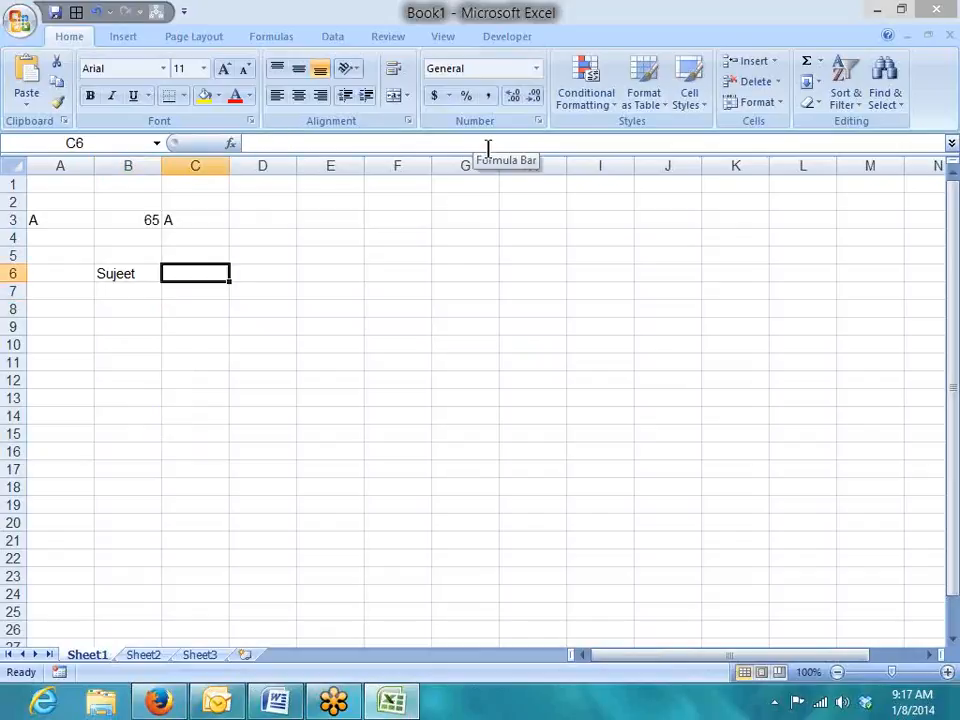
key(Left)
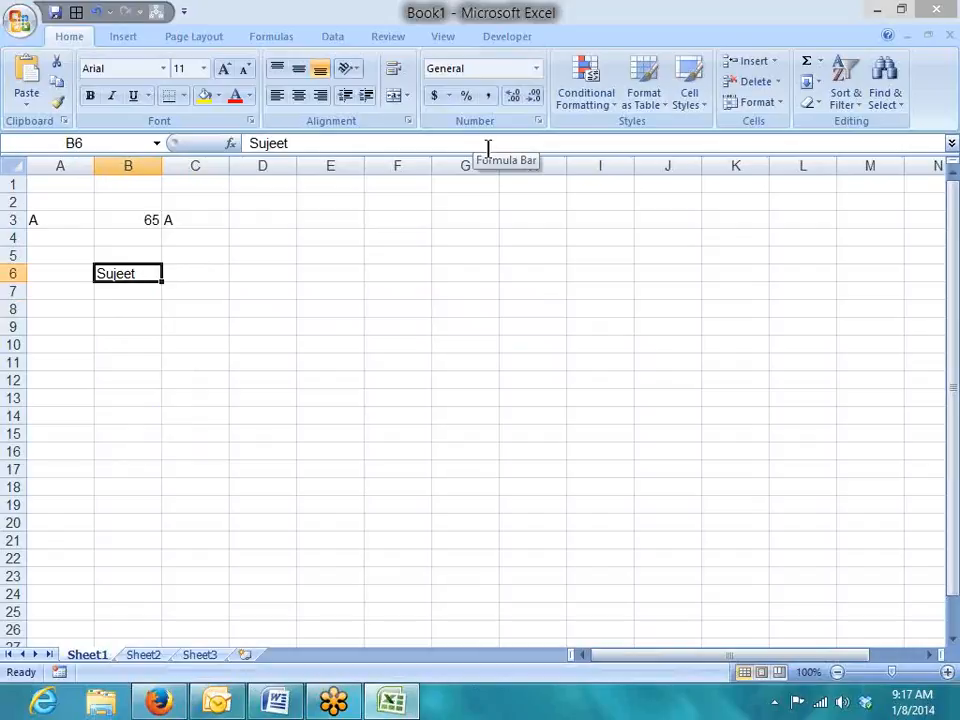
key(F2)
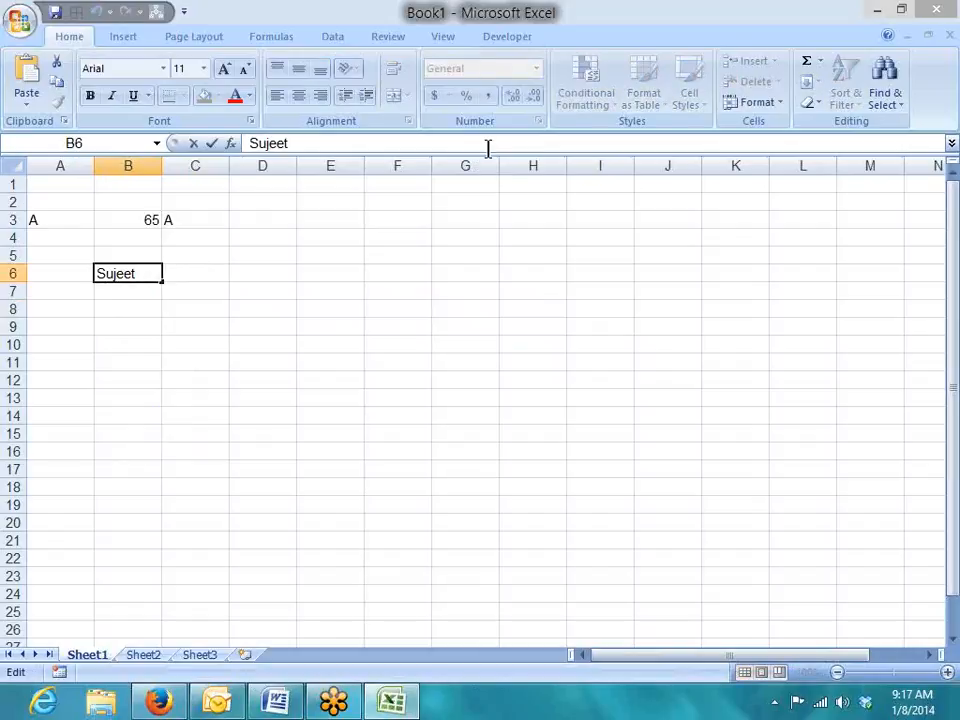
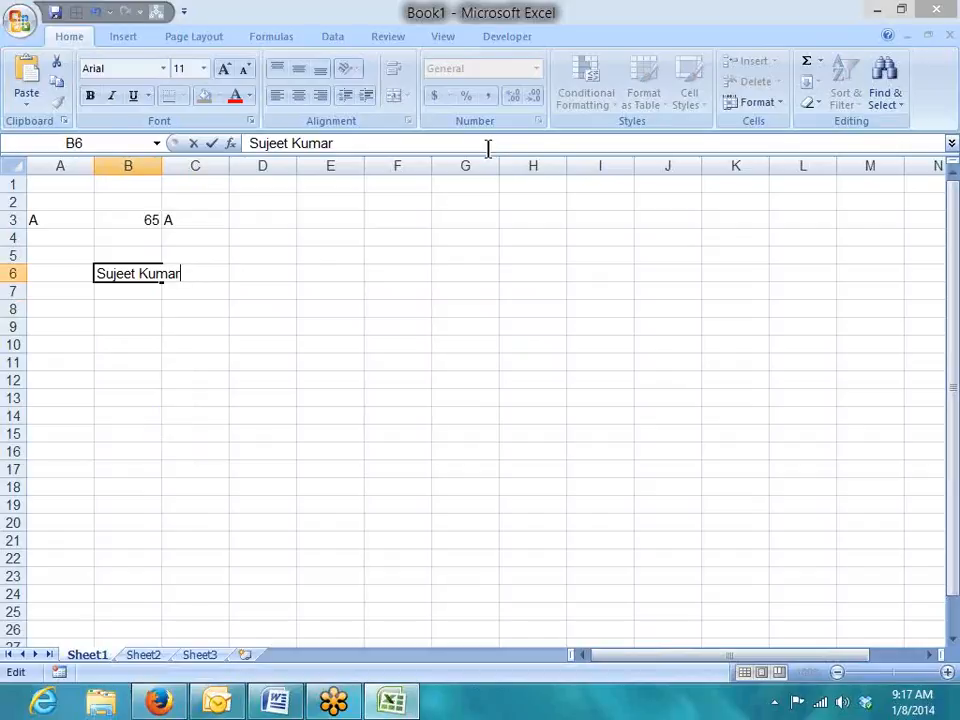
key(Return)
key(Up)
key(F2)
key(Return)
key(Up)
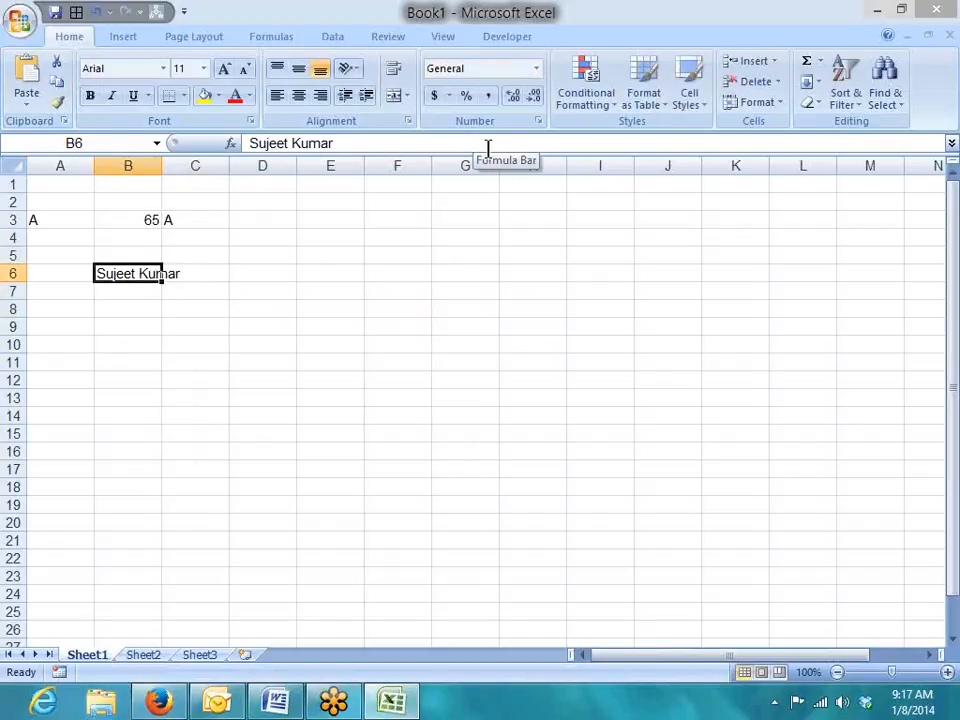
Widen column B to fit the name and enter =TRIM(B6) in C6.
double_click(164, 169)
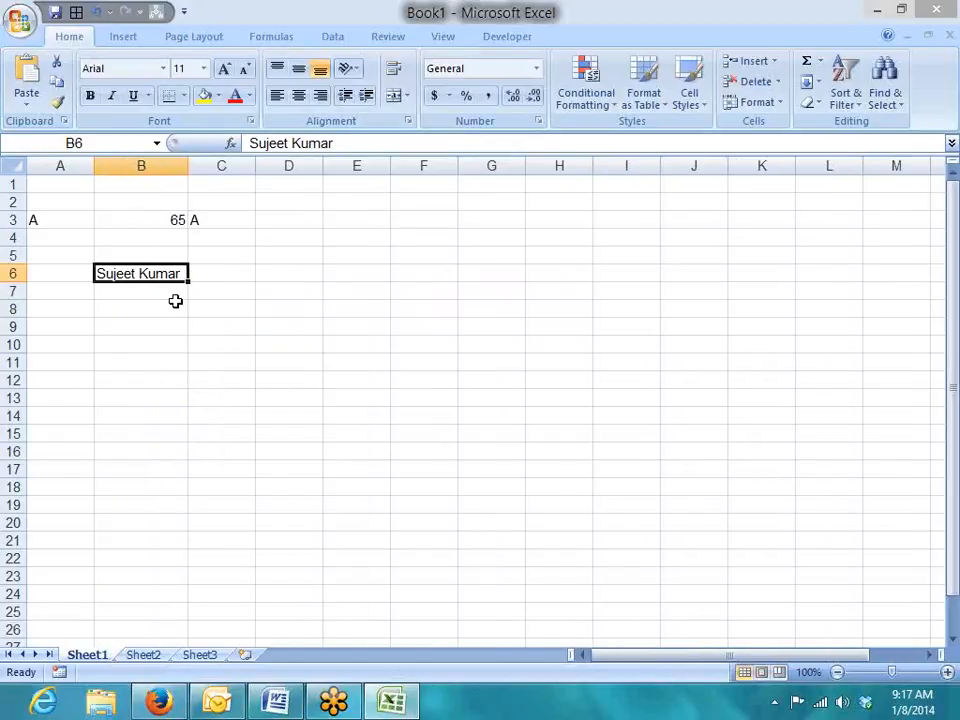
key(Right)
text(tri)
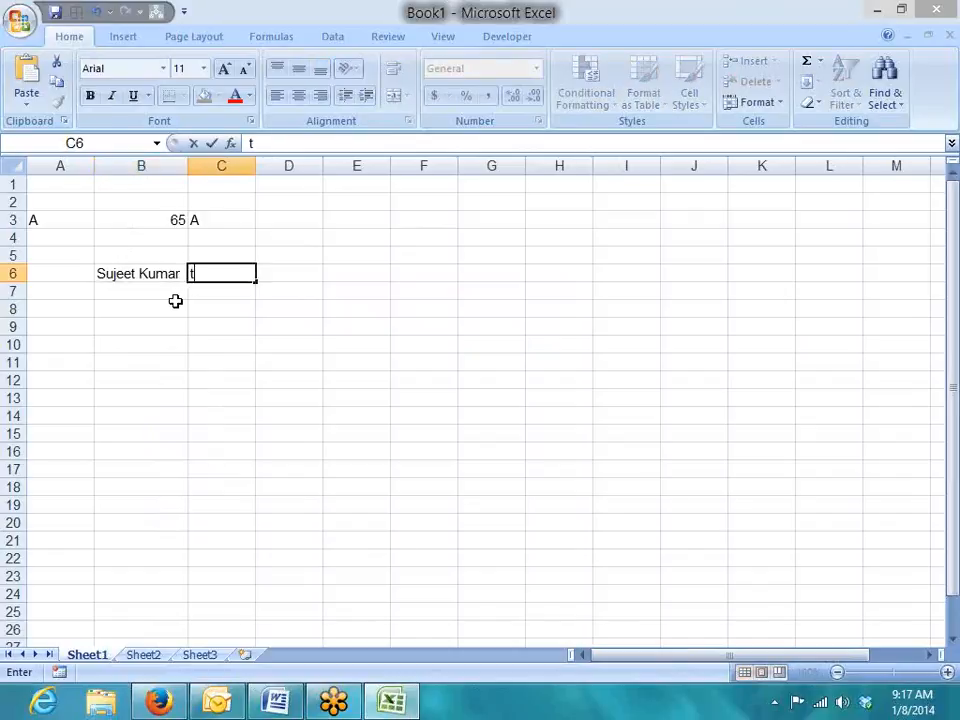
key(BackSpace)
key(BackSpace)
key(BackSpace)
text(=tri)
key(Tab)
key(Left)
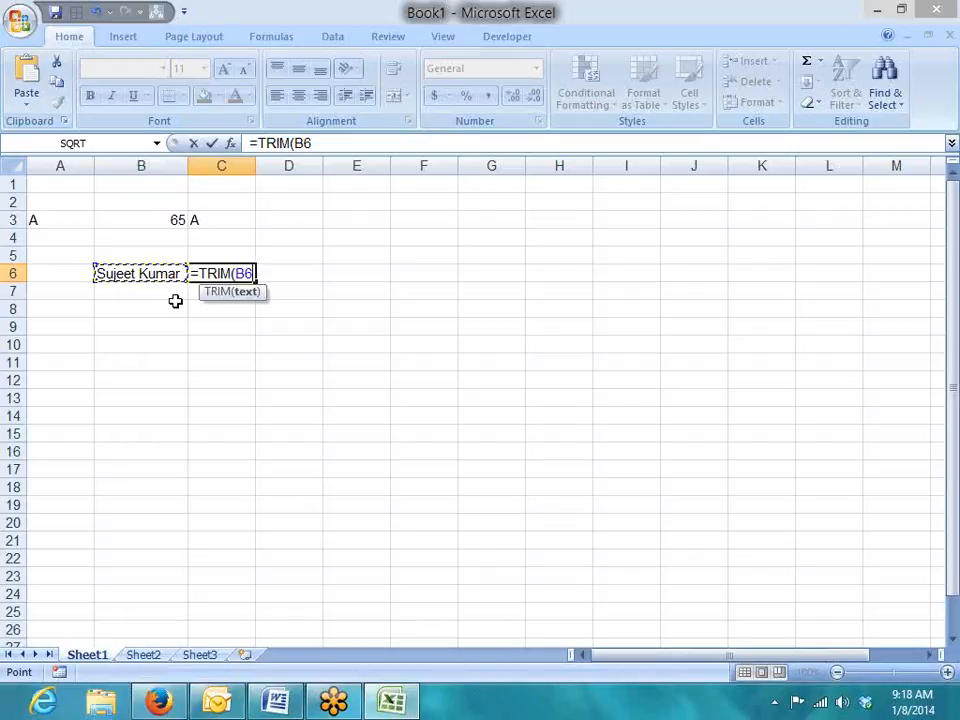
text())
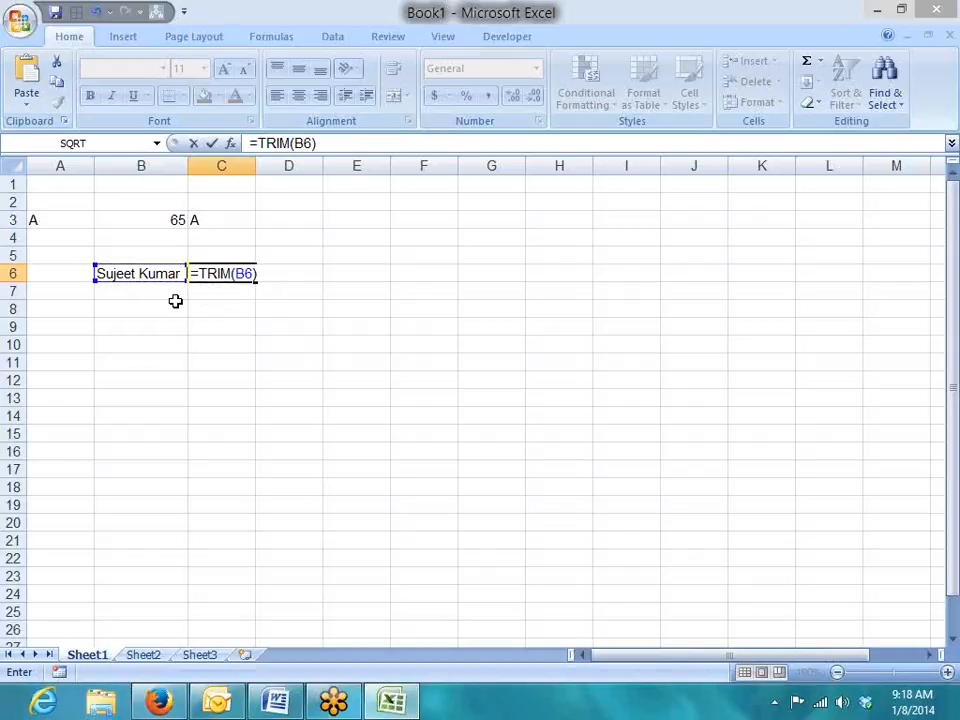
key(Return)
key(Up)
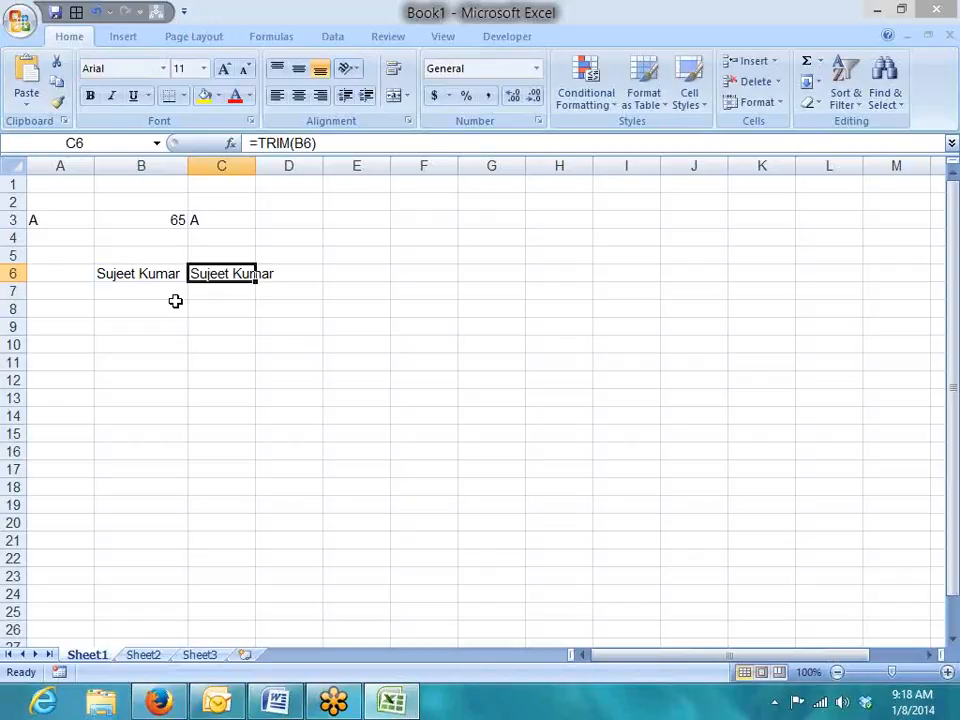
key(Down)
Enter =LEN(B6) in B7 and =LEN(C6) in C7, showing 13 and 12.
click(175, 301)
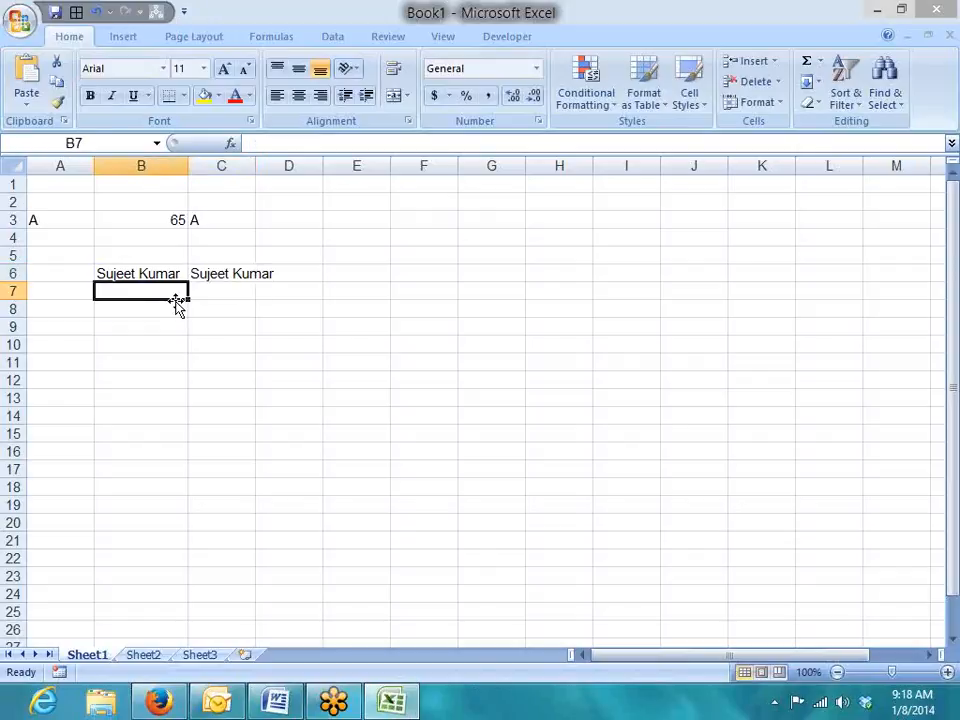
text(=len)
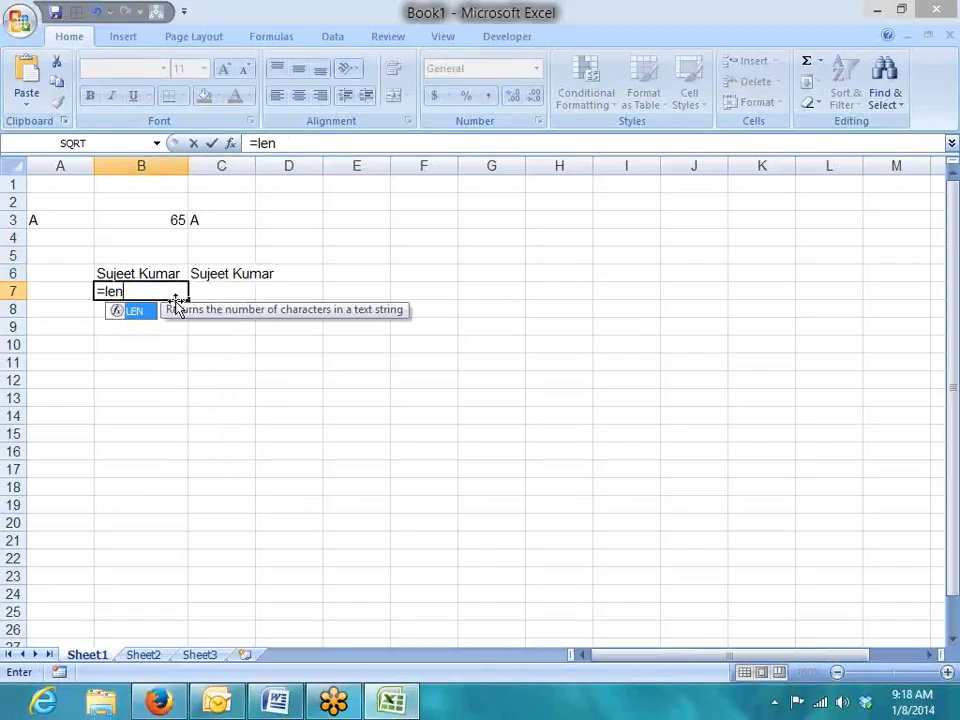
key(Tab)
key(Up)
key(Return)
key(Up)
key(Right)
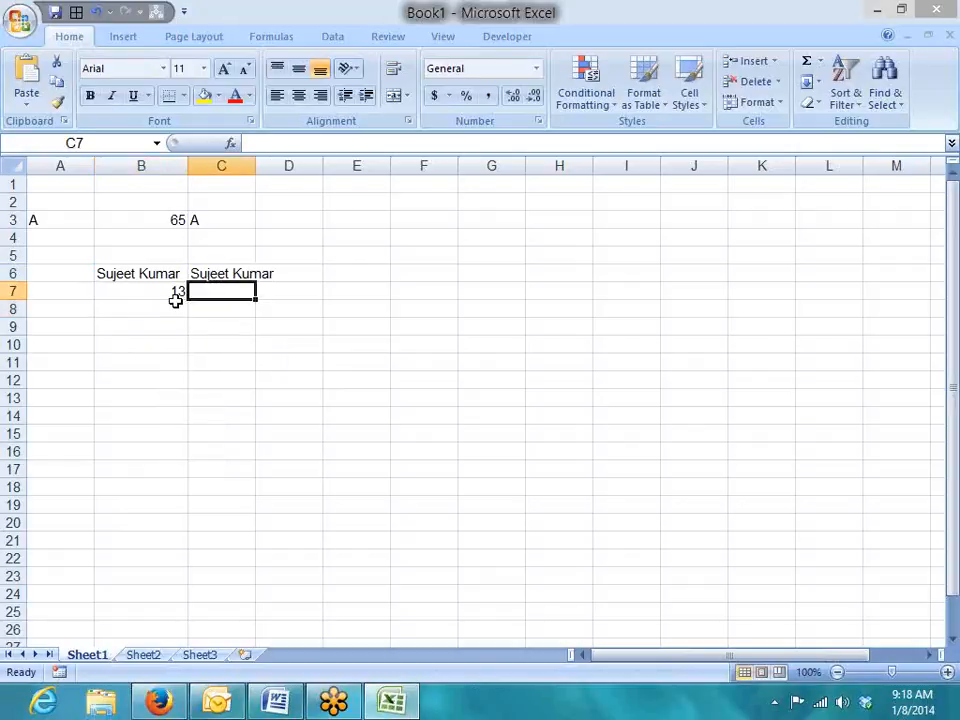
text(=len)
key(Tab)
key(Up)
key(Return)
key(Up)
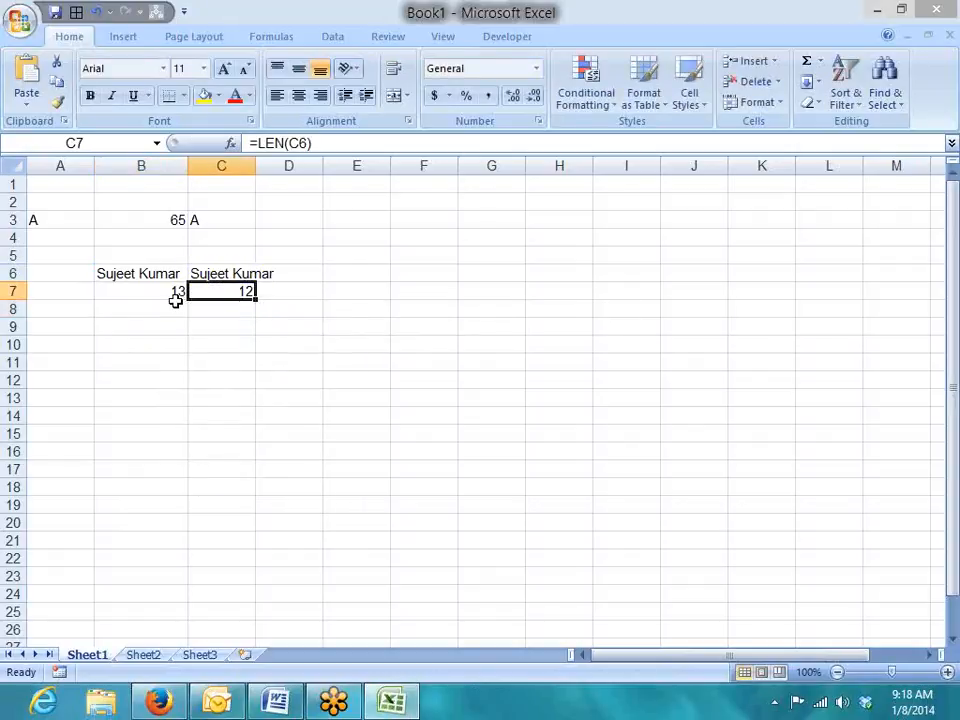
Start typing a first name into B9 as a new sample.
key(Down)
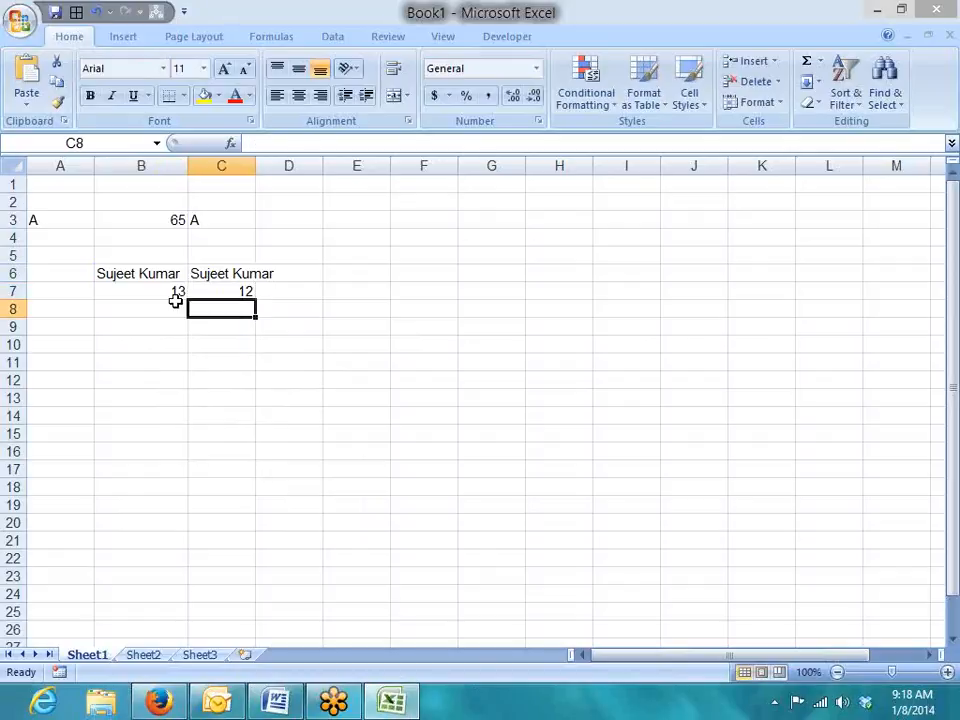
key(Down)
key(Left)
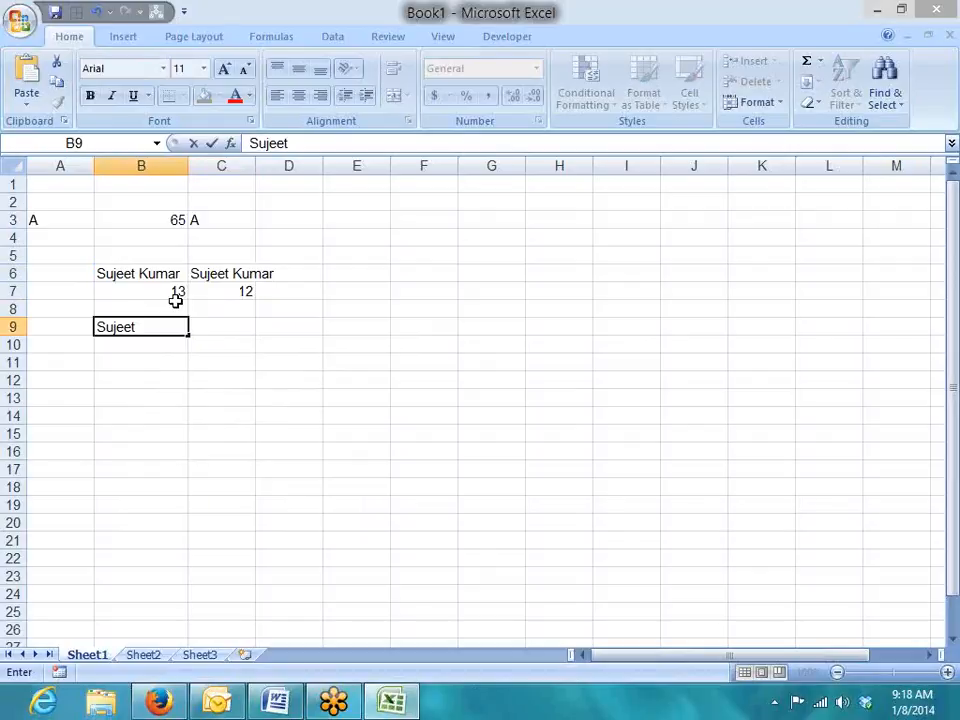
key(alt+Return)
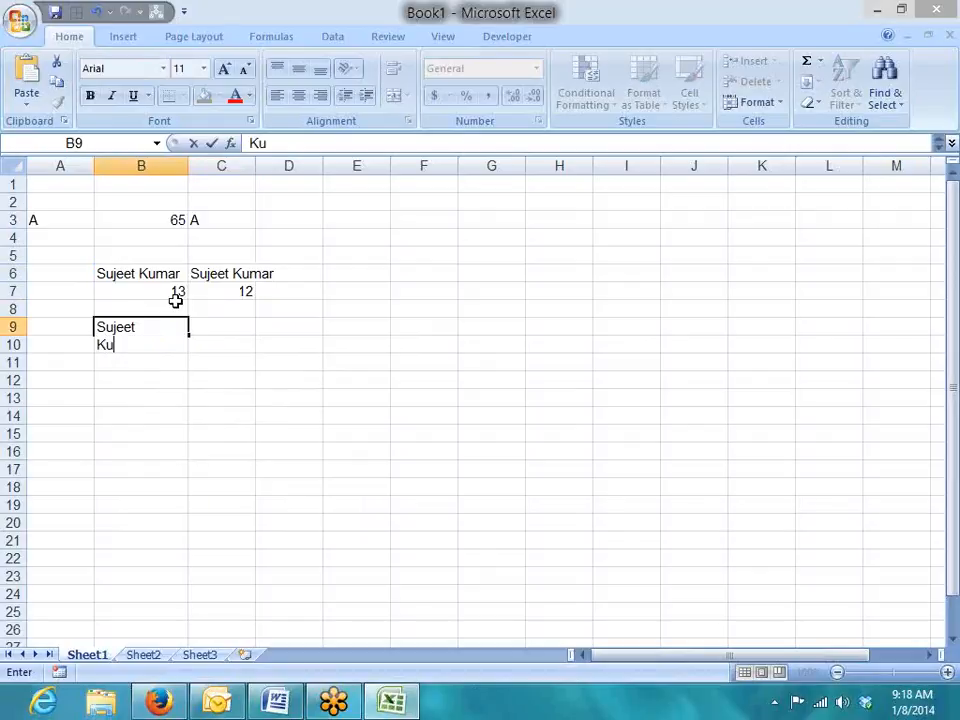
key(Return)
key(Up)
key(Right)
text(=tri)
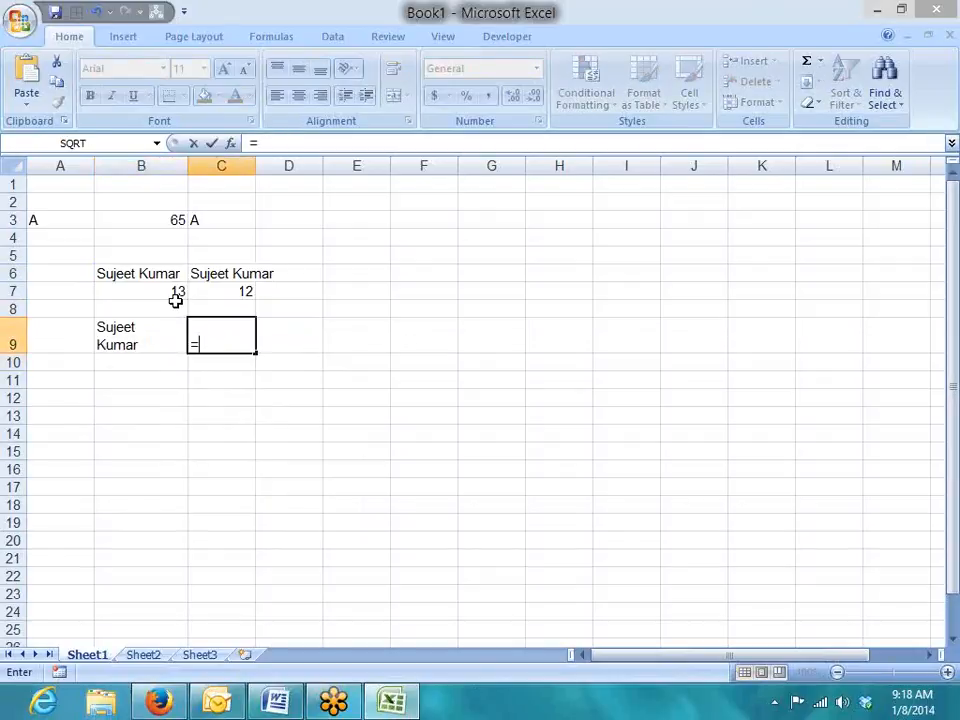
key(Tab)
key(Left)
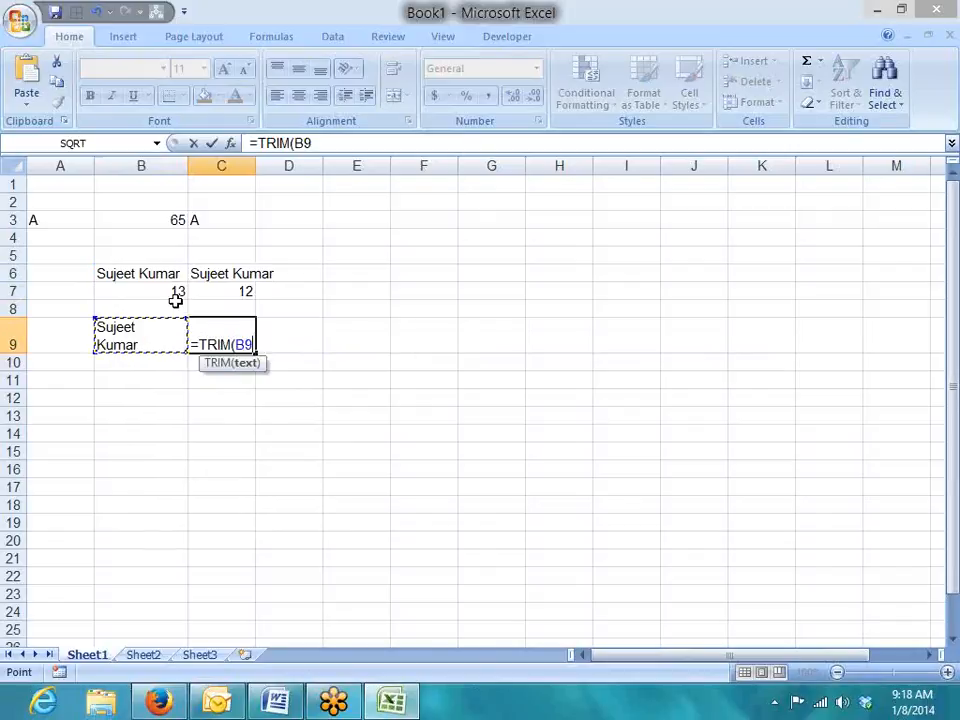
key(Return)
key(Down)
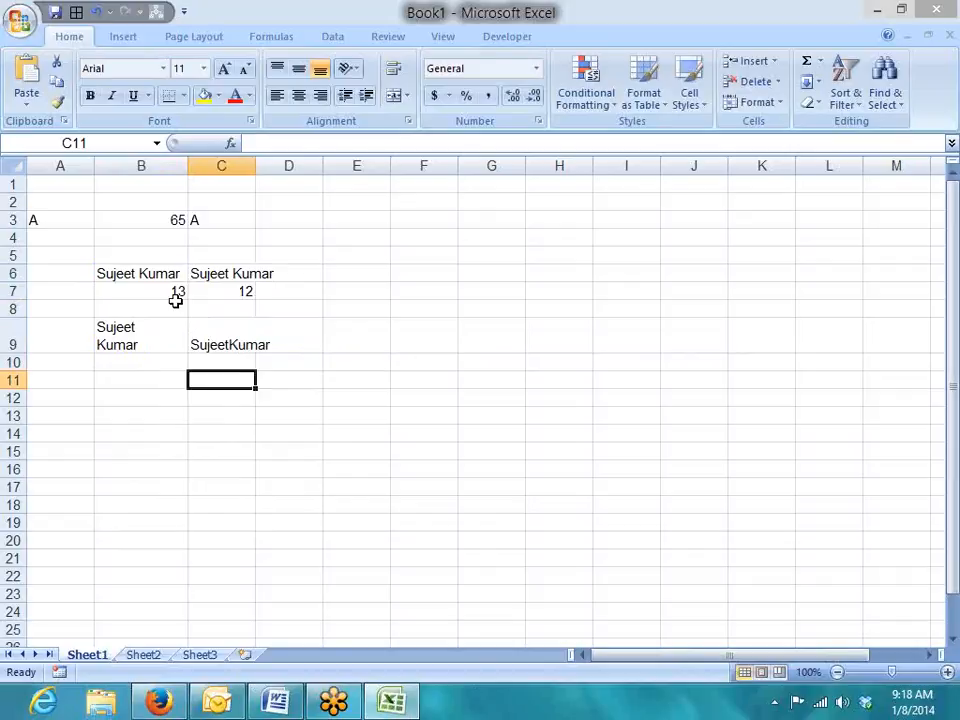
click(952, 240)
click(840, 284)
mouse_move(416, 285)
mouse_down()
mouse_move(474, 286)
mouse_move(460, 347)
mouse_move(400, 347)
mouse_move(414, 288)
mouse_move(441, 308)
mouse_move(429, 339)
mouse_up()
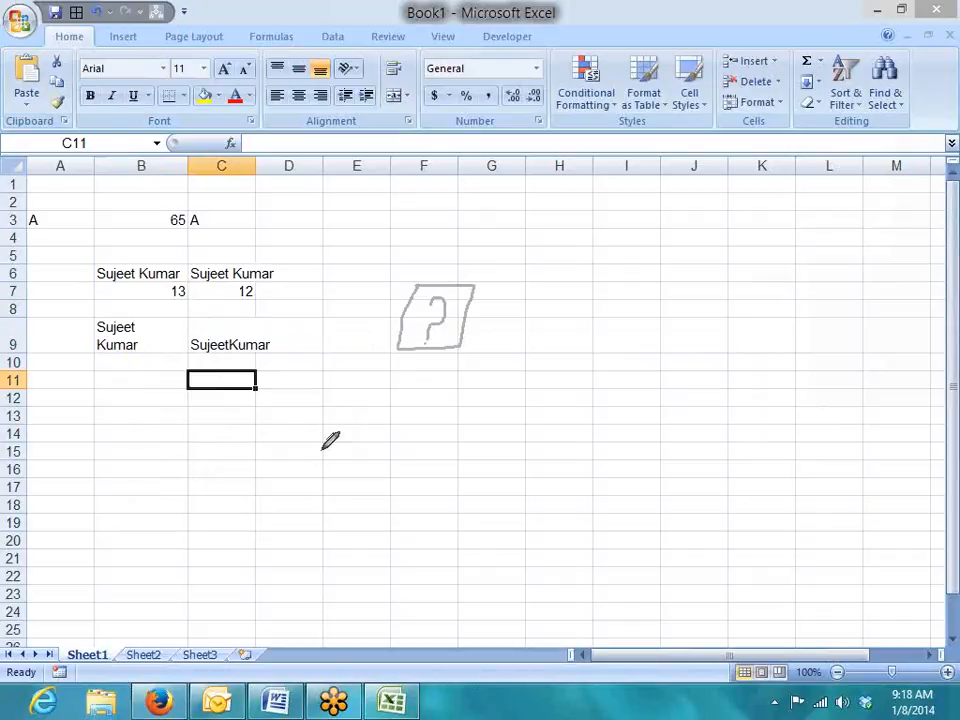
right_click(341, 424)
click(378, 440)
click(289, 420)
click(231, 367)
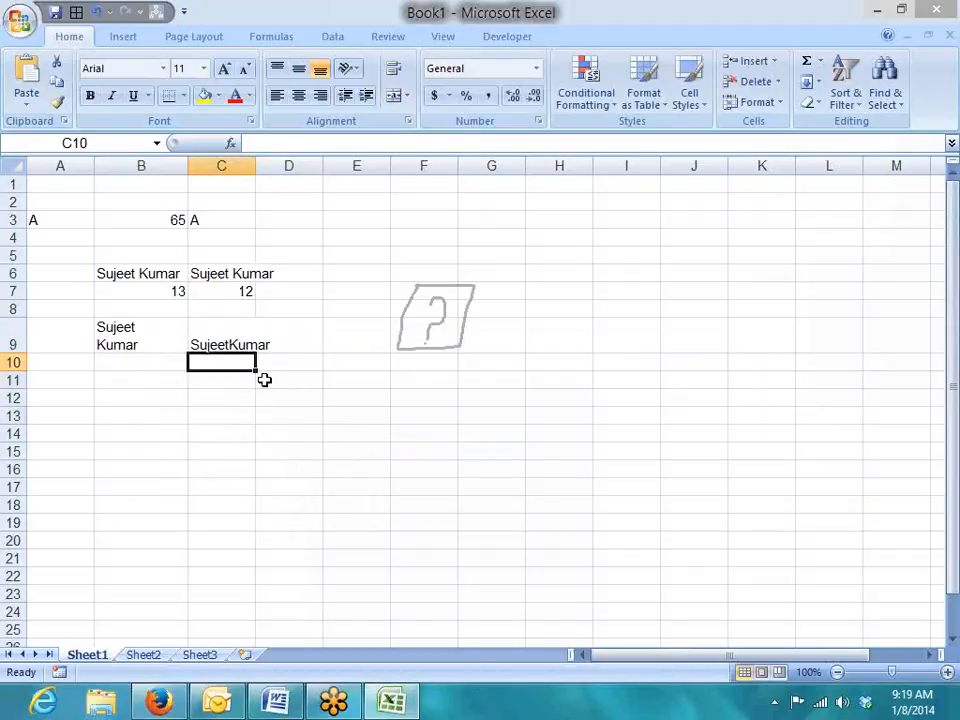
Try =LEN(C9) in C10, then clear that trial result.
text(=le)
key(Down)
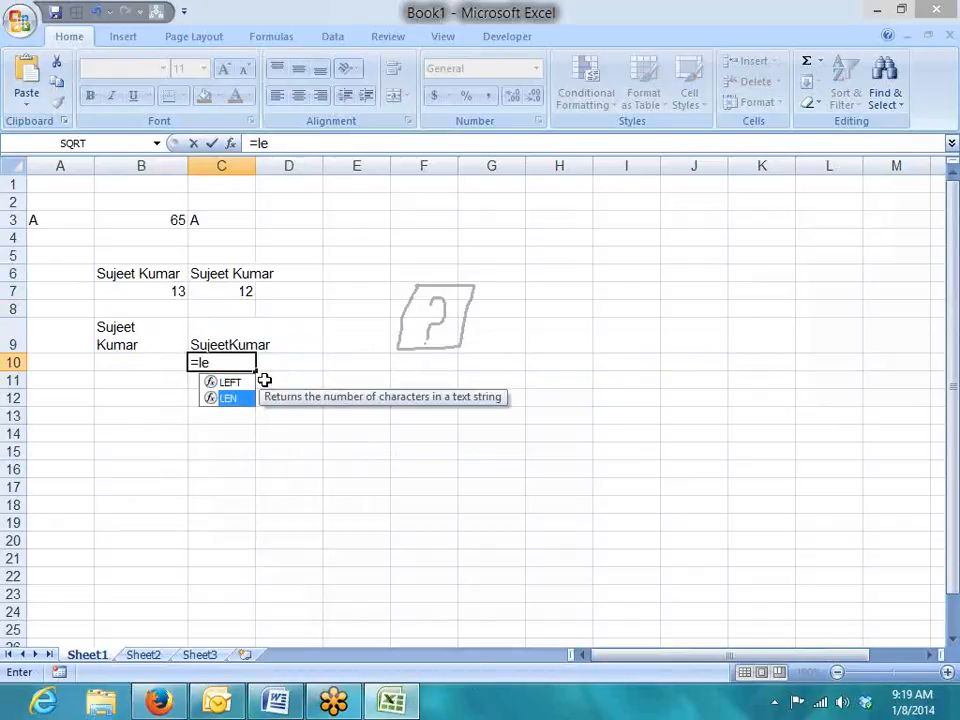
key(Tab)
key(Up)
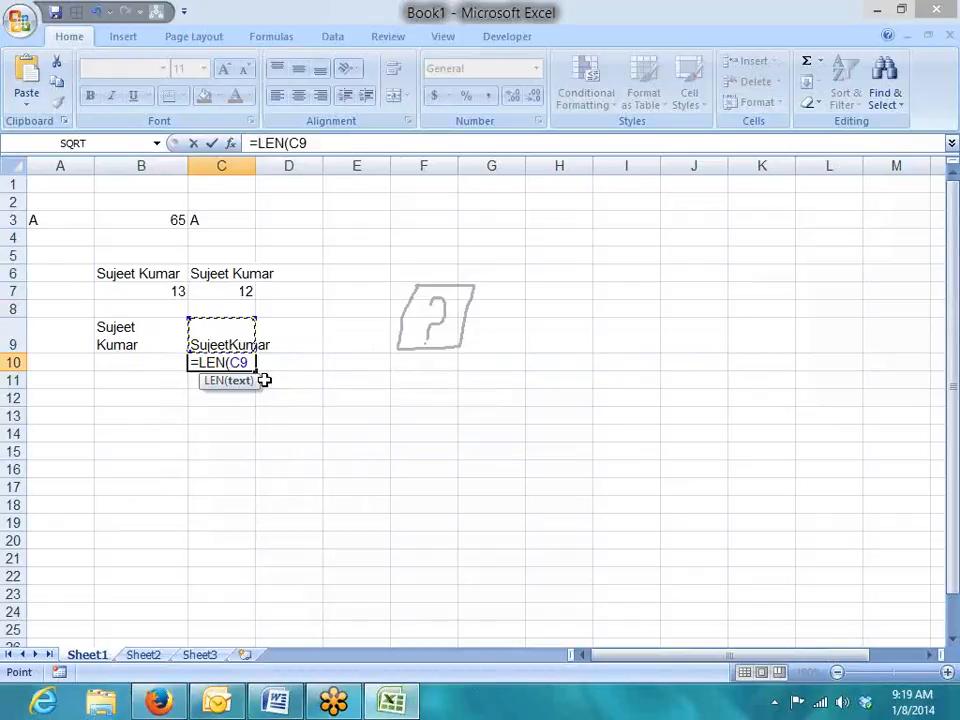
text())
key(Return)
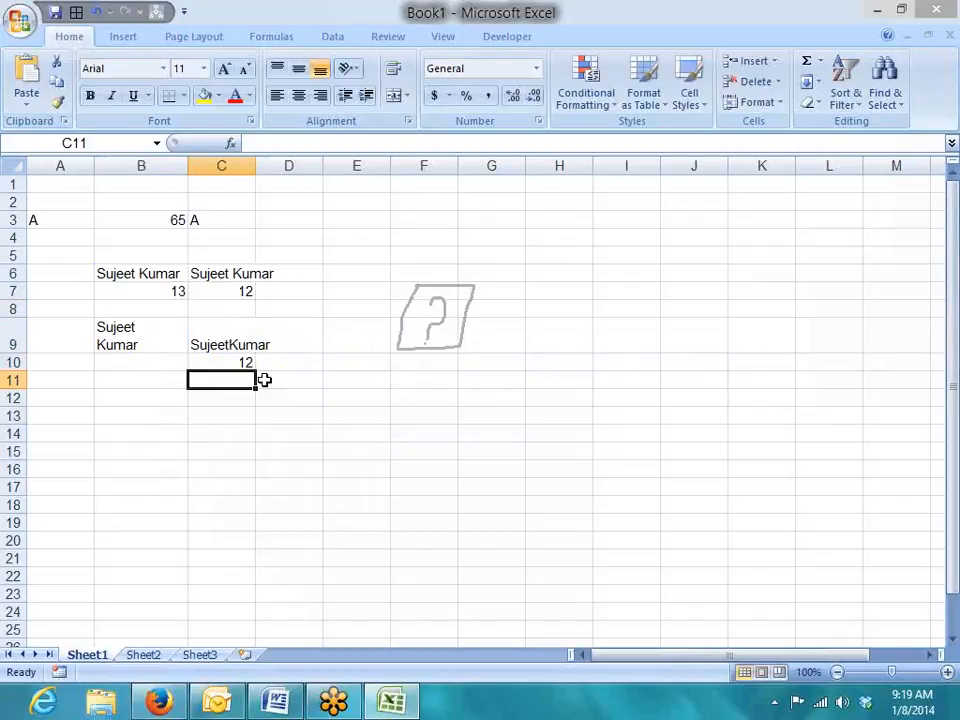
key(Up)
key(Delete)
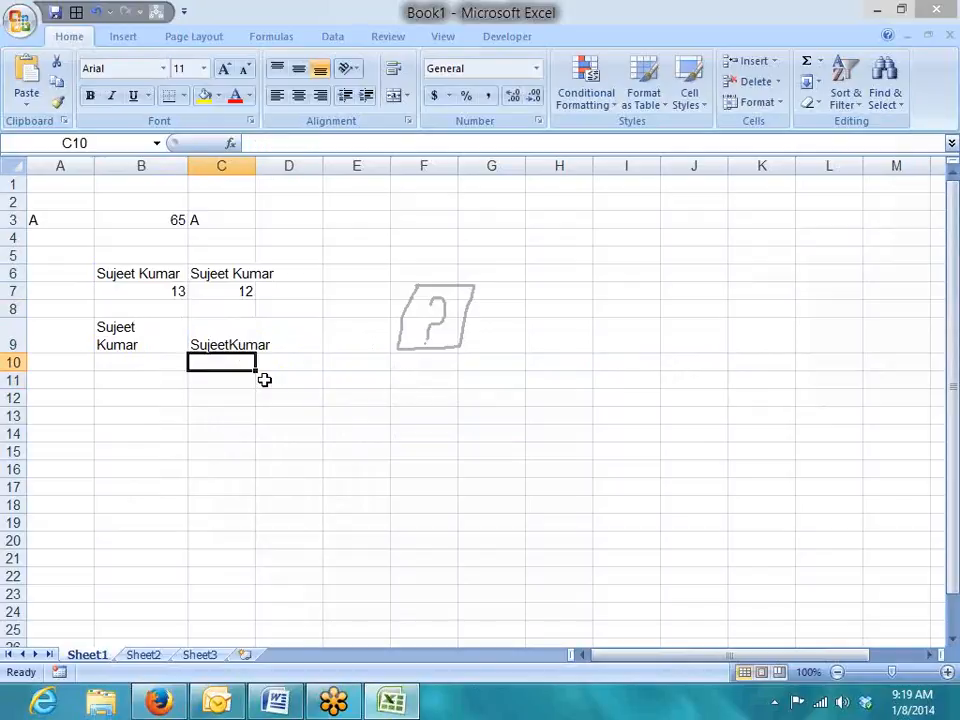
Enter =CLEAN(C9) in D9 to join the two-line name.
key(Right)
key(Right)
key(Up)
key(Left)
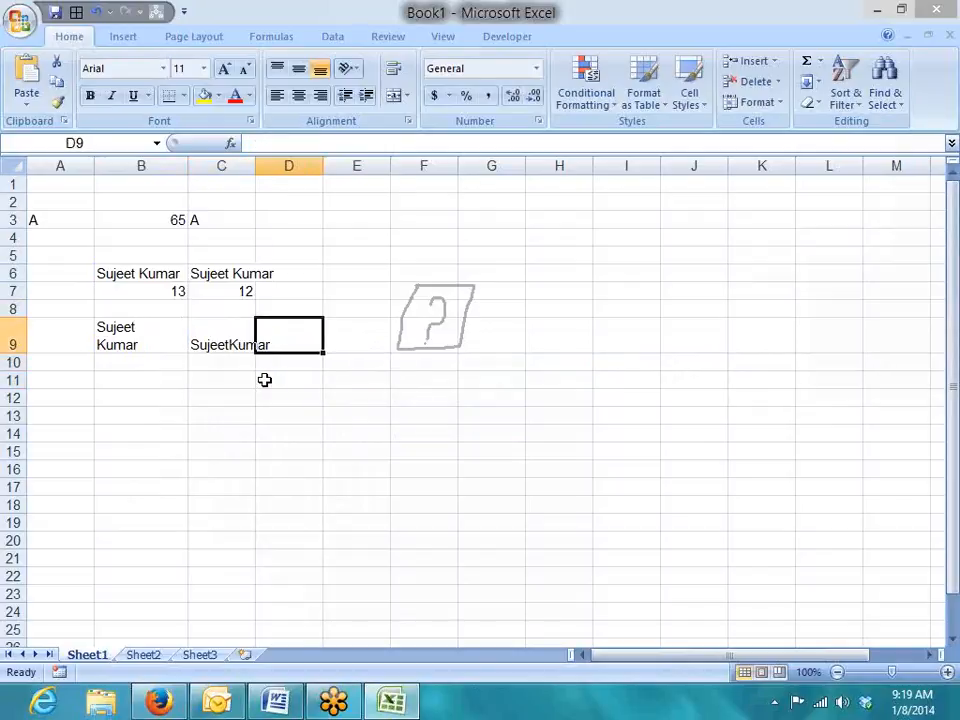
text(=cl)
key(Tab)
key(Left)
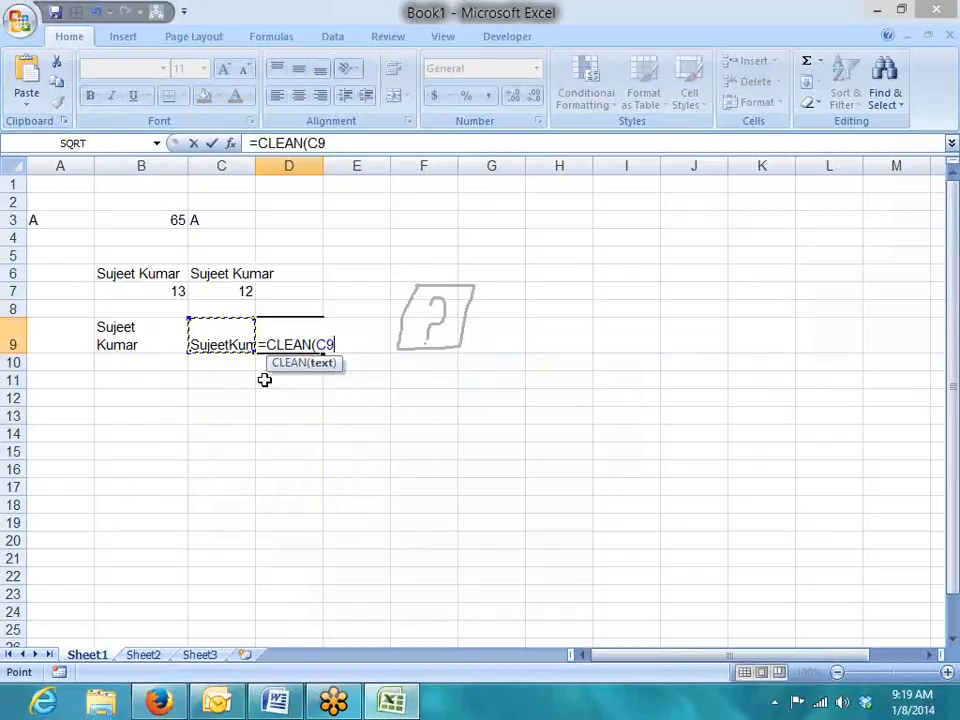
key(Return)
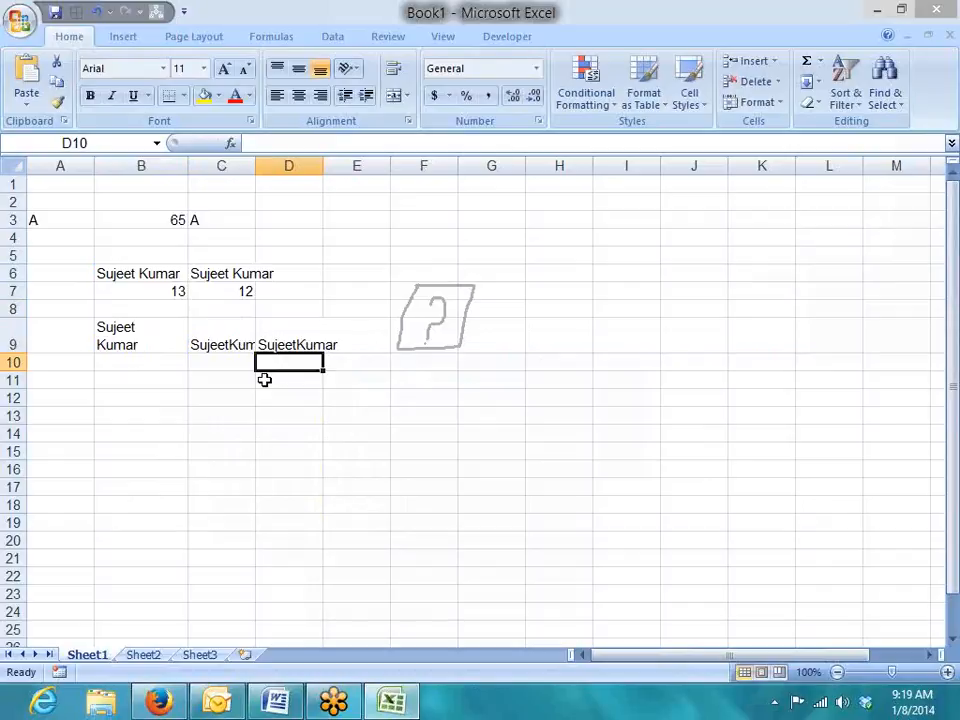
Enter =LEN(D9) in D10, giving the cleaned name's length of 11.
text(=len)
key(Tab)
key(Up)
key(Return)
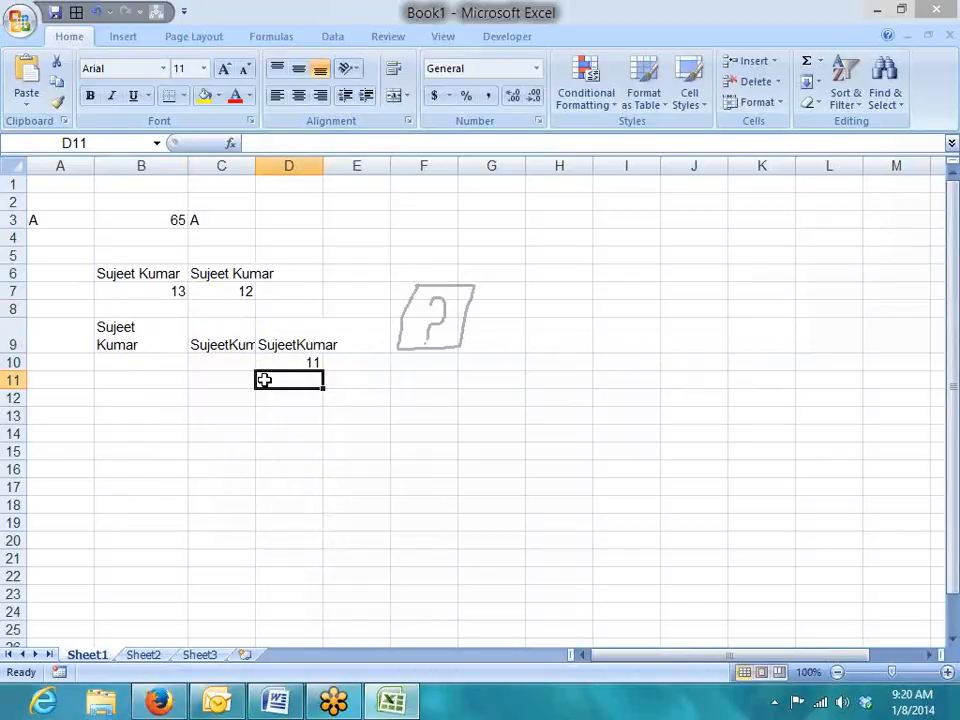
key(Up)
click(264, 380)
click(418, 452)
drag(381, 257, 504, 429)
click(520, 414)
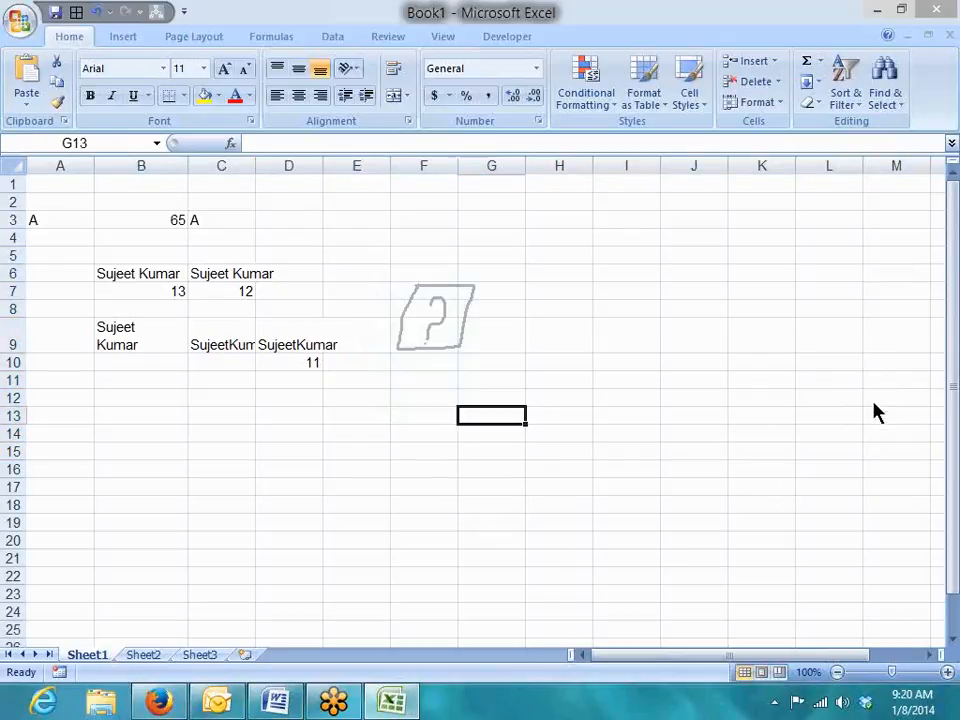
Enter 123.852.369 in E2 and autofit column E to fit it.
click(364, 197)
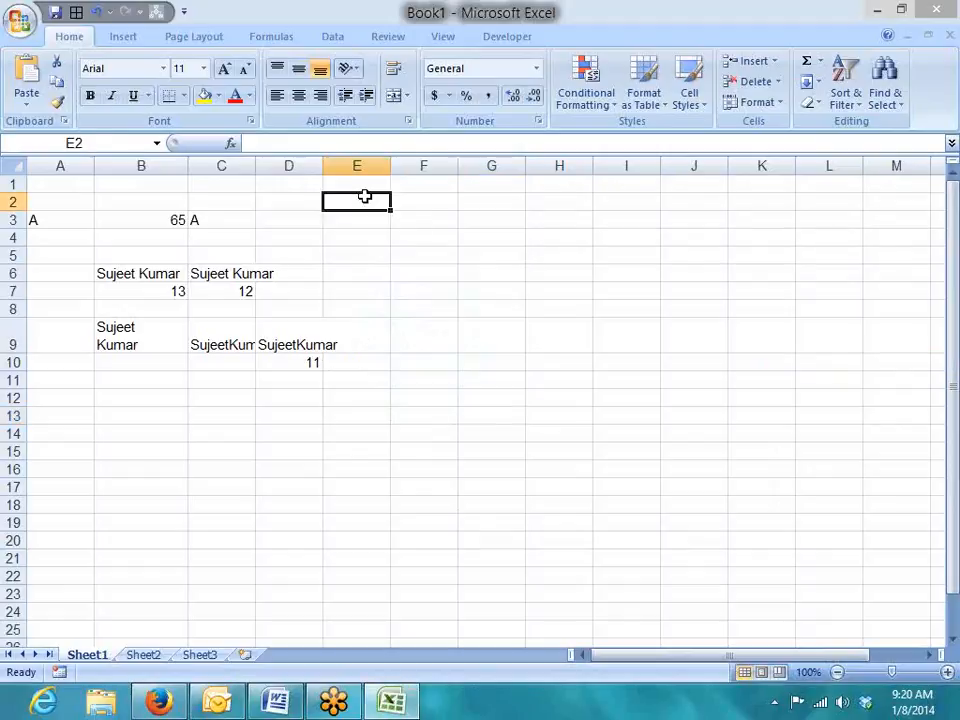
text(123.)
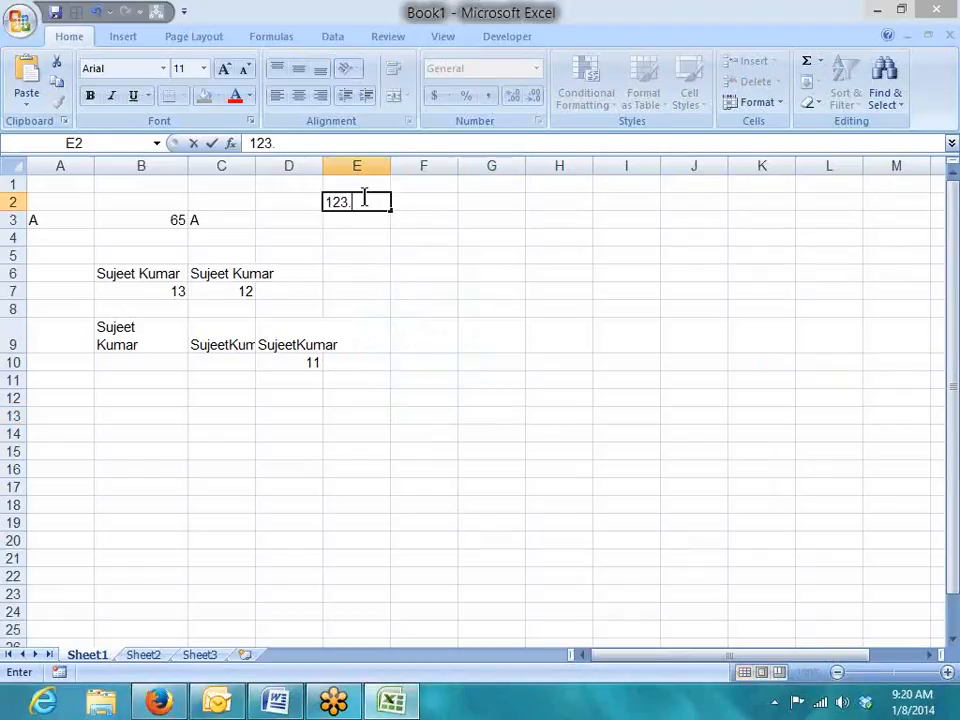
text(852.369)
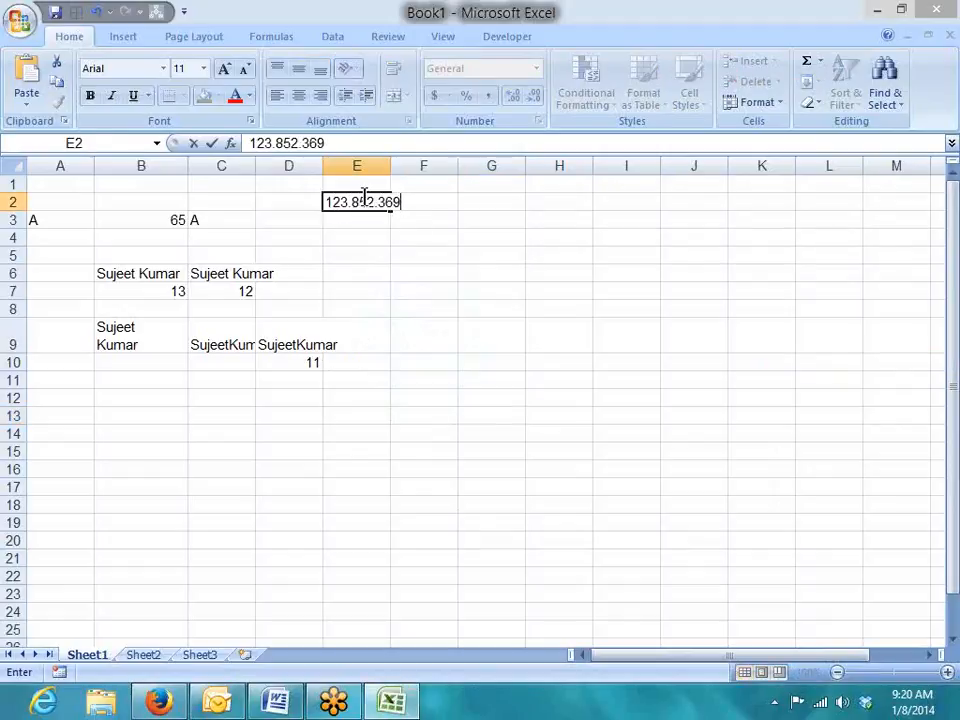
key(Return)
double_click(390, 165)
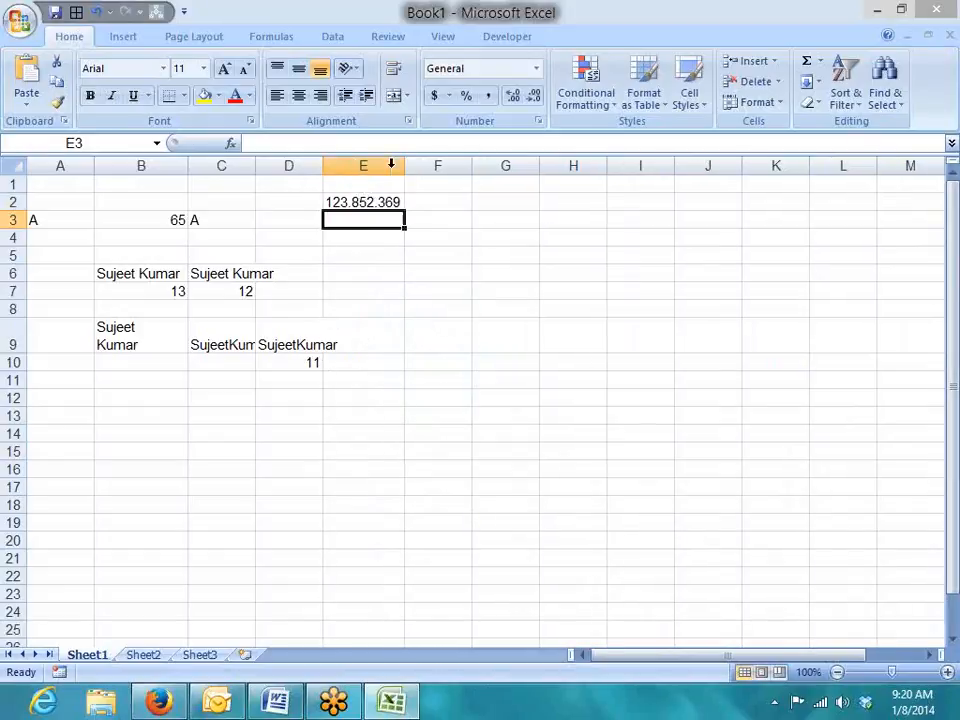
Enter =SUBSTITUTE(E2,".","-") in F2 to show 123-852-369.
click(438, 202)
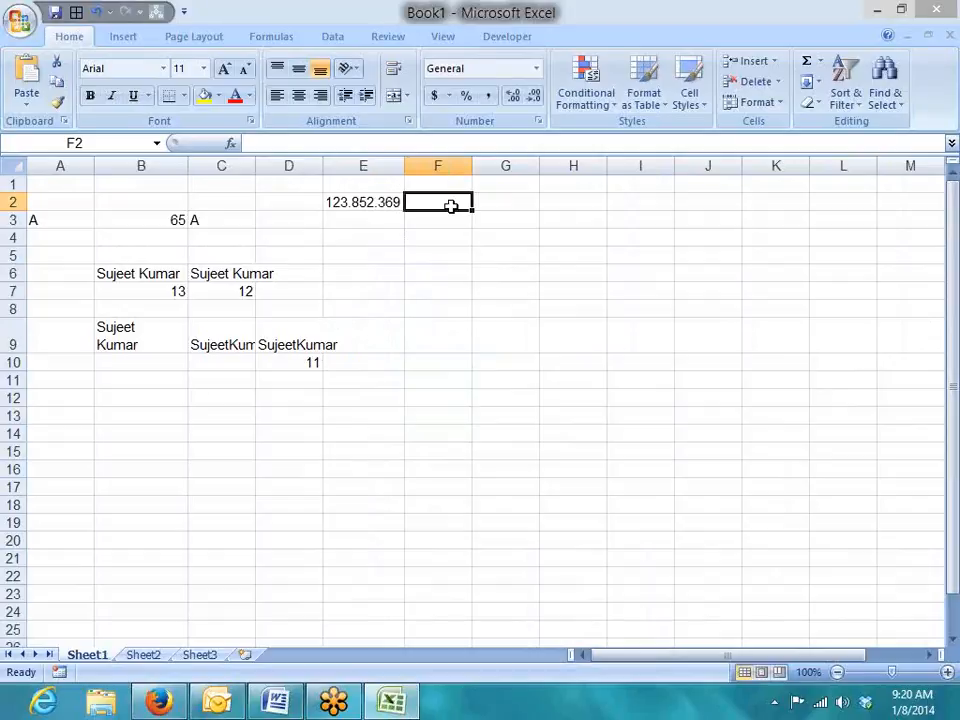
text(=sub)
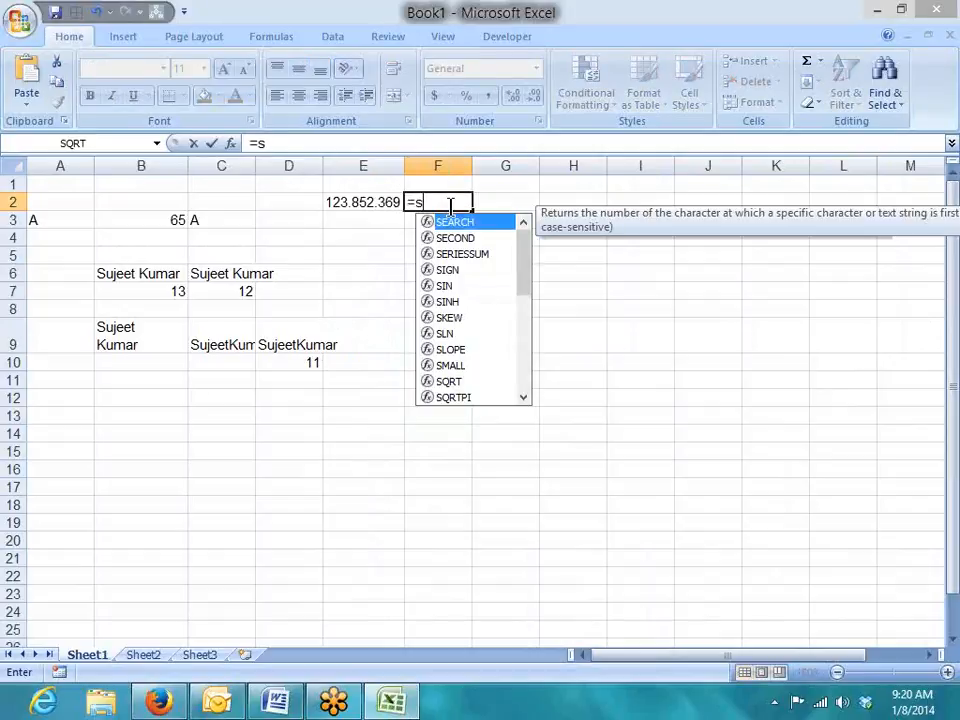
key(Tab)
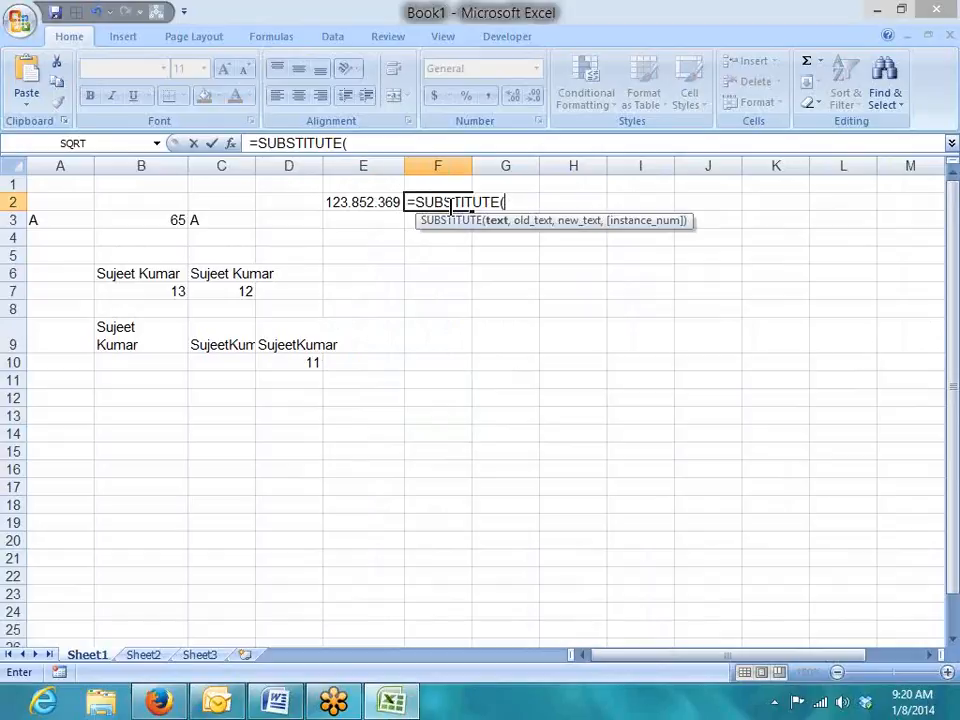
key(Left)
text(')
key(BackSpace)
text(,".")
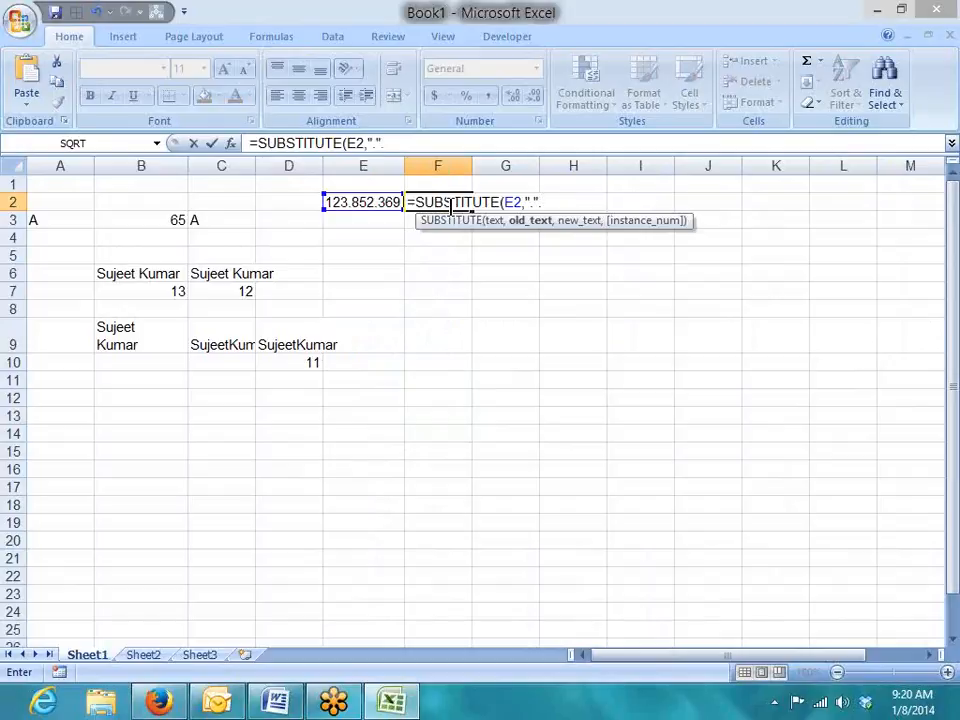
text(,"")
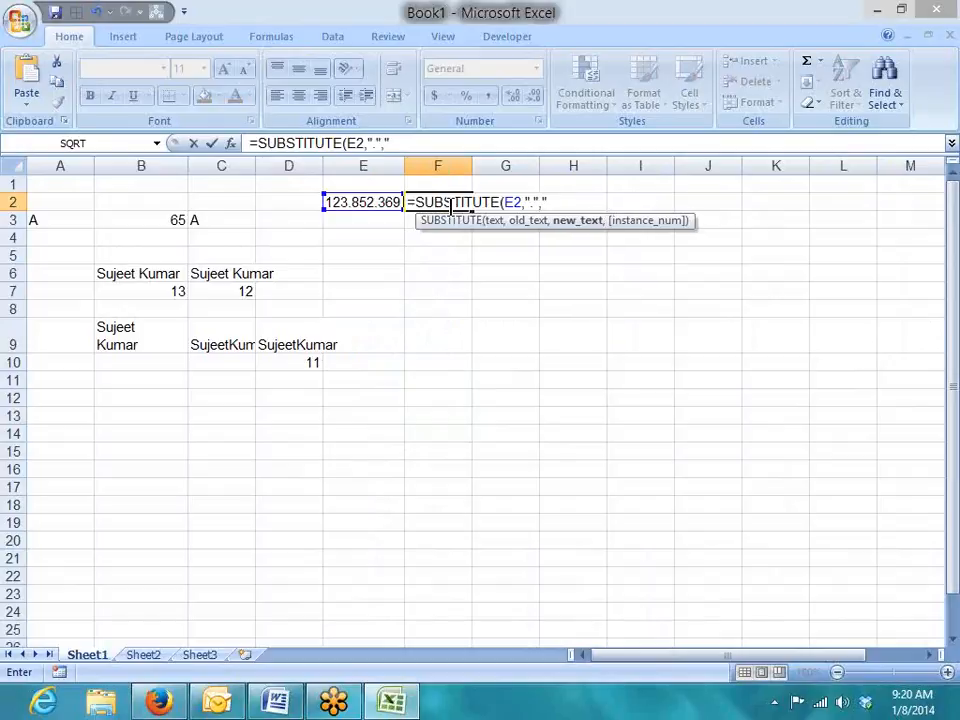
text(-")
click(553, 204)
key(Return)
Add instance number 1 to F2's SUBSTITUTE so only the first dot changes.
key(Up)
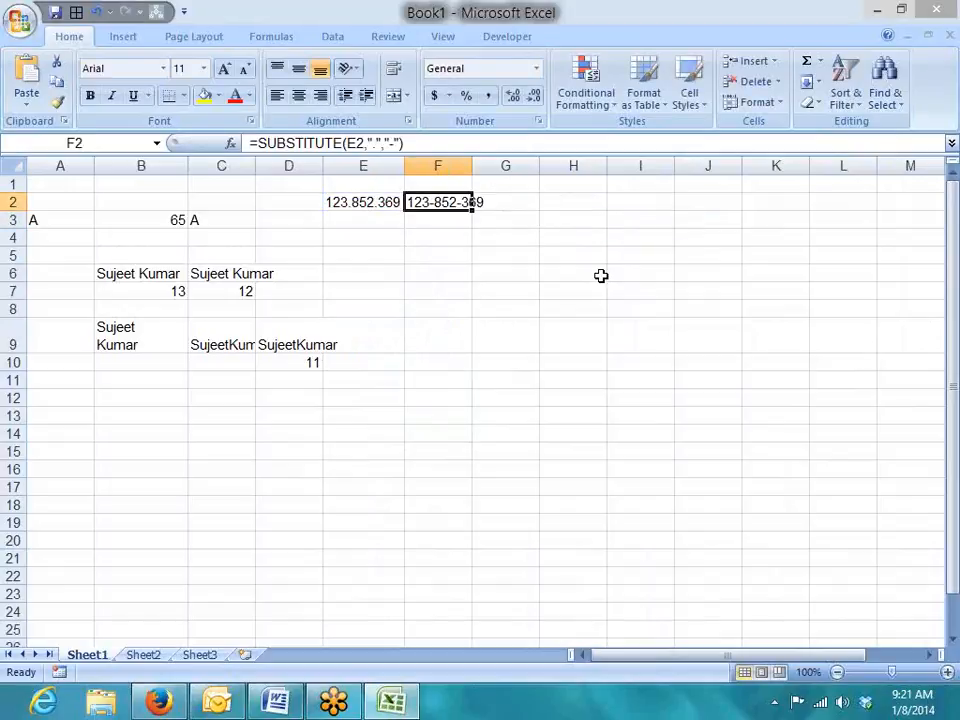
click(437, 145)
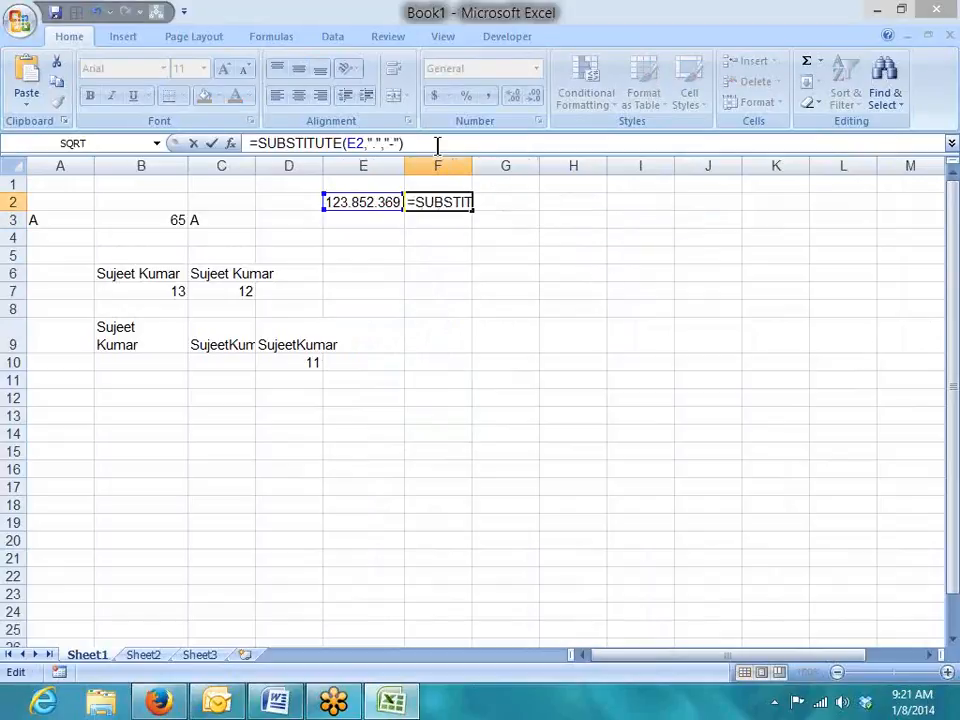
key(BackSpace)
text(,)
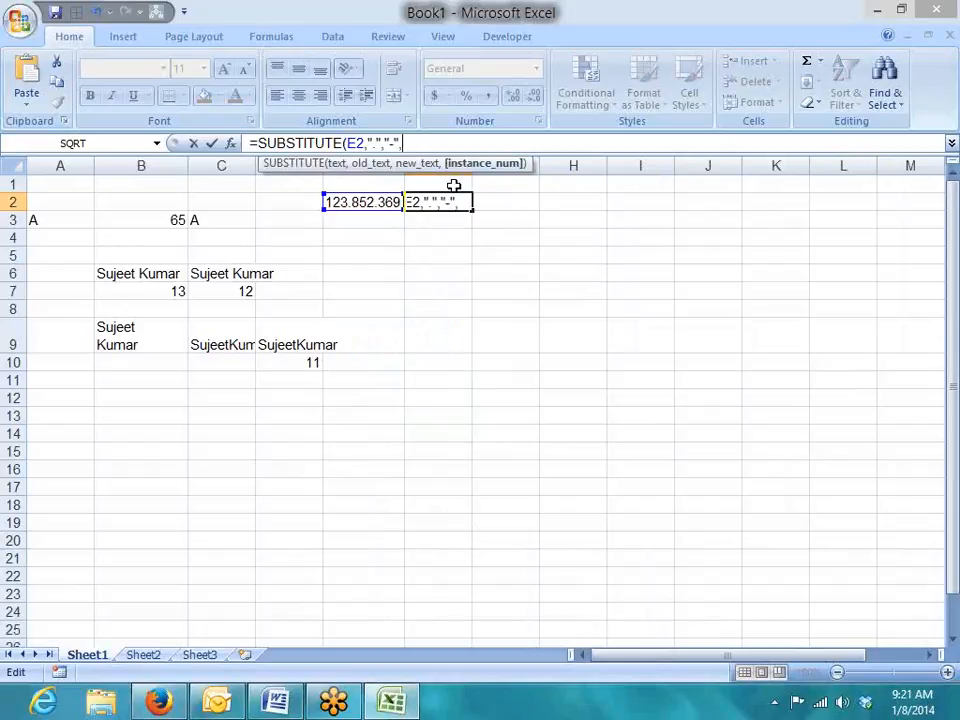
text(1)
key(Return)
Change the instance number to 2 so F2 shows 123.852-369.
key(Up)
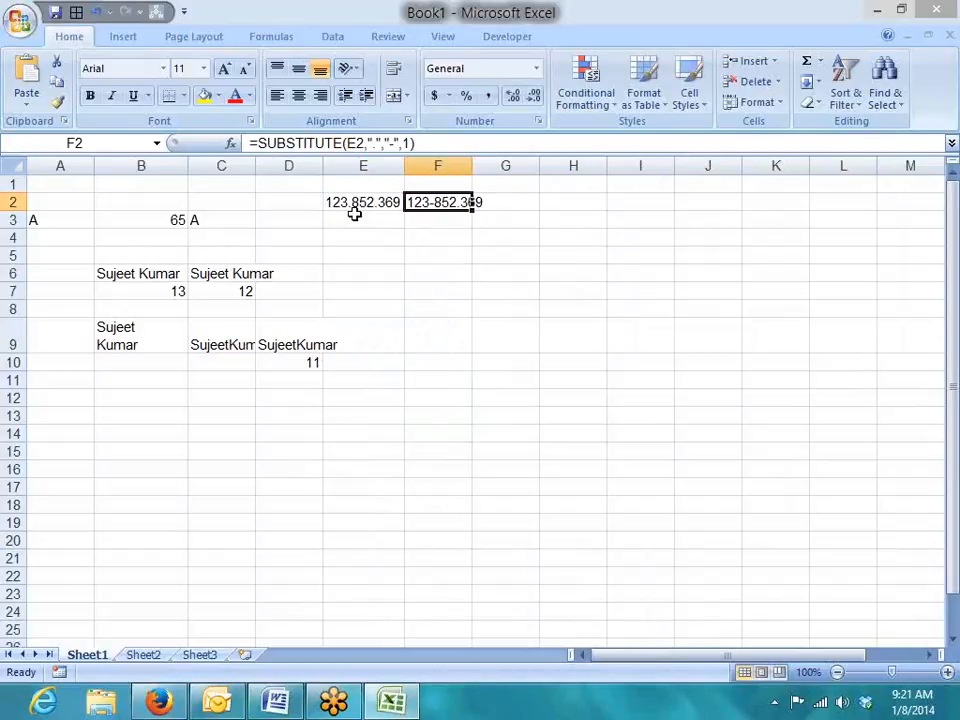
click(427, 150)
key(BackSpace)
text(2)
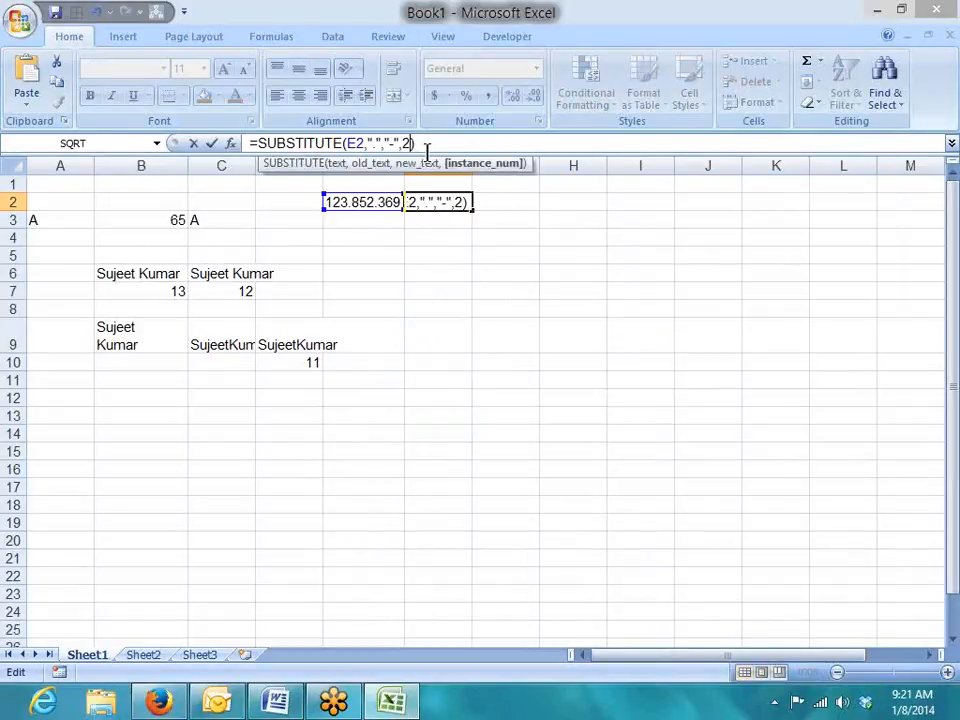
key(Return)
key(Up)
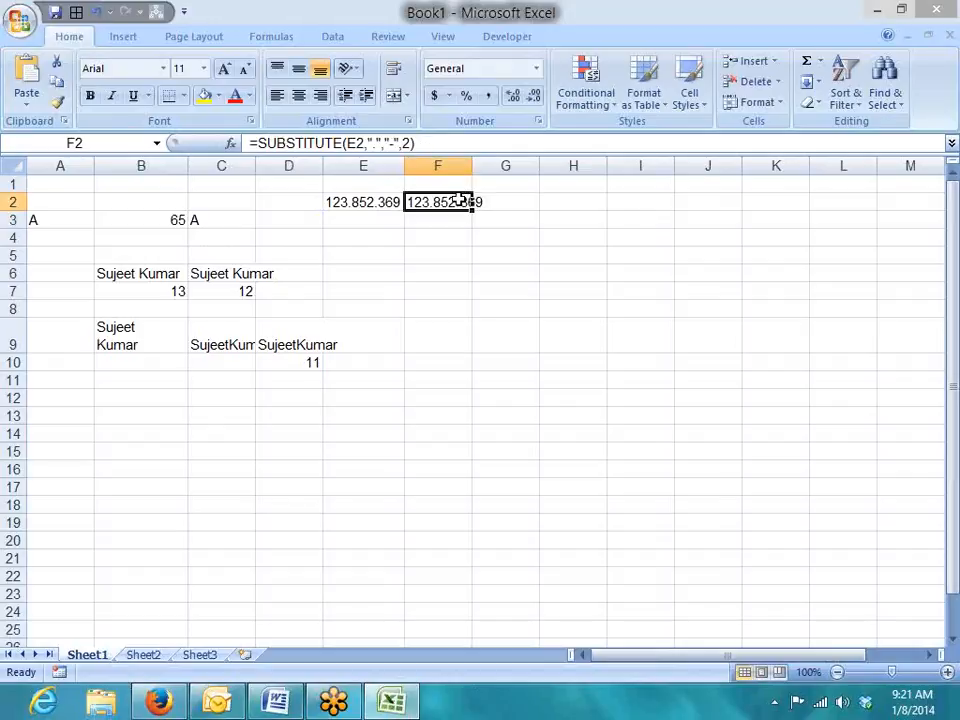
click(428, 218)
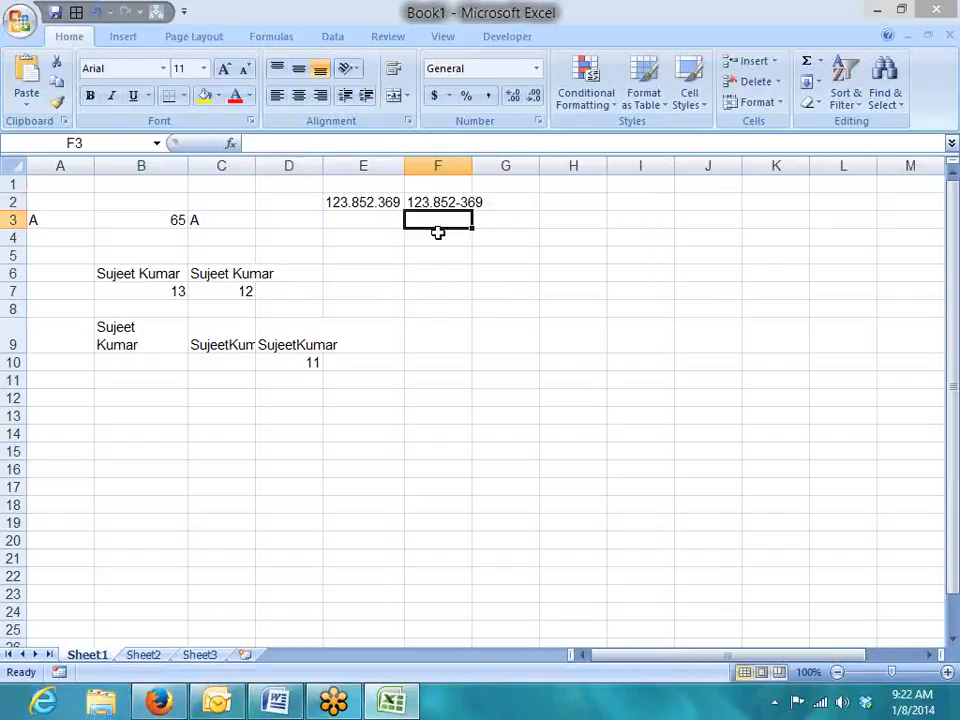
Start =REPLACE(E2,3,1,"-") in F3 to swap a character for a hyphen.
text(=r)
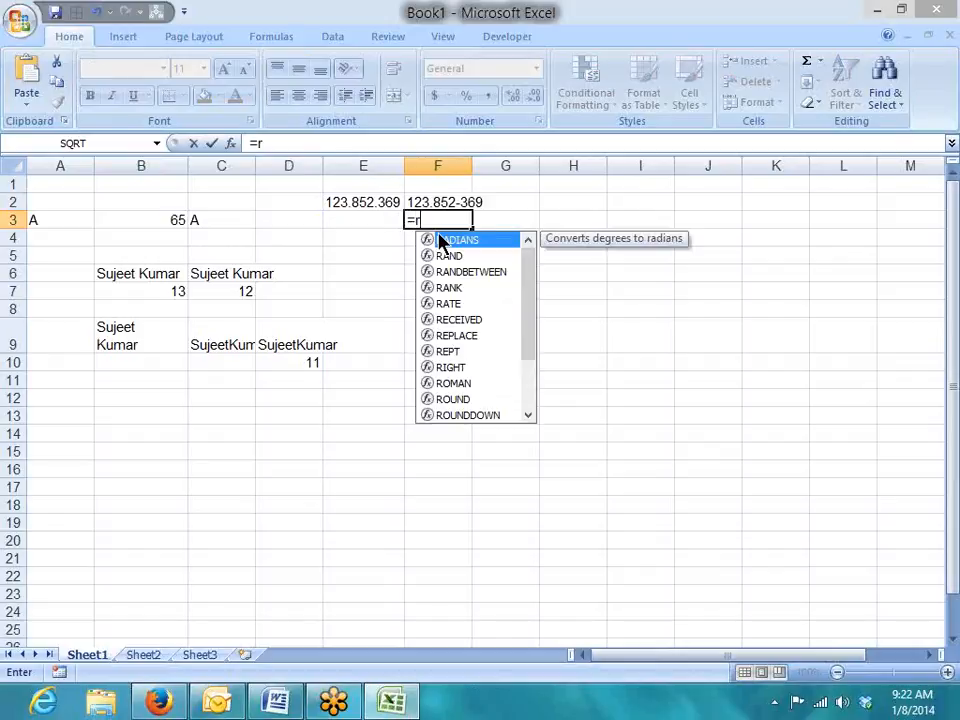
text(el)
key(BackSpace)
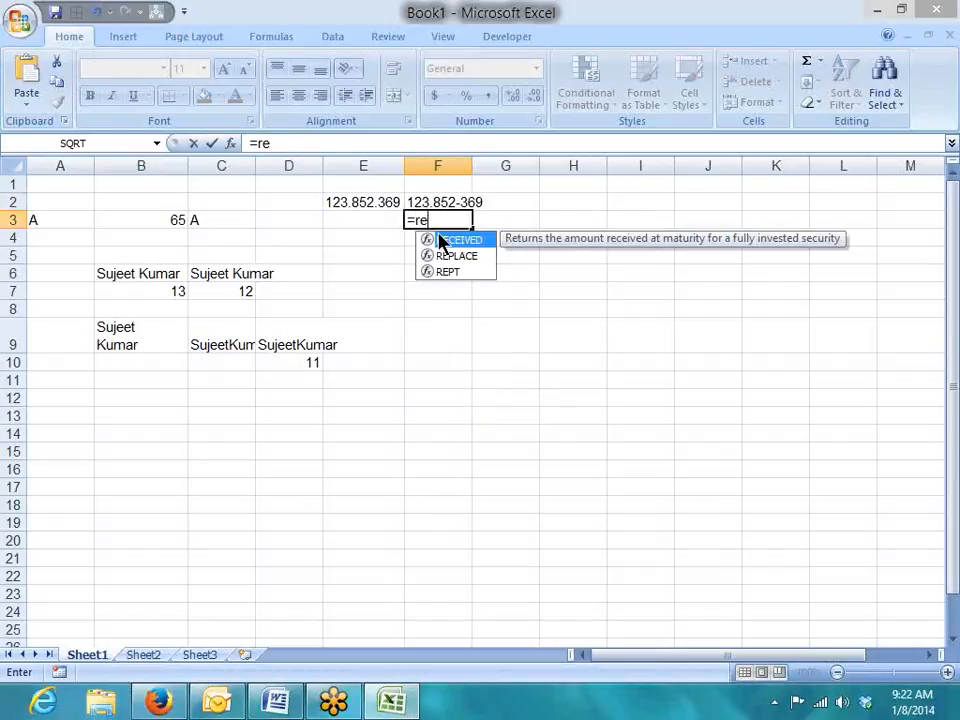
key(Down)
key(Tab)
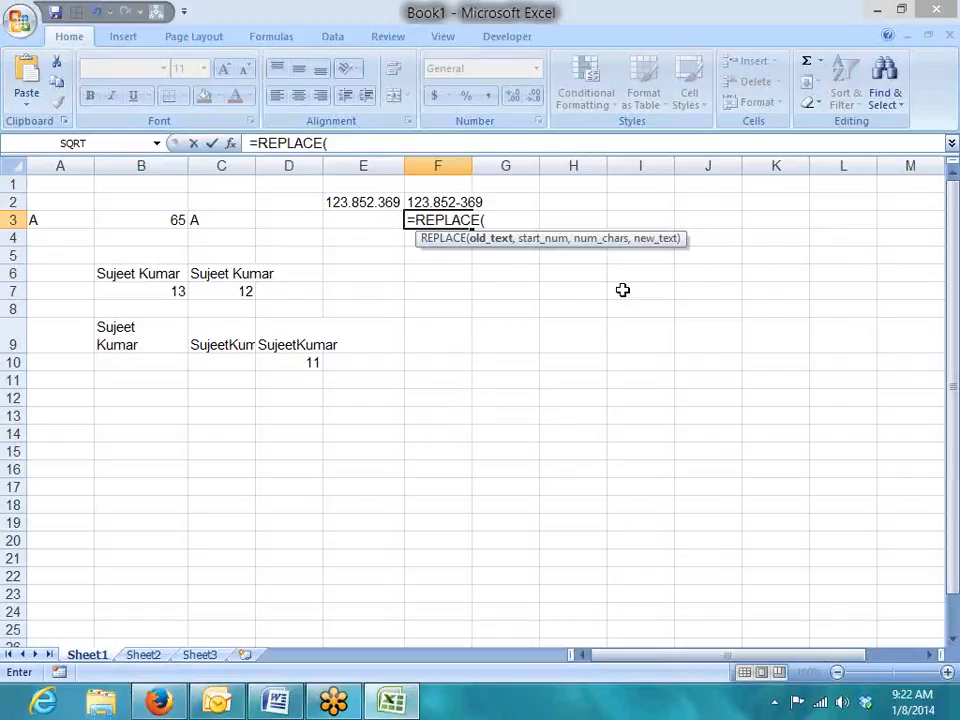
click(368, 203)
text(,)
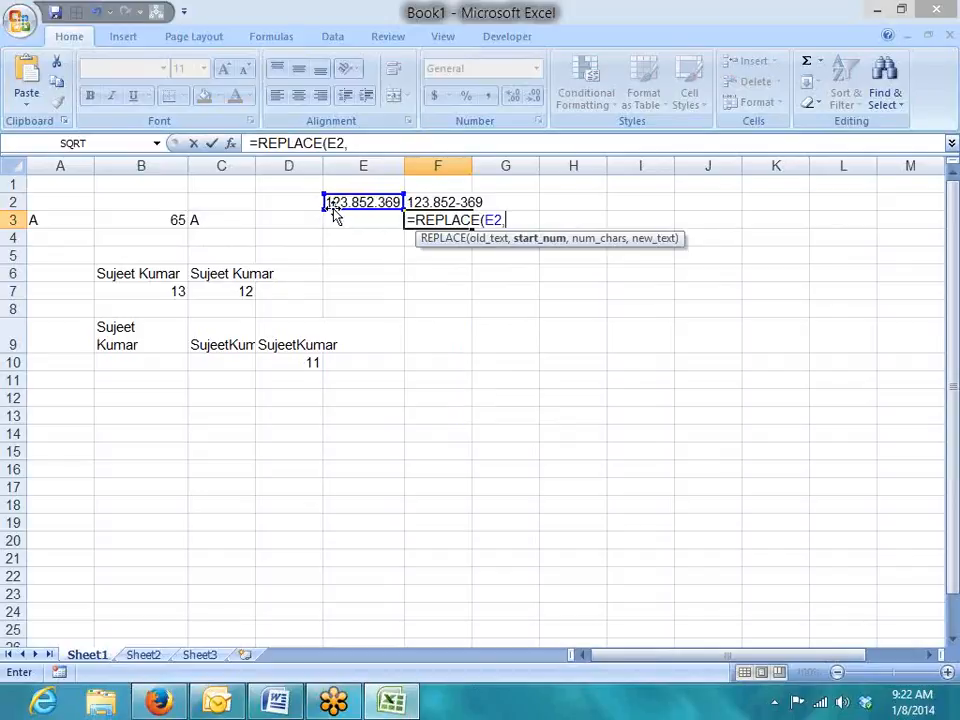
text(3)
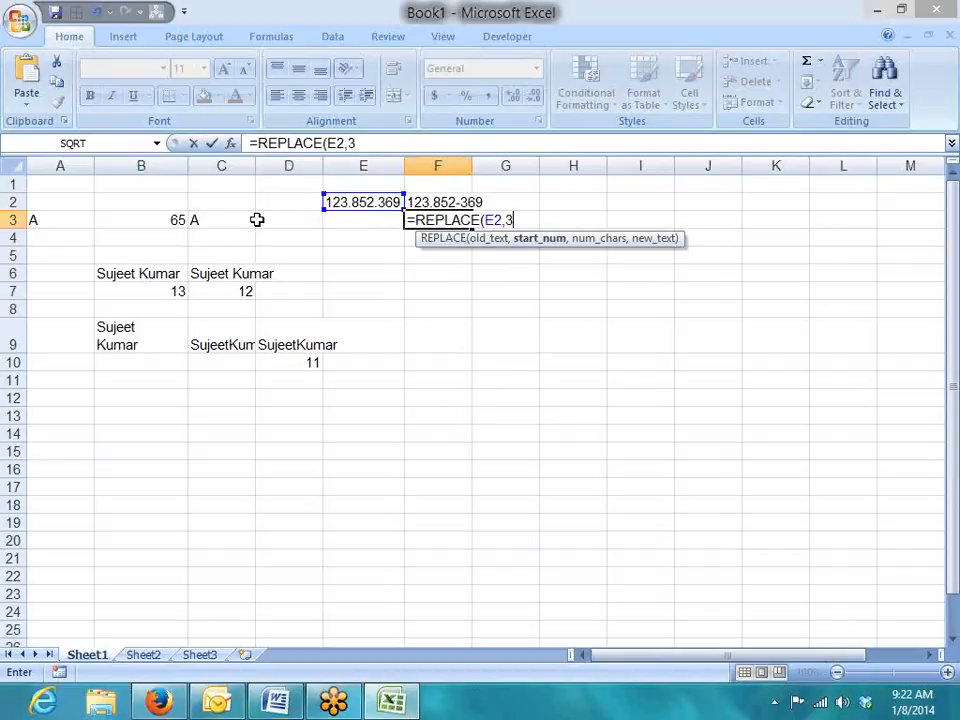
text(,)
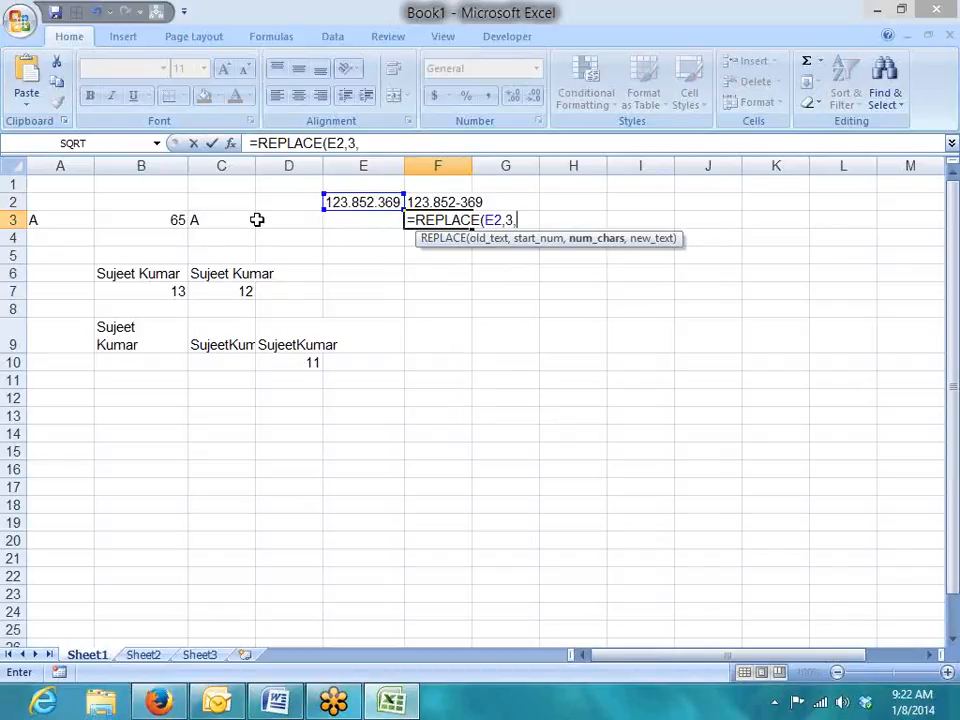
text(1,)
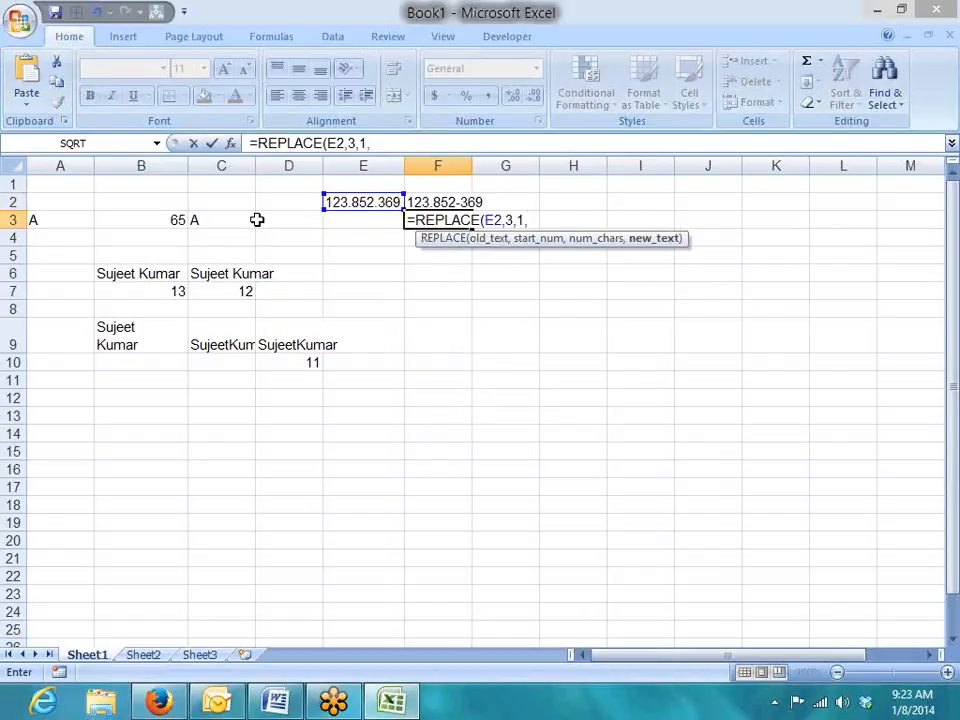
text("-")
Correct the REPLACE start position from 3 to 4 so F3 shows 123-852.369.
drag(486, 219, 506, 220)
double_click(509, 220)
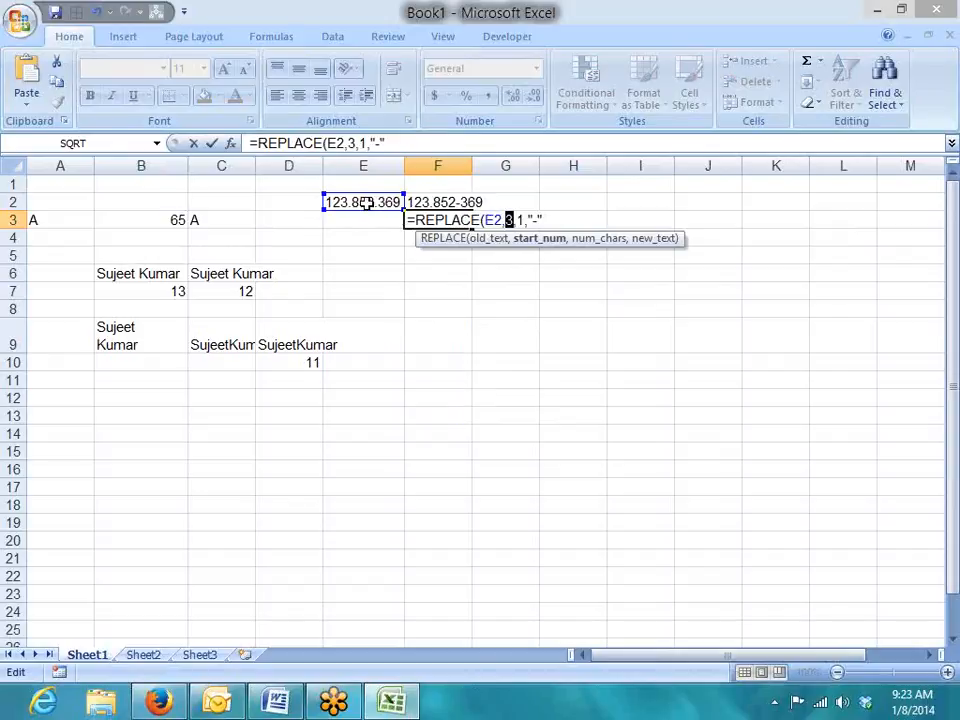
text(4)
double_click(522, 220)
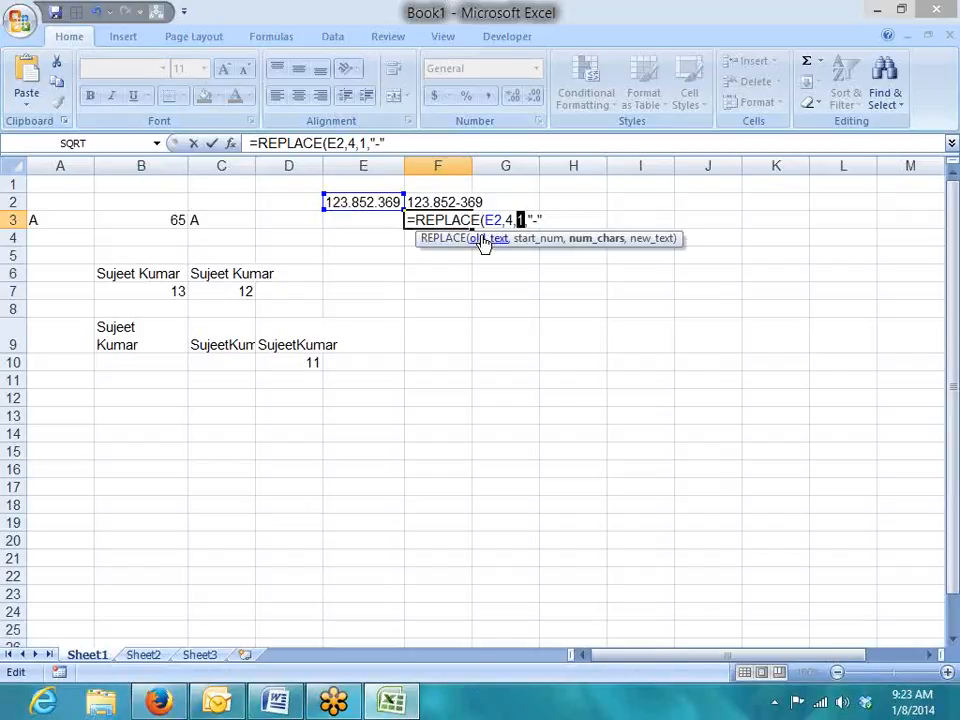
double_click(536, 219)
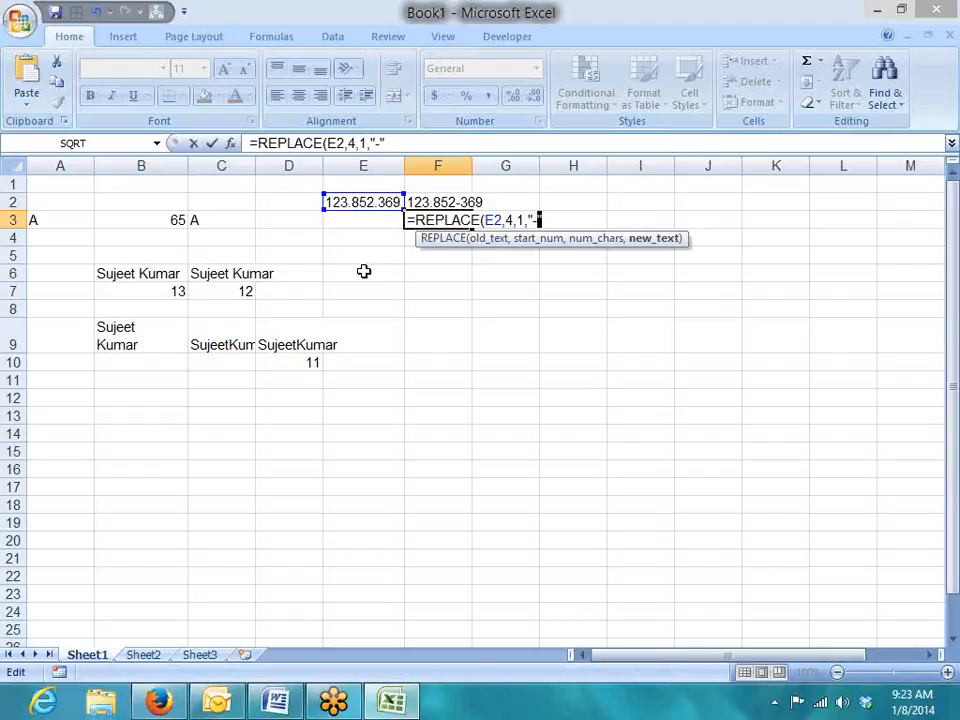
key(Return)
key(Up)
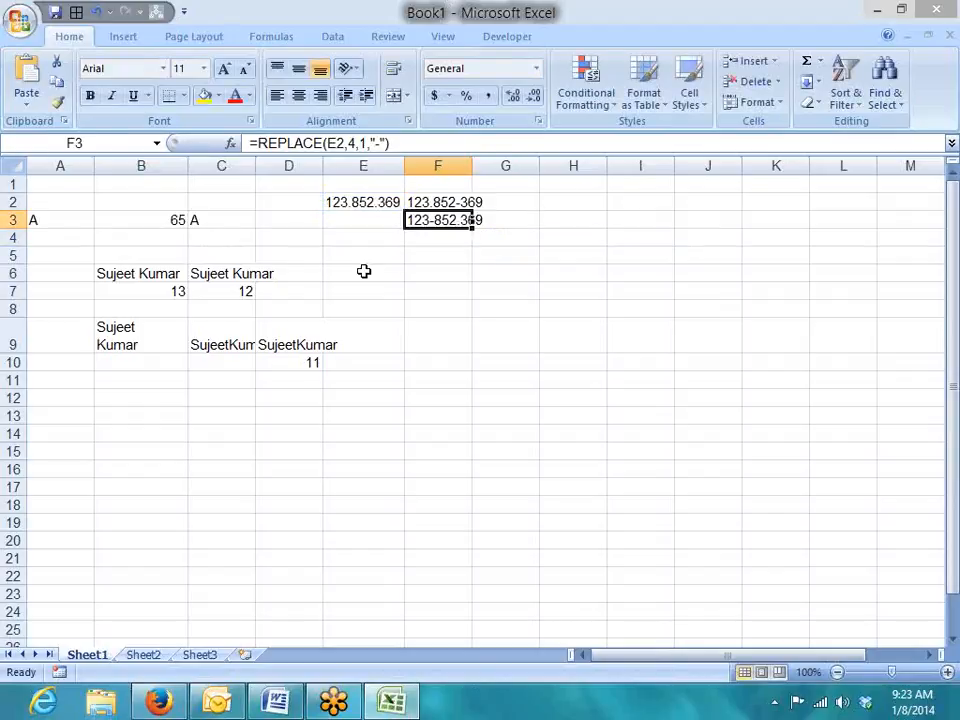
key(Up)
key(Down)
Remove the instance argument 2 so F2 reads =SUBSTITUTE(E2,".","-") again.
key(Up)
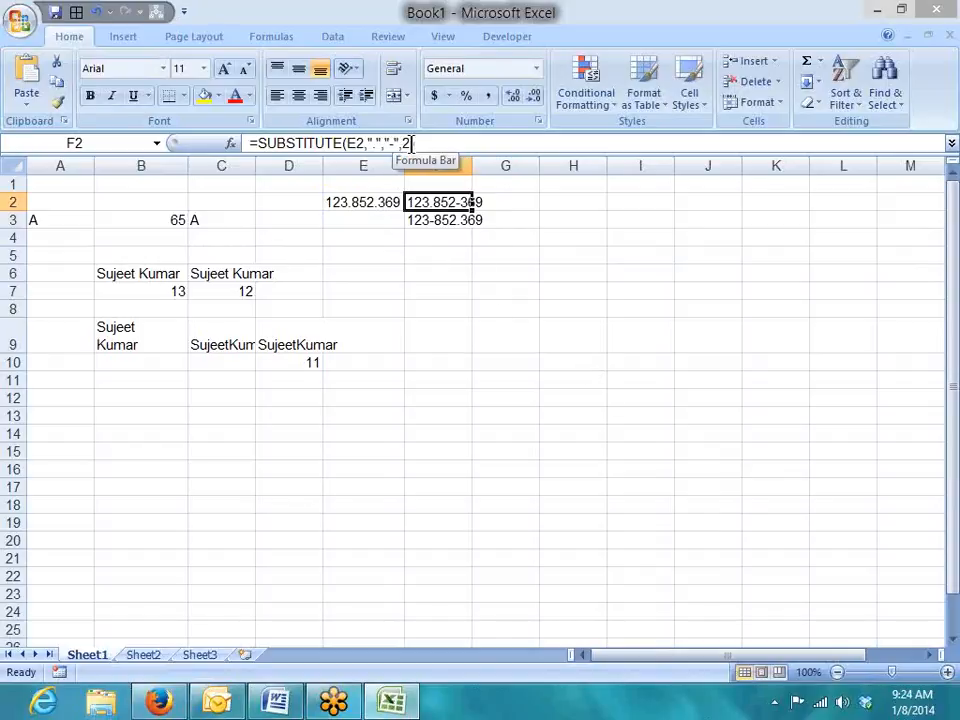
click(465, 278)
click(449, 198)
double_click(406, 143)
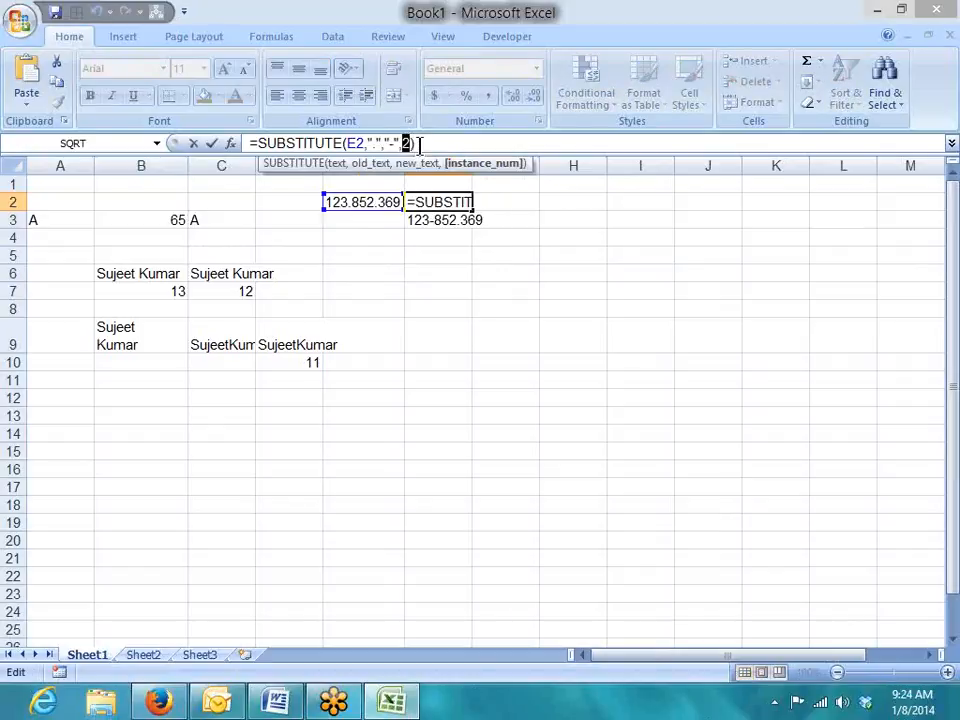
key(BackSpace)
key(BackSpace)
key(Return)
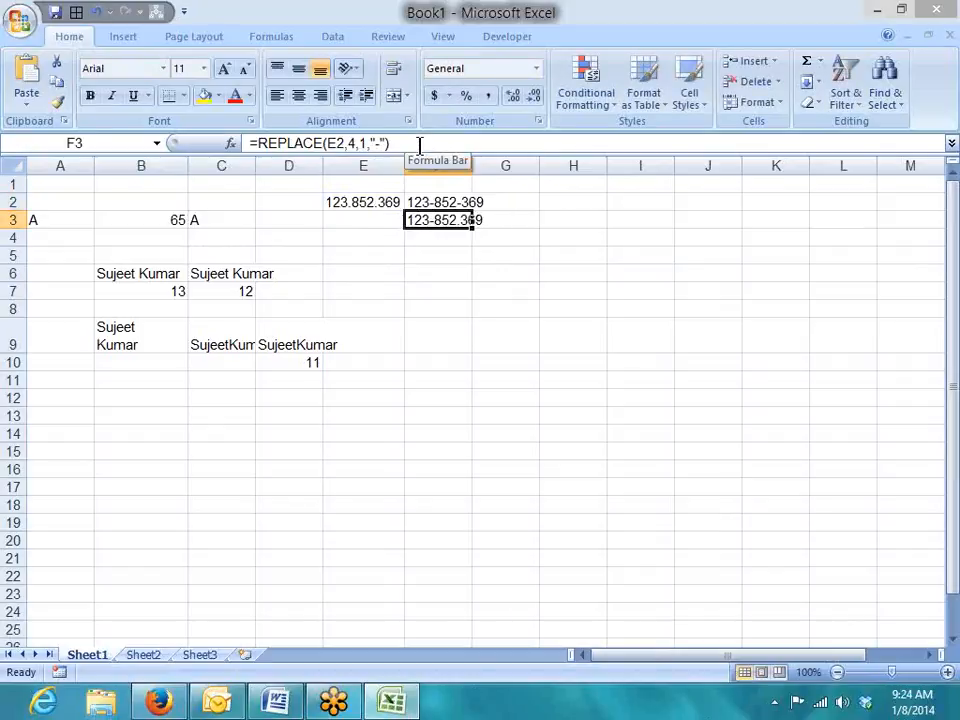
key(Up)
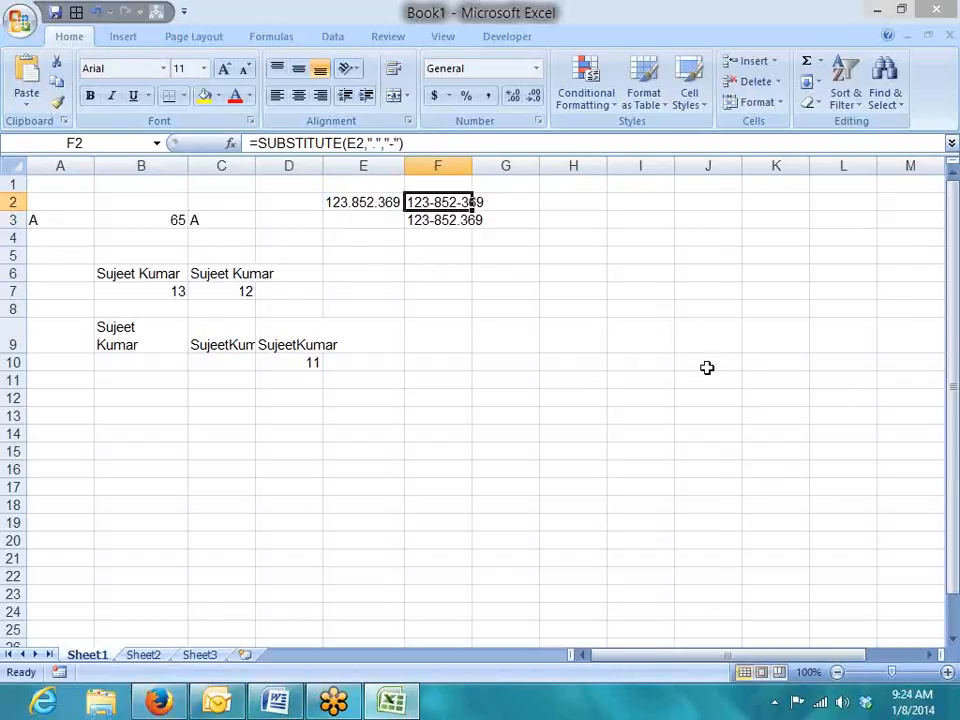
click(309, 327)
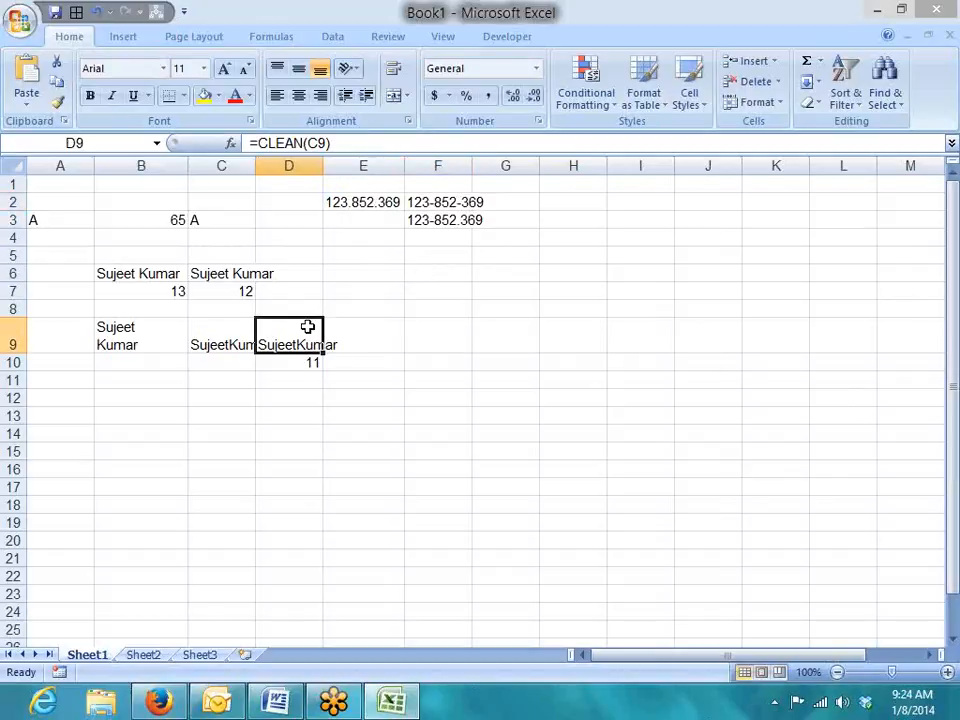
double_click(255, 165)
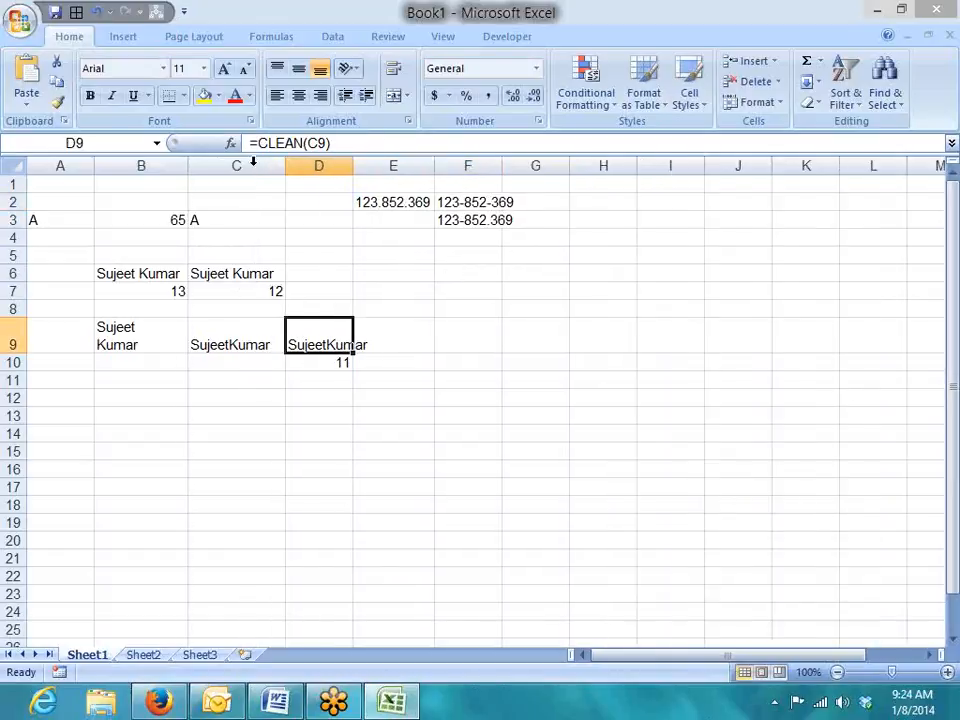
click(251, 369)
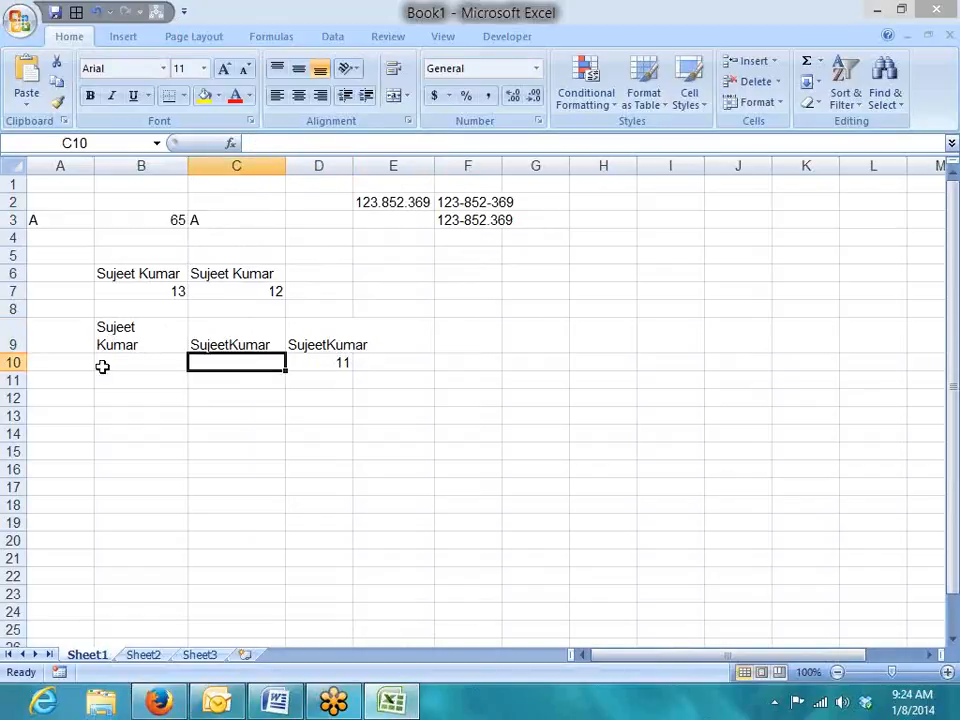
click(341, 345)
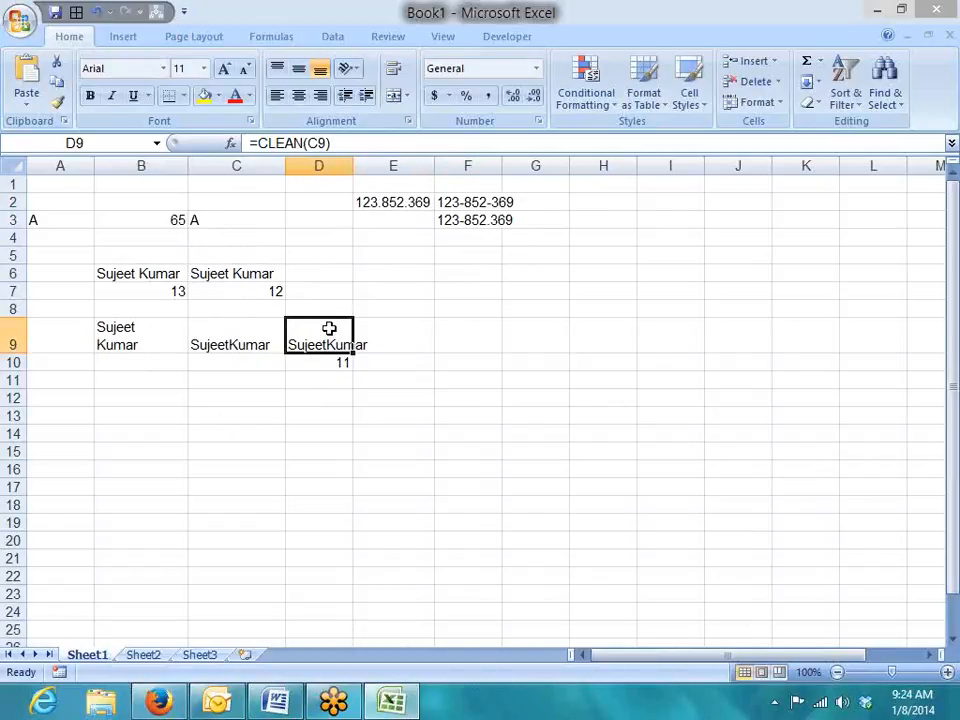
key(Delete)
key(Down)
key(Delete)
Test an Alt+Enter line break in C10, then cancel without entering anything.
key(Left)
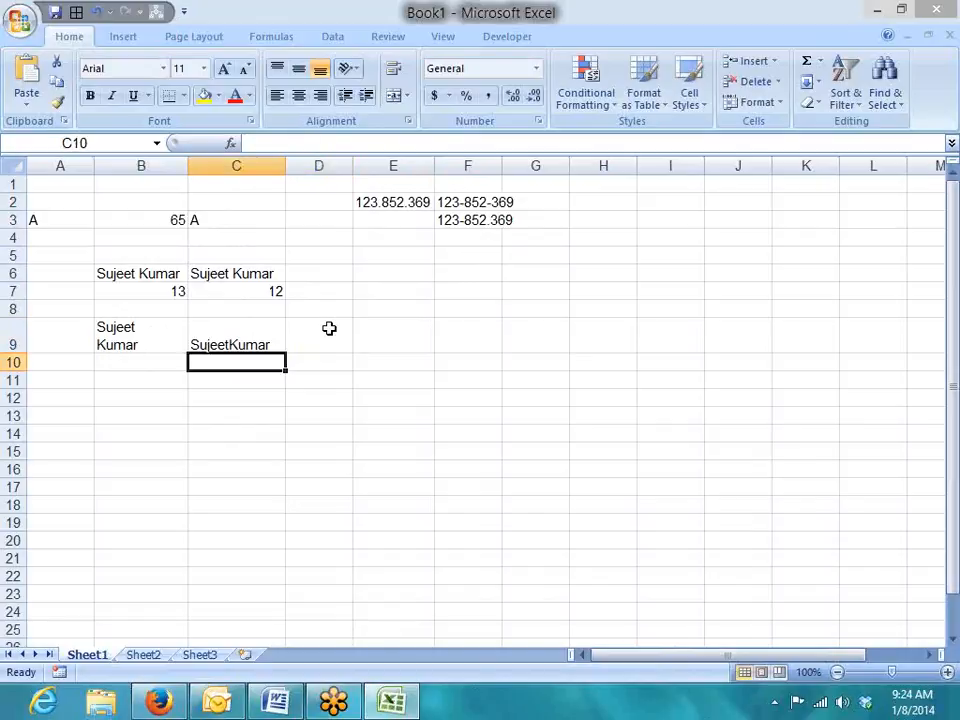
key(Up)
key(Left)
key(Down)
key(Down)
key(Right)
key(Left)
key(Up)
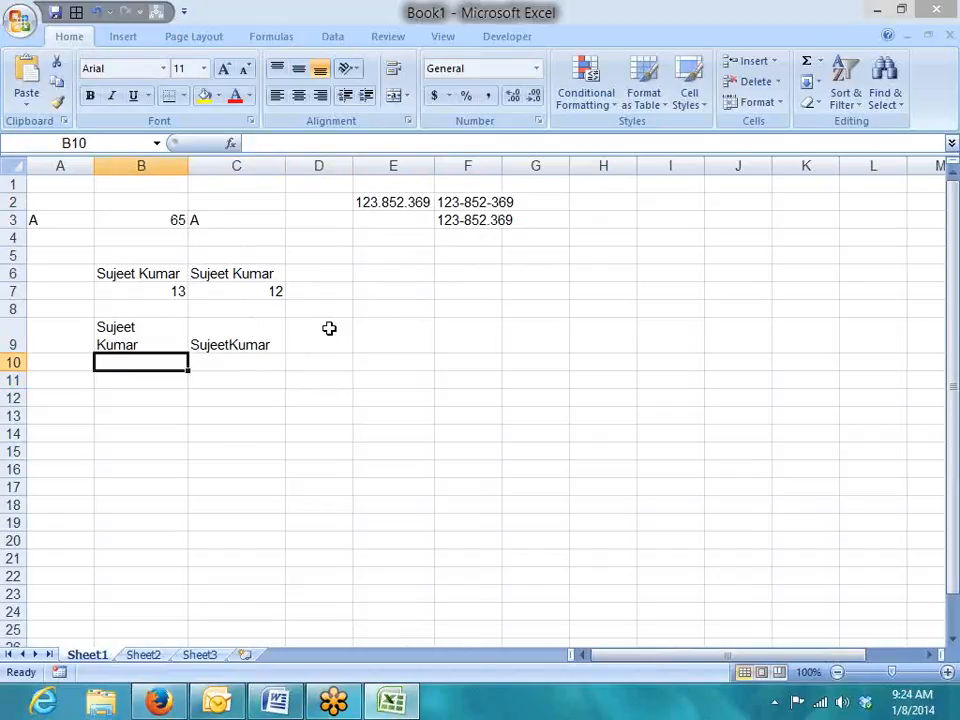
key(Up)
key(Right)
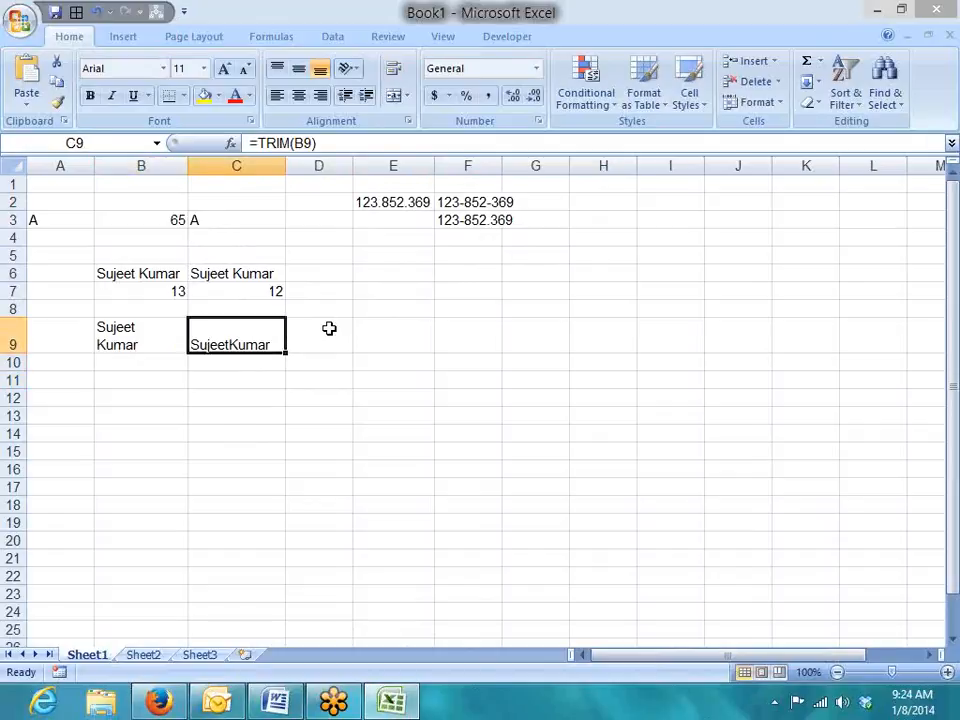
key(Down)
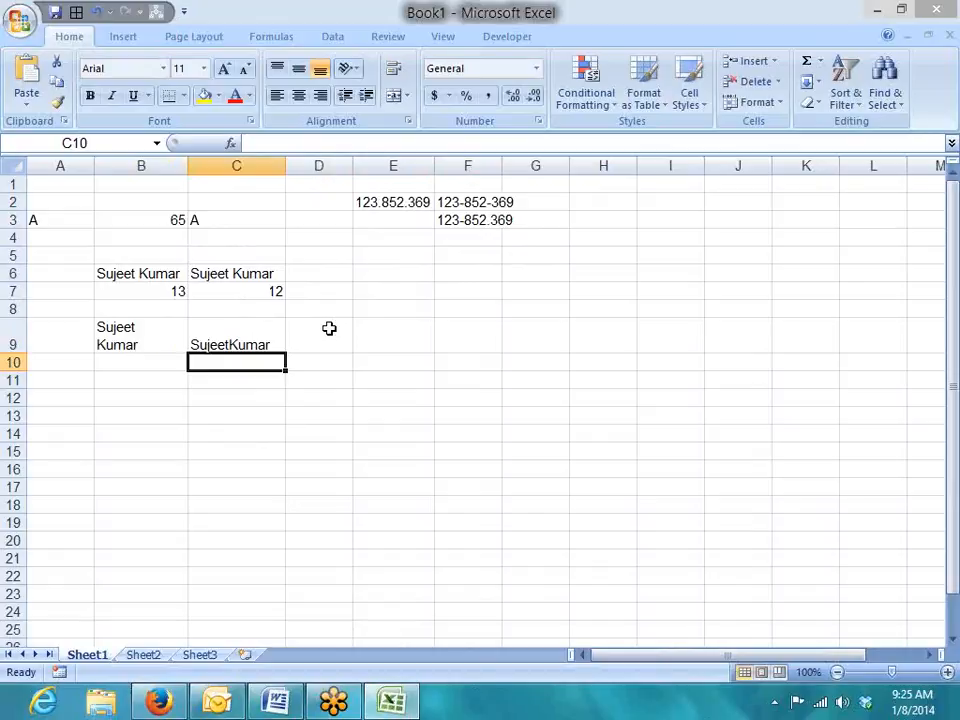
key(F2)
key(alt+Return)
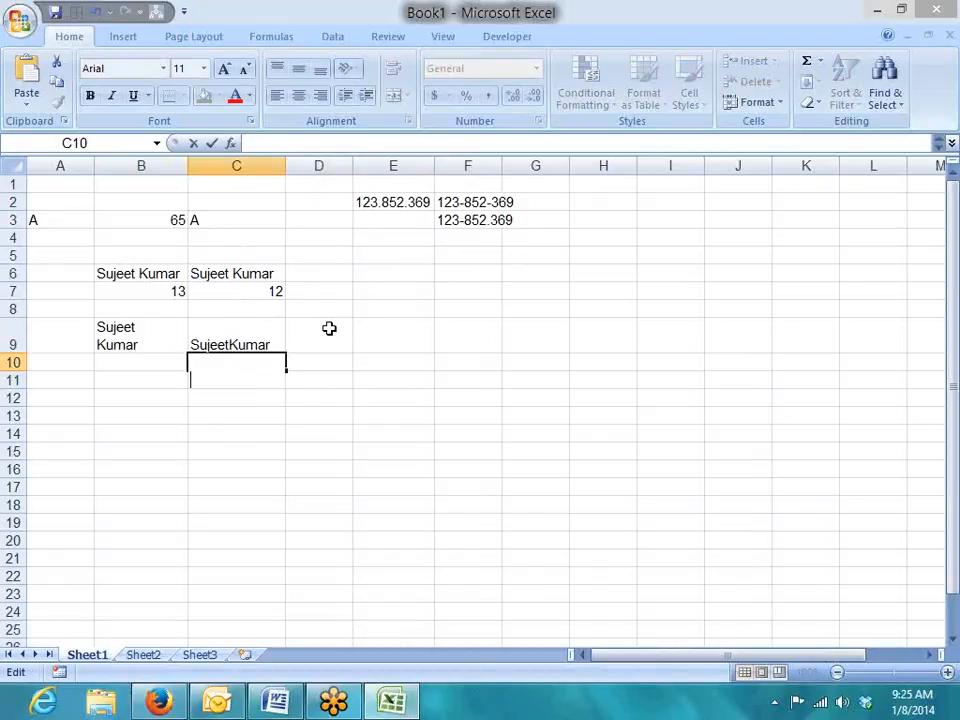
key(Escape)
Start =SUBSTITUTE(C9," with a line break as old text in D9, then discard it.
key(Up)
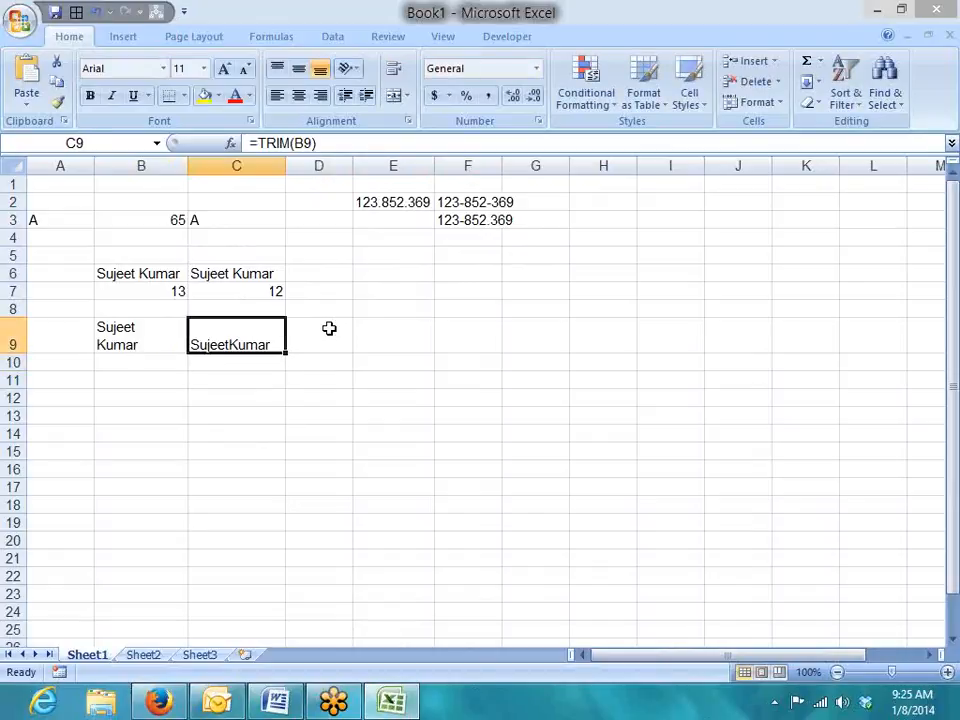
key(Right)
text(=)
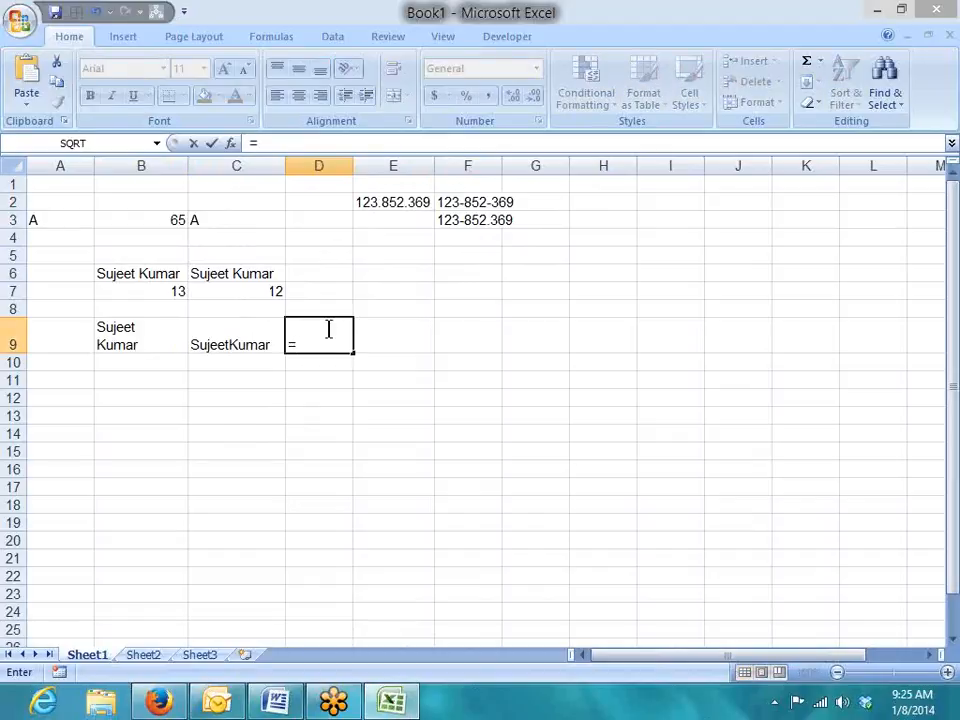
text(sub)
key(Tab)
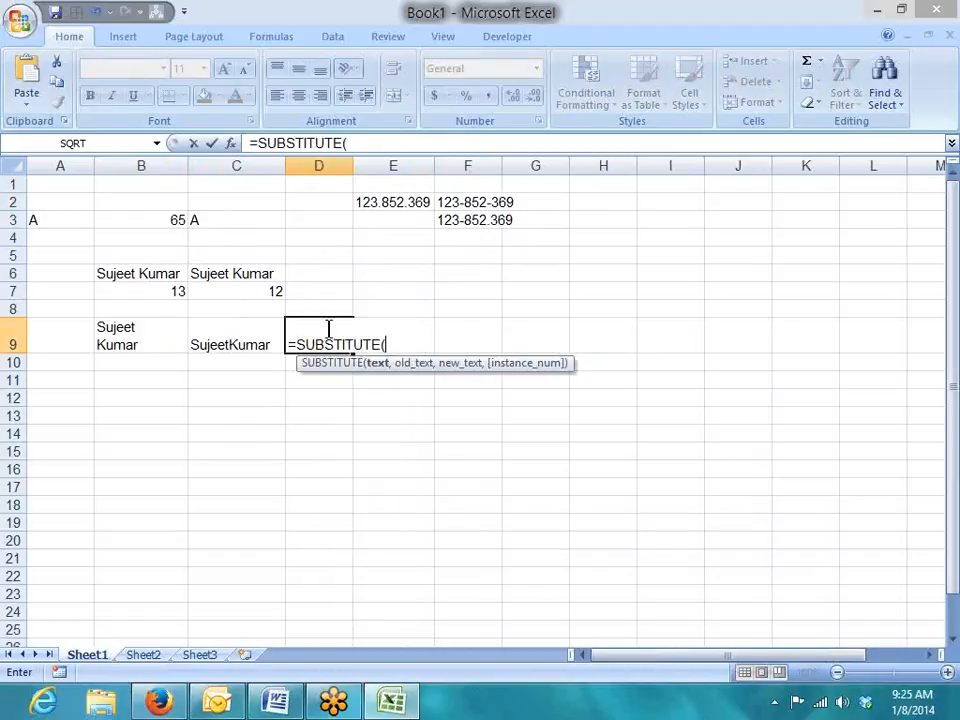
key(Left)
text(,")
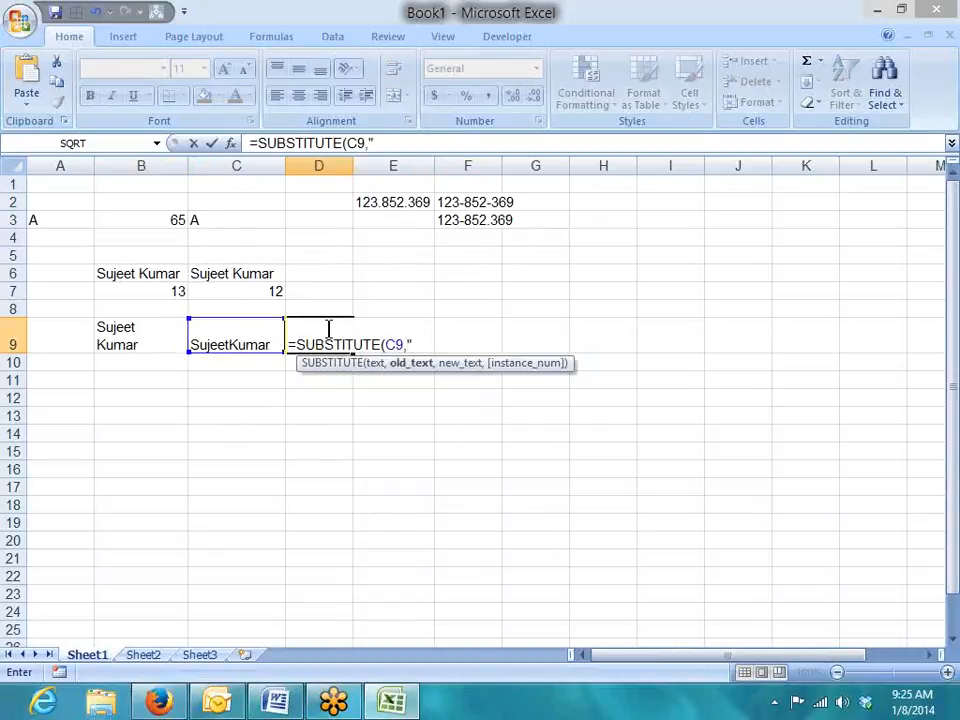
key(alt+Return)
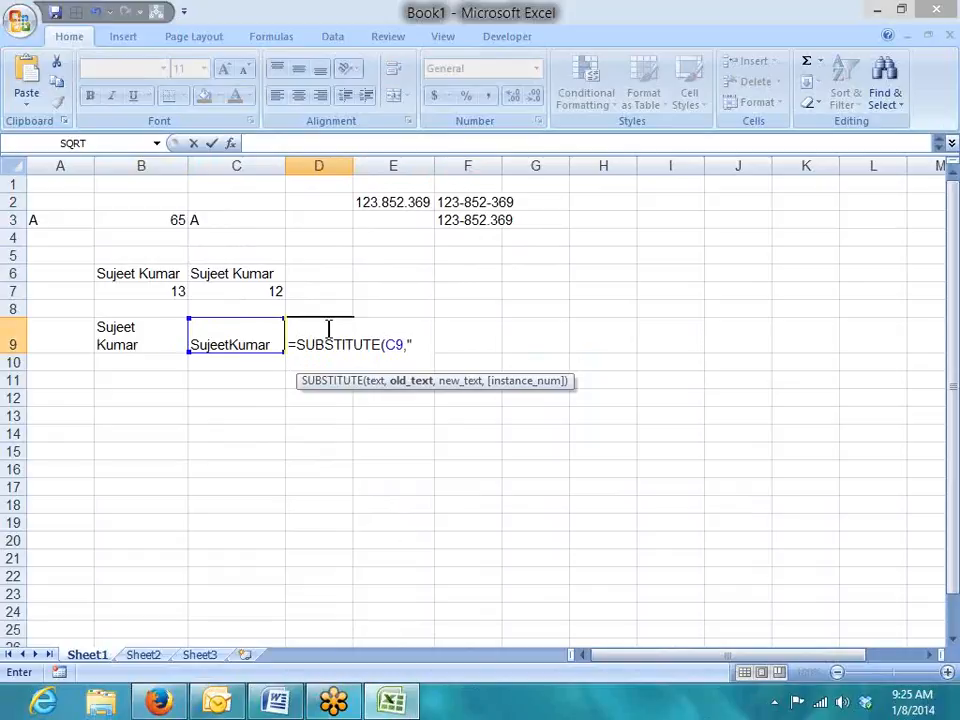
key(Escape)
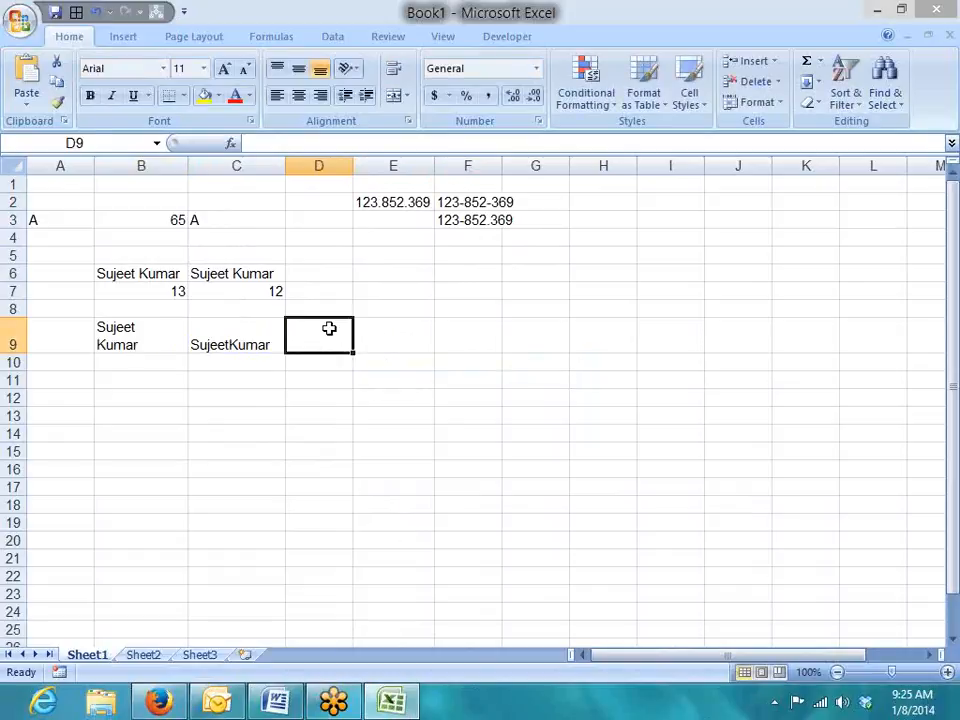
Store a single Alt+Enter line break in cell A15.
key(Left)
key(Left)
key(Up)
key(Up)
key(Up)
key(Up)
key(Up)
key(Up)
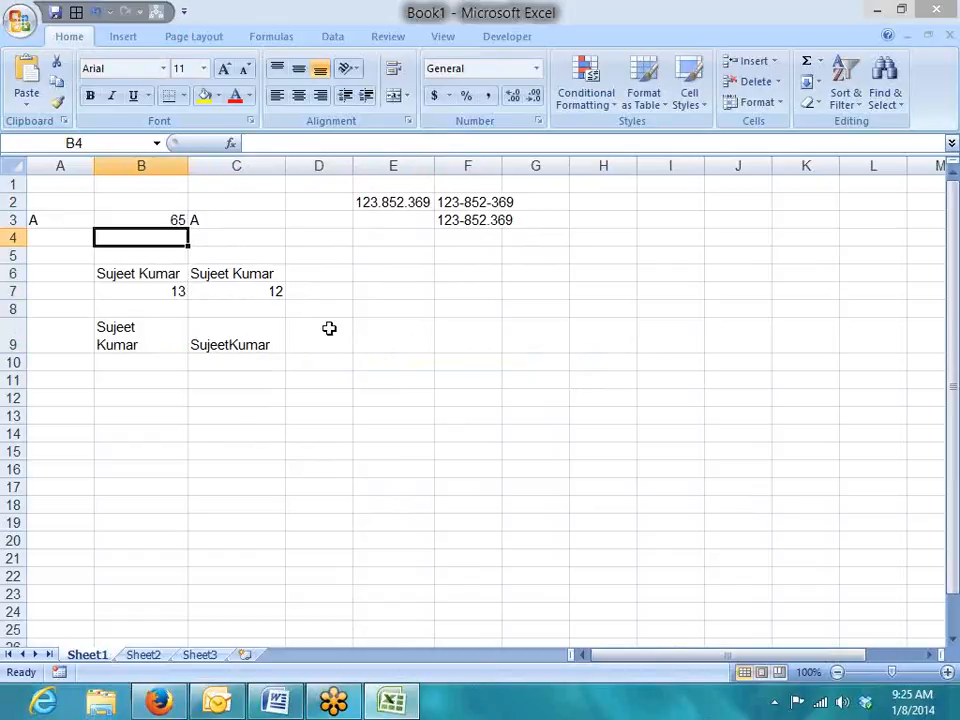
key(Right)
key(Down)
key(Down)
key(Down)
key(Down)
key(Down)
key(Down)
key(Down)
key(Down)
key(Down)
key(Down)
key(Down)
key(Down)
key(Left)
key(Left)
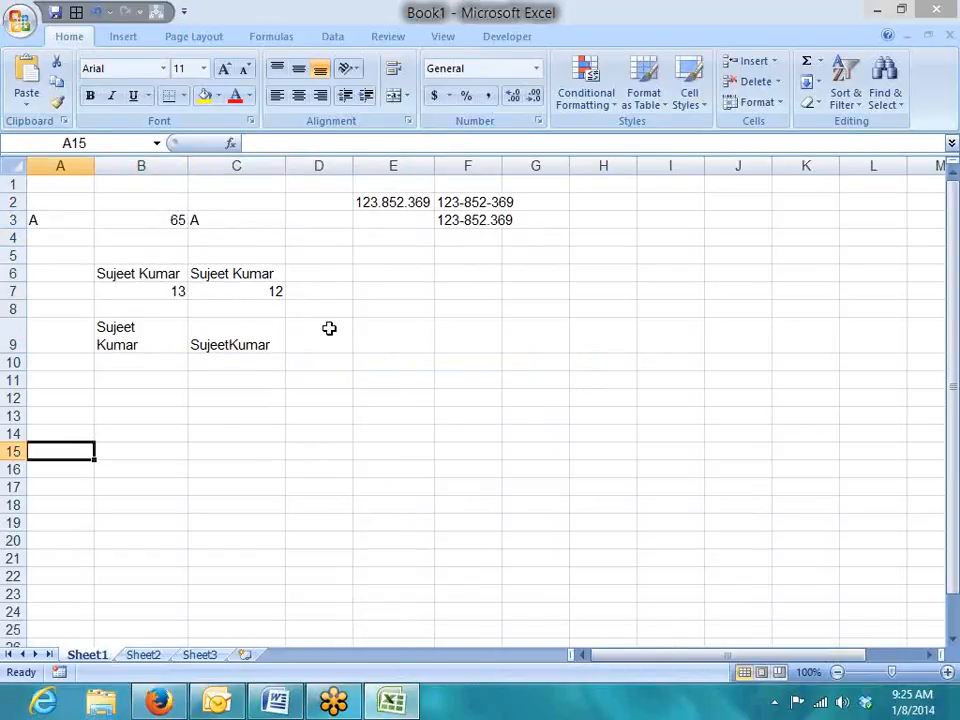
key(F2)
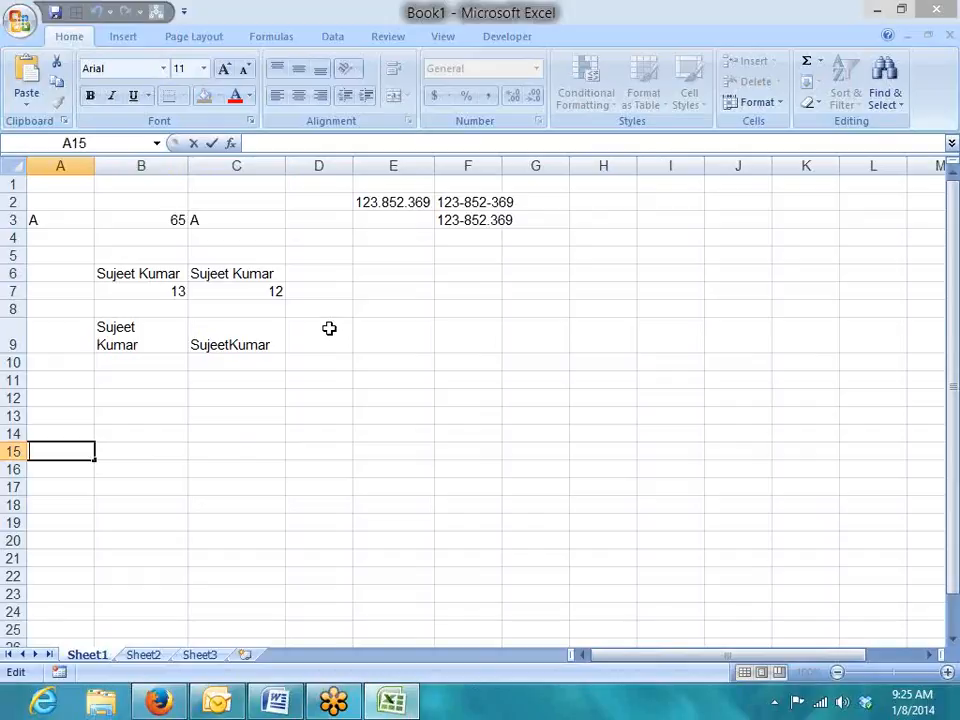
key(alt+Return)
key(Return)
key(Up)
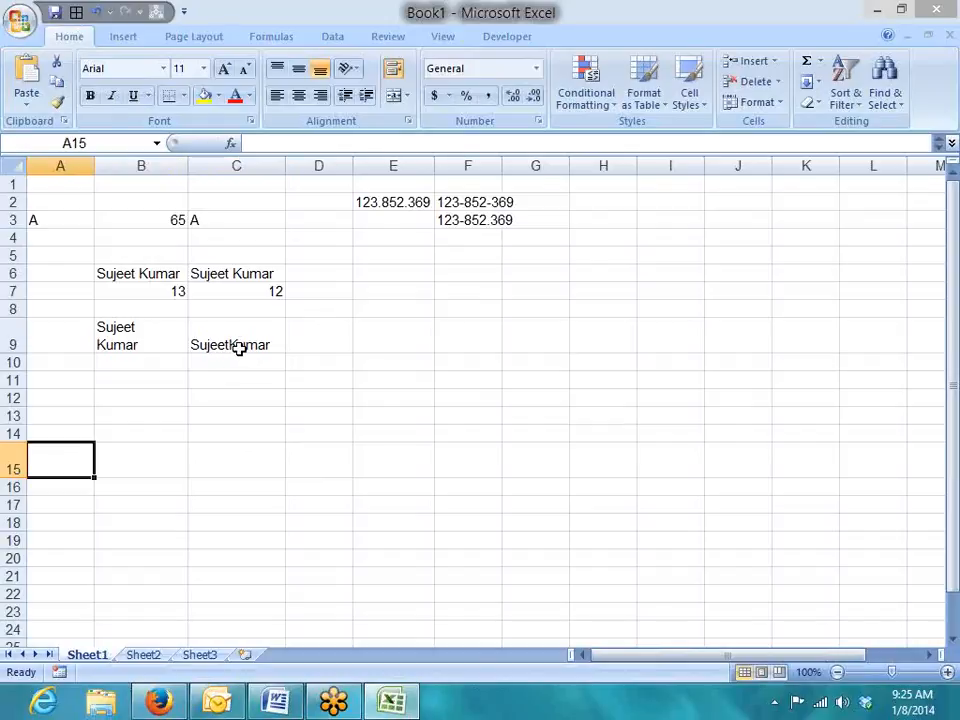
Enter =CODE(A15) in B15, returning 10.
click(148, 469)
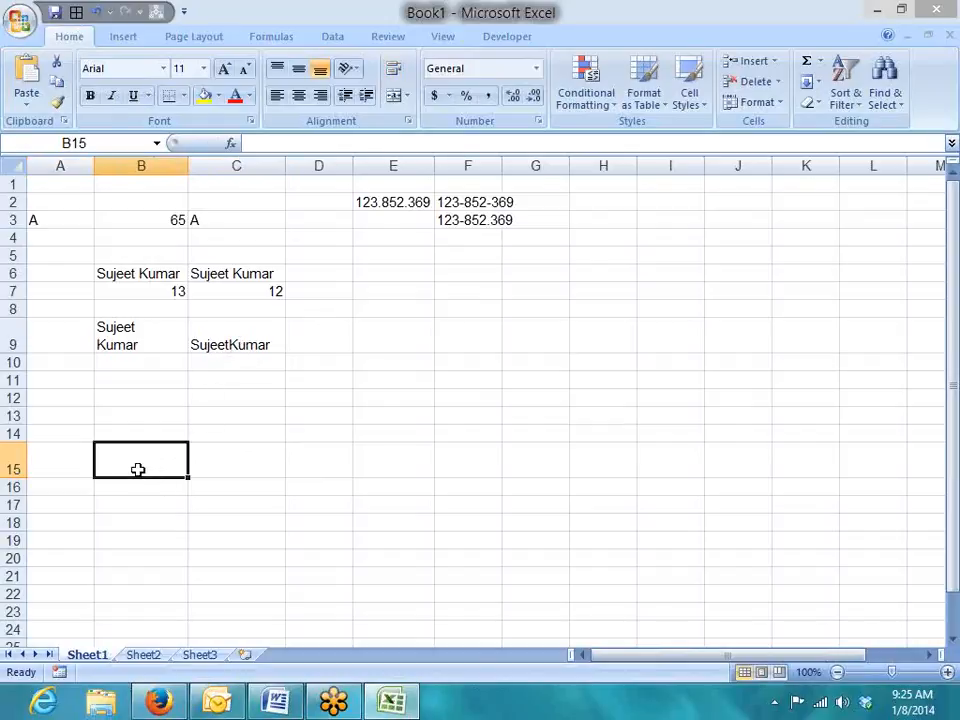
text(=co)
key(Tab)
key(Left)
key(Return)
click(138, 469)
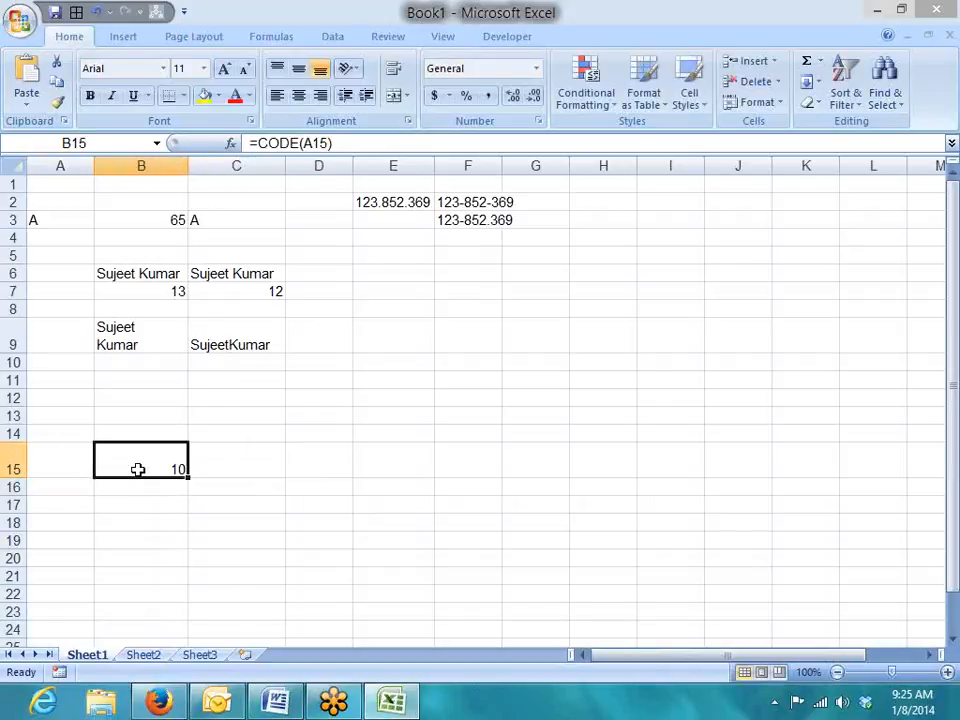
Enter =CHAR(B15) in C15 to turn code 10 back into a line break.
key(Right)
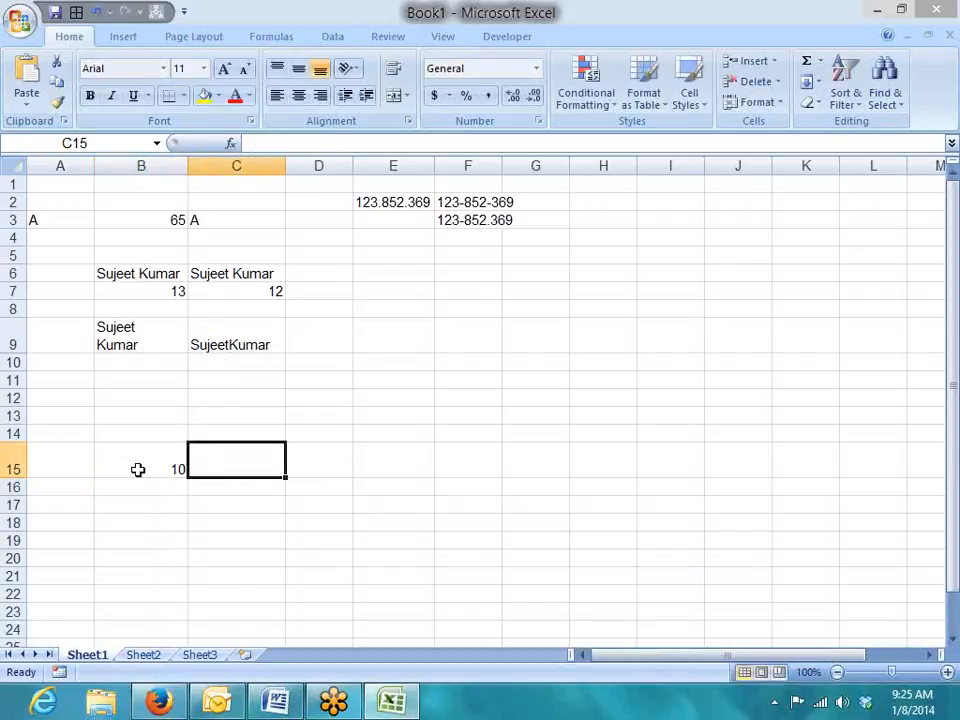
text(=ch)
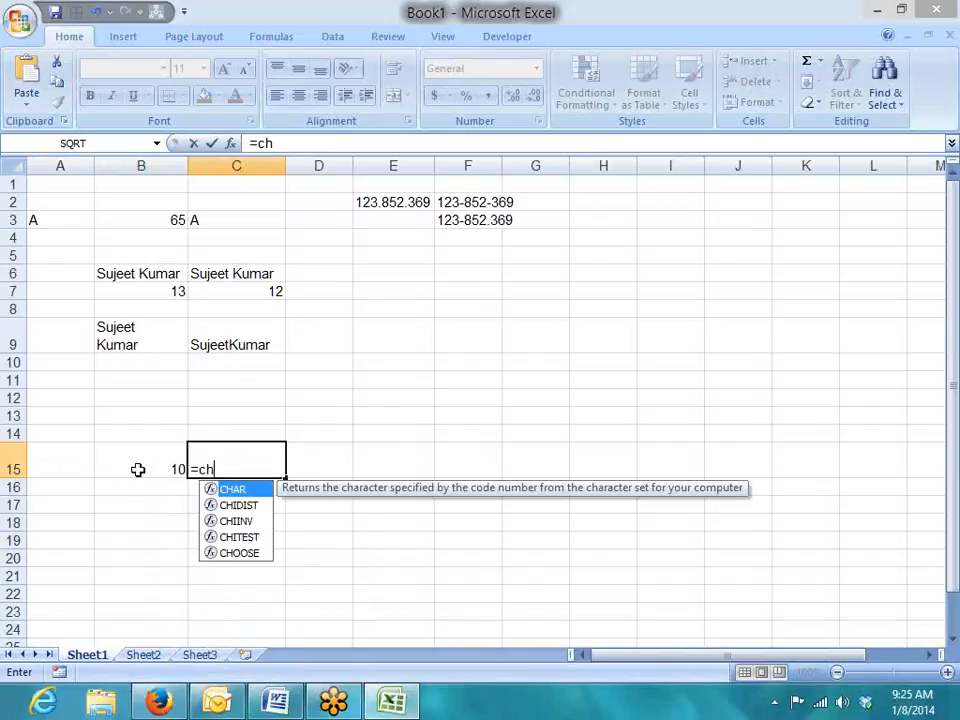
key(Tab)
click(138, 469)
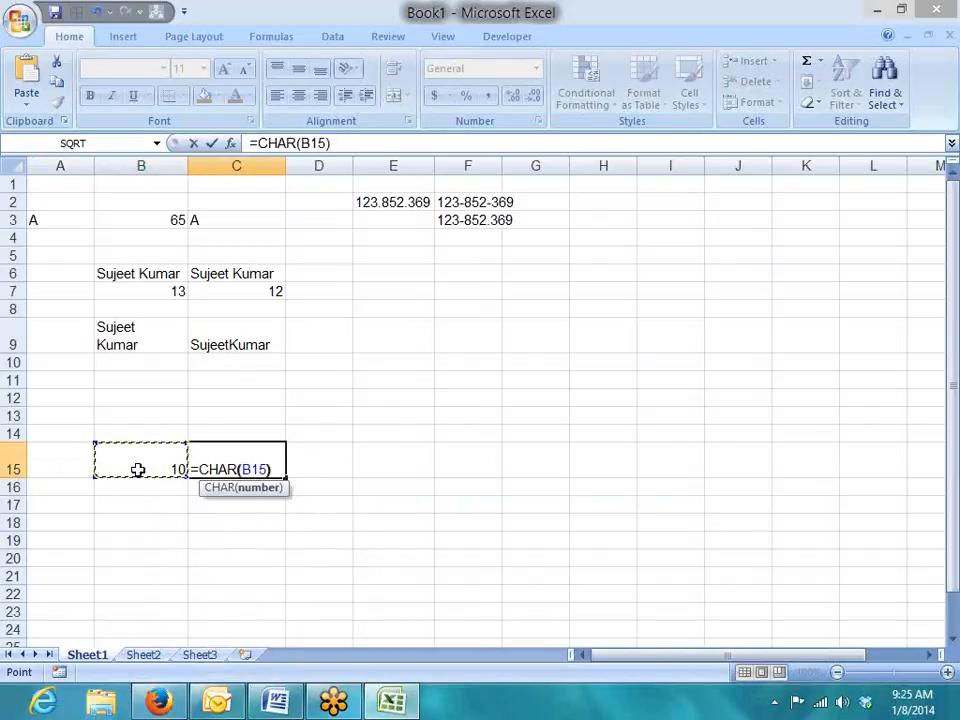
key(Return)
key(Up)
key(Left)
key(Left)
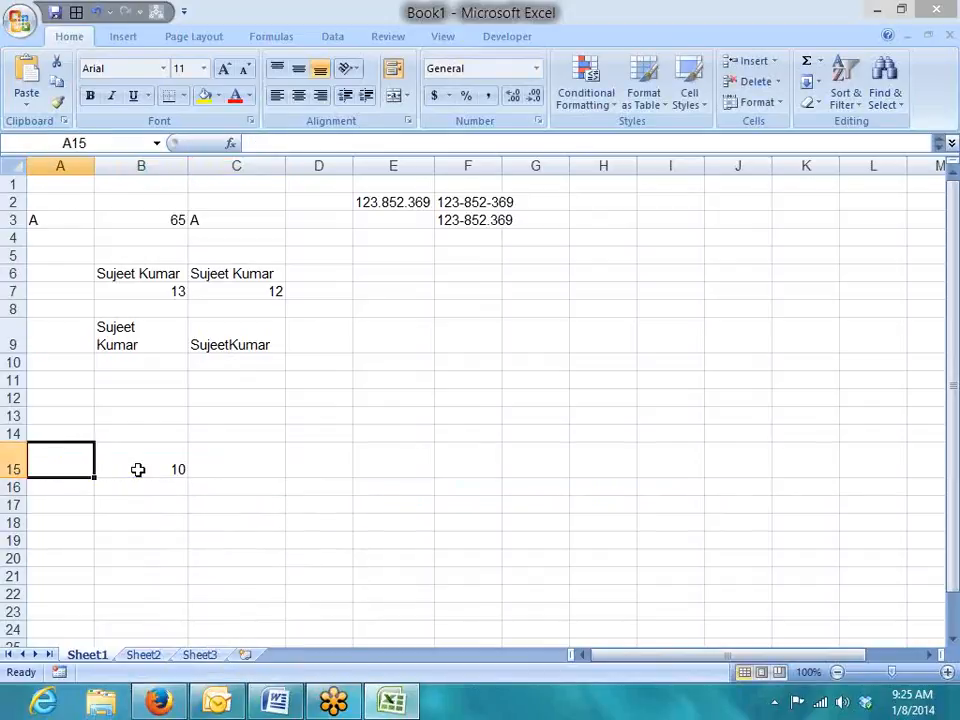
key(Right)
key(Left)
key(Right)
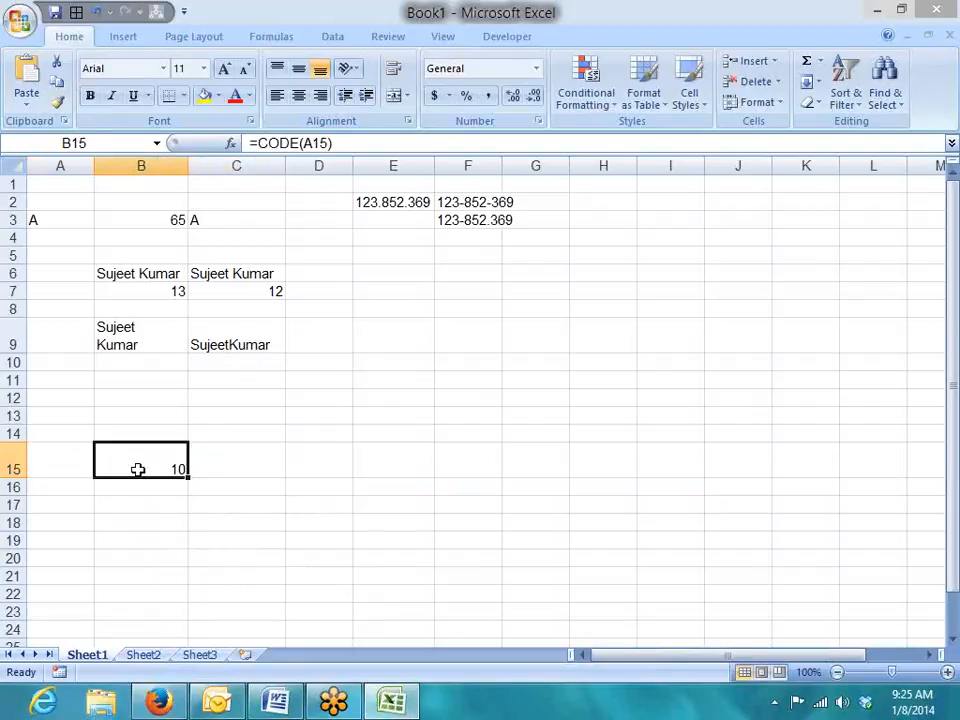
Compare the CODE and CHAR formulas in B3:C3 with those in B15:C15.
key(Up)
key(Up)
key(Up)
key(Up)
key(Up)
key(Up)
key(Up)
key(Up)
key(Up)
key(Up)
key(Up)
key(Up)
key(Up)
key(Up)
key(Left)
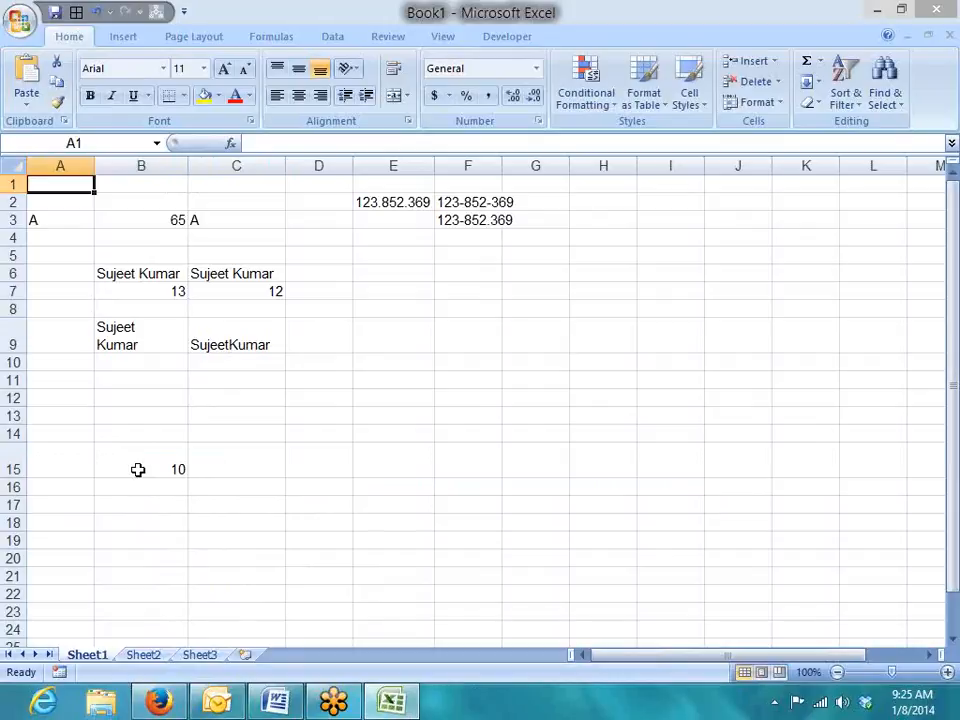
key(Right)
key(Down)
key(Down)
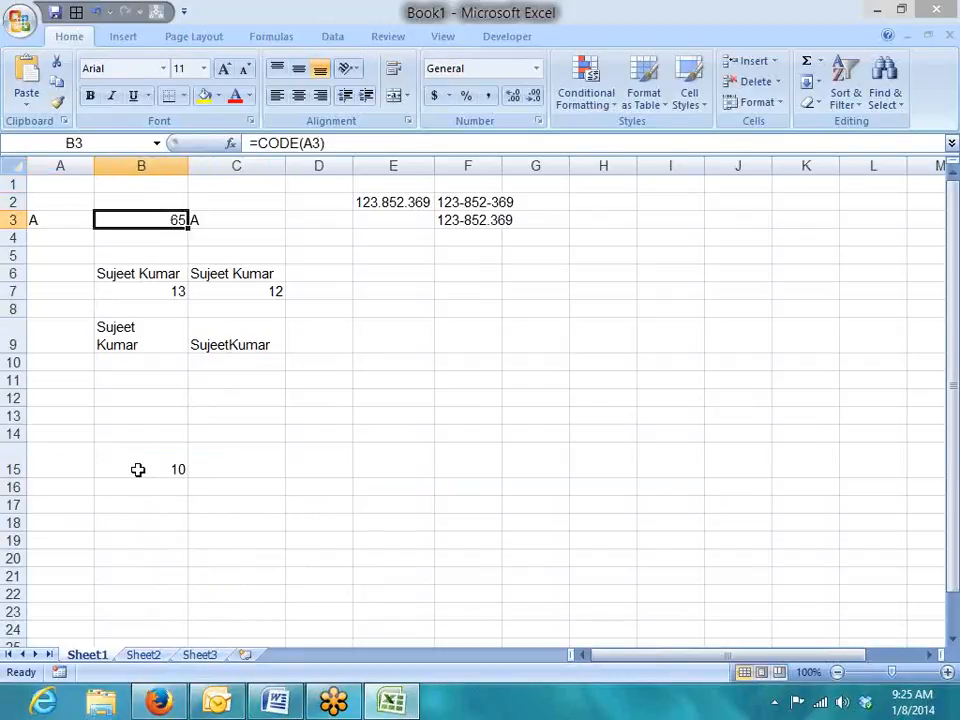
key(Right)
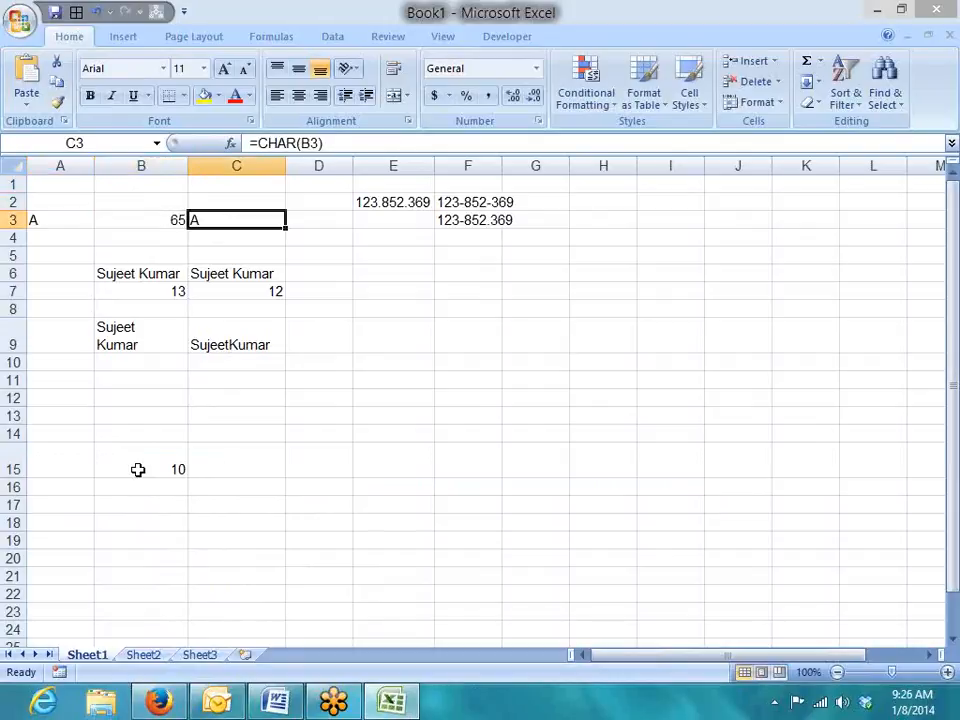
key(Down)
key(Down)
key(Down)
key(Down)
key(Down)
key(Down)
key(Down)
key(Down)
key(Down)
key(Left)
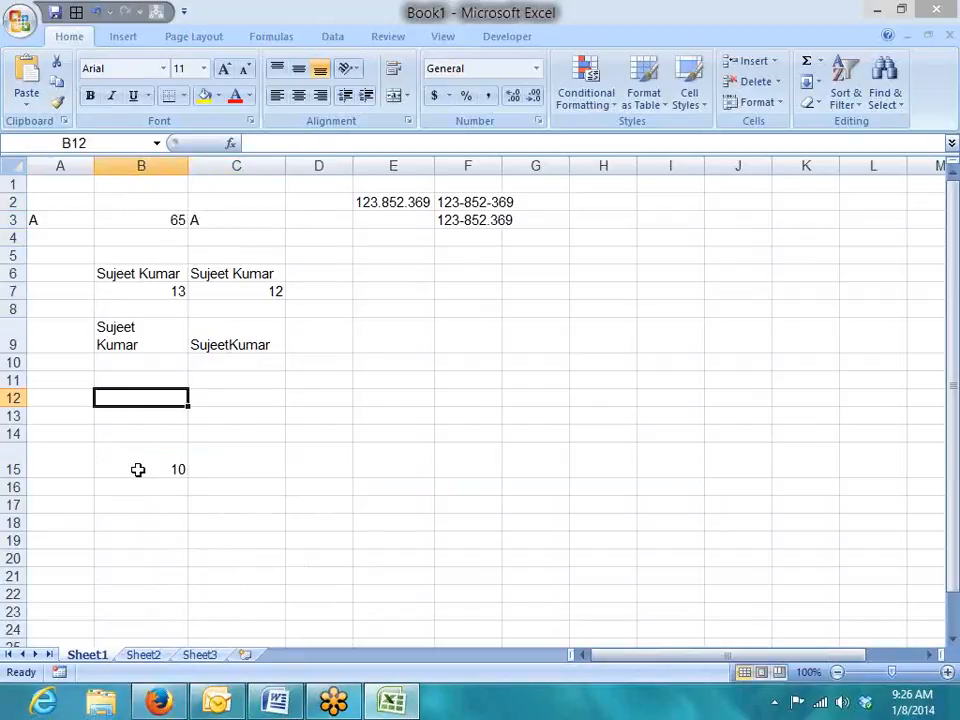
key(Down)
key(Left)
key(Down)
key(Down)
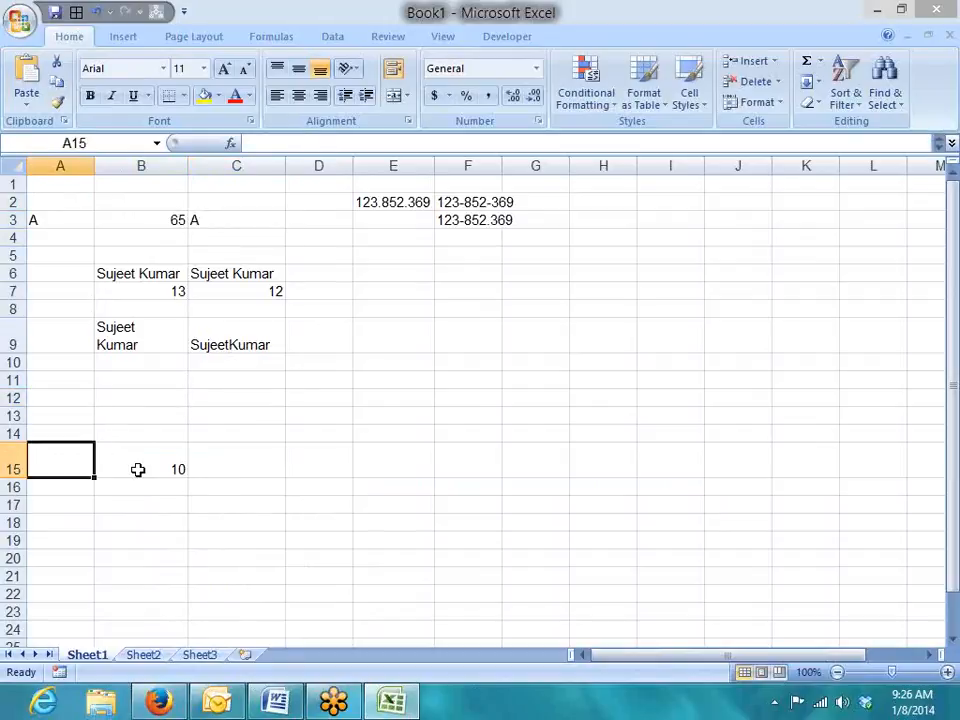
key(Right)
key(Right)
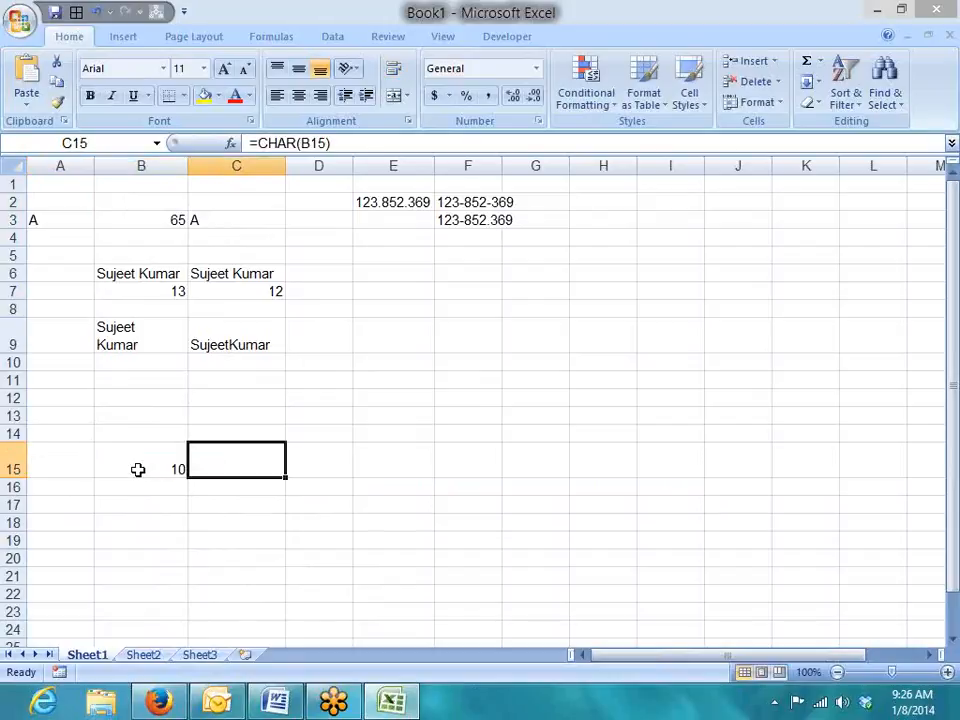
key(Right)
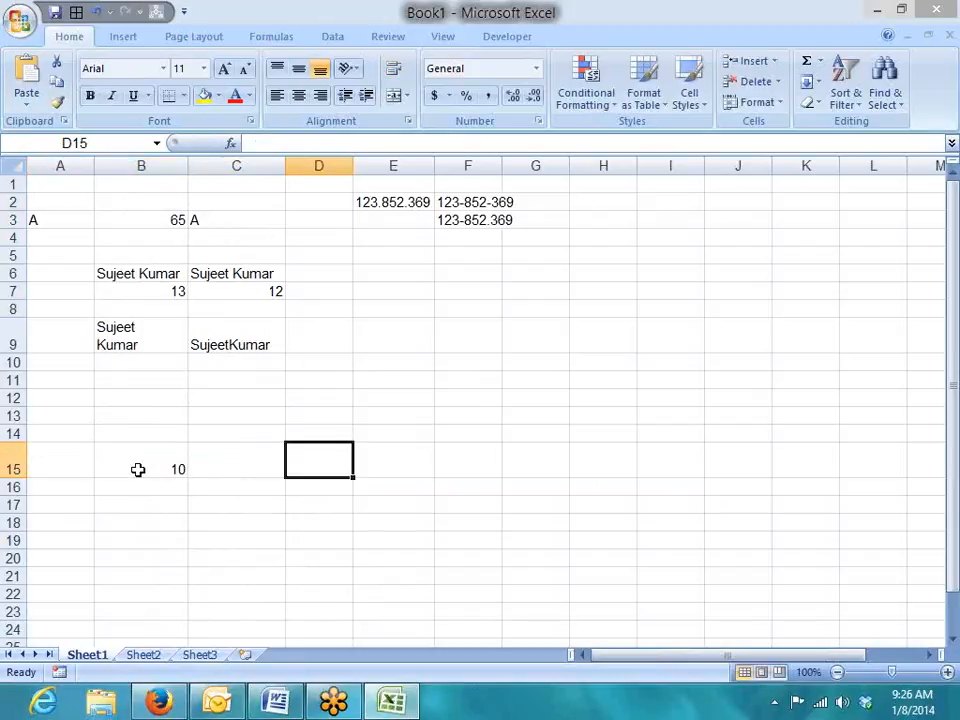
Enter =A15=C15 in D15 so the comparison returns TRUE.
text(=)
key(Left)
key(Left)
key(Left)
text(=)
key(Left)
key(Return)
key(Up)
key(Left)
key(Left)
key(Down)
key(Left)
Enter =LEN(A15) in A16 and =LEN(C15) in C16, both returning 1.
text(=I)
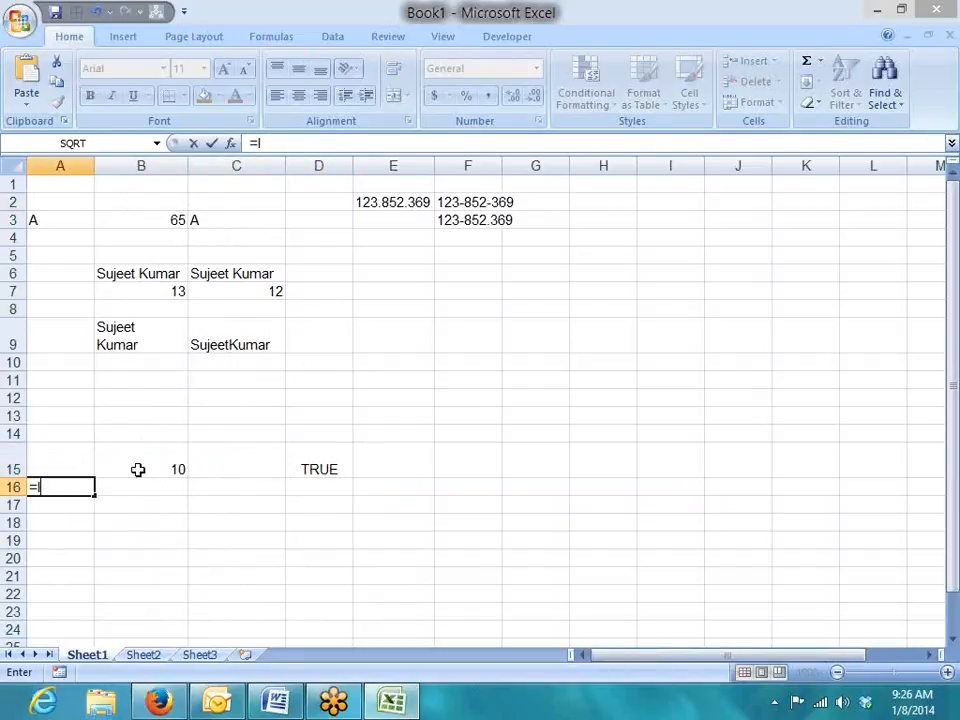
text(e)
key(Tab)
key(BackSpace)
key(BackSpace)
key(BackSpace)
key(Down)
key(Tab)
key(Up)
key(Return)
key(Up)
key(Right)
key(Right)
text(=le)
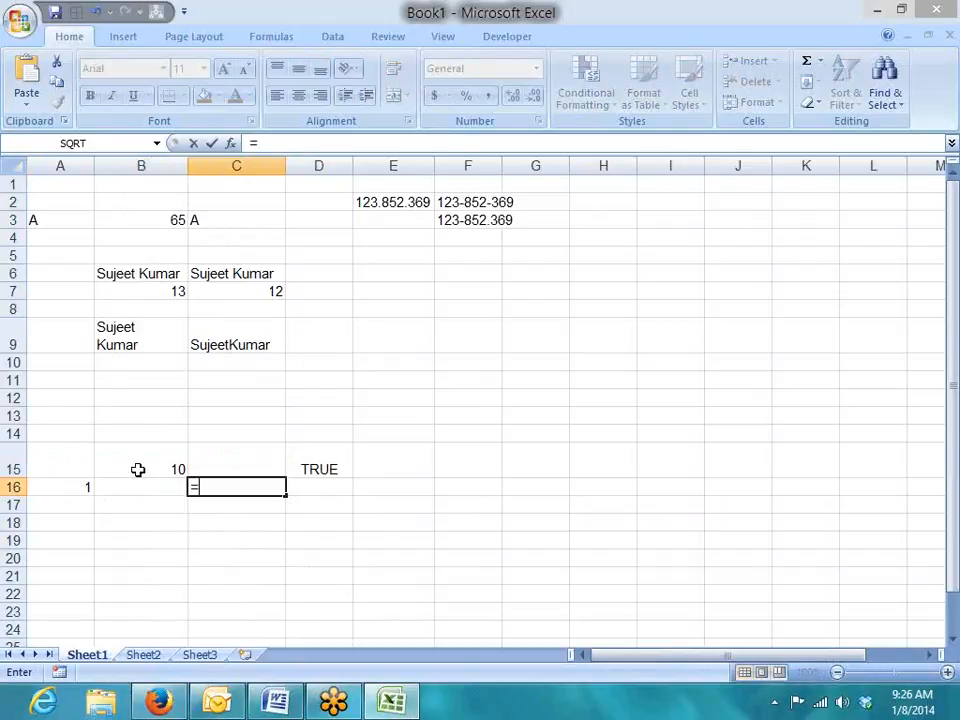
key(Down)
key(Tab)
key(Up)
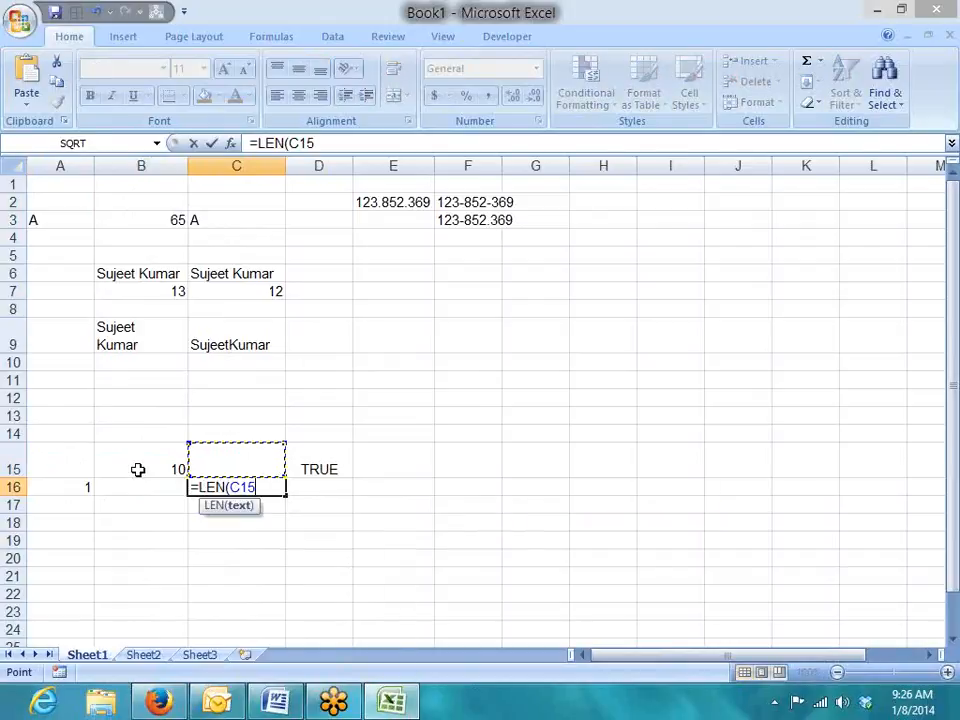
key(Return)
Enter =SUBSTITUTE(C9,CHAR(10)," ") in D9, accepting Excel's suggested correction.
key(Up)
key(Up)
key(Up)
key(Up)
key(Up)
key(Up)
key(Up)
key(Up)
key(Right)
key(Up)
key(Down)
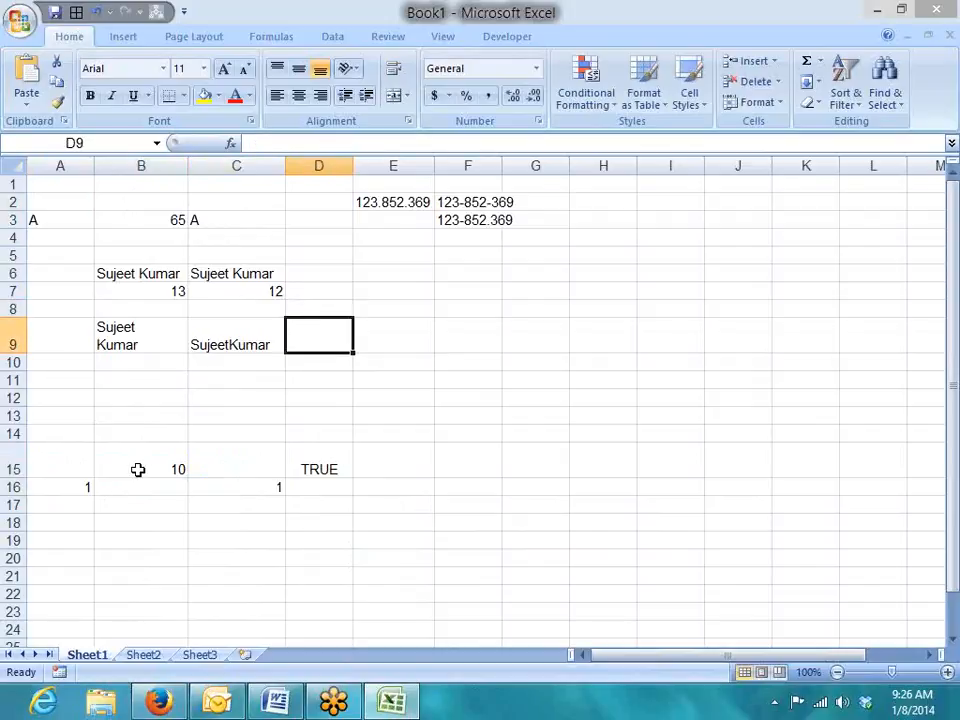
text(=sub)
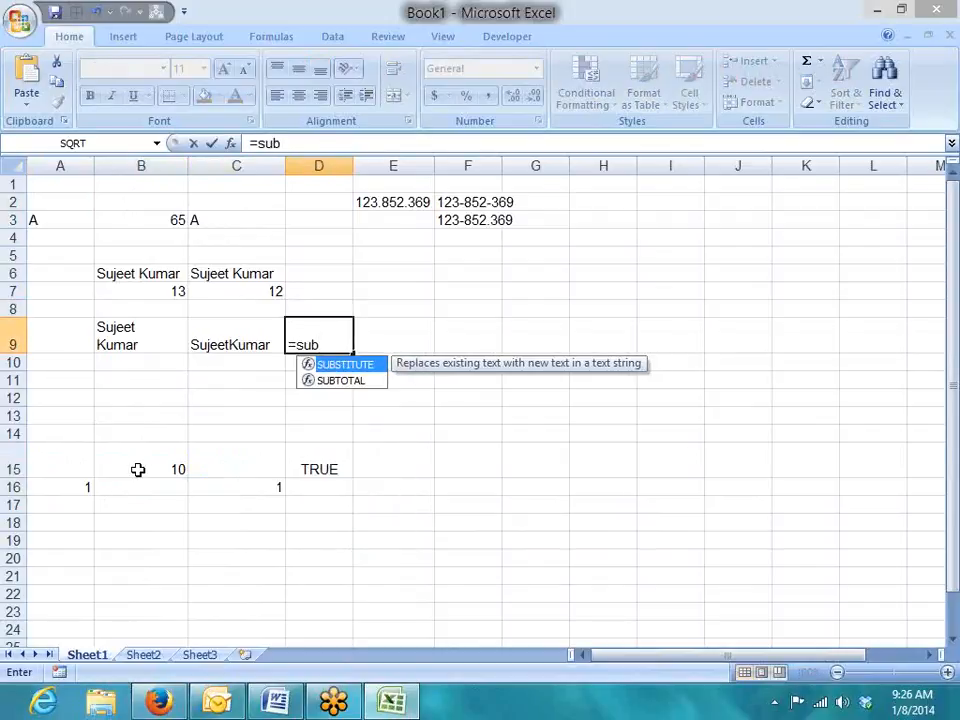
key(Tab)
key(Left)
text(,)
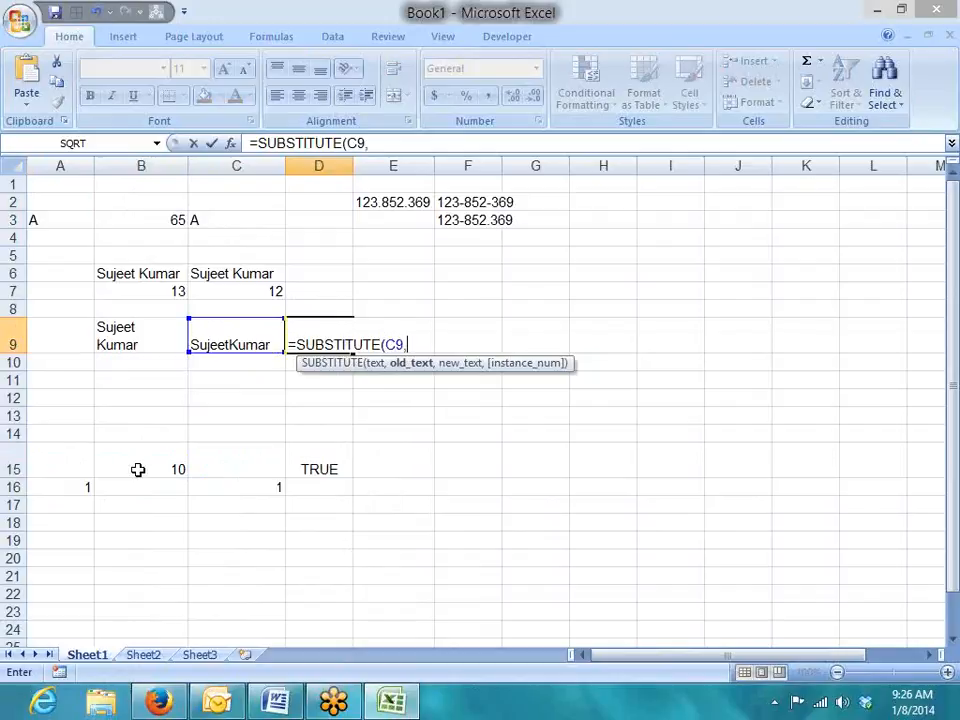
text(ch)
key(Tab)
text(10))
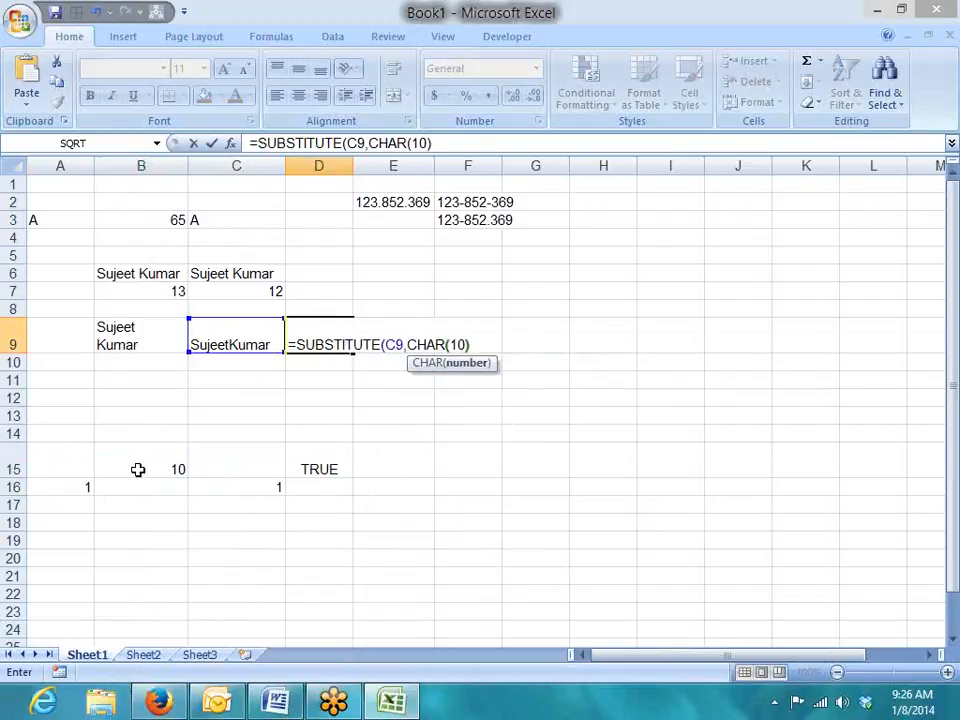
text(," ")
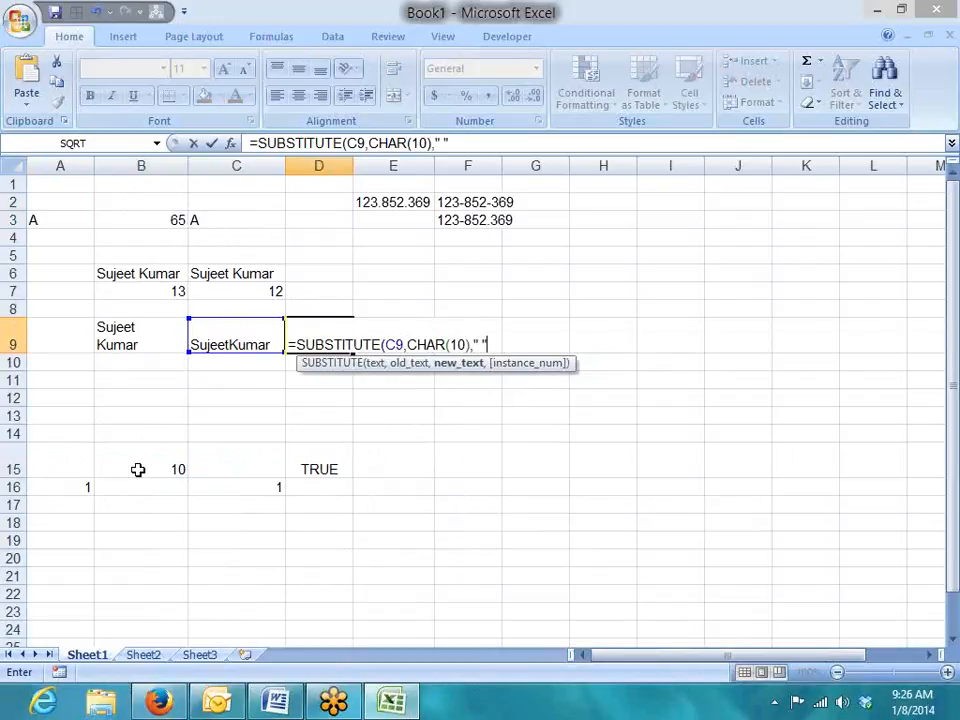
key(Return)
key(Return)
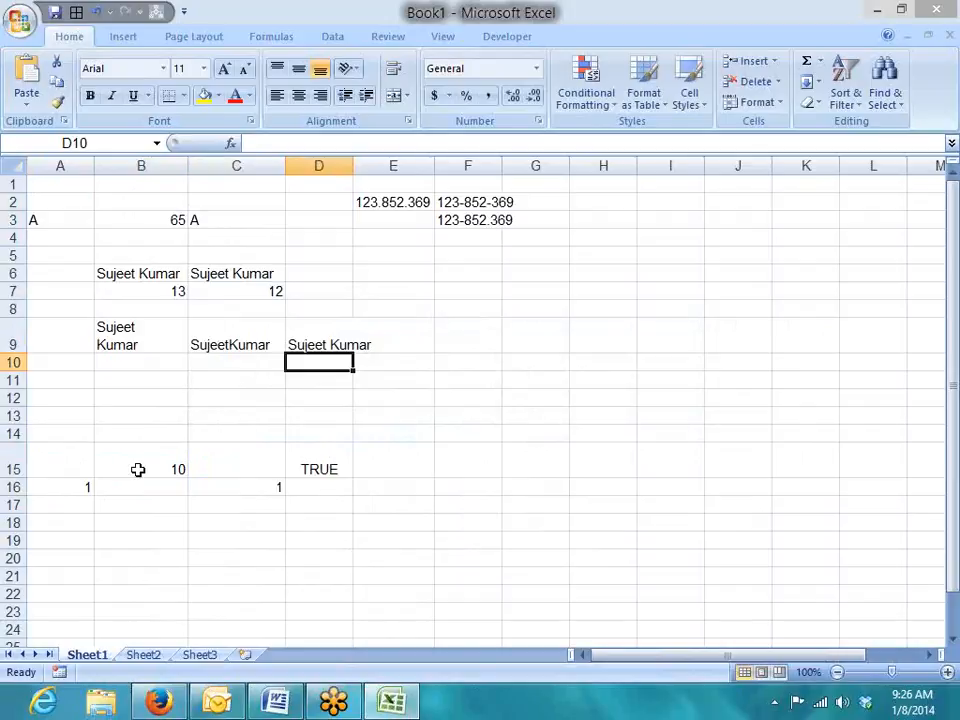
key(Up)
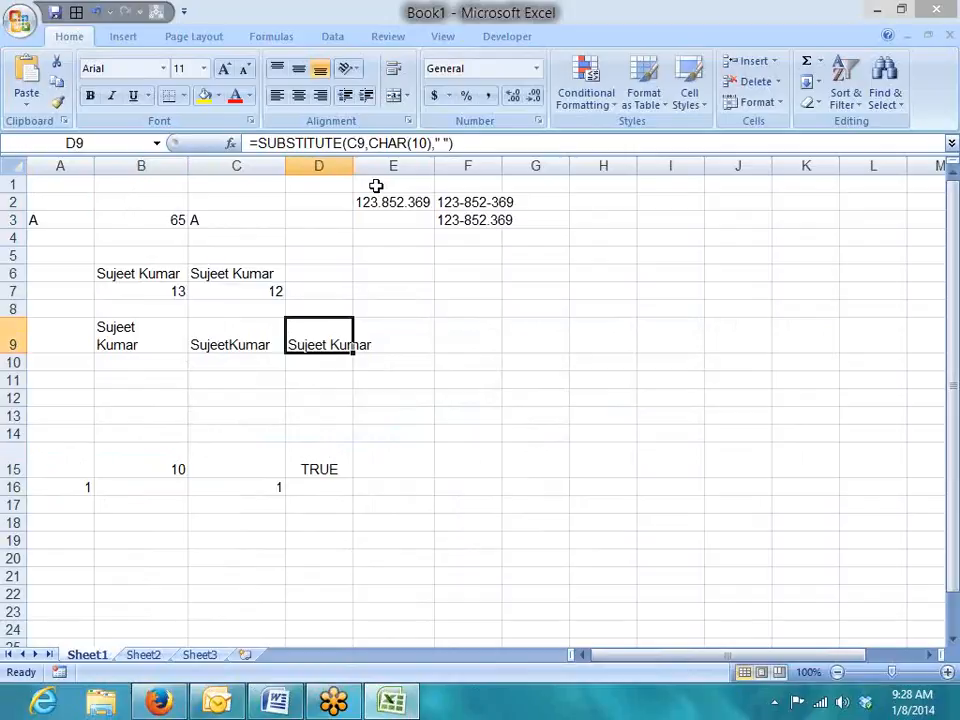
double_click(376, 186)
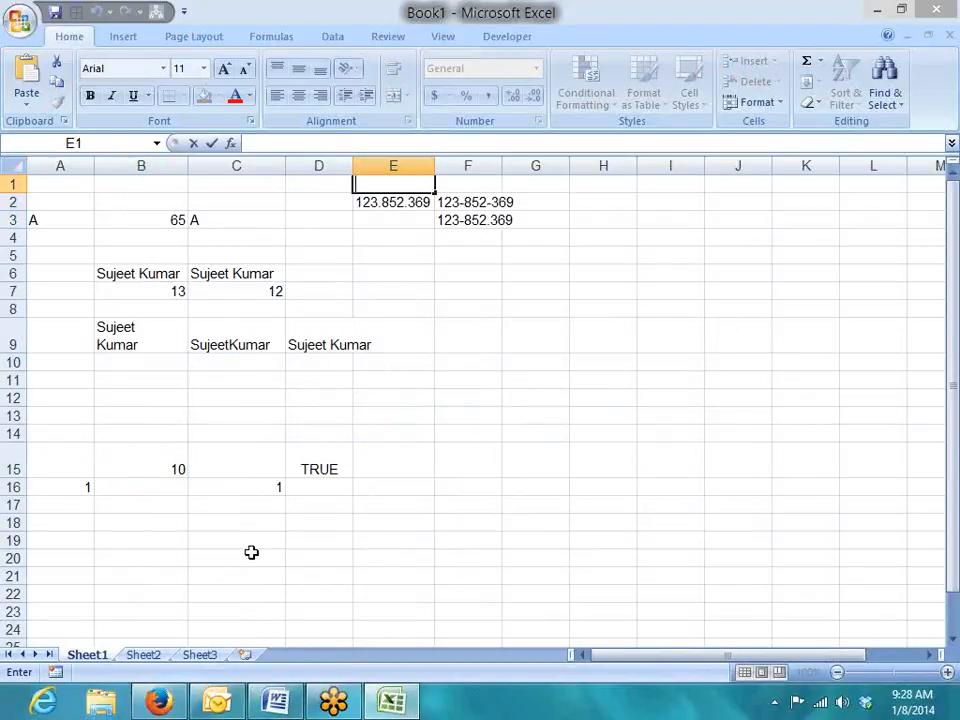
click(357, 475)
click(329, 469)
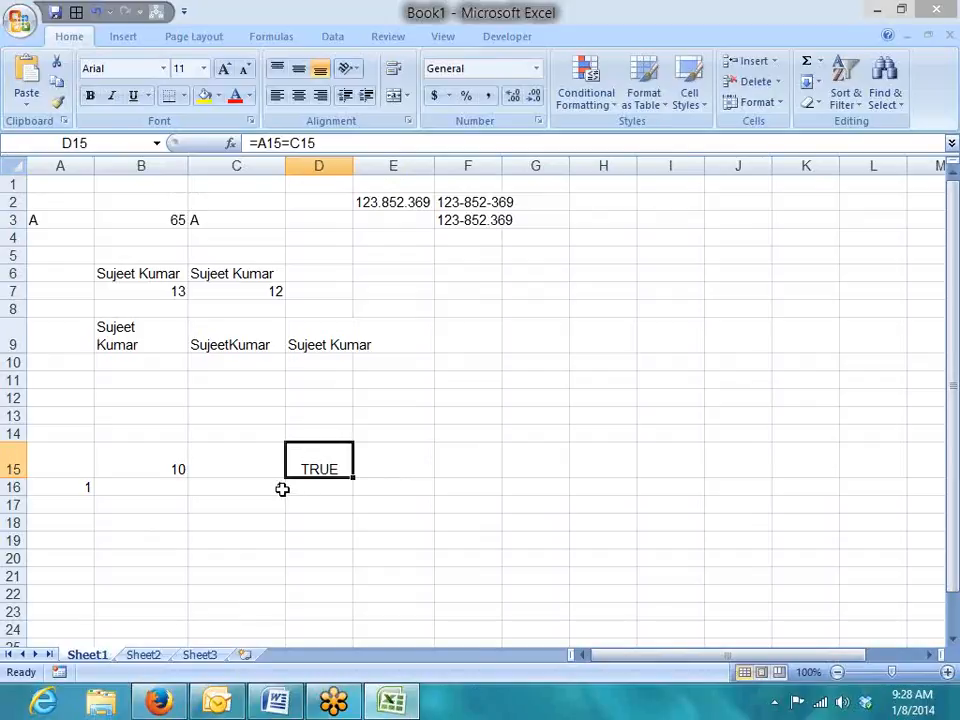
click(161, 518)
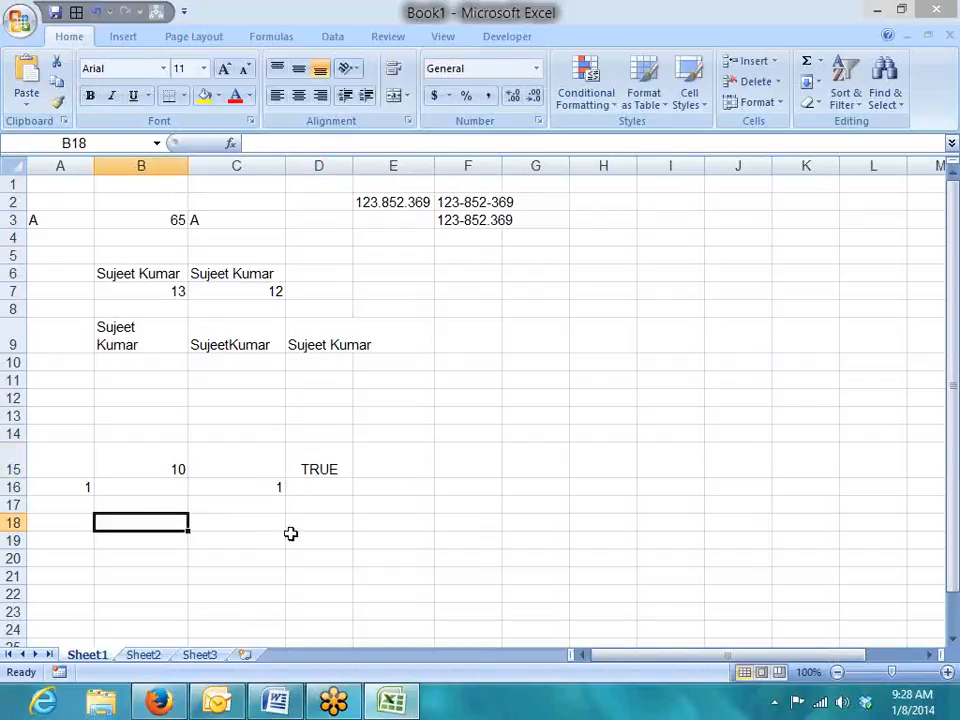
click(105, 540)
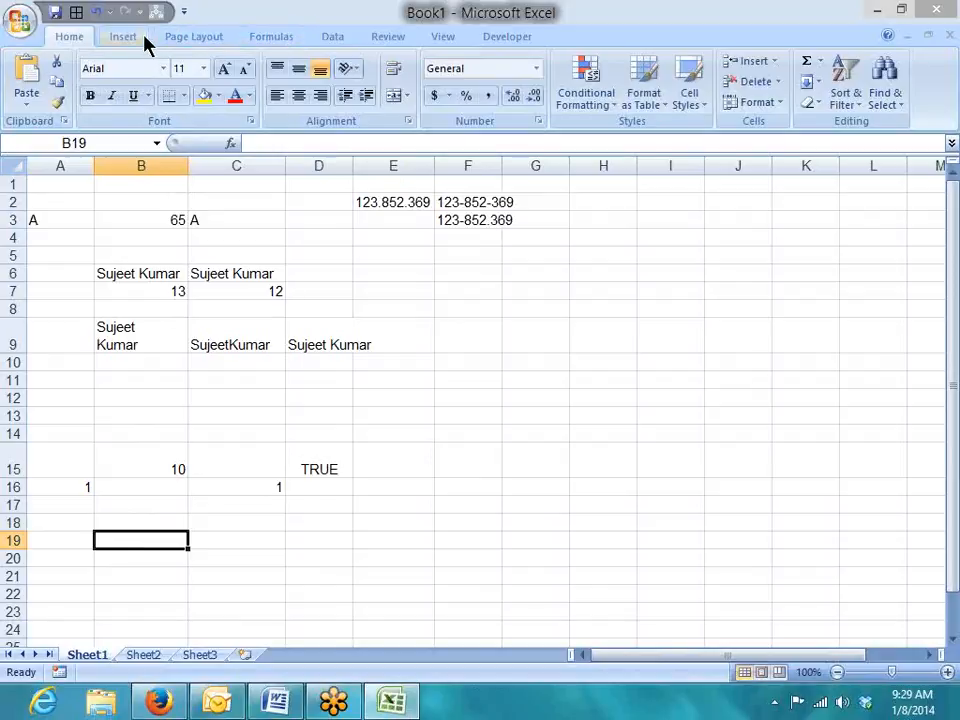
Browse the Text functions list on the Formulas tab.
click(255, 42)
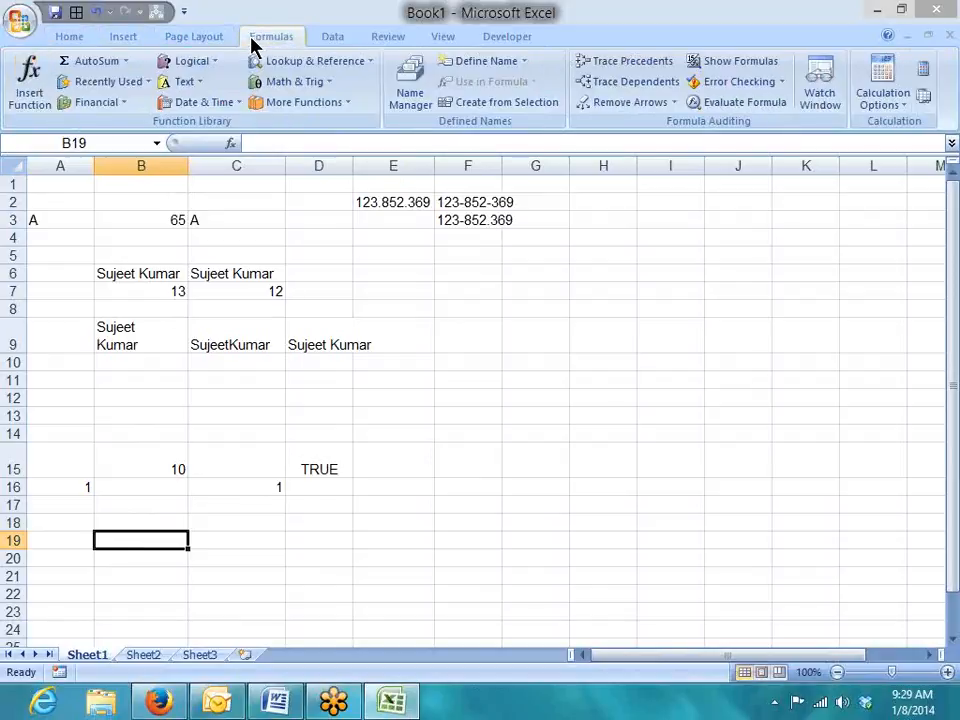
click(170, 82)
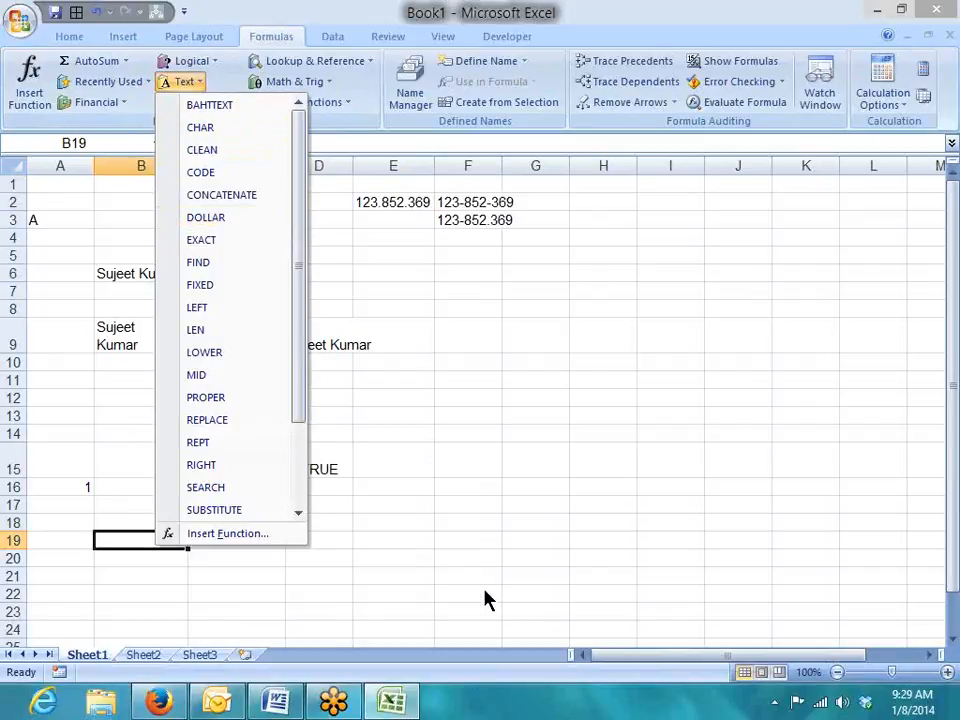
click(159, 561)
Type a sample full name into B20, then delete it again.
click(145, 565)
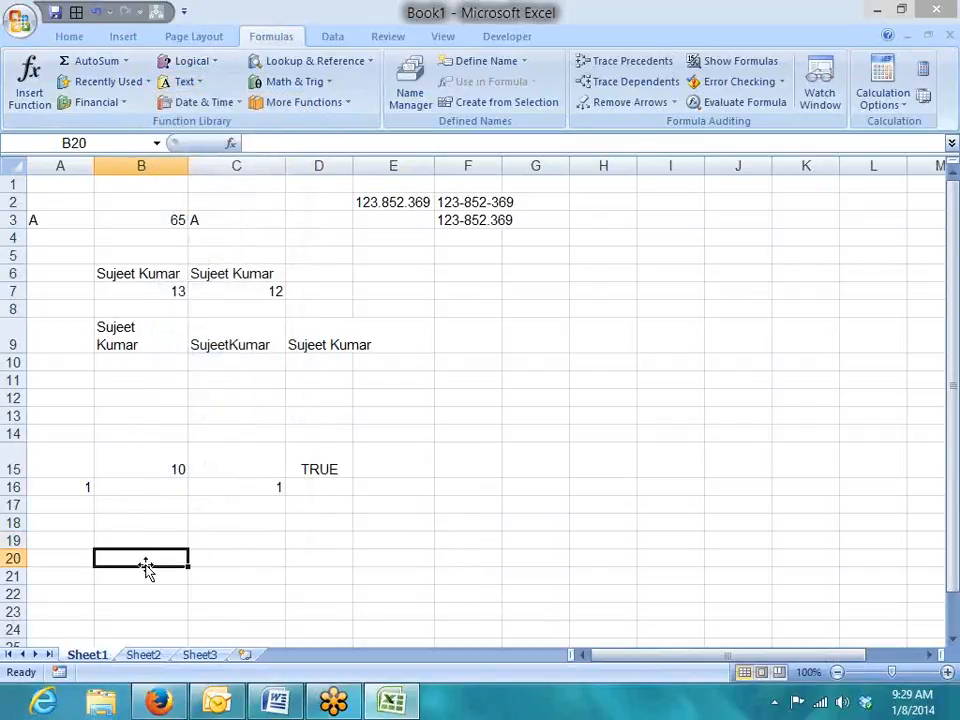
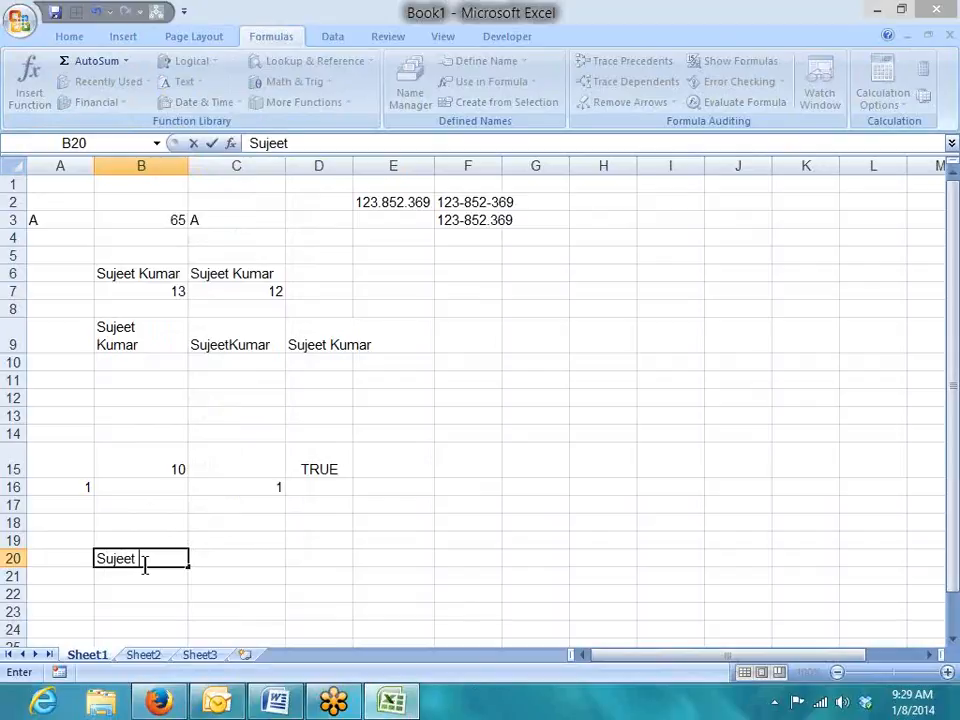
key(Return)
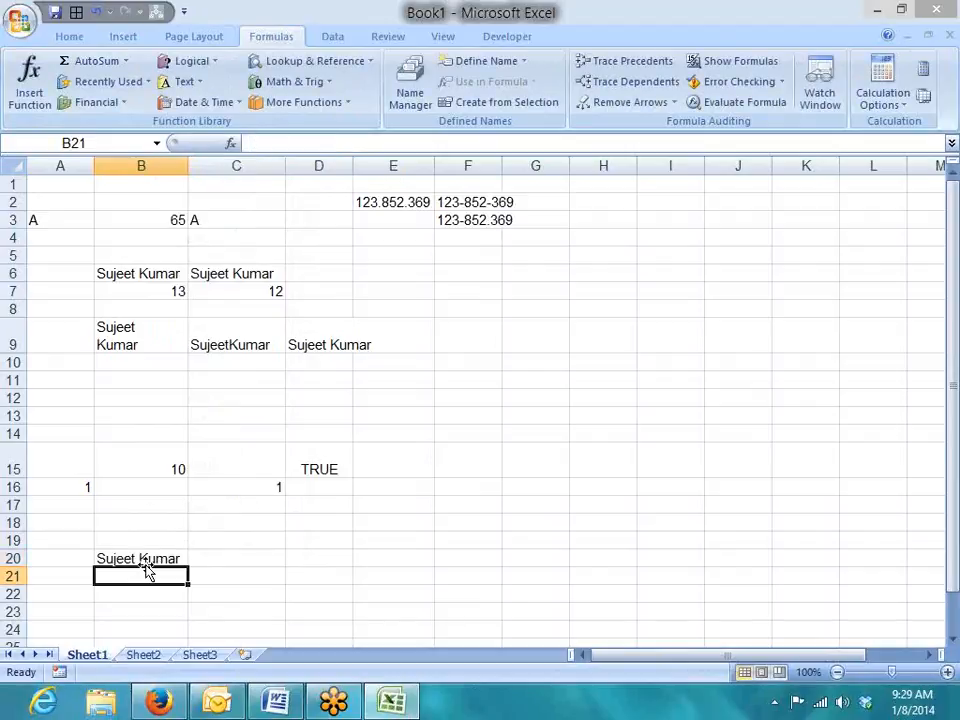
click(145, 564)
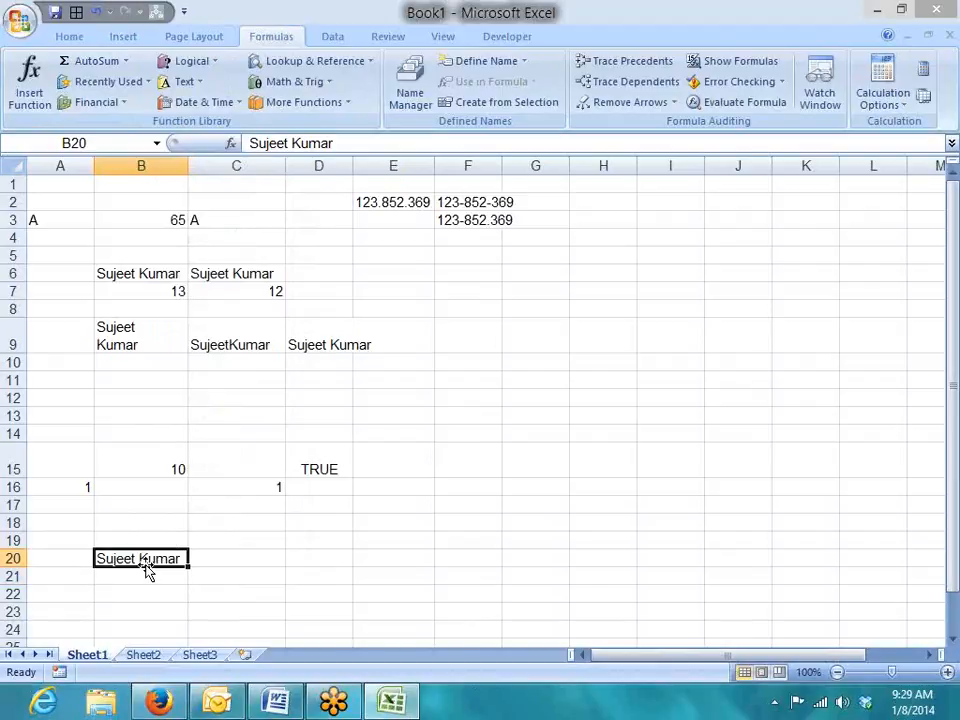
key(Delete)
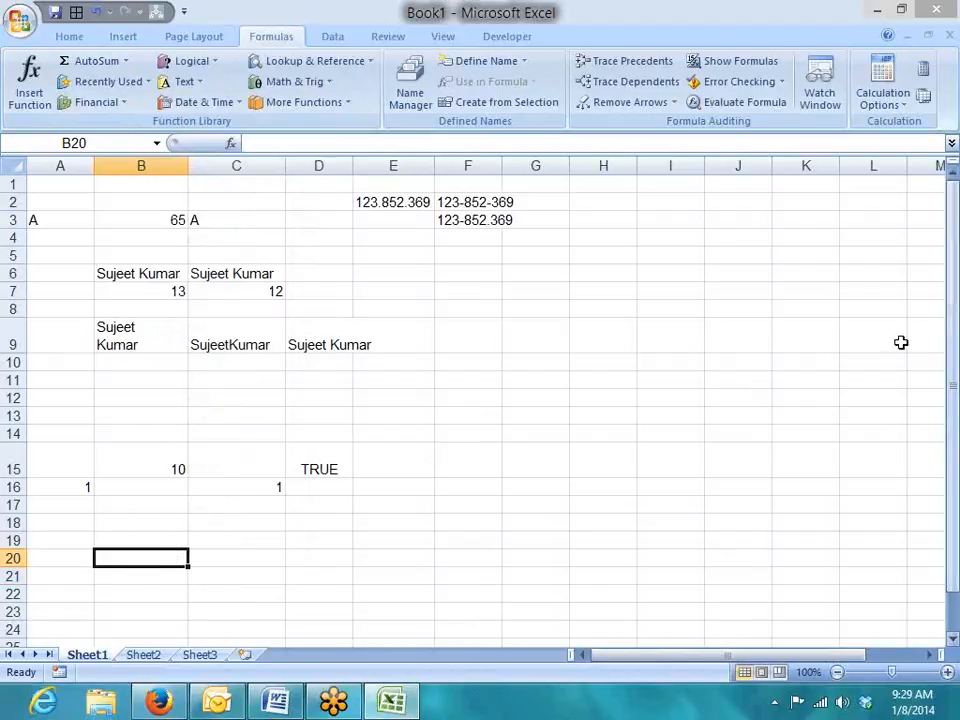
click(947, 51)
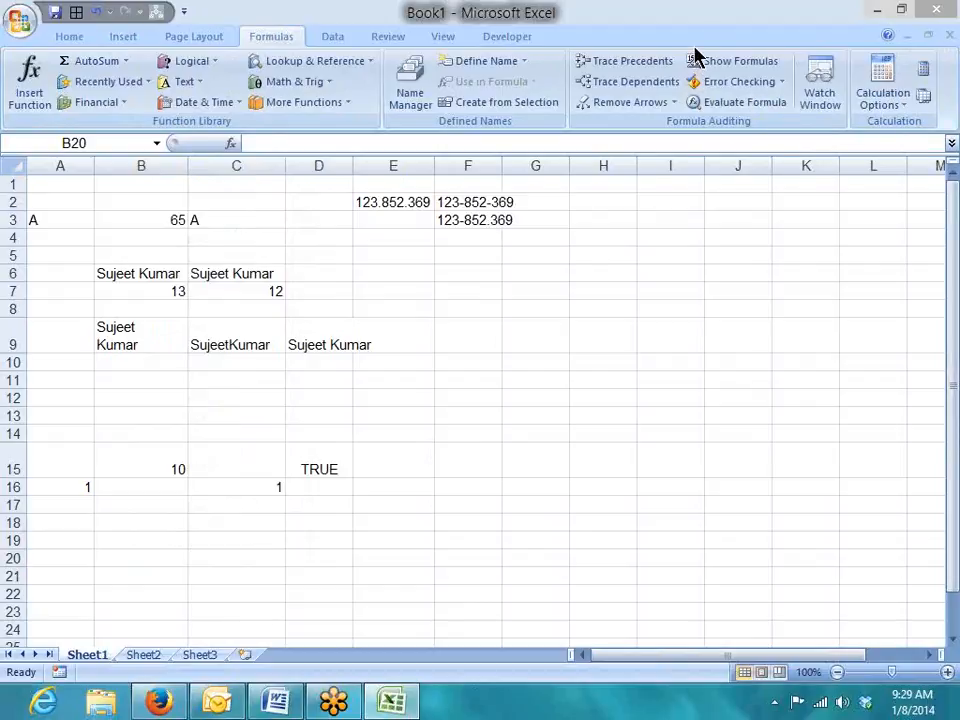
scroll(399, 398, down, 3)
scroll(118, 523, up, 3)
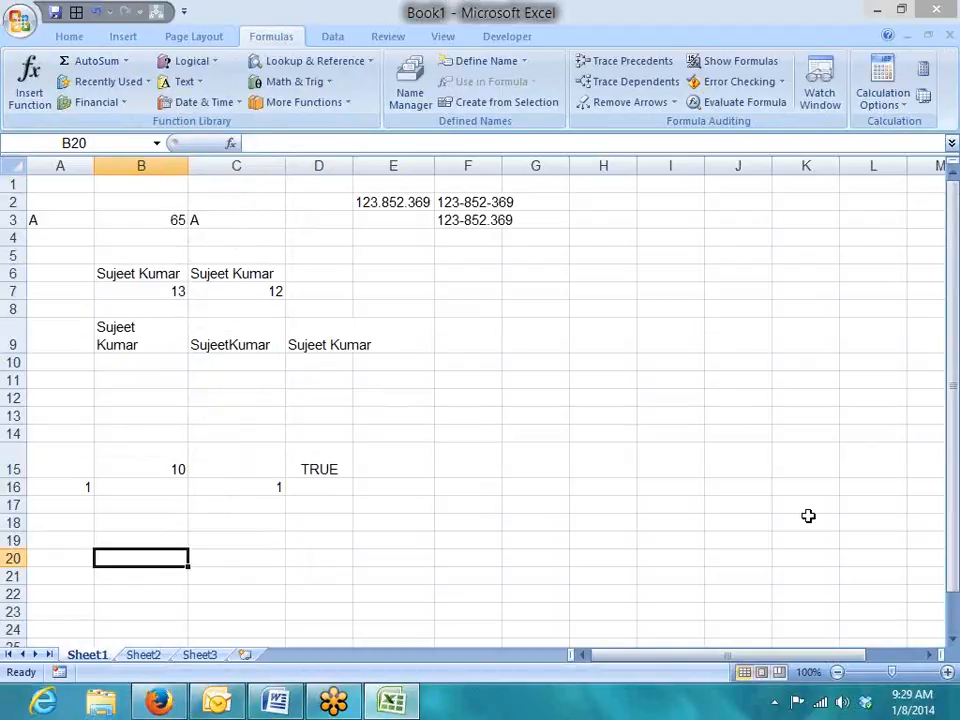
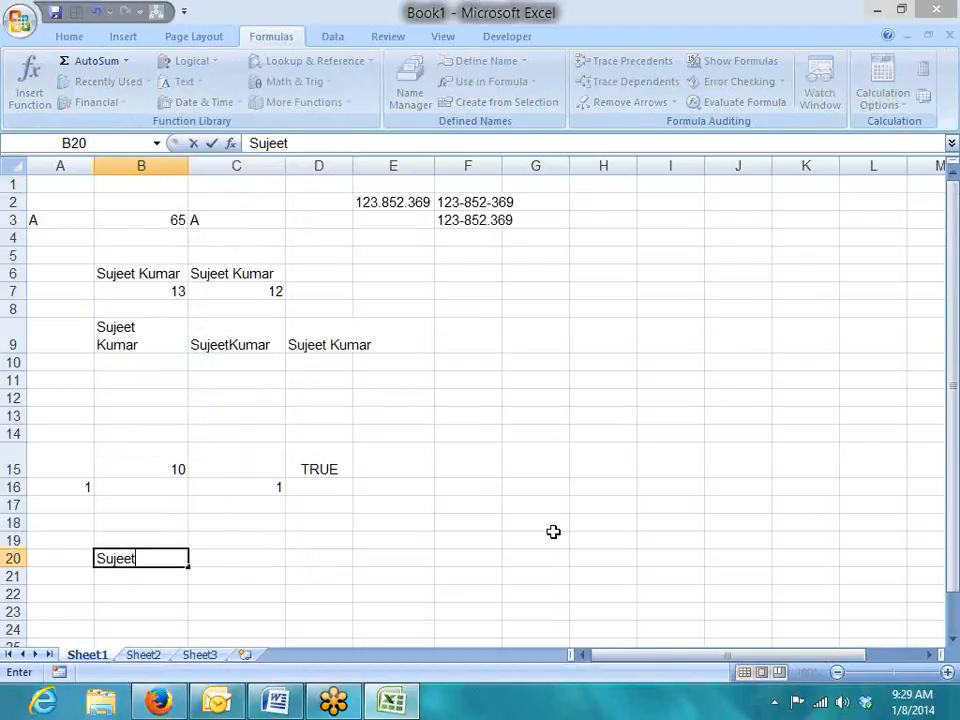
Enter a first name in B20 and a surname in C20.
key(Tab)
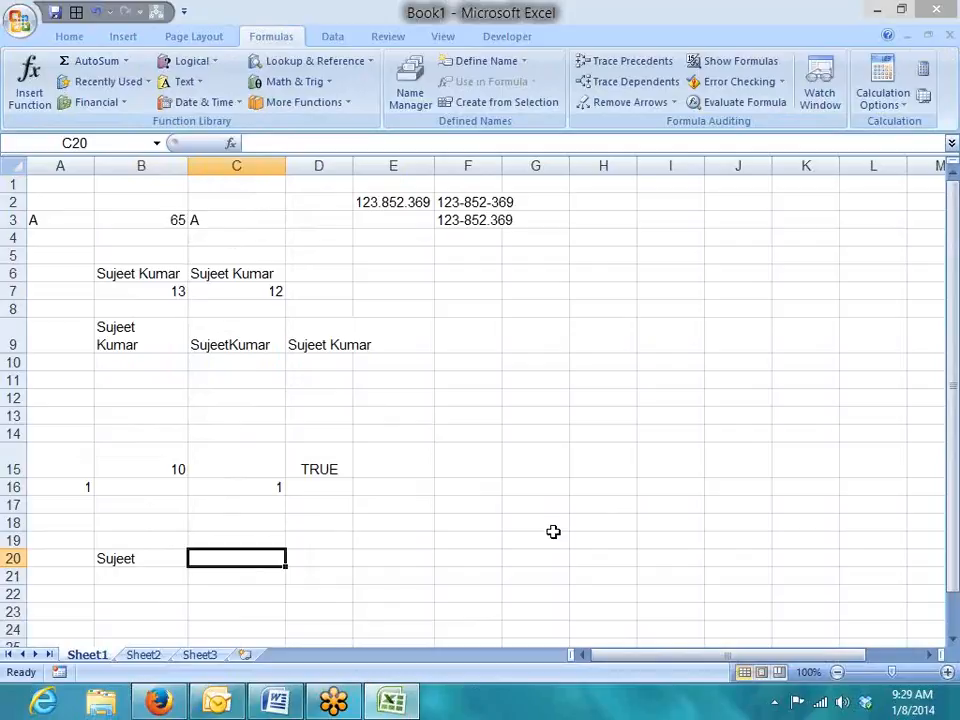
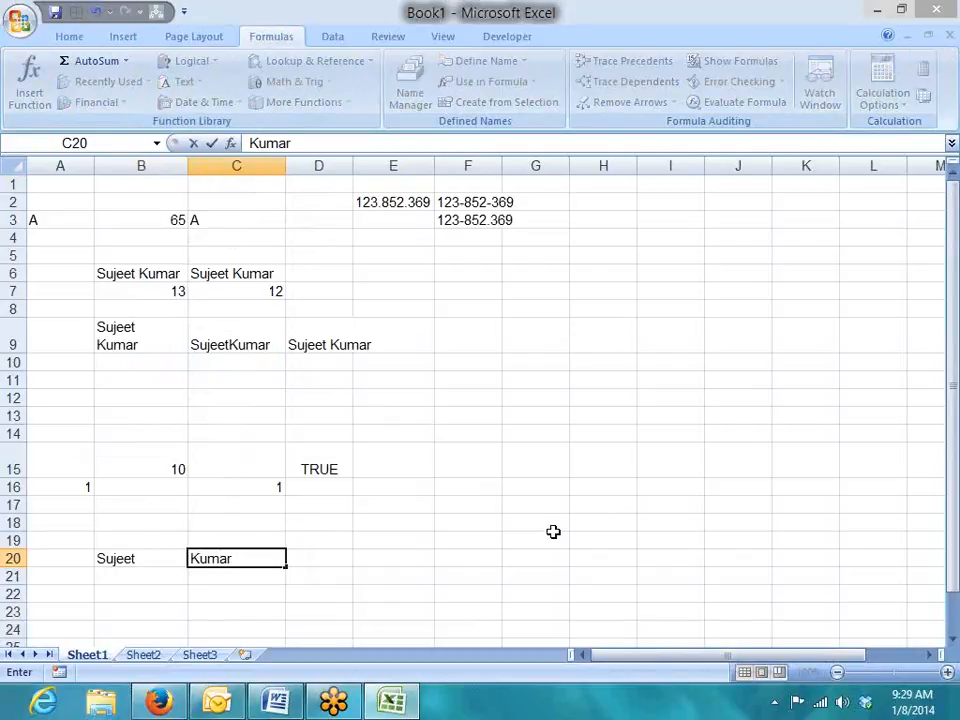
key(Return)
Enter =CONCATENATE(B20,C20) in D20 to join the two name cells.
key(Up)
key(Right)
key(Right)
text(=)
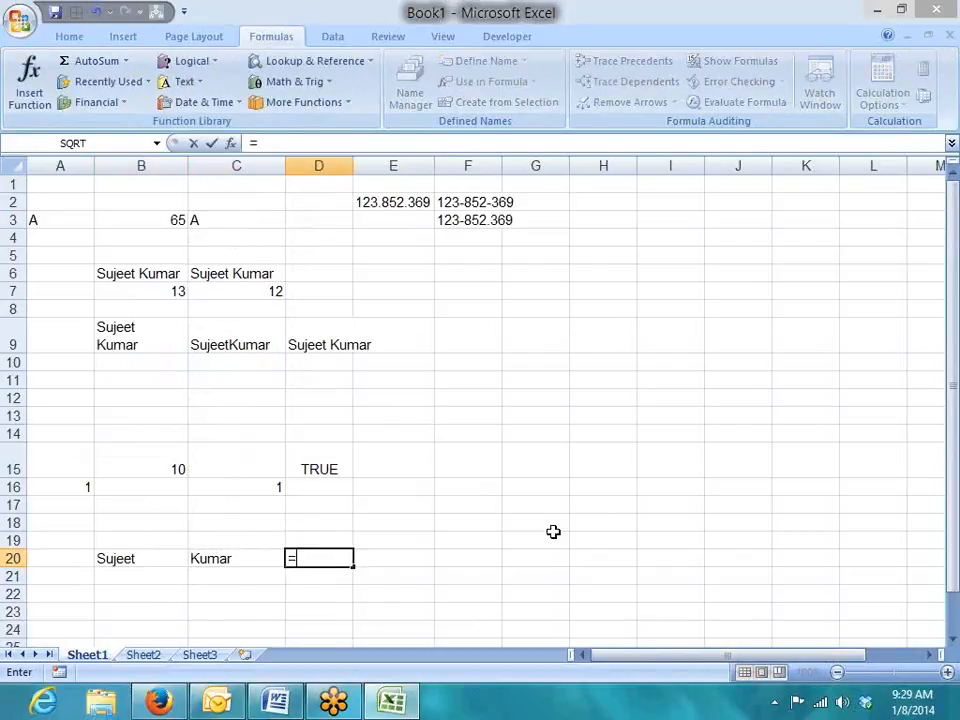
text(con)
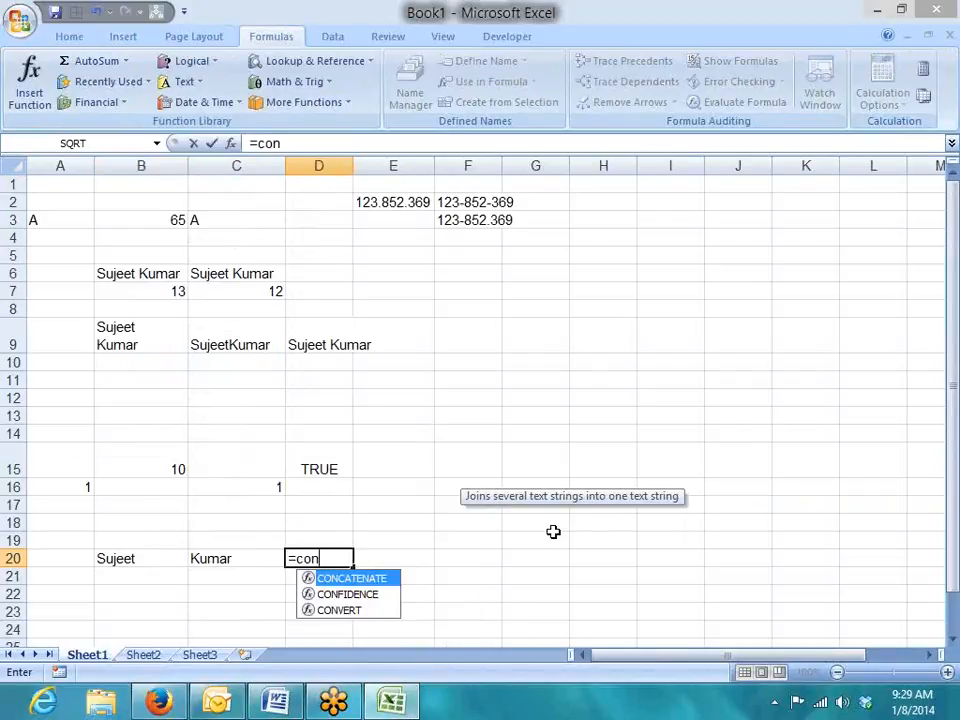
key(Tab)
key(Left)
key(Left)
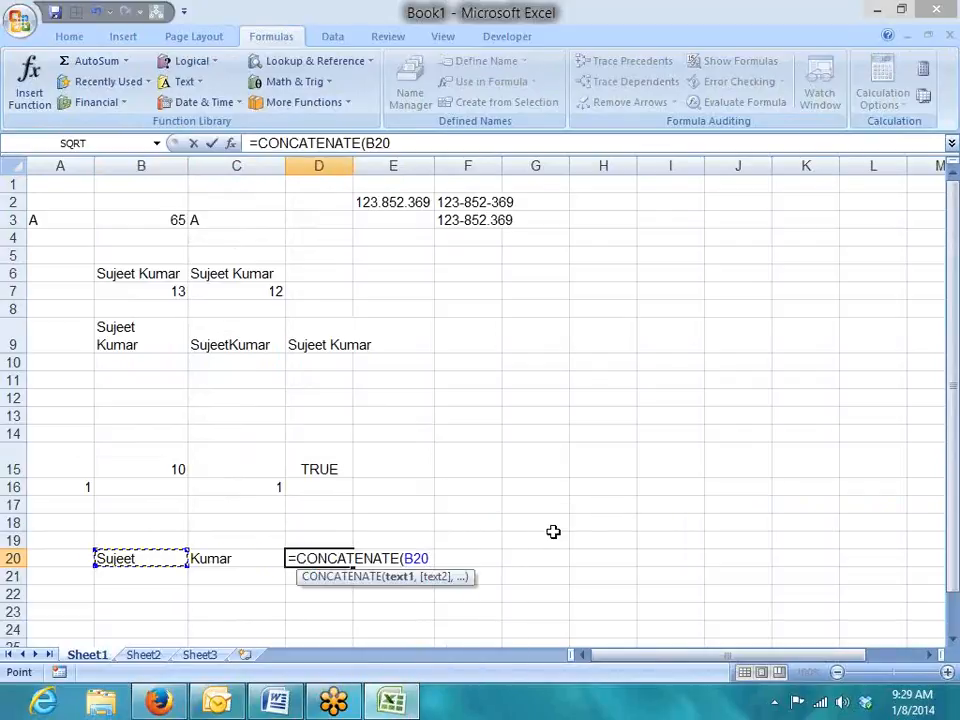
text(,)
key(Left)
key(F8)
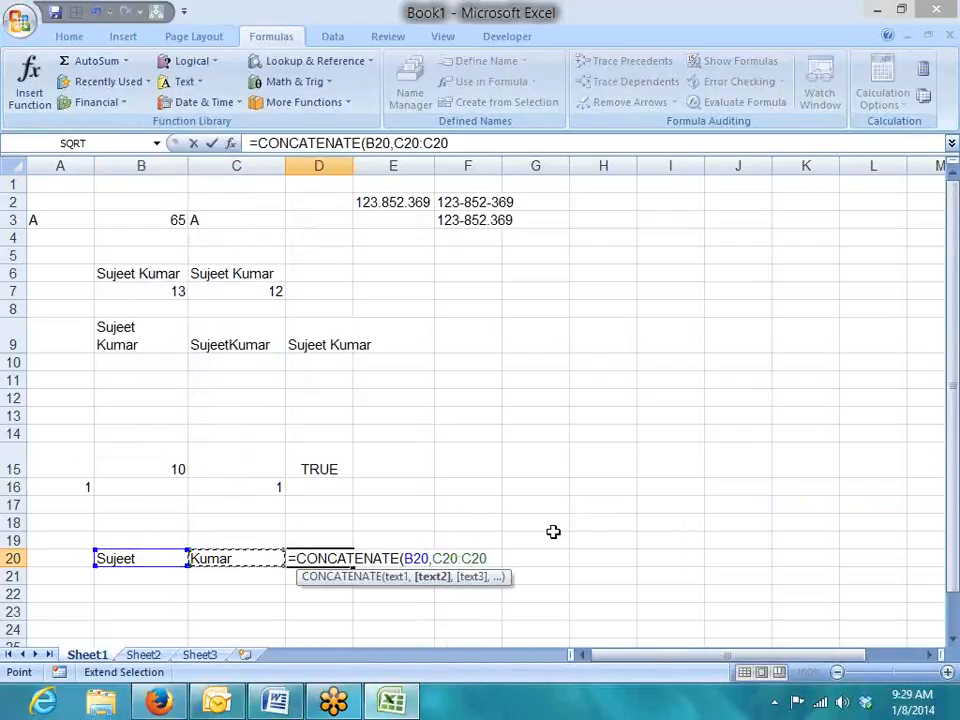
key(BackSpace)
key(BackSpace)
key(BackSpace)
key(BackSpace)
key(Return)
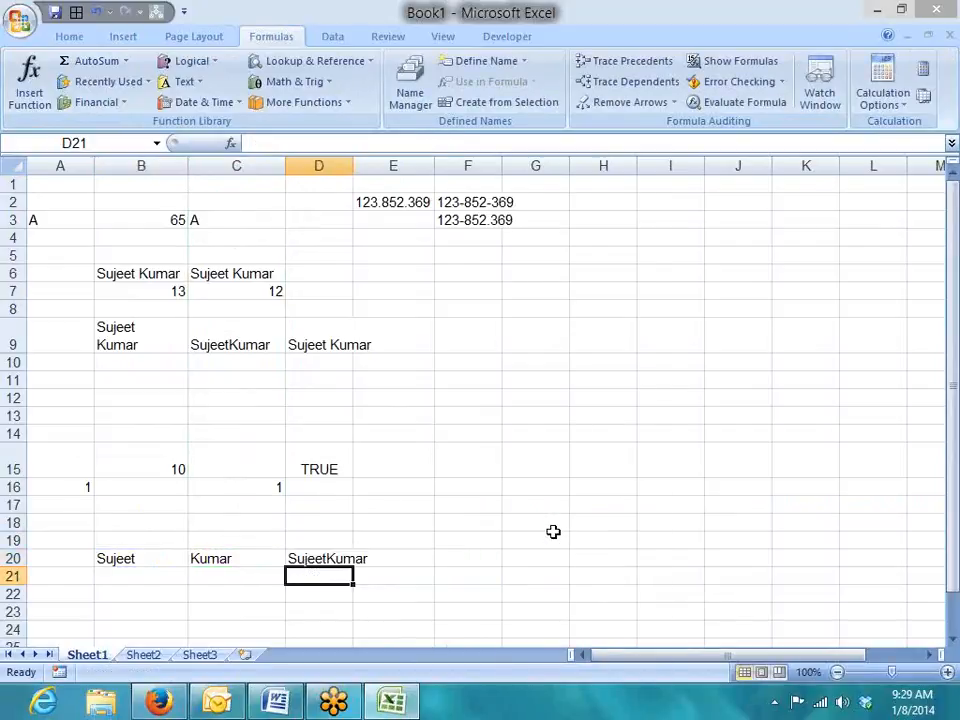
key(Up)
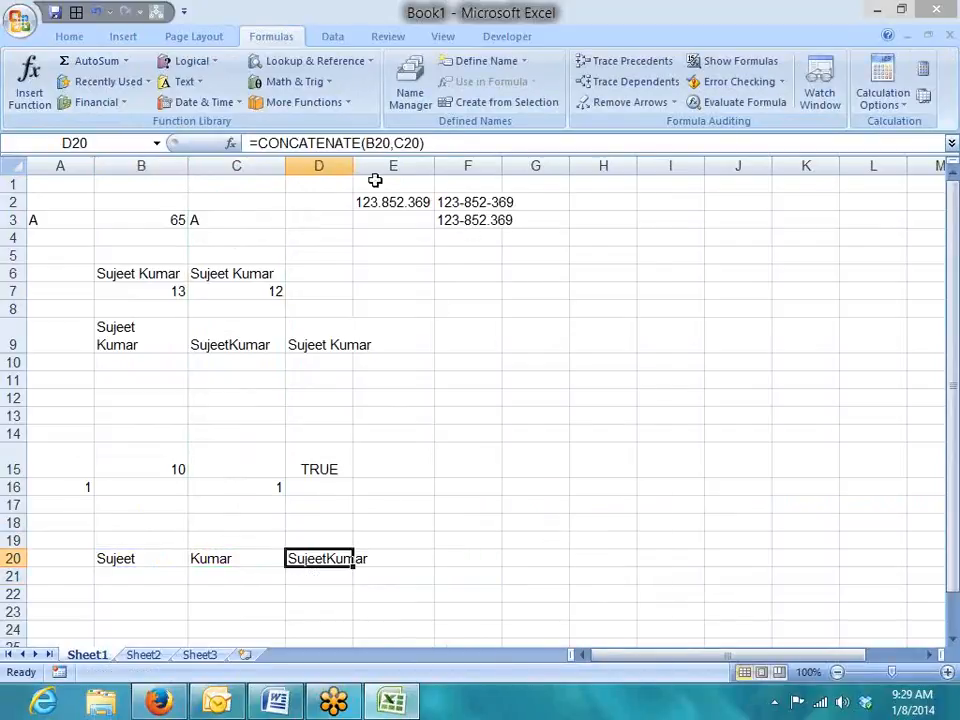
Edit D20's formula to insert " " so a space separates the names.
click(398, 145)
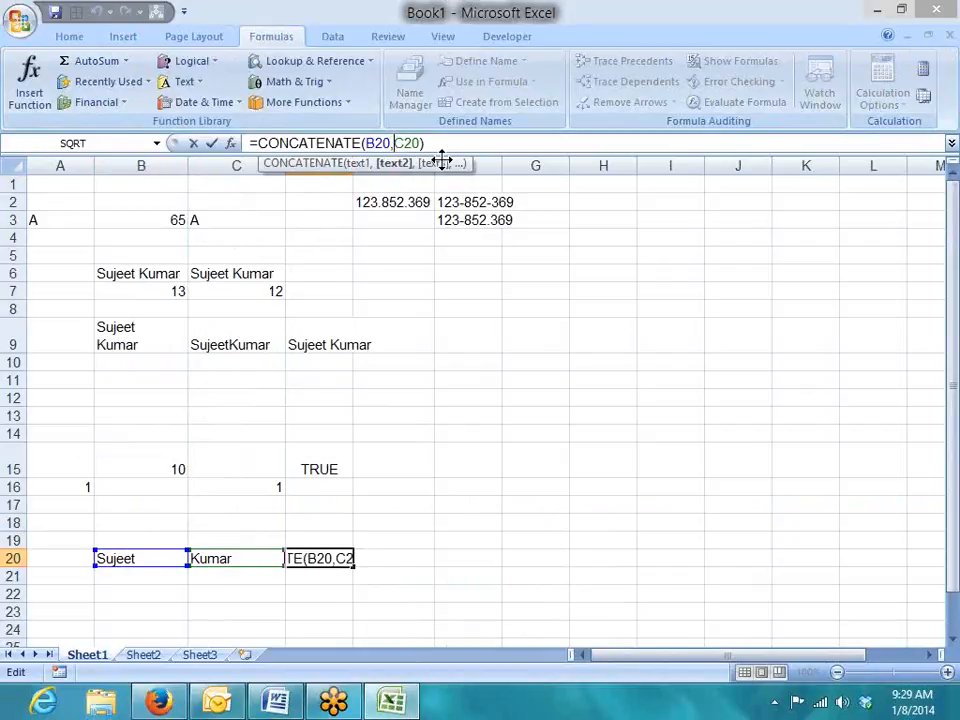
text(" ")
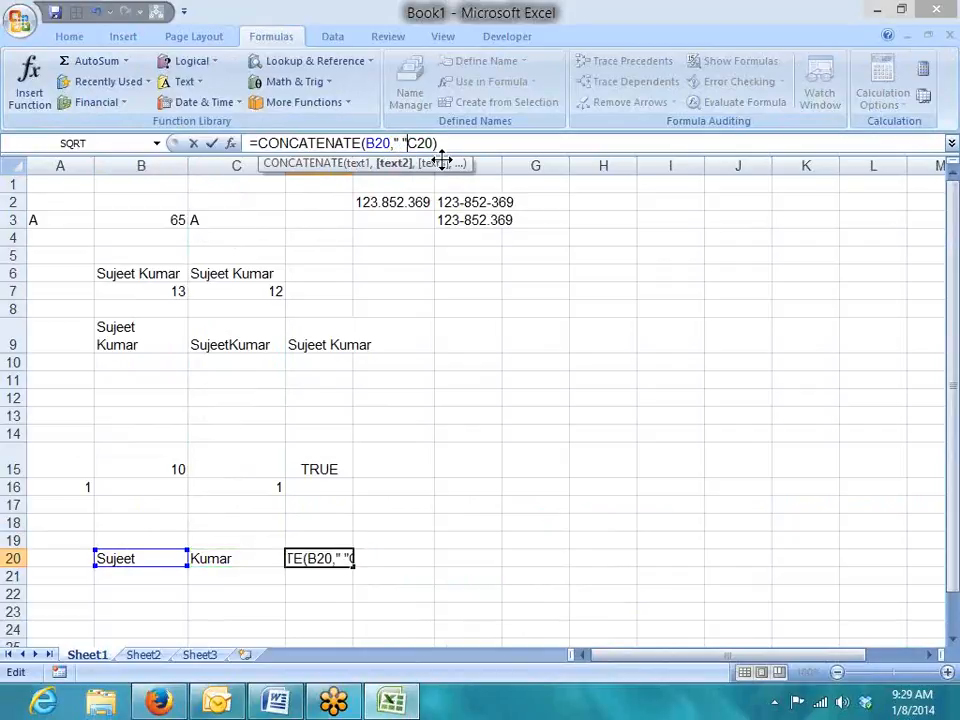
text(,)
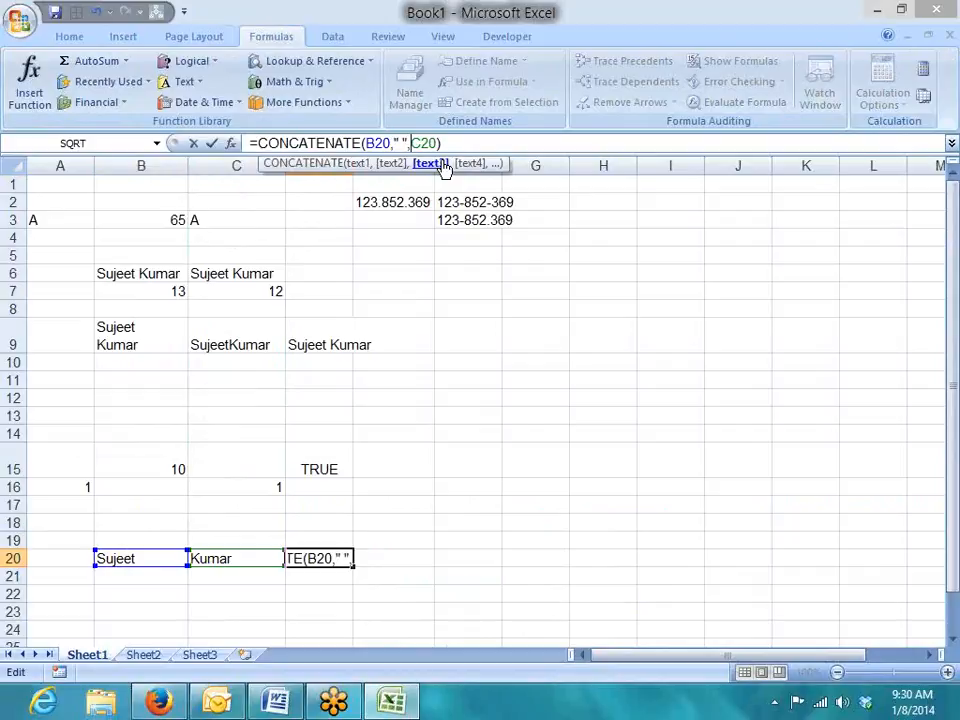
key(Return)
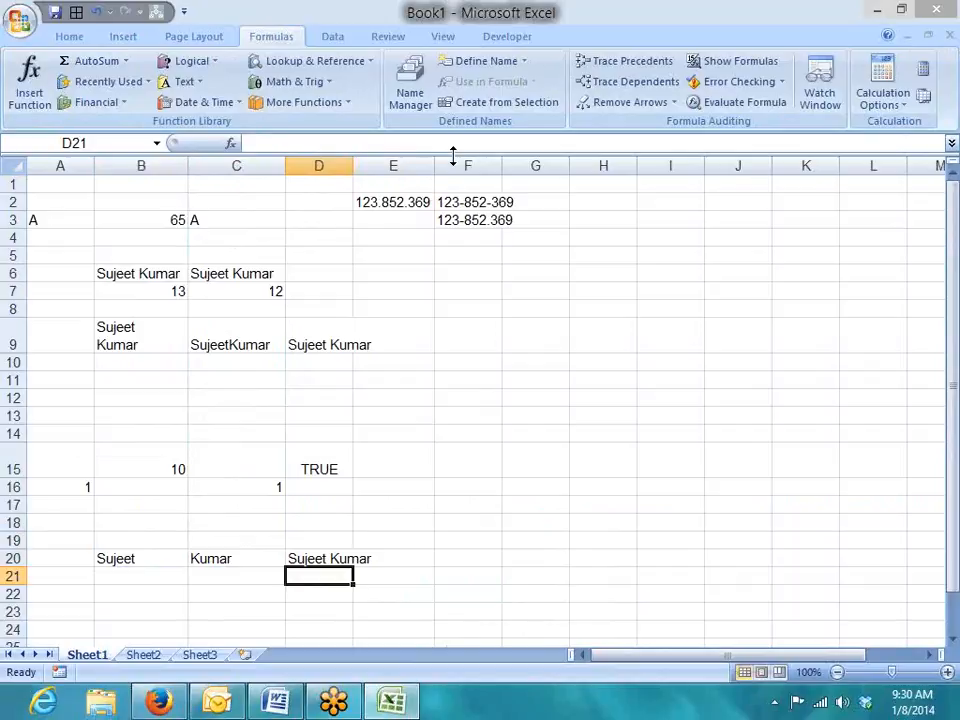
Enter 1-Jan in B22 and today's date in C22, both formatted as d-mmm-yy (8-Jan-14).
key(Left)
key(Left)
key(Down)
text(1-)
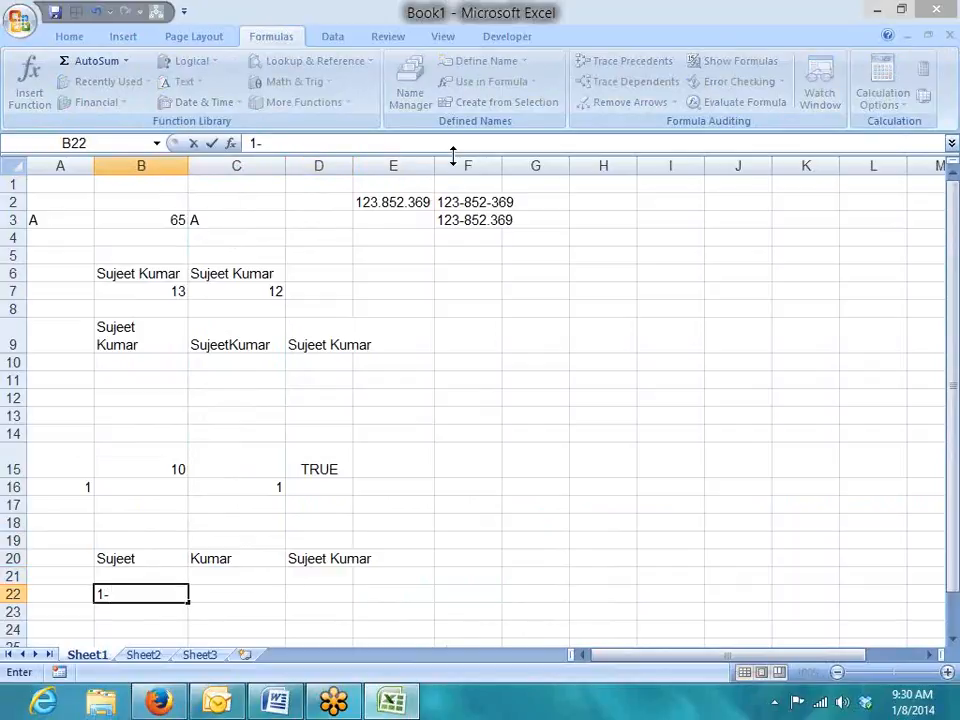
text(jan)
key(Return)
key(Up)
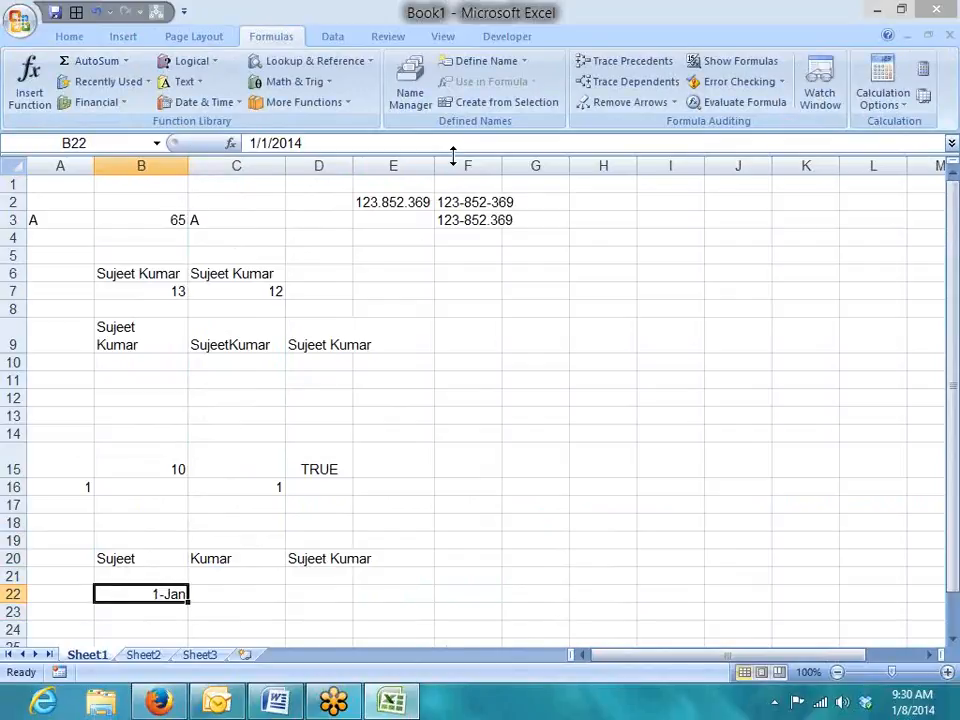
key(ctrl+shift+3)
key(Right)
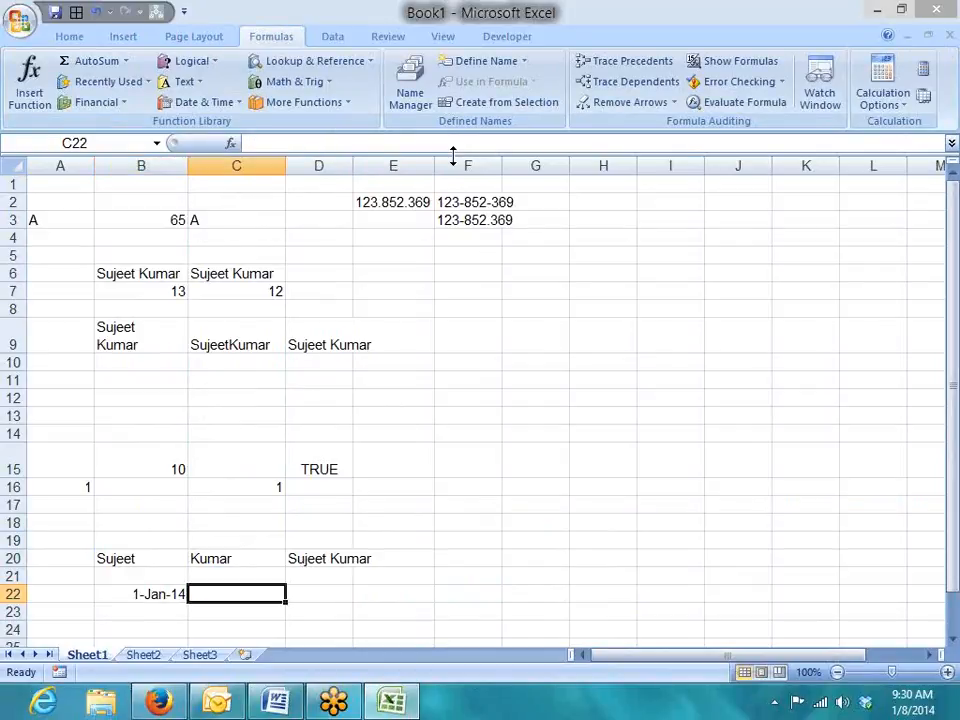
key(ctrl+semicolon)
key(Return)
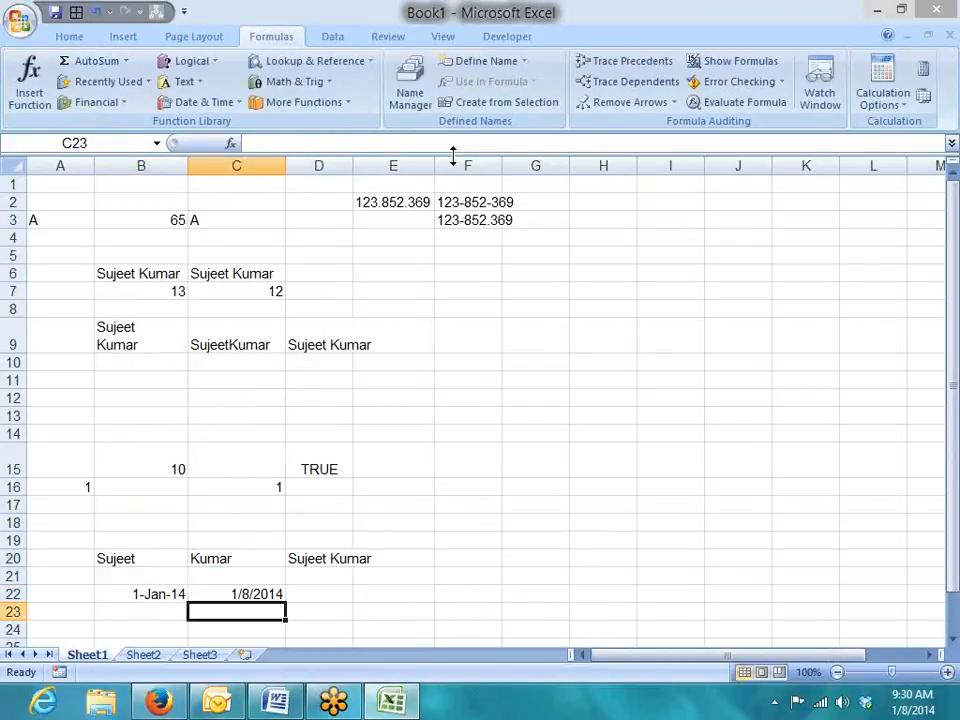
key(Up)
key(ctrl+shift+3)
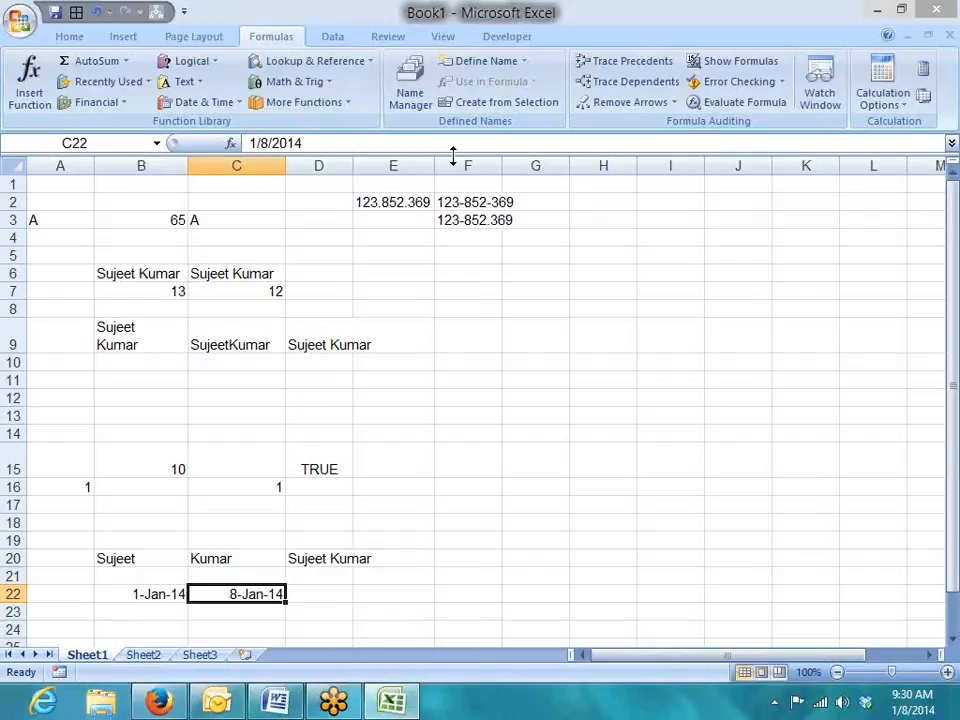
key(Right)
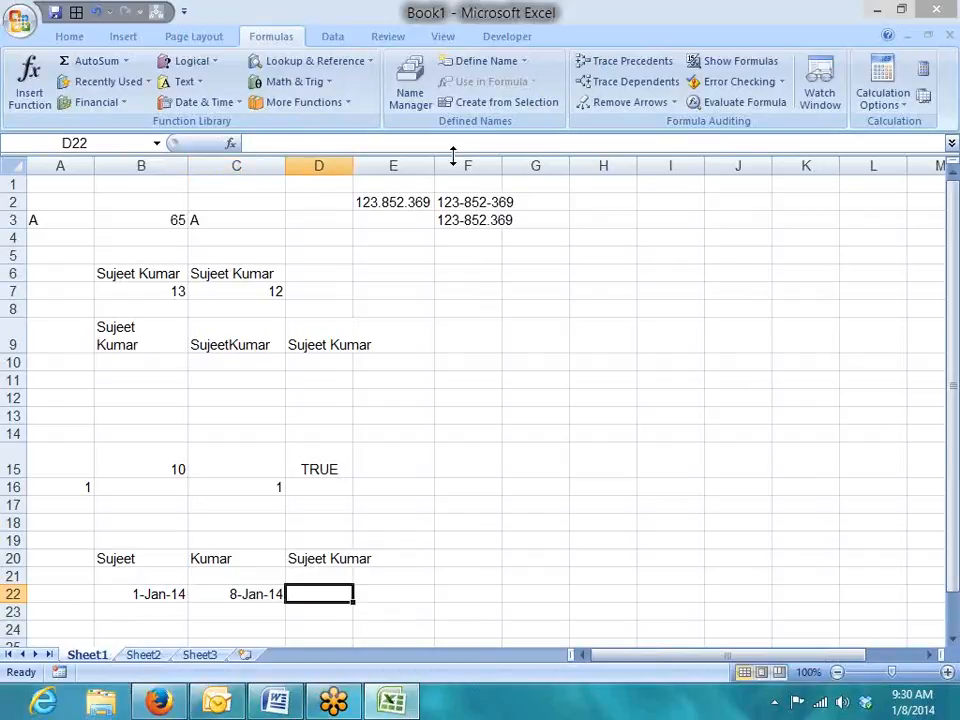
text(=)
key(Left)
key(Left)
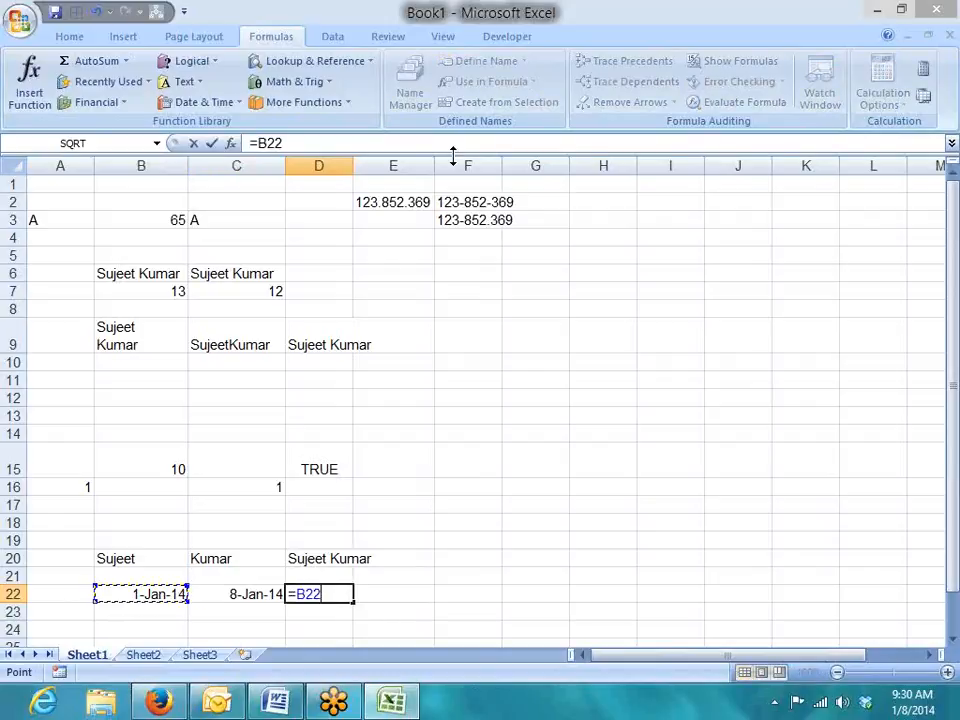
text(&"-"&)
key(Left)
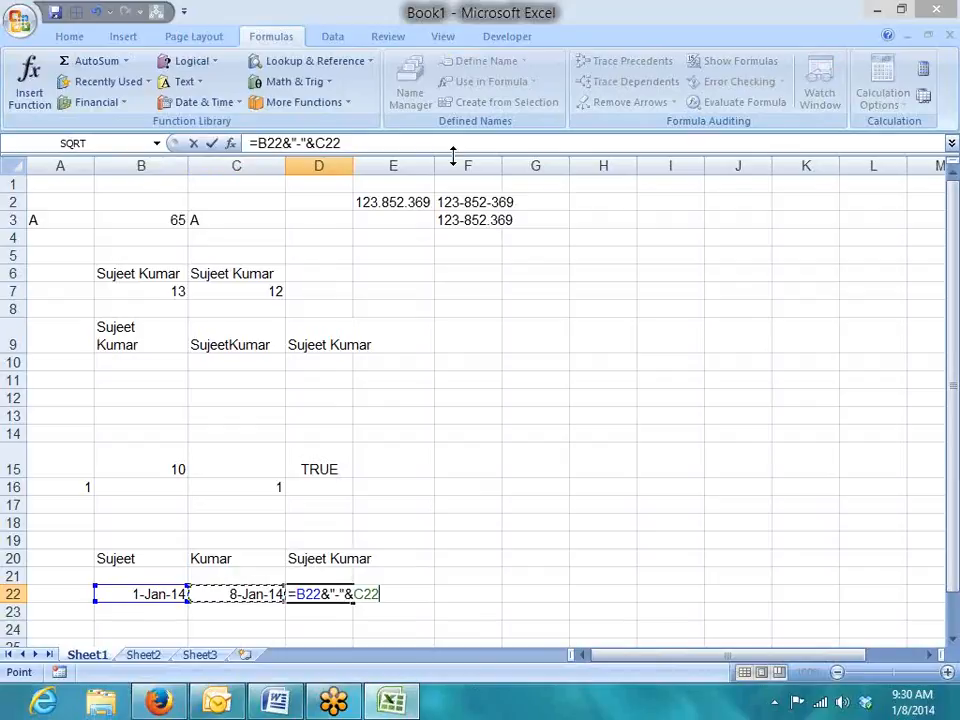
key(Return)
key(Up)
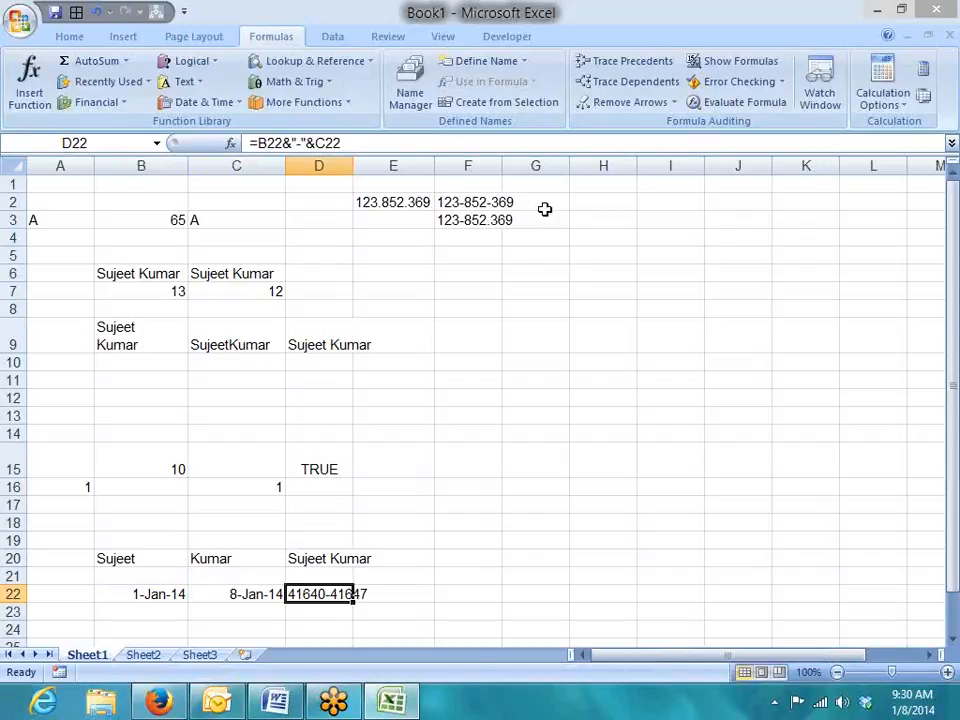
key(Down)
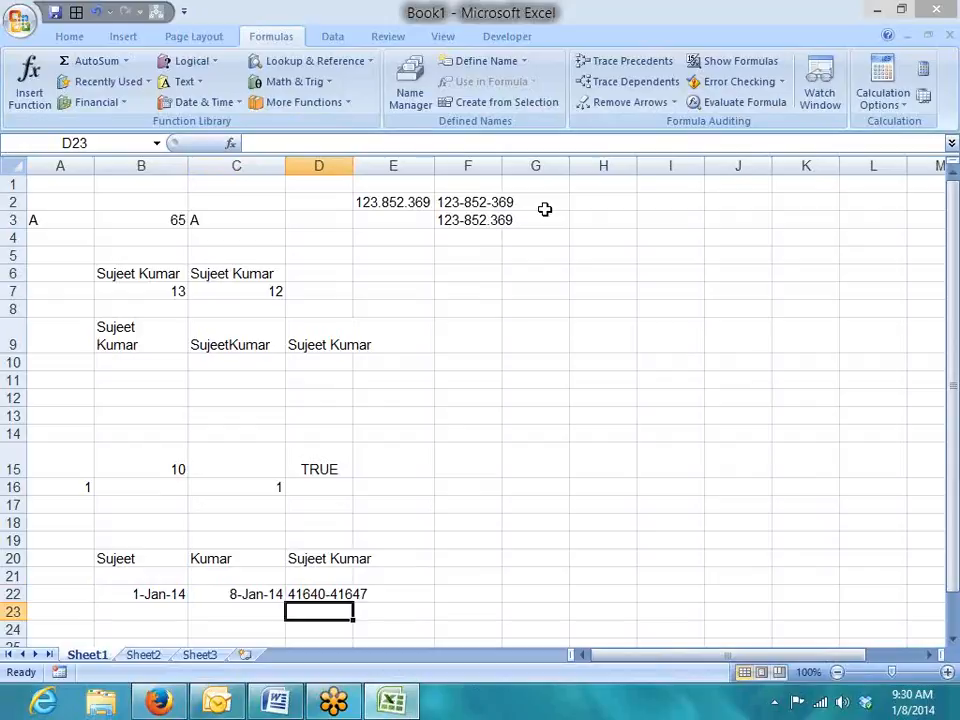
key(Left)
key(Left)
key(Up)
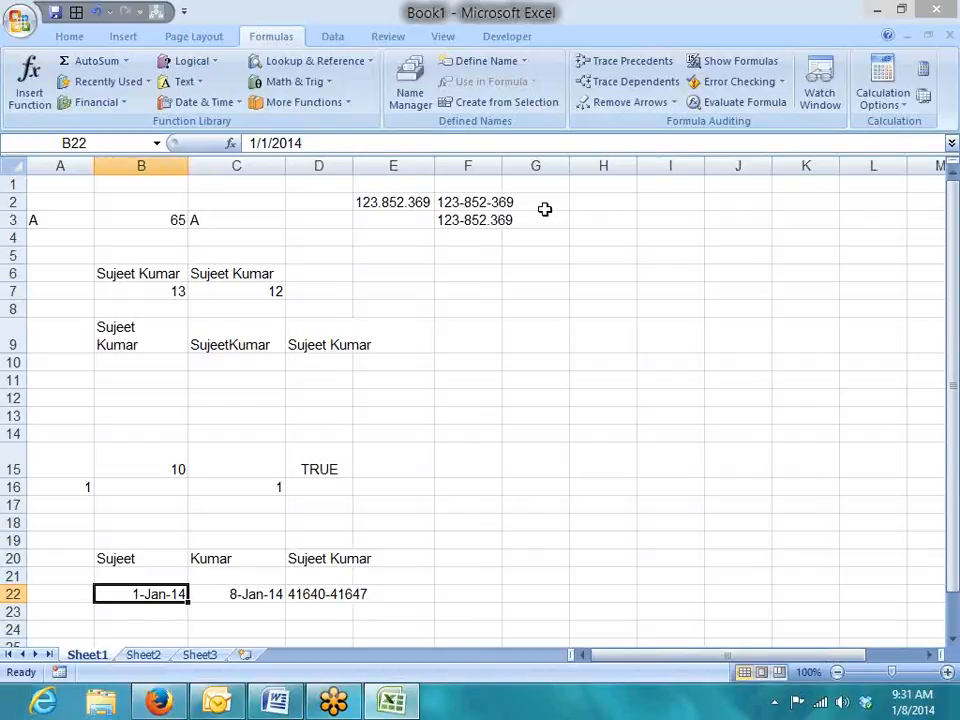
Apply General format to B22 so it shows 41640, closing the stray Task Manager.
key(ctrl+shift+asciitilde)
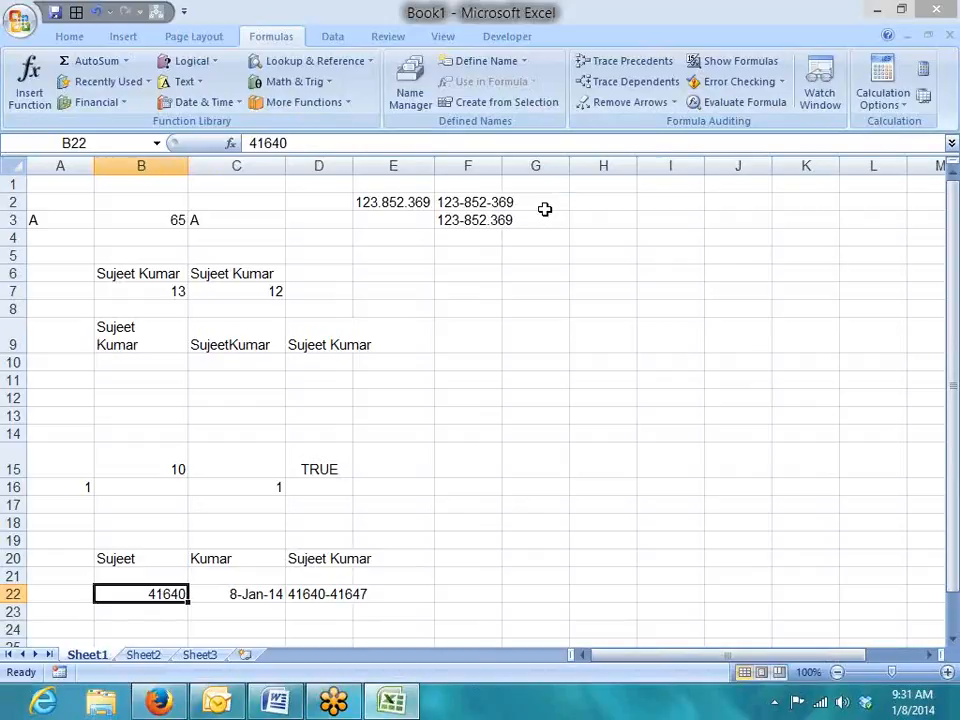
key(ctrl+shift+Escape)
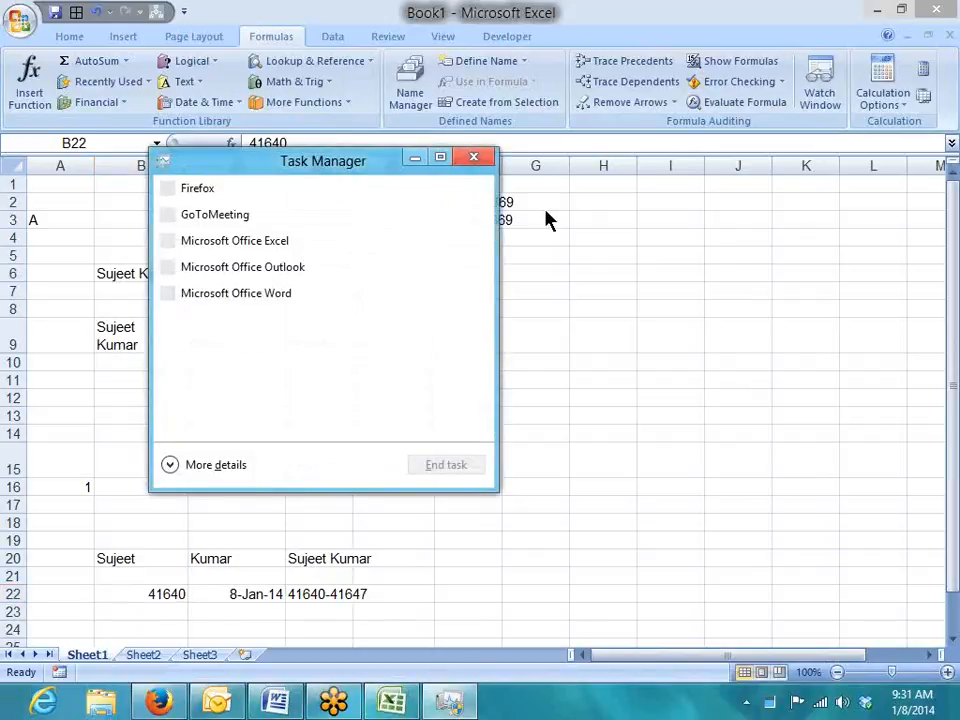
click(476, 158)
click(366, 606)
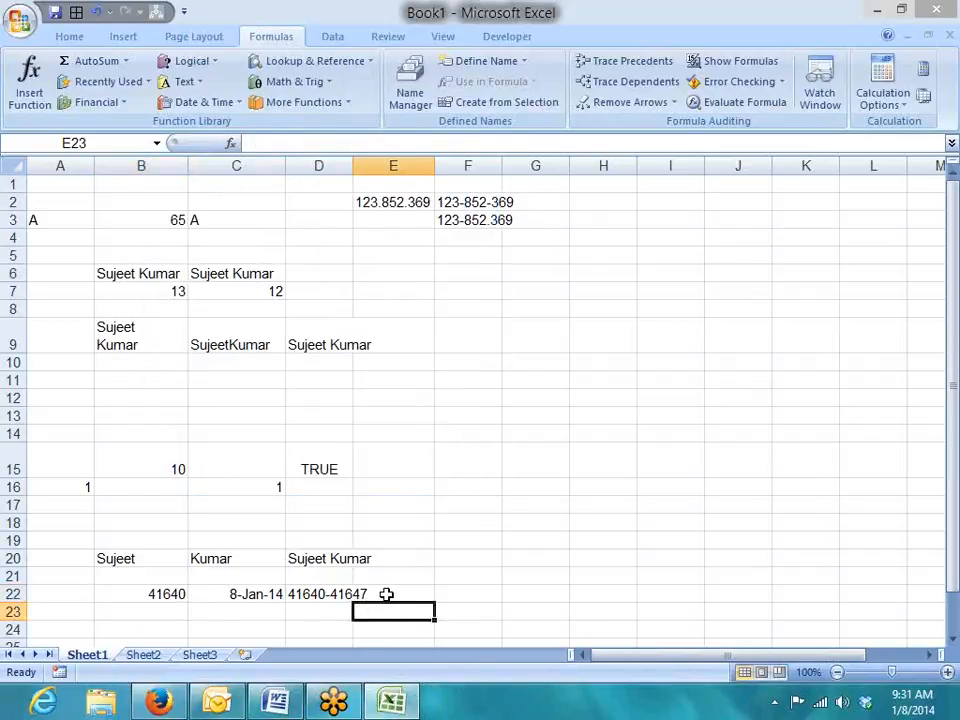
key(Left)
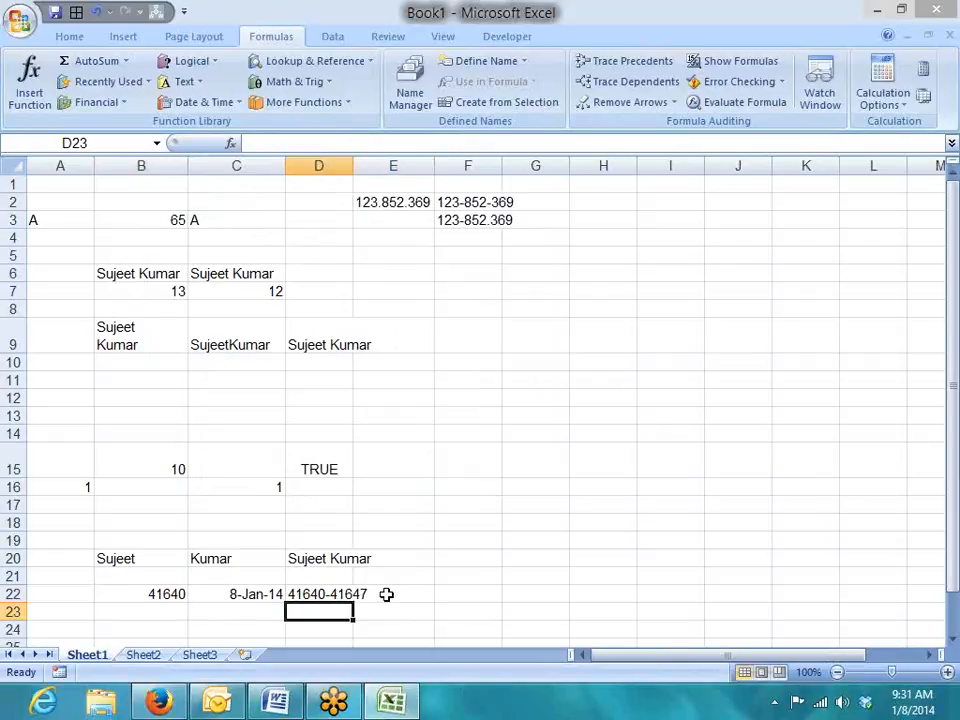
key(Up)
key(Delete)
key(Down)
Try =TEXT(C22,"ddd") in C23, which shows Wed, then delete it.
key(Left)
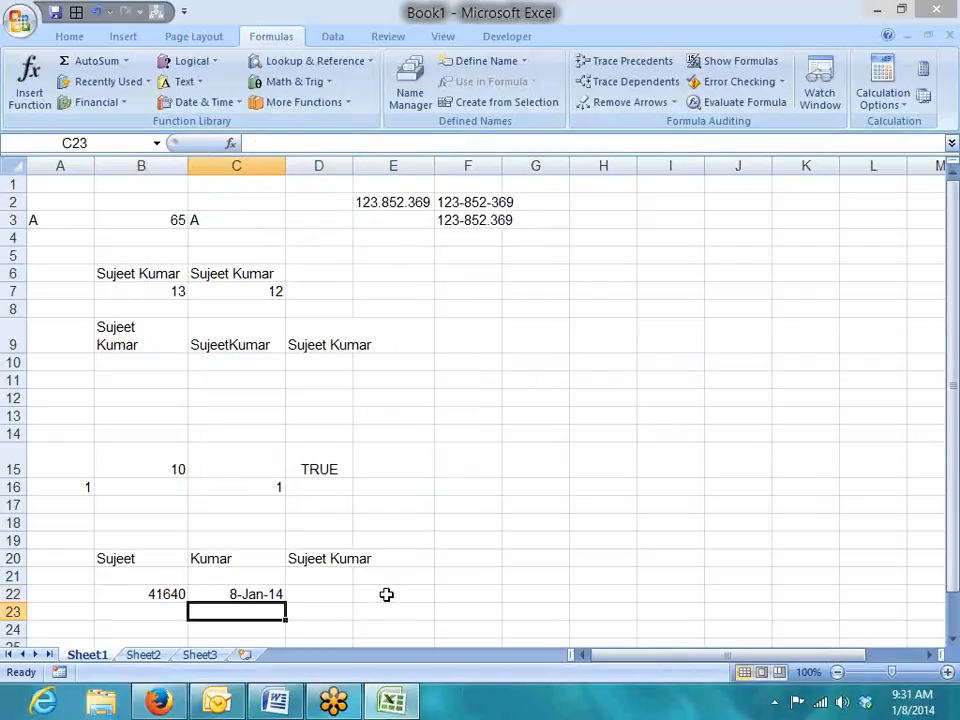
text(=te)
key(Tab)
key(Up)
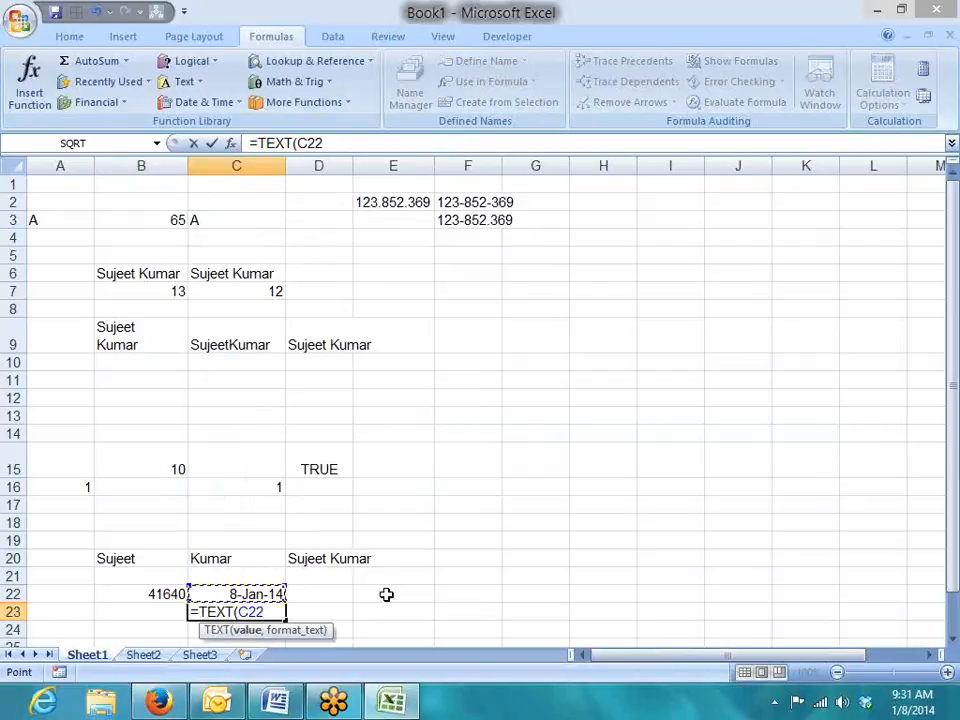
text(,"dd)
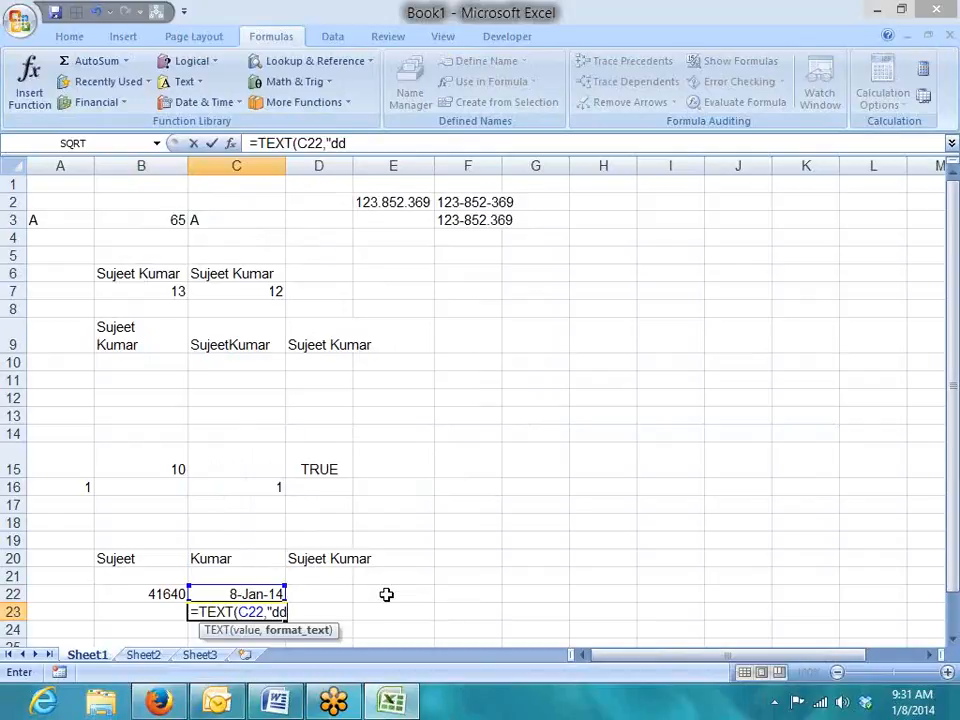
text(d)
key(Return)
key(Return)
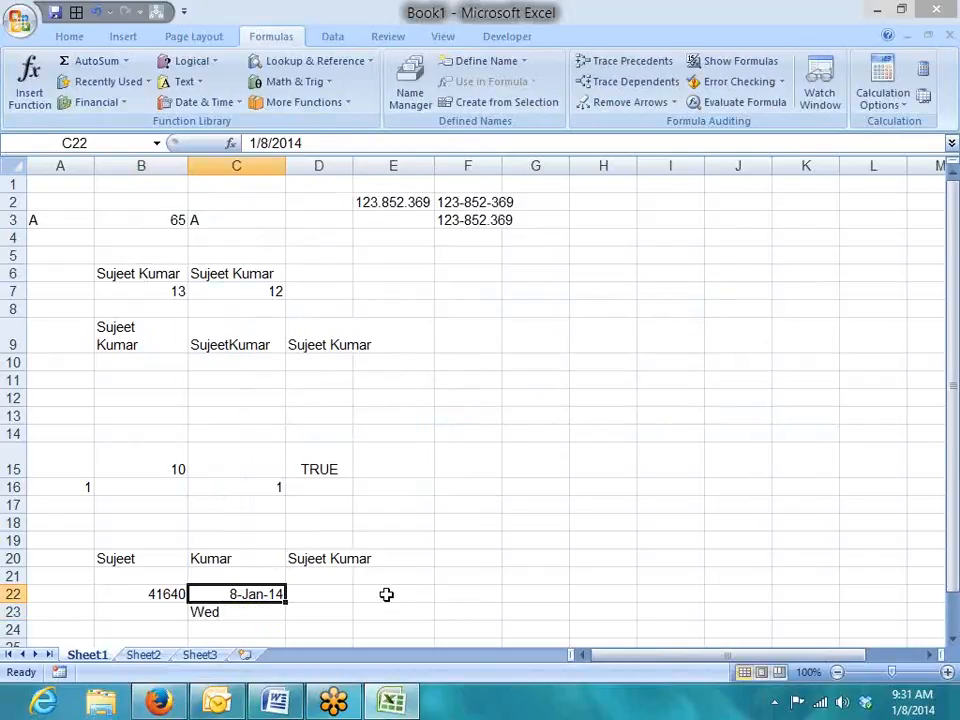
key(Down)
key(Delete)
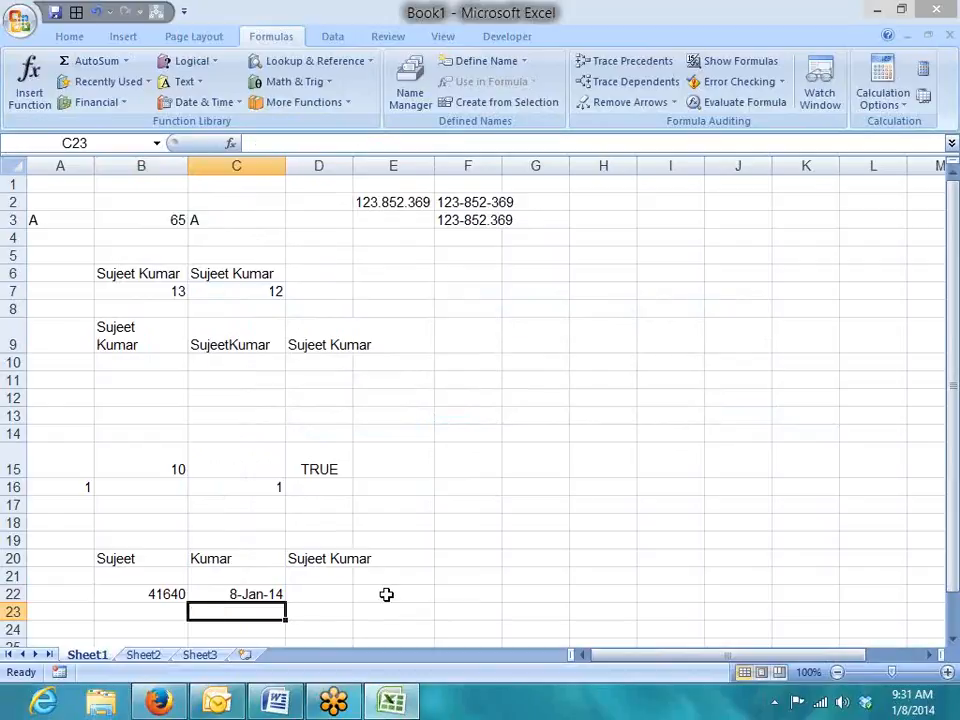
Enter =TEXT(B22,"DD-MMM-YYY") in D23 to display 01-Jan-2014.
key(Right)
text(=)
key(Left)
key(Left)
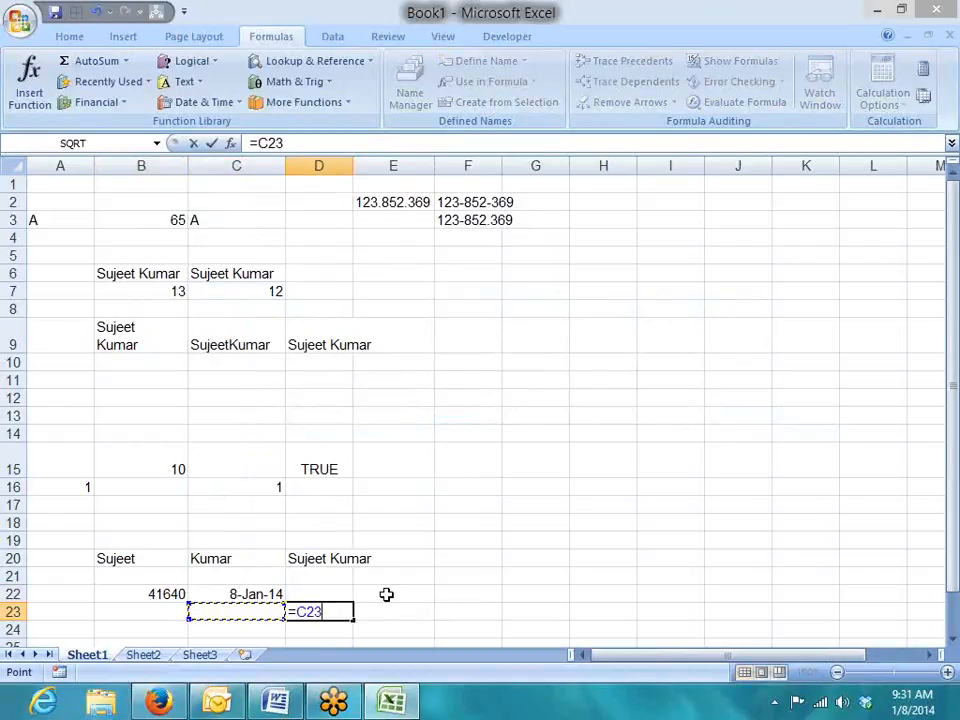
key(BackSpace)
key(BackSpace)
key(BackSpace)
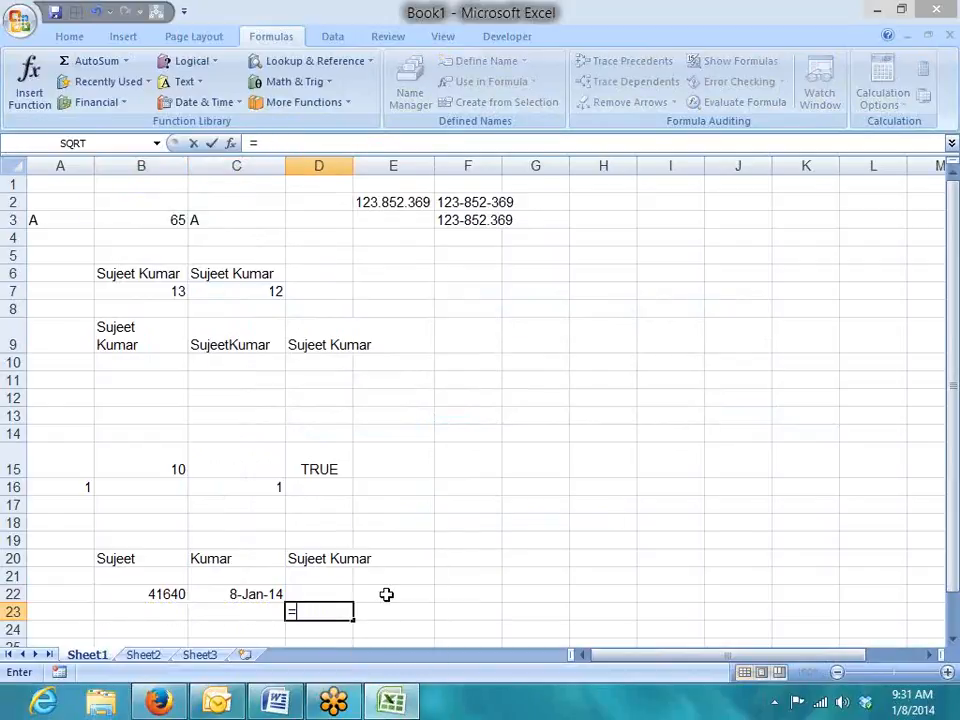
text(te)
key(Tab)
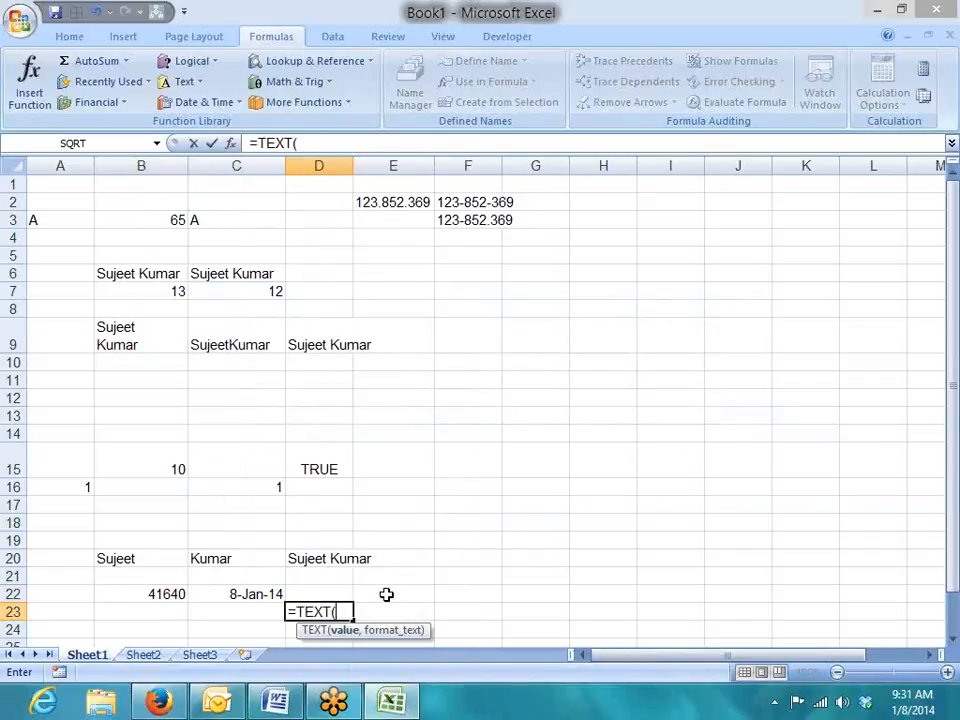
key(Left)
key(Left)
key(Up)
text(,")
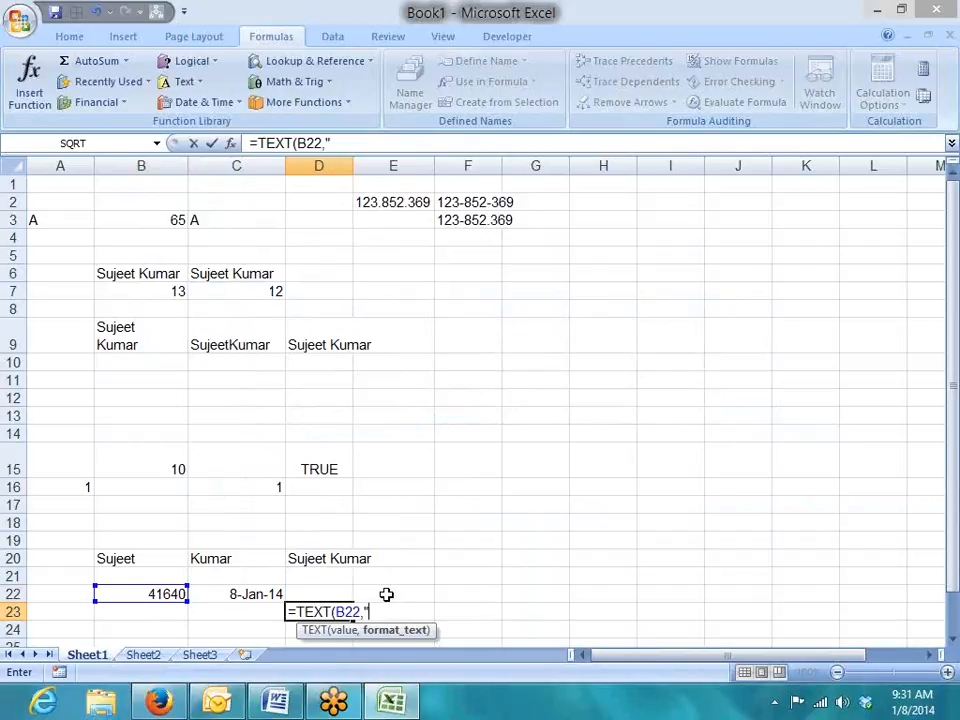
text(DD-MMM)
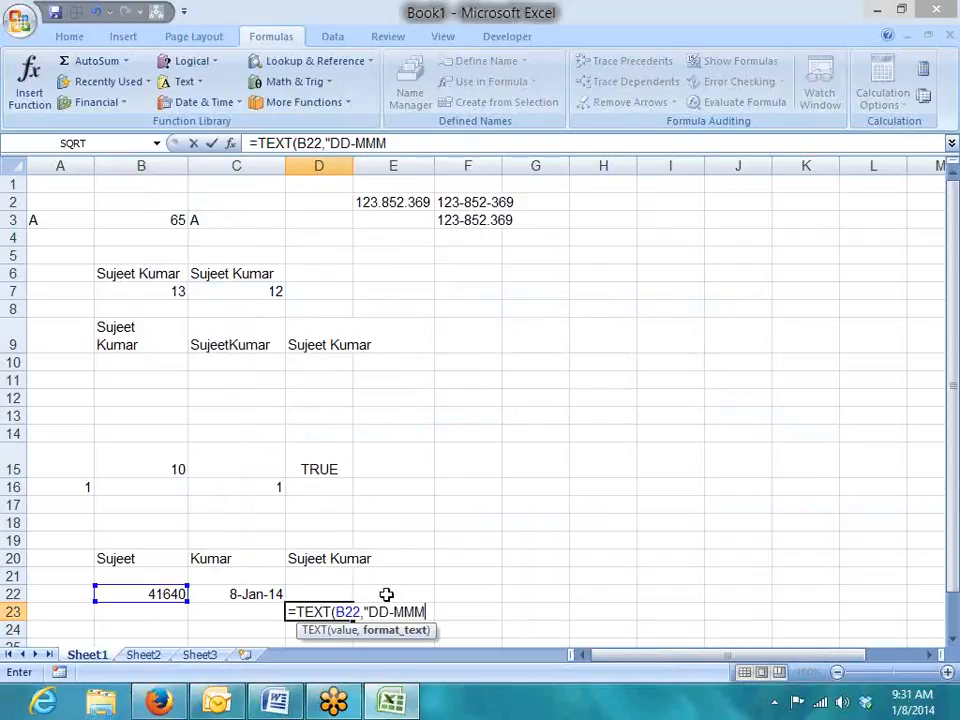
text(-YYY")
key(Return)
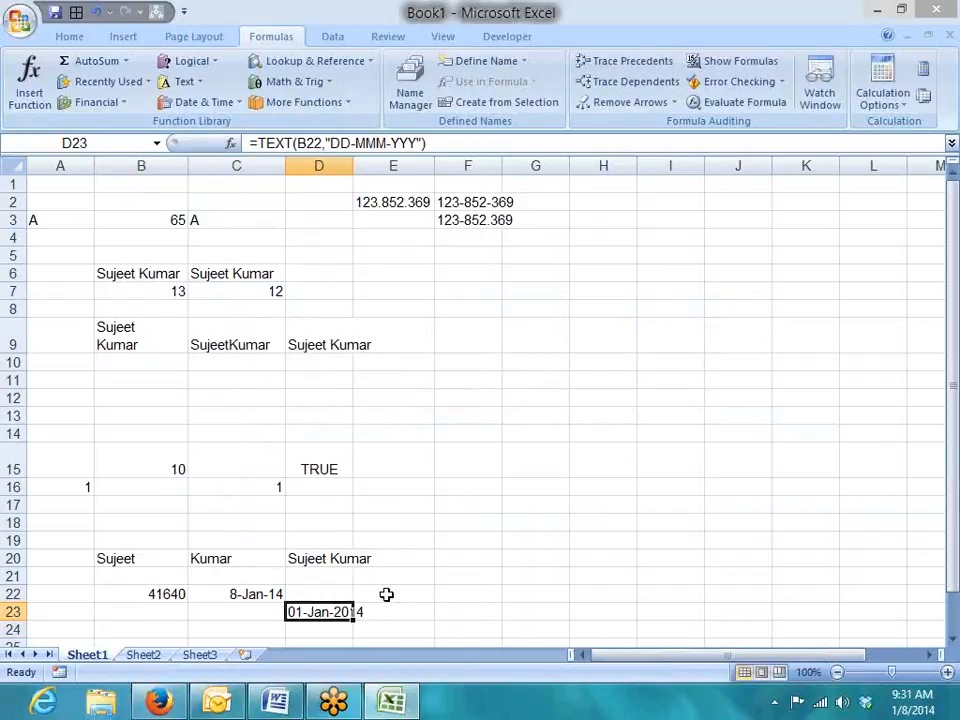
Extend D23 with &"-"&TEXT(C22,"DD-MMM-YYYY"), accepting Excel's correction.
click(477, 148)
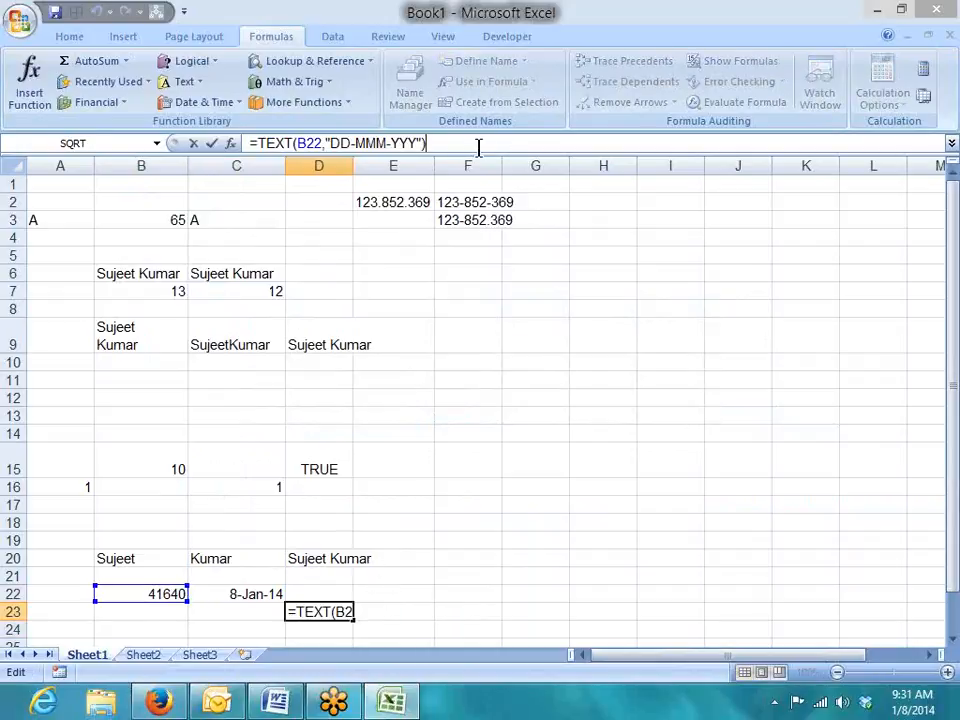
text(&"-")
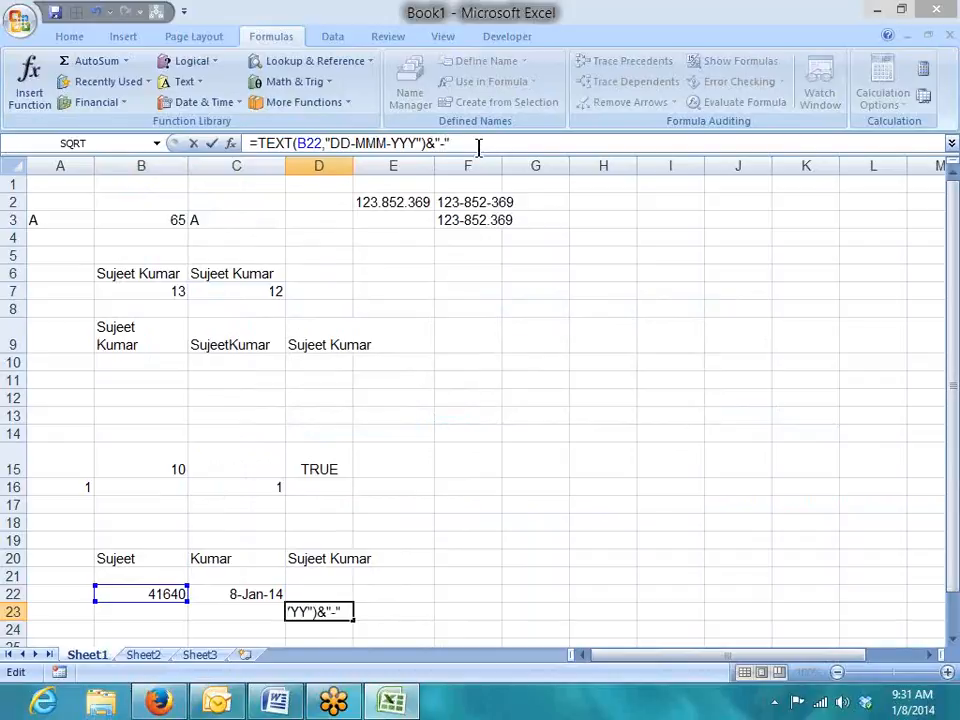
text(&te)
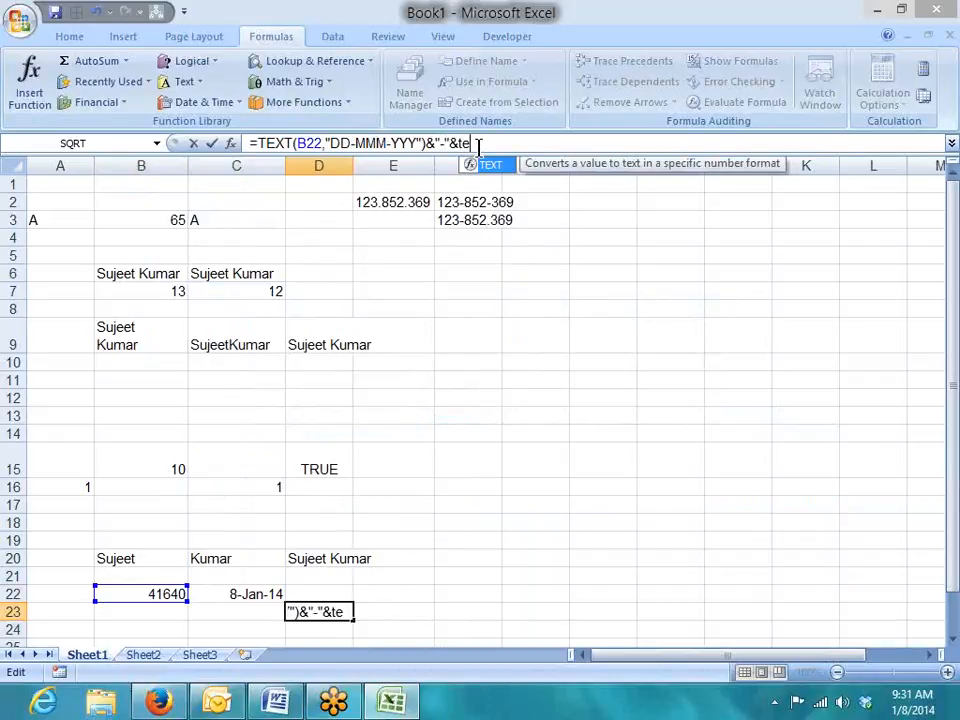
key(Tab)
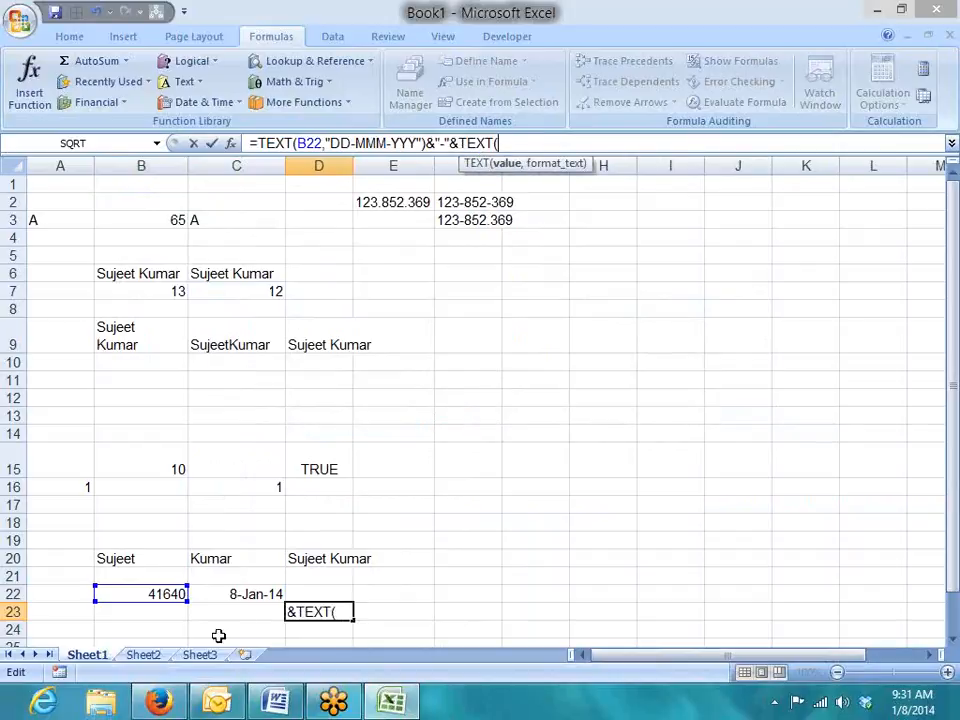
click(233, 595)
text(,"D)
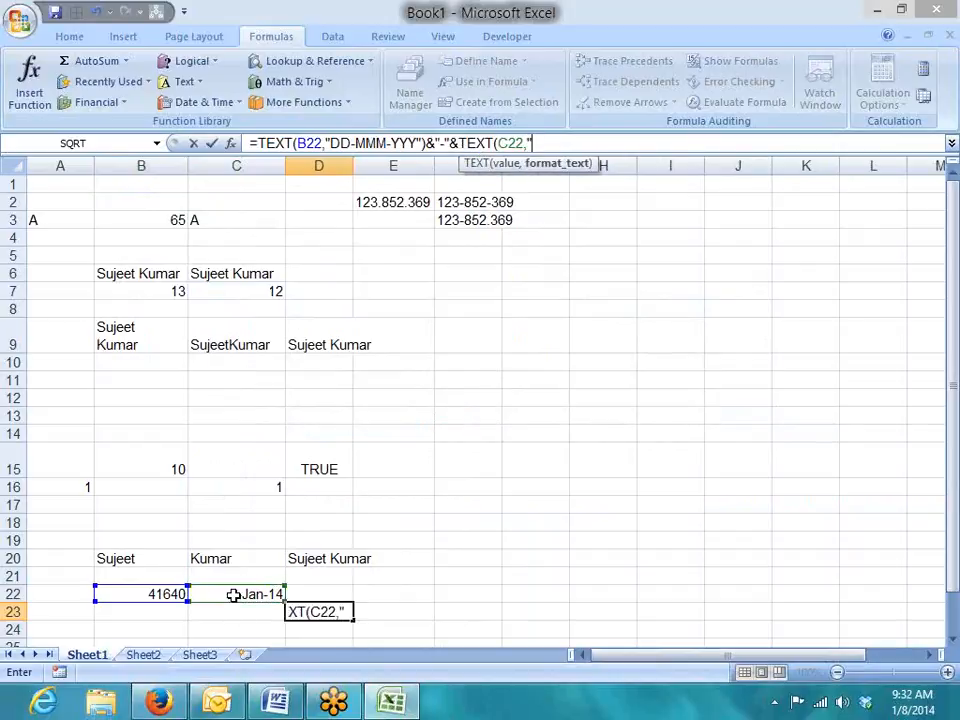
text(D-MMM)
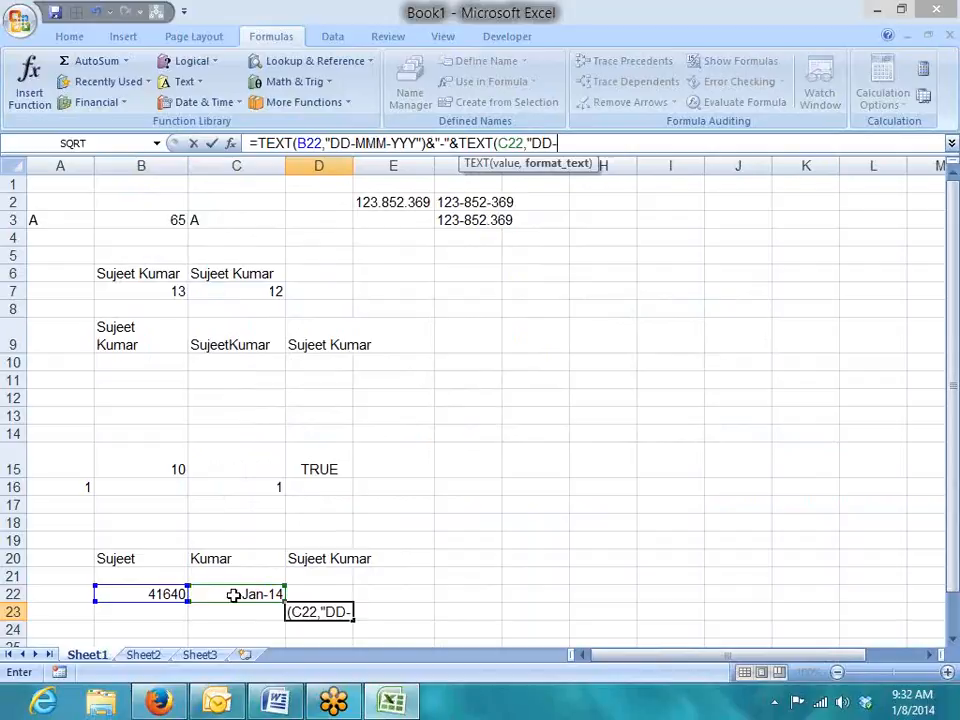
text(-)
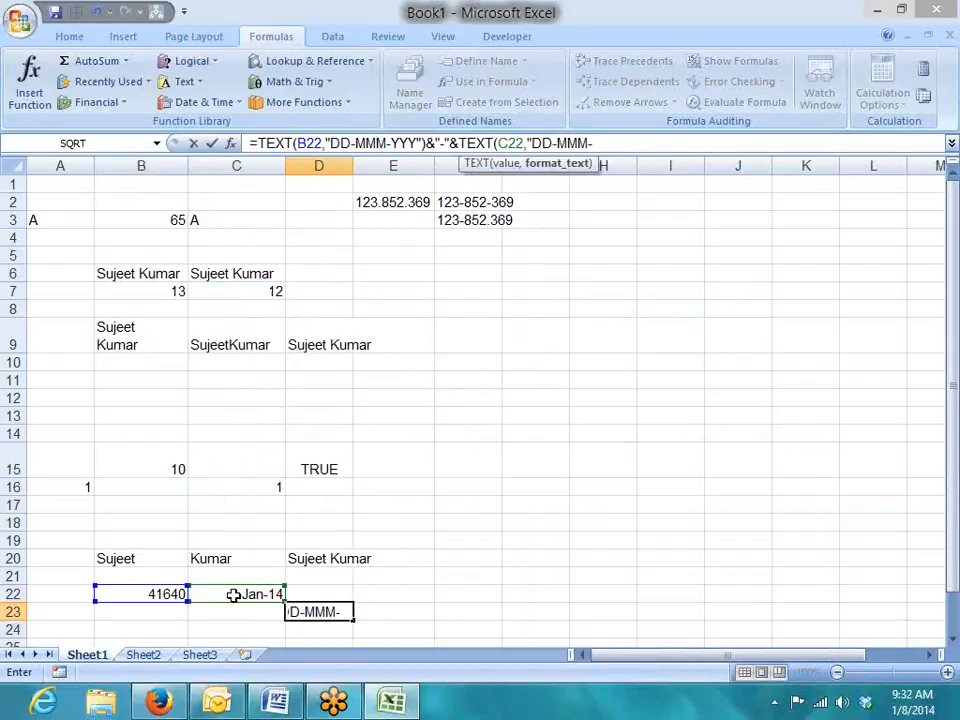
text(YYY)
text(Y")
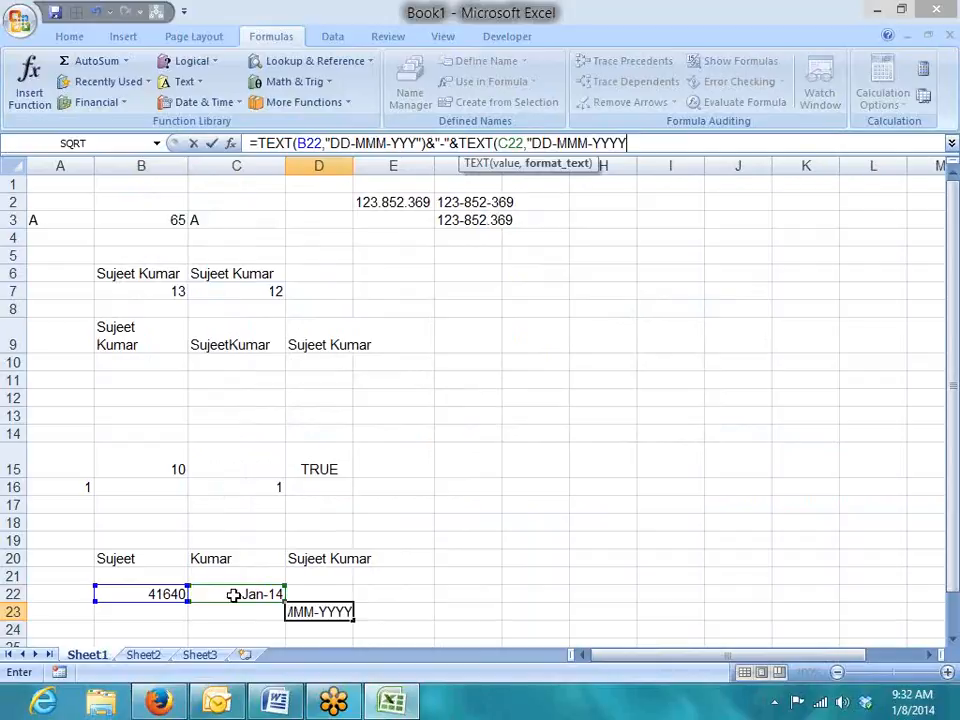
key(Return)
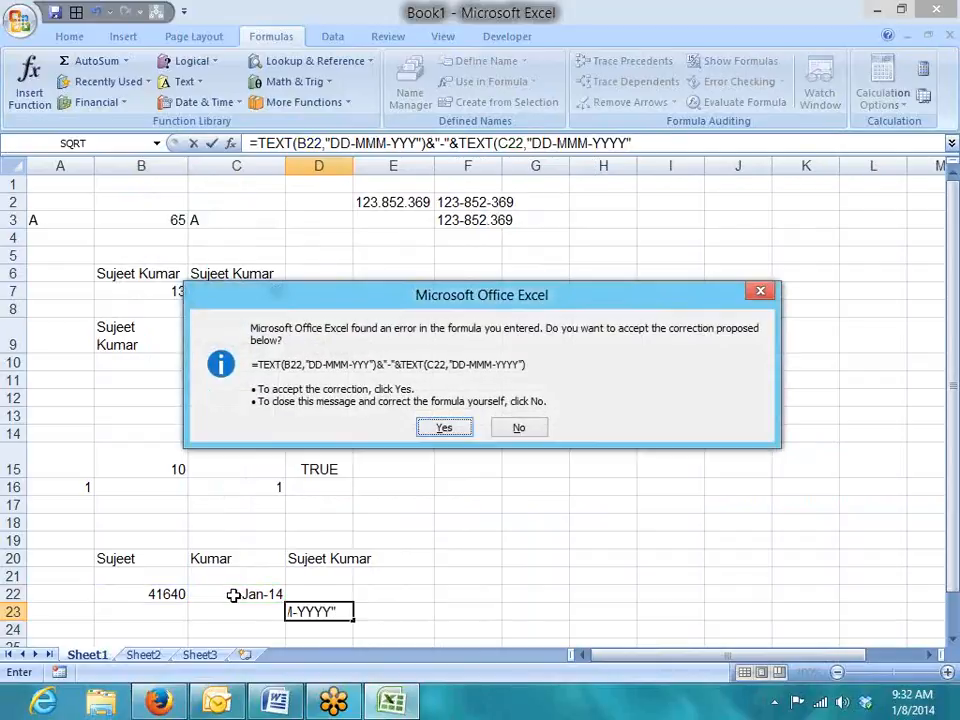
key(Return)
key(Down)
key(Down)
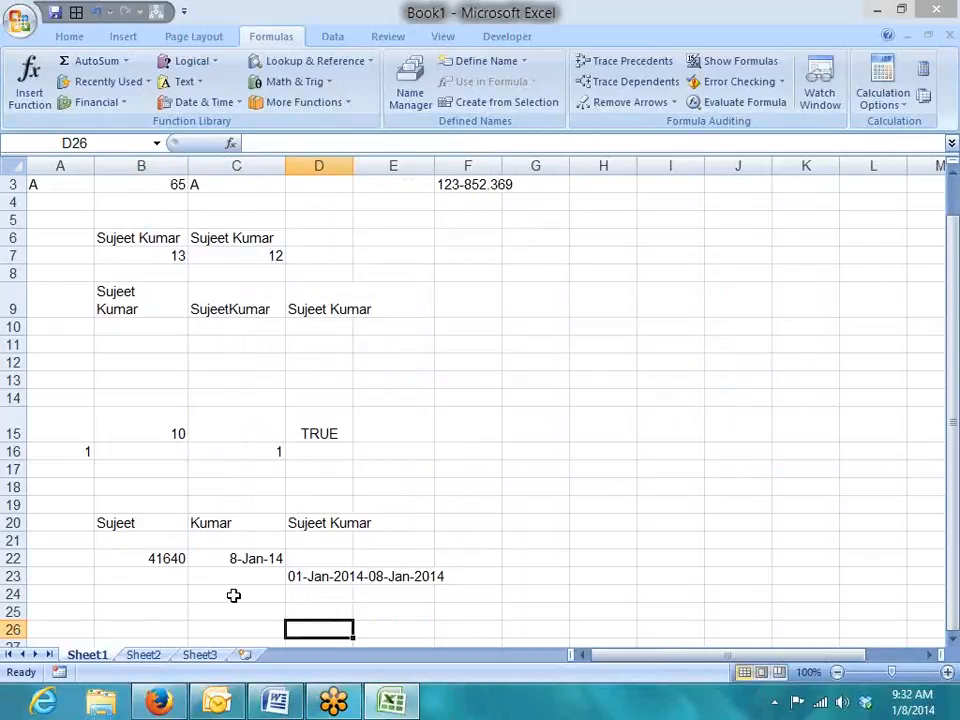
key(Up)
key(Up)
key(Up)
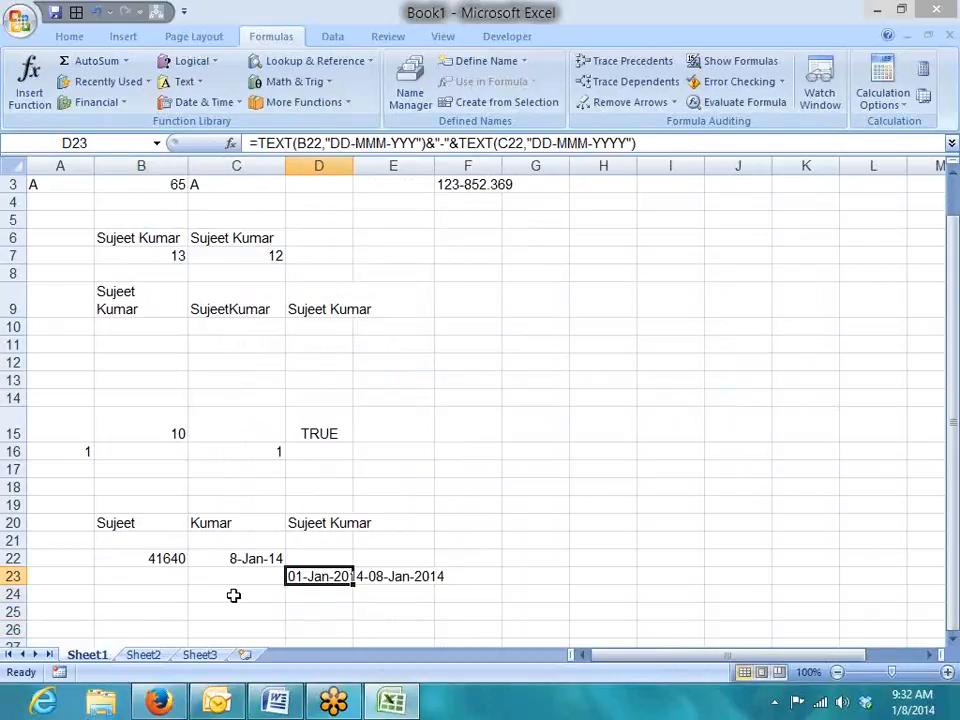
Replace the hyphen with " to " so D23 reads 01-Jan-2014 to 08-Jan-2014.
click(447, 147)
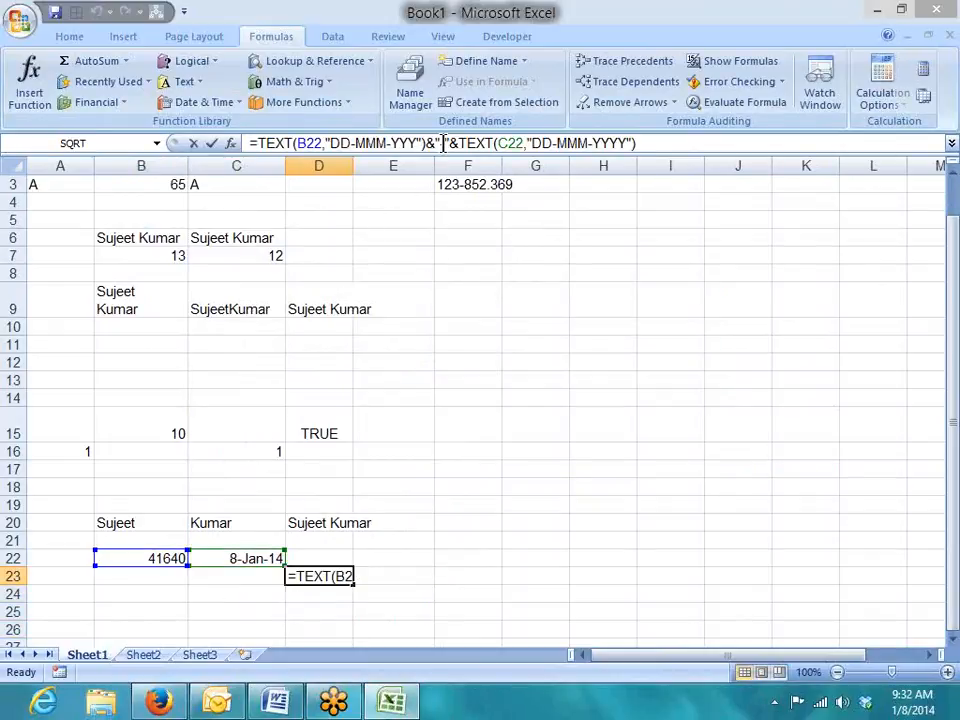
key(BackSpace)
text(to)
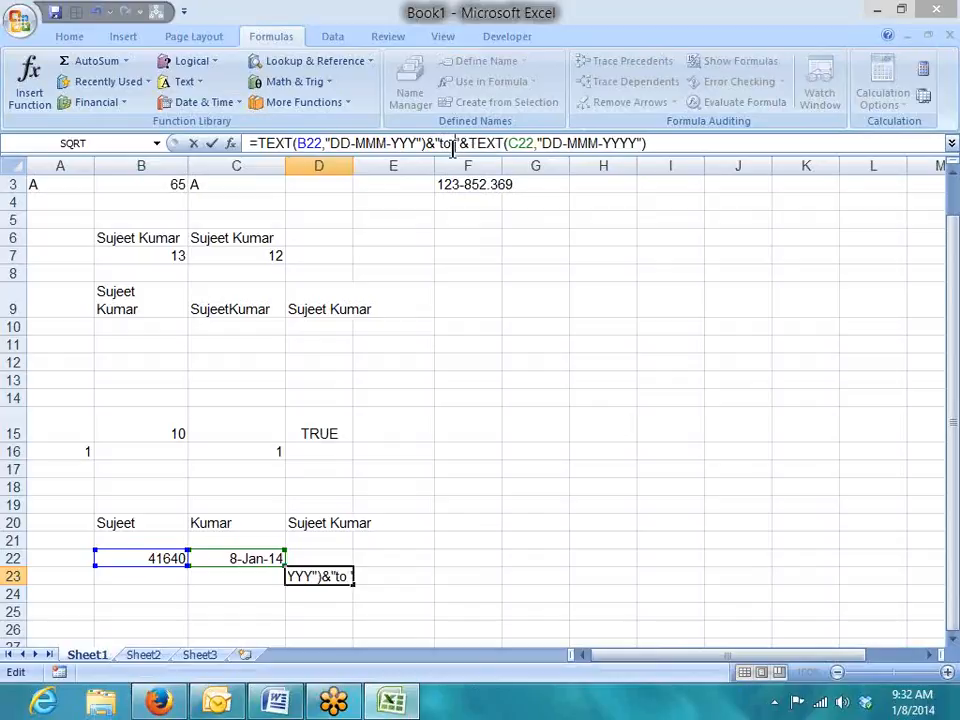
key(Return)
key(Up)
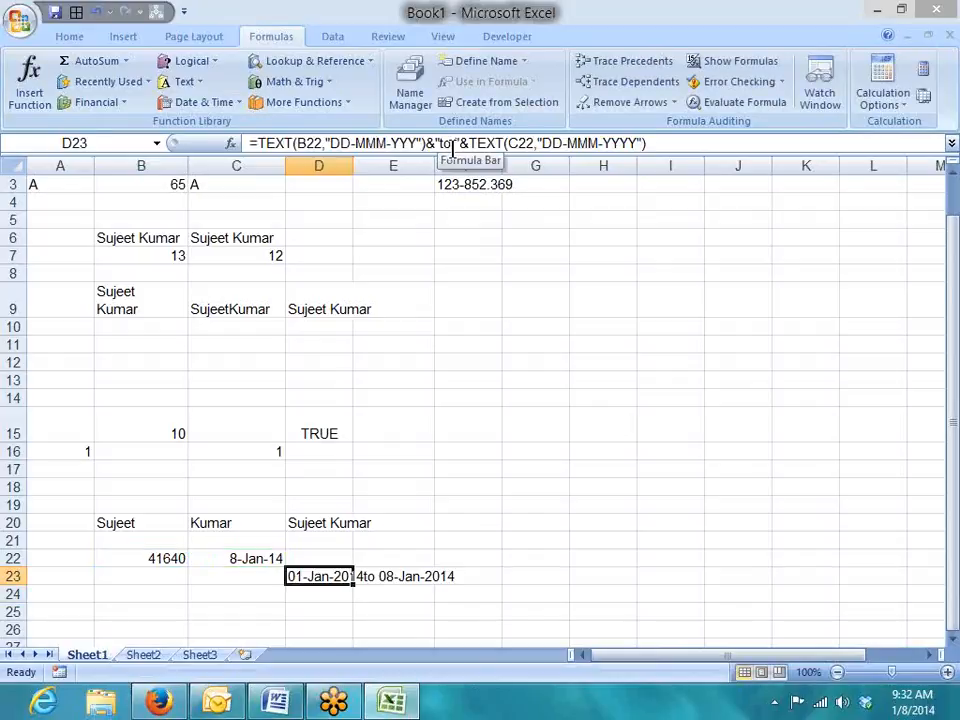
click(446, 147)
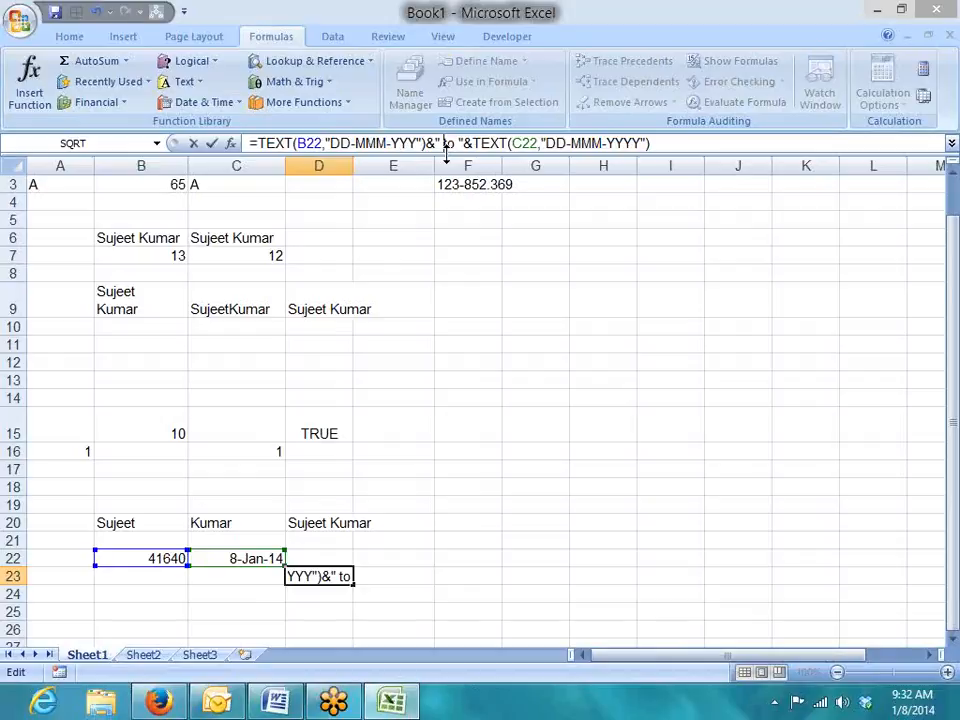
key(Return)
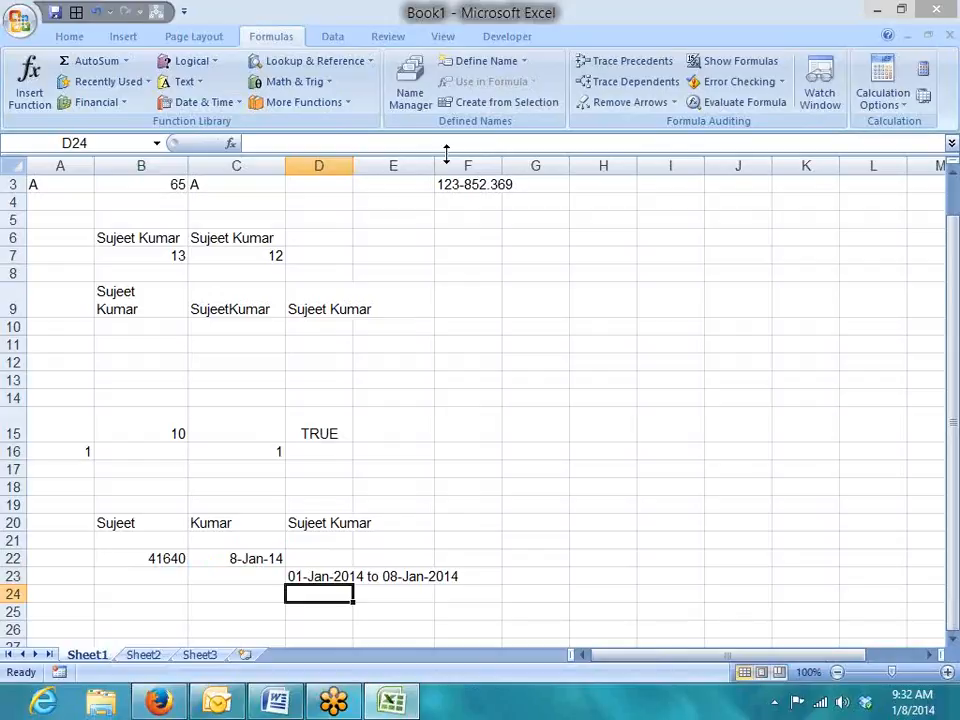
click(469, 255)
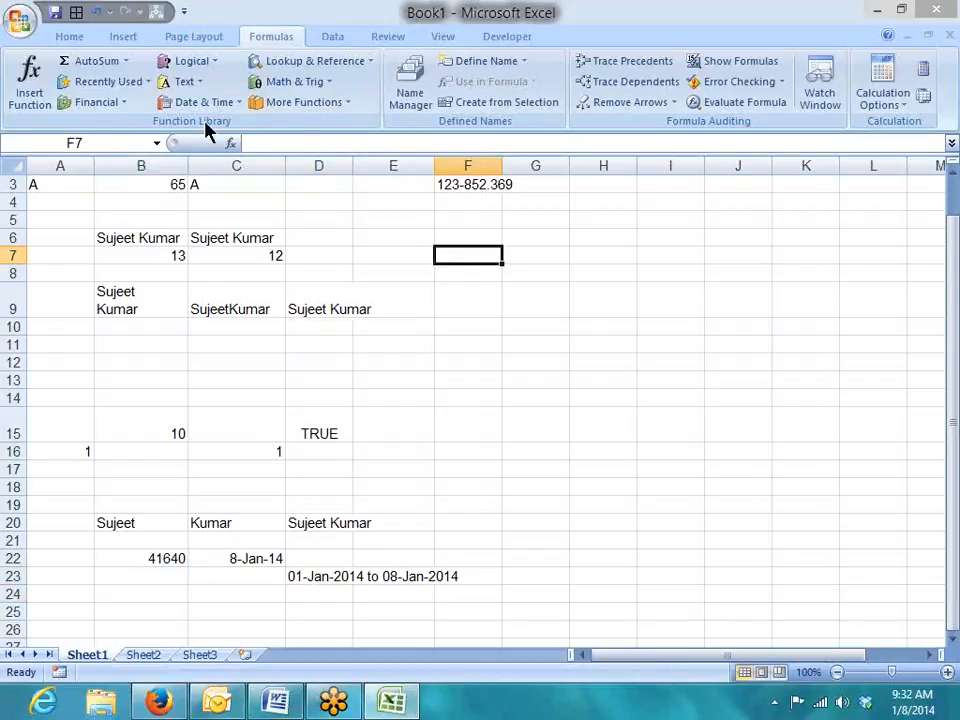
Enter the sample number 12541 in cell G5.
click(200, 86)
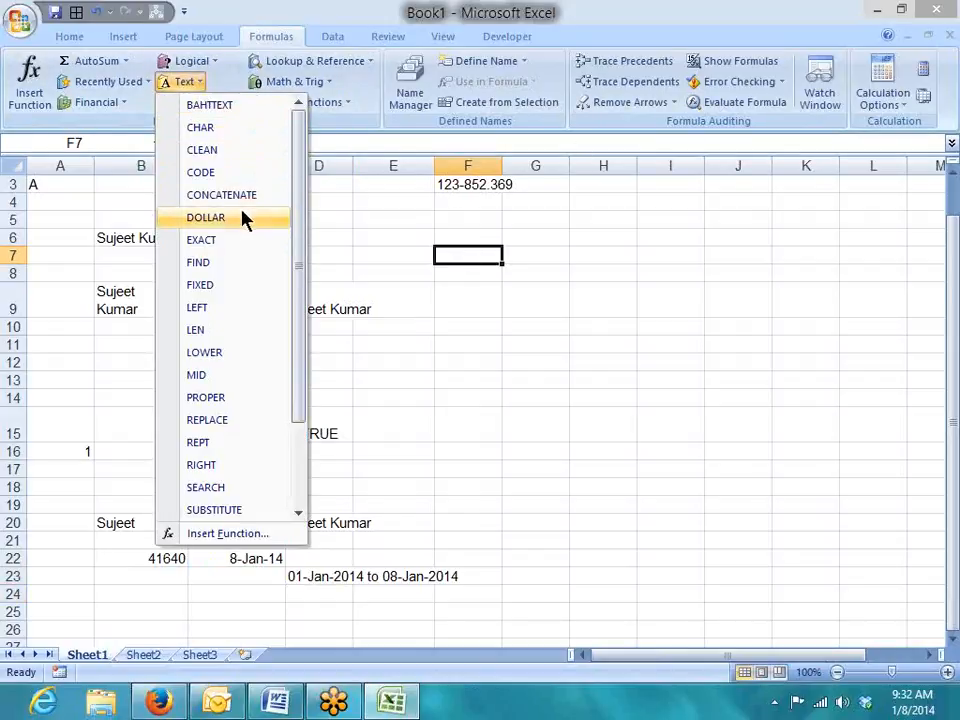
click(530, 255)
click(542, 221)
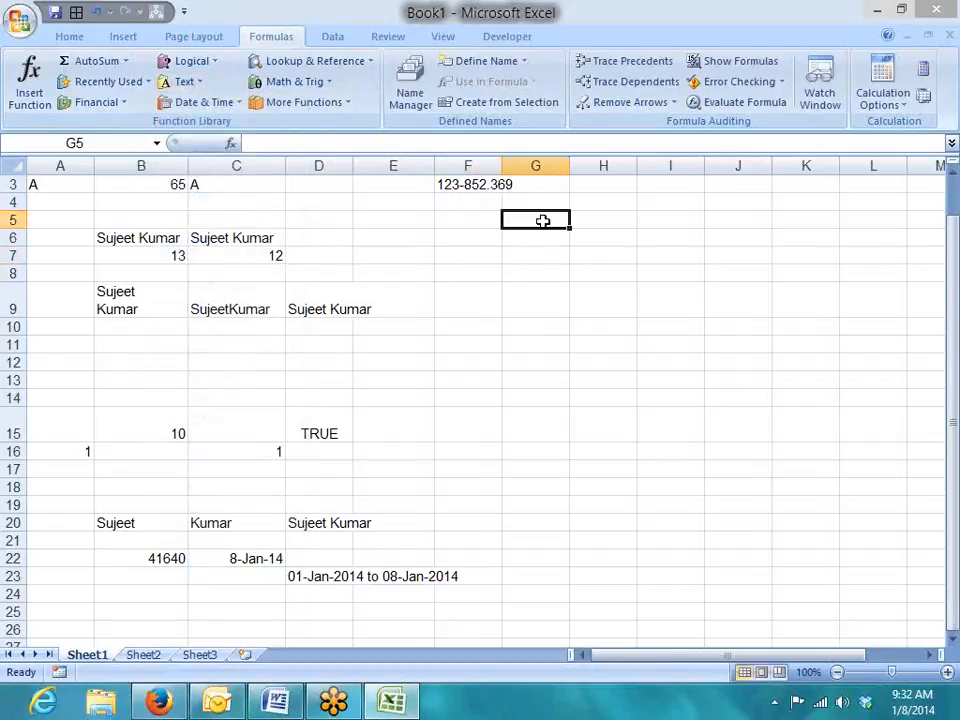
text(12541)
key(Return)
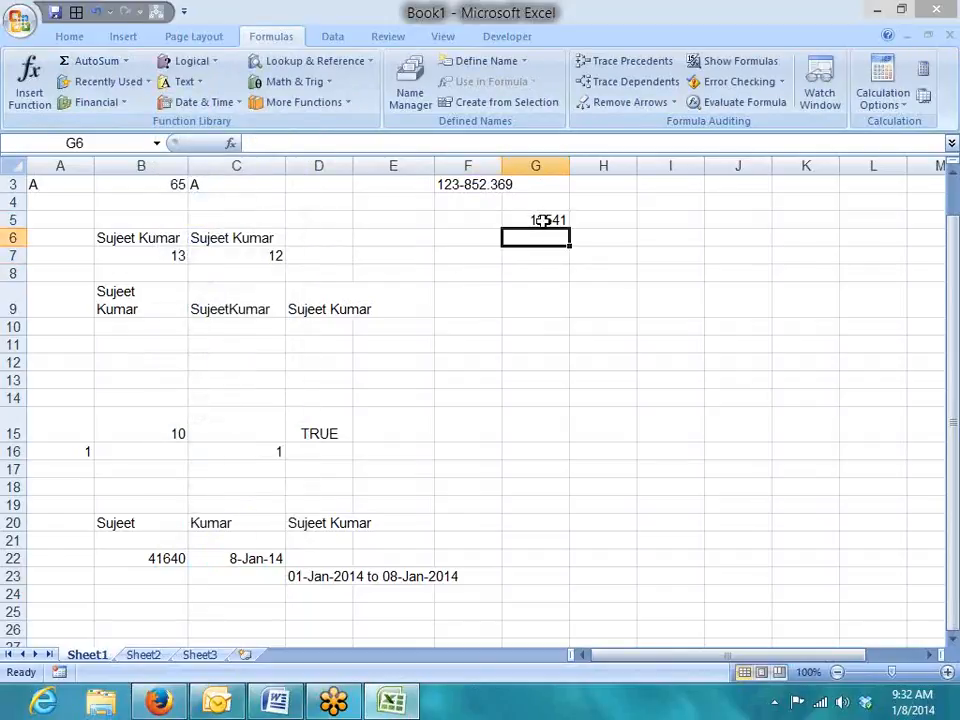
Preview G5 as a percentage and as a date, undoing each to keep the plain number.
click(540, 221)
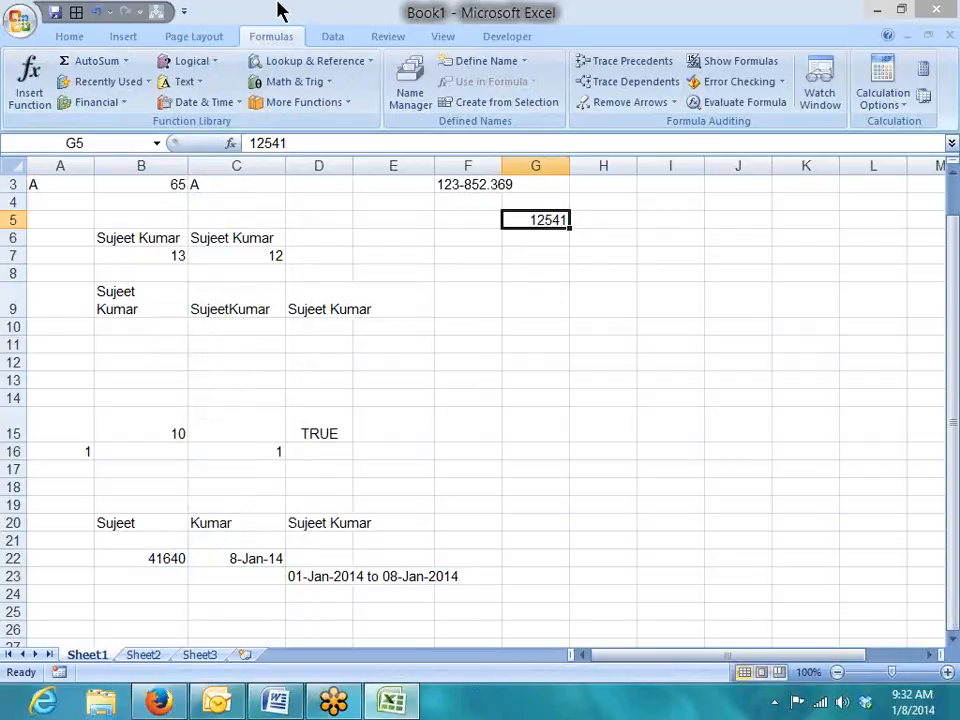
key(ctrl+5)
key(ctrl+5)
text(%)
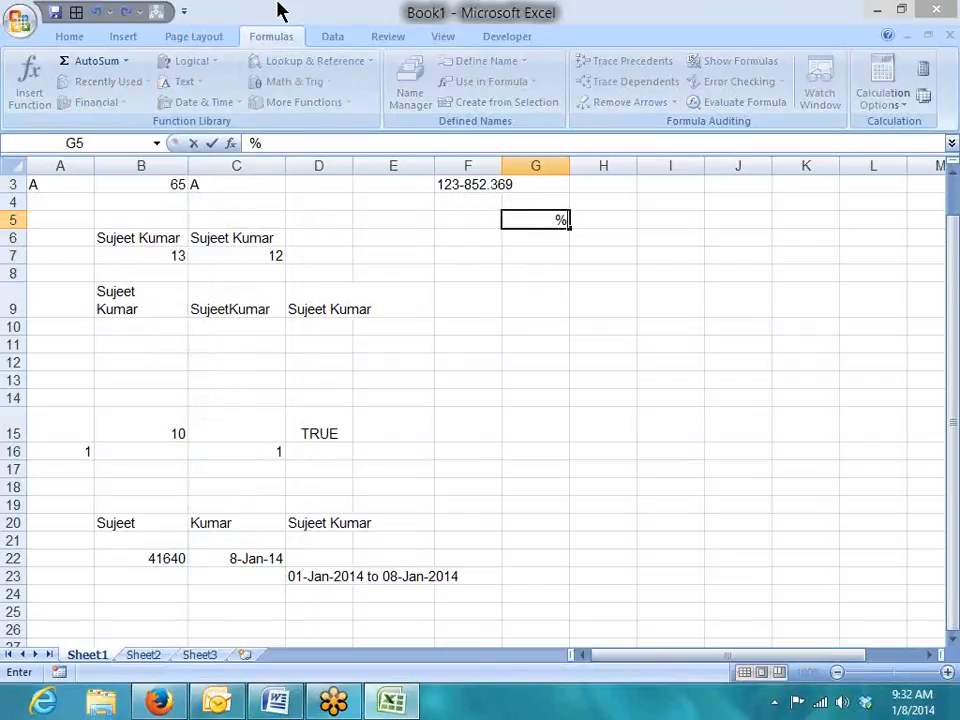
key(Escape)
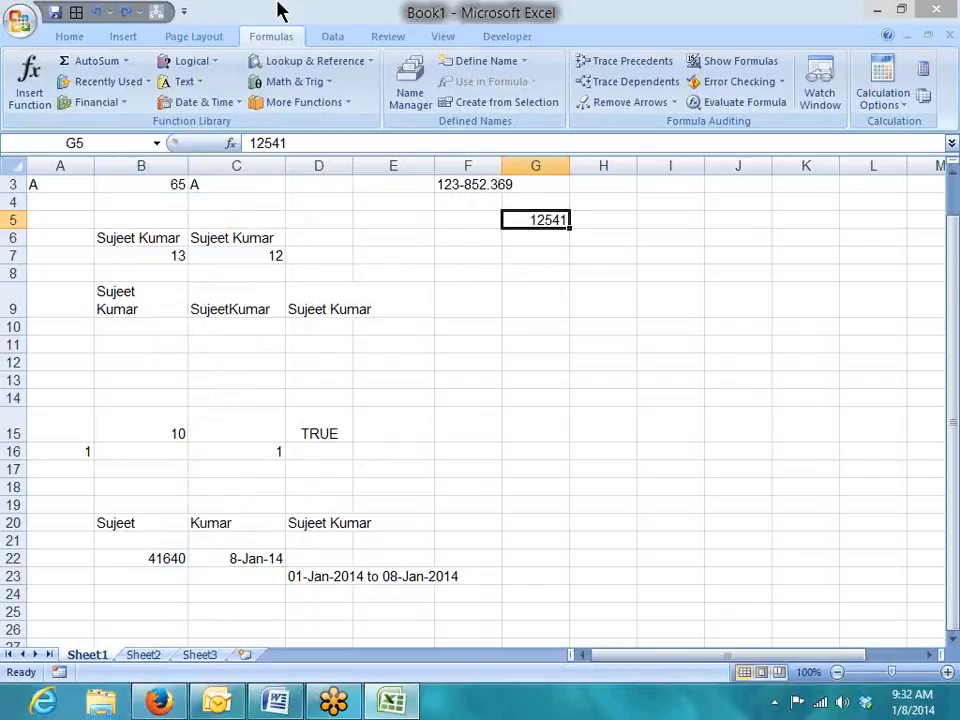
key(ctrl+shift+5)
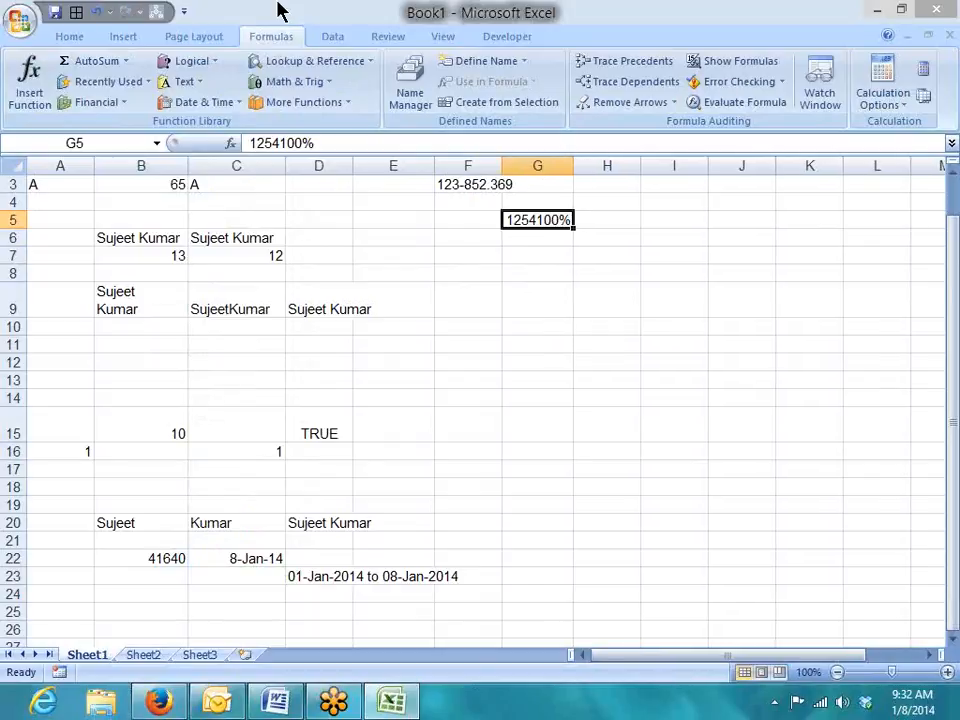
key(ctrl+z)
key(ctrl+shift+3)
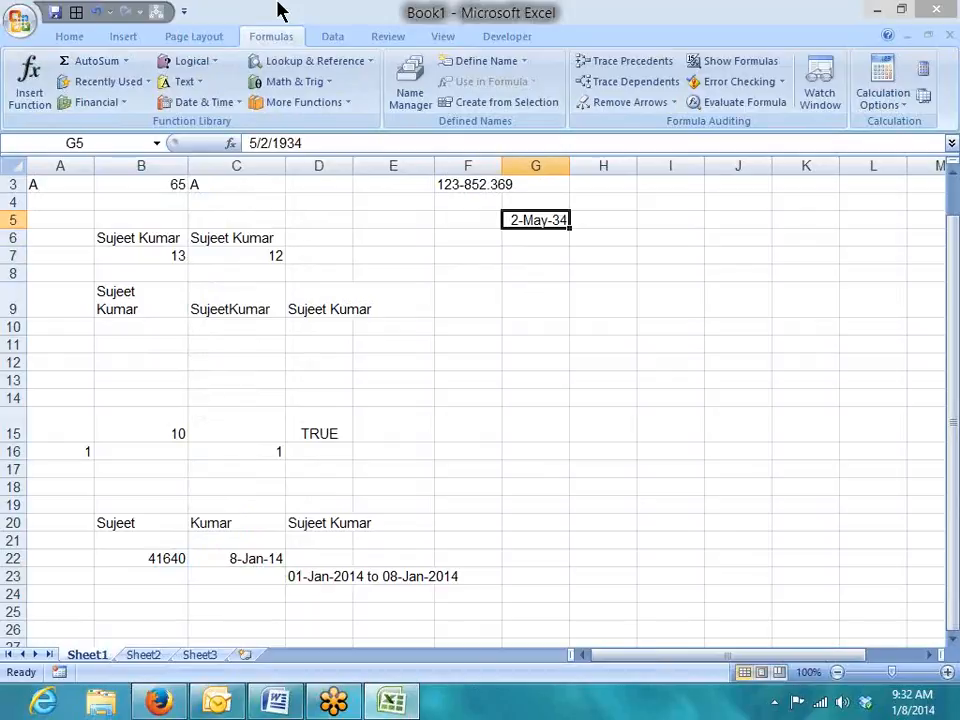
key(ctrl+z)
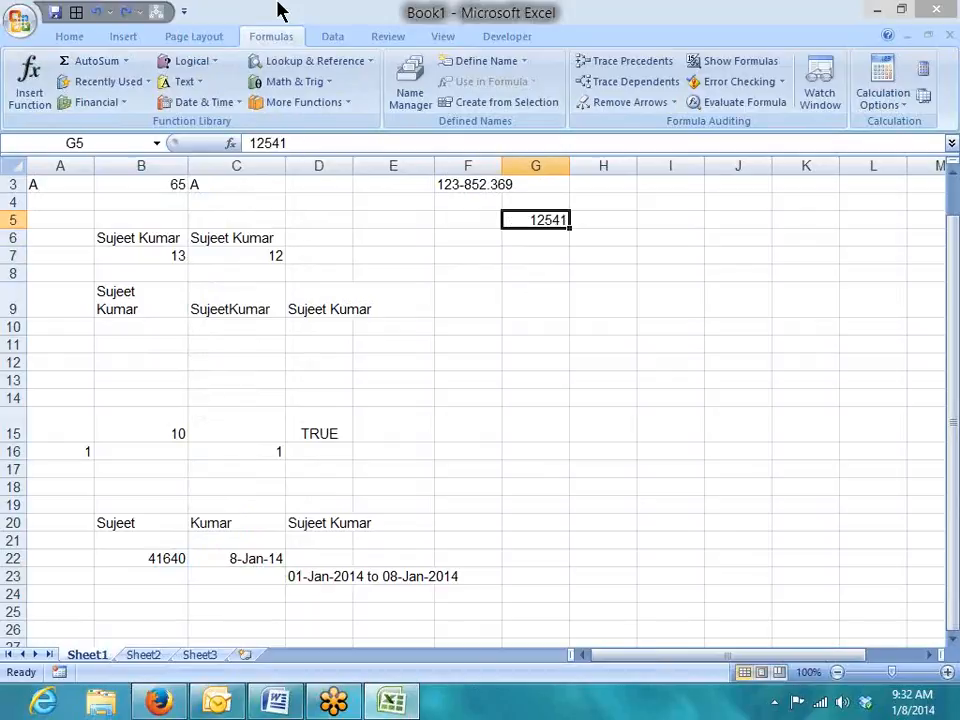
key(Down)
key(Down)
Enter =DOLLAR(G5) in G7 to show $12,541.00.
text(=do)
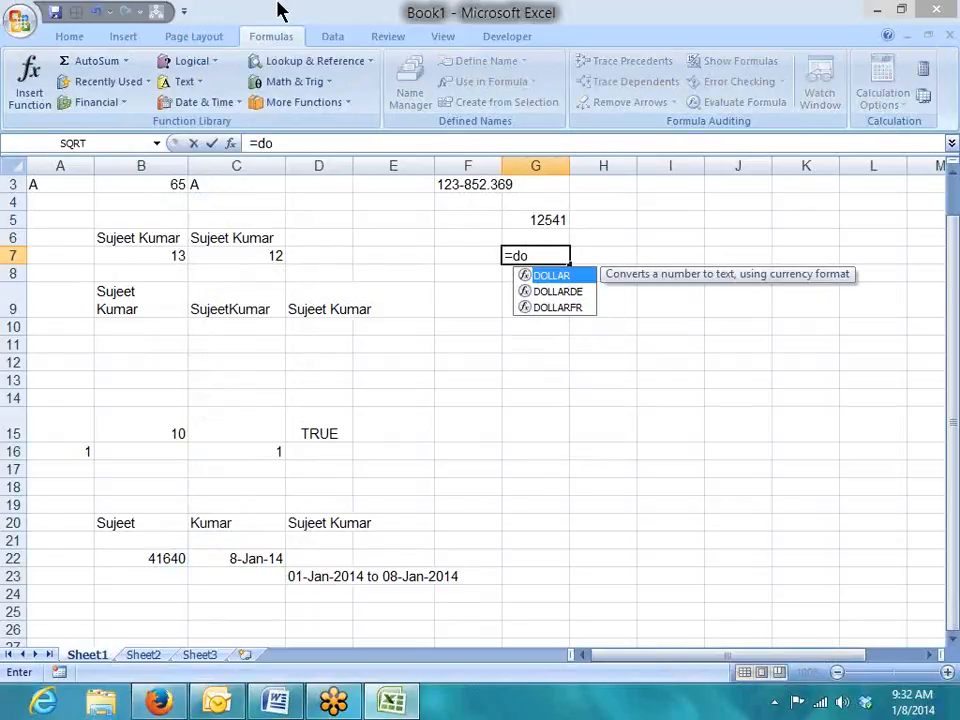
key(Tab)
key(Up)
key(Up)
key(Return)
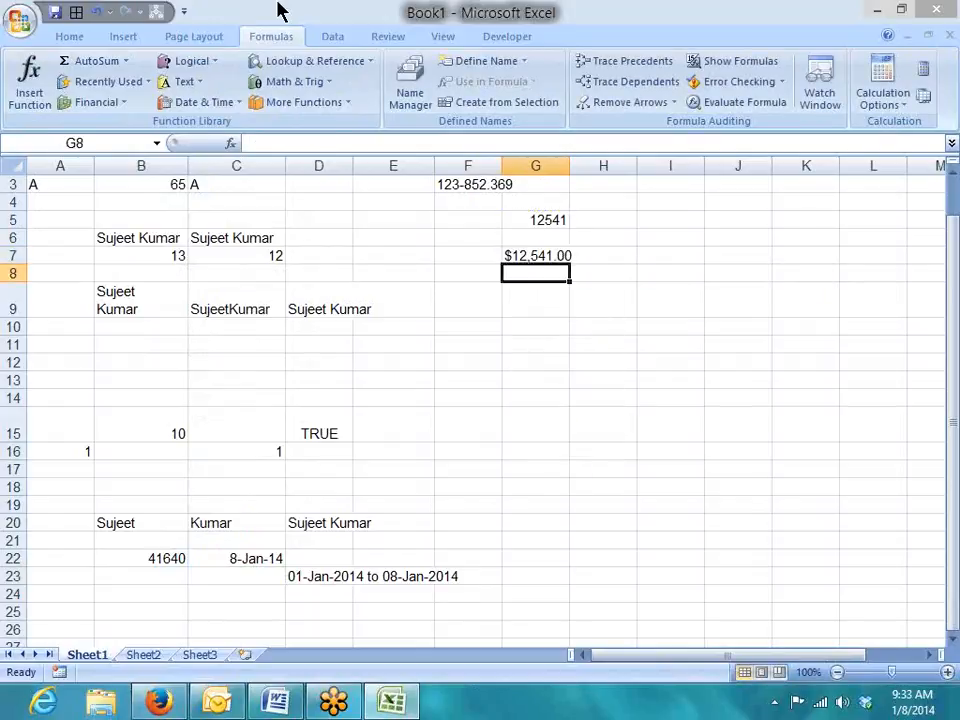
Enter =FIXED(G5) in G9 to show 12,541.00.
key(Down)
text(=fi)
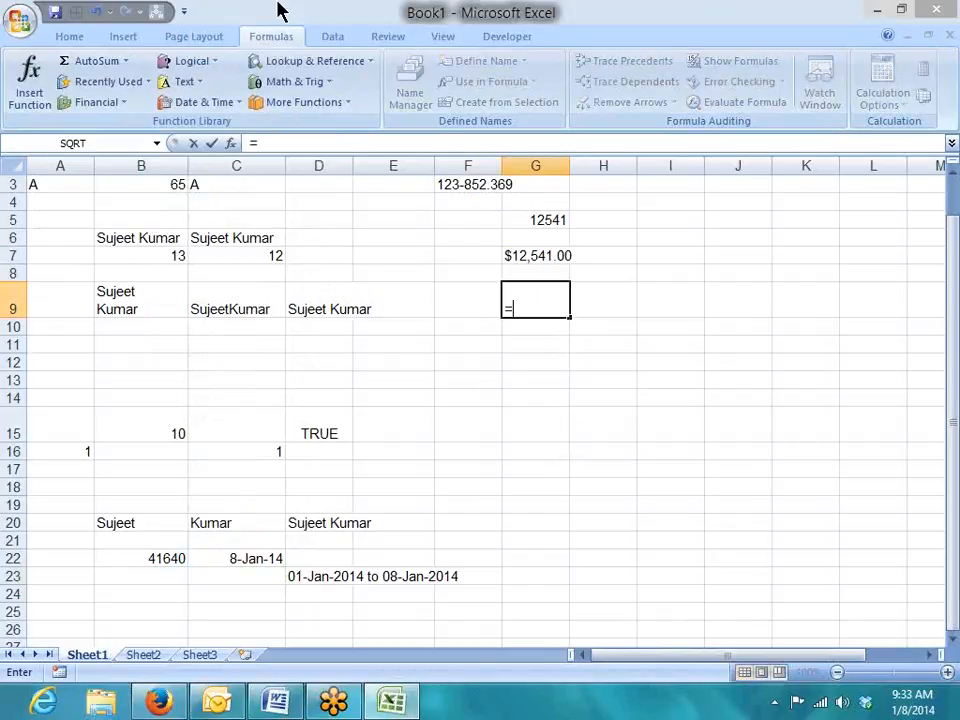
key(Down)
key(Down)
key(Down)
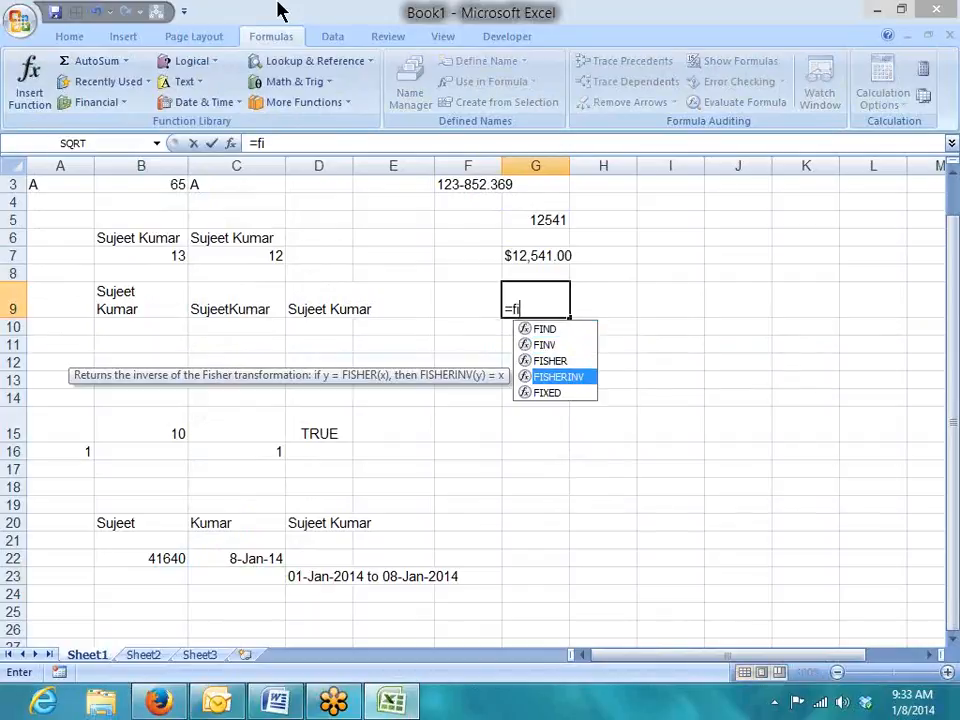
key(Down)
key(Tab)
key(Up)
key(Up)
key(Up)
key(Up)
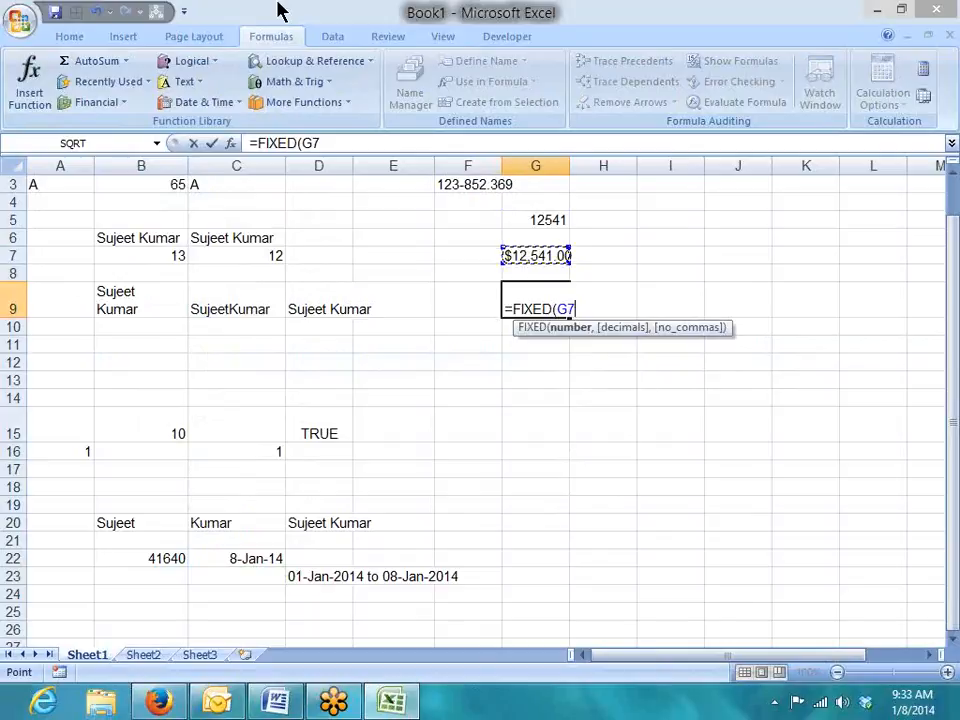
key(Return)
key(Up)
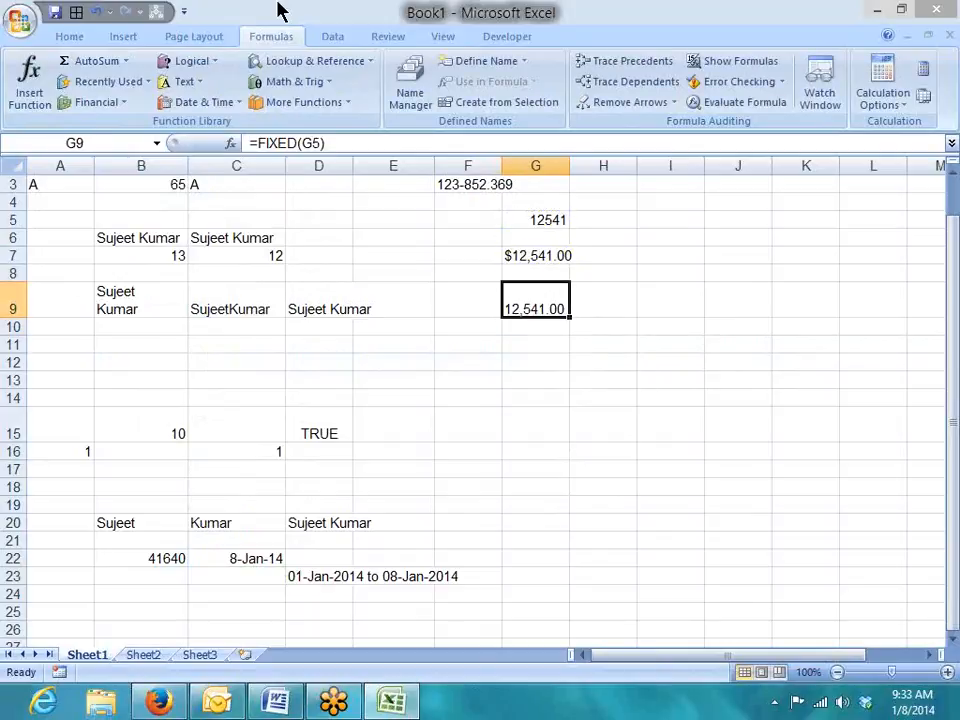
Apply Percent Style, then Accounting, then Percent Style to G9; it still reads 12,541.00.
click(90, 38)
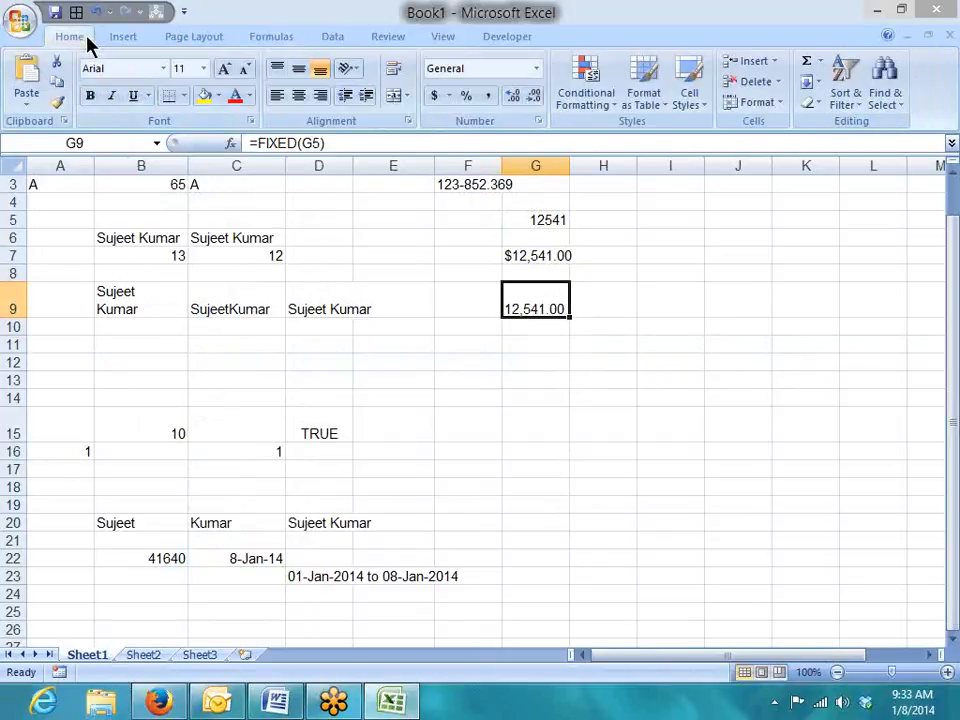
click(465, 98)
click(433, 97)
click(467, 98)
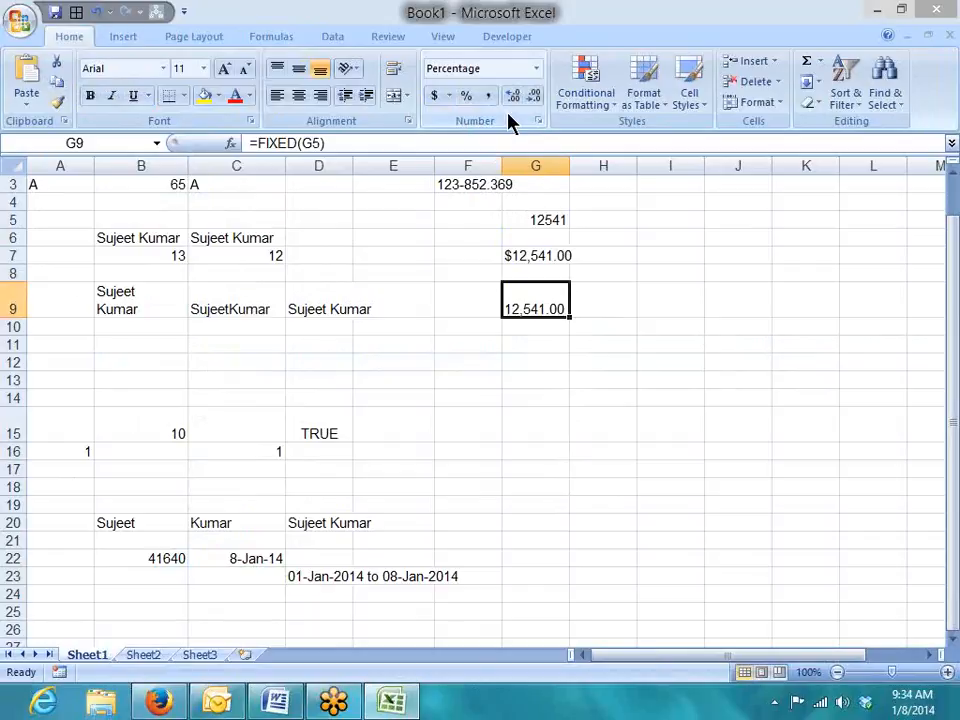
Scroll down and select empty cell B27 below the earlier examples.
click(491, 452)
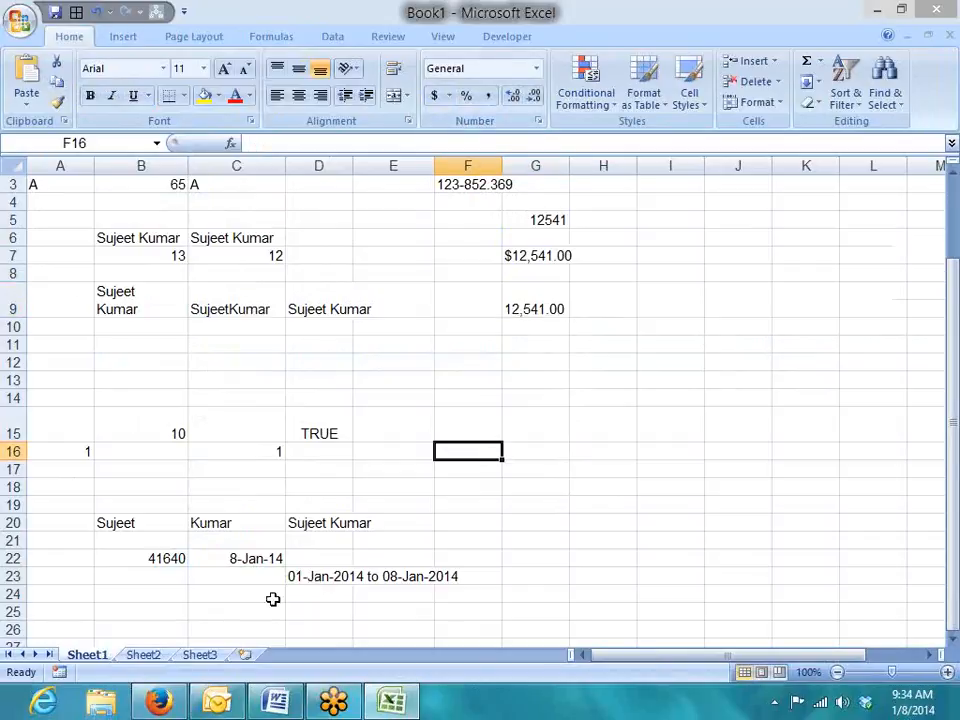
scroll(138, 532, down, 2)
click(138, 532)
Browse the Text function list on the Formulas ribbon, then pick a blank cell for the next example.
click(125, 38)
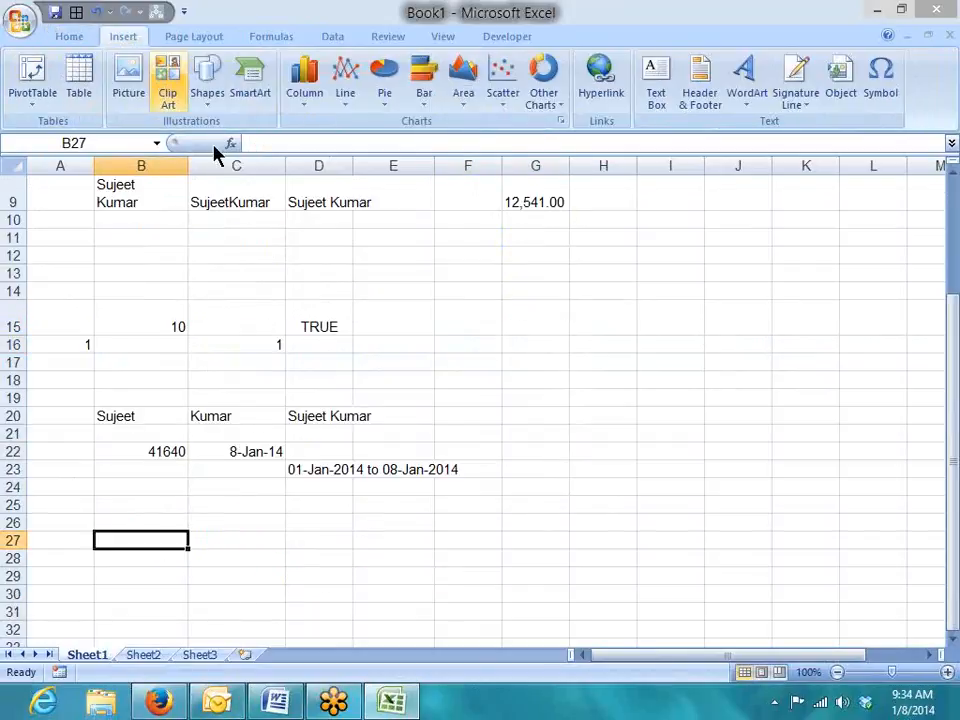
click(266, 38)
click(188, 83)
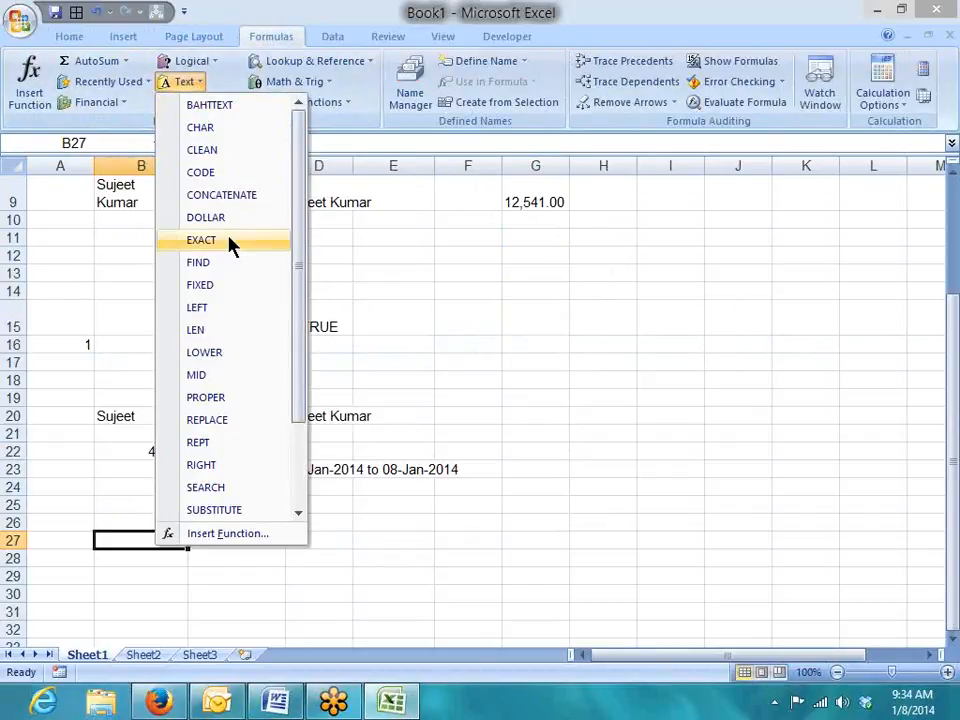
scroll(542, 326, up, 3)
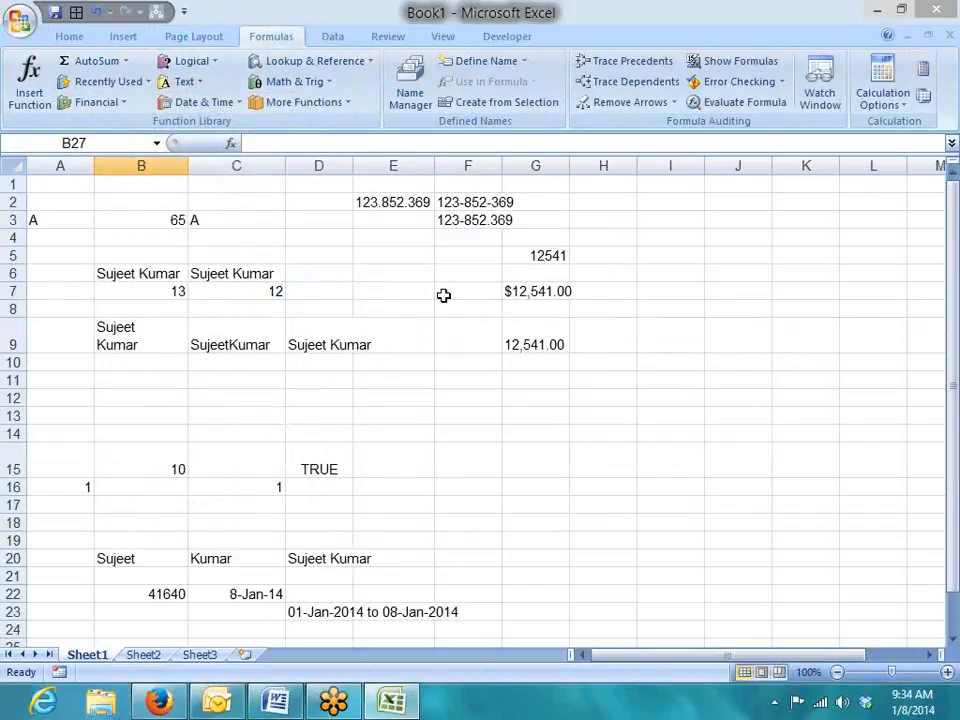
scroll(444, 294, down, 3)
scroll(405, 294, down, 5)
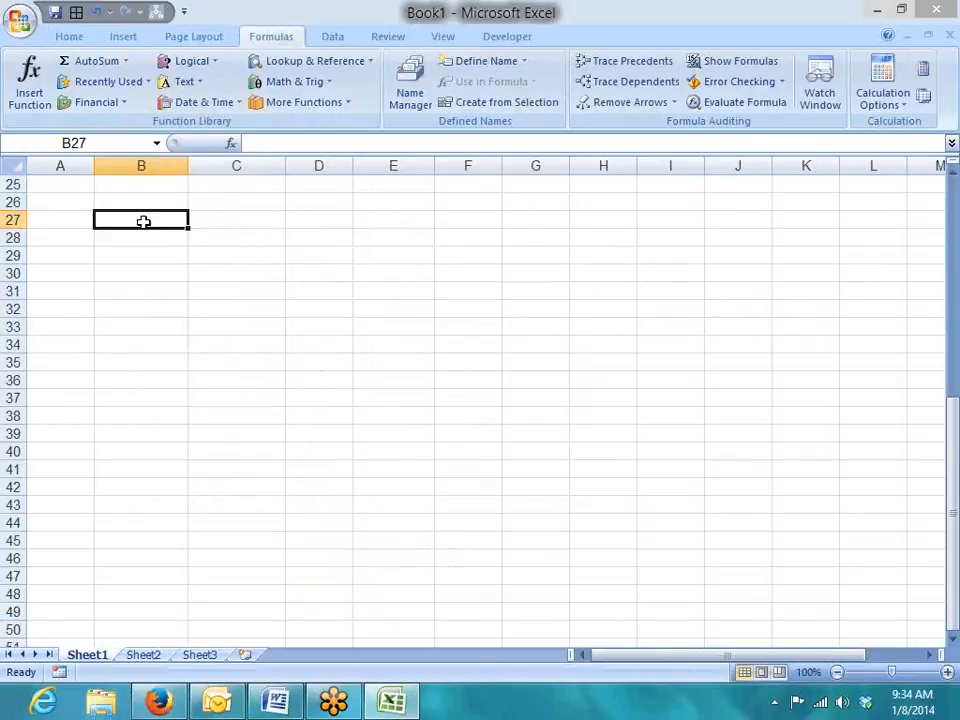
click(147, 254)
Enter Ram in B29 and RAM in C29.
text(Ram)
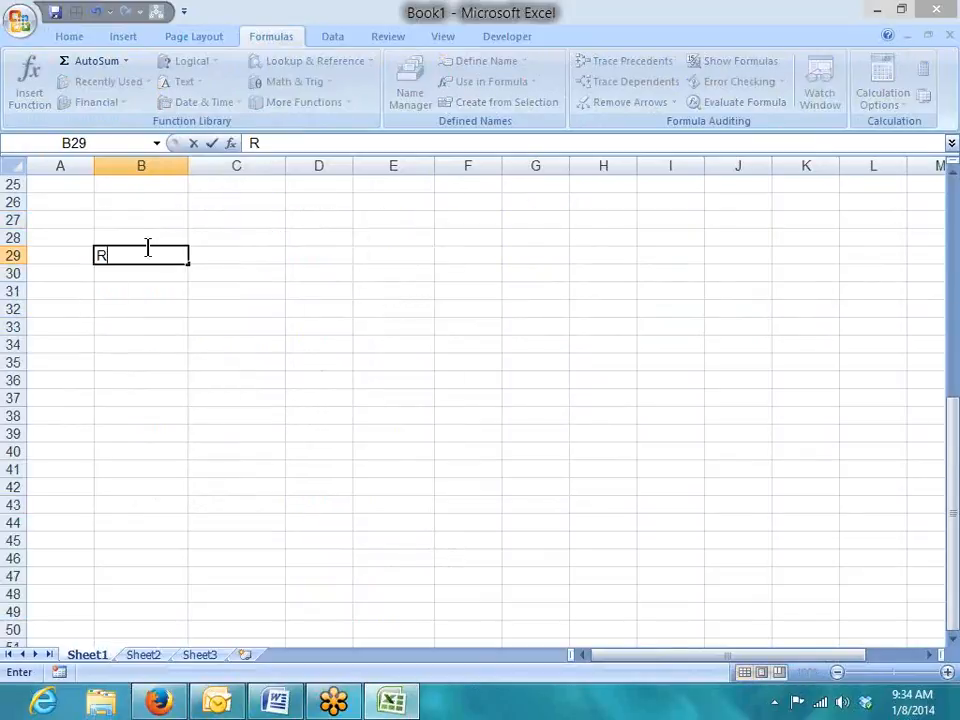
key(Tab)
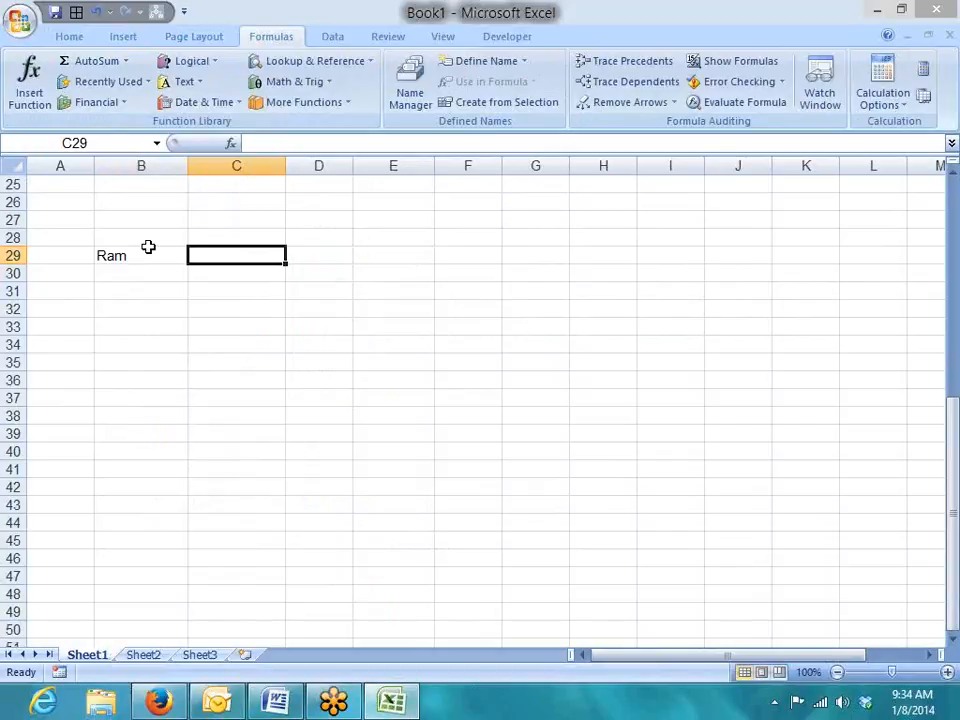
text(R)
text(M)
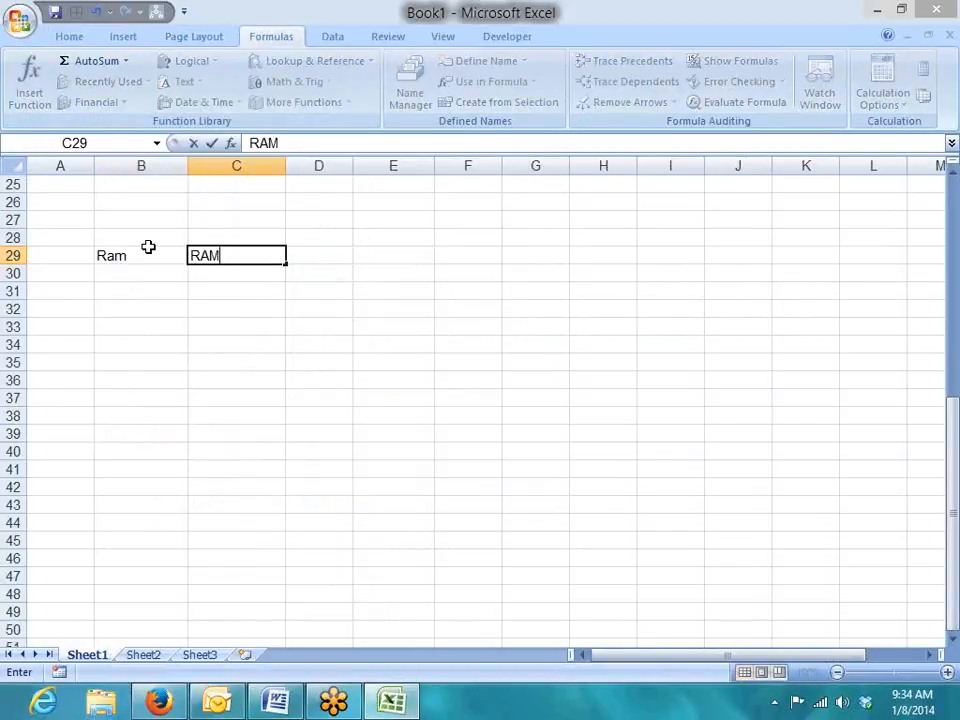
key(Return)
key(Up)
key(Right)
key(Right)
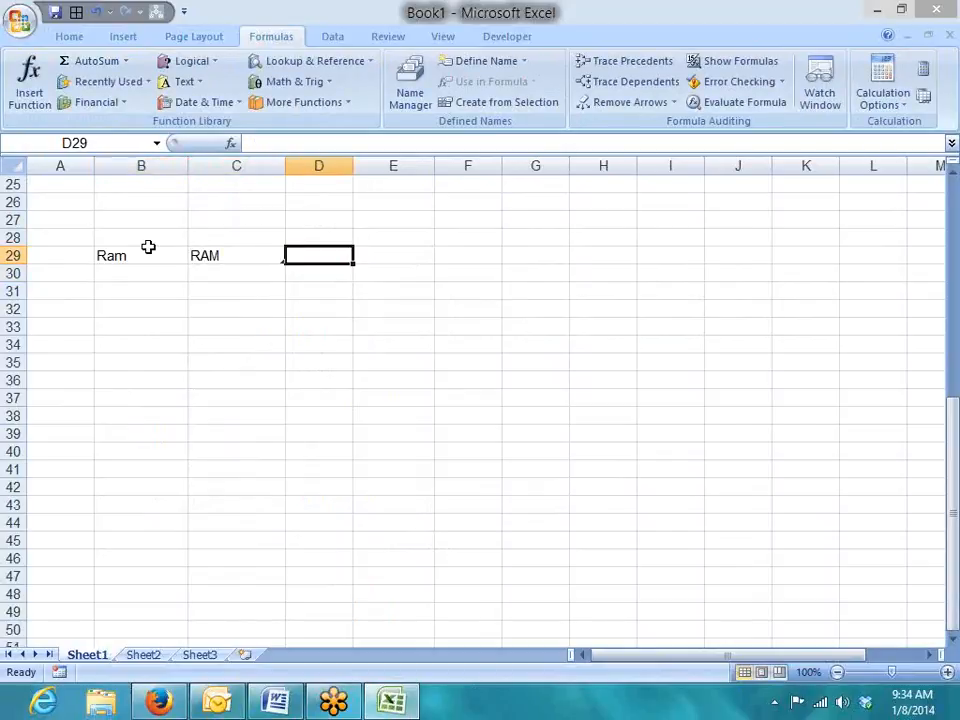
Enter =B29=C29 in D29, returning TRUE despite the case difference.
text(=)
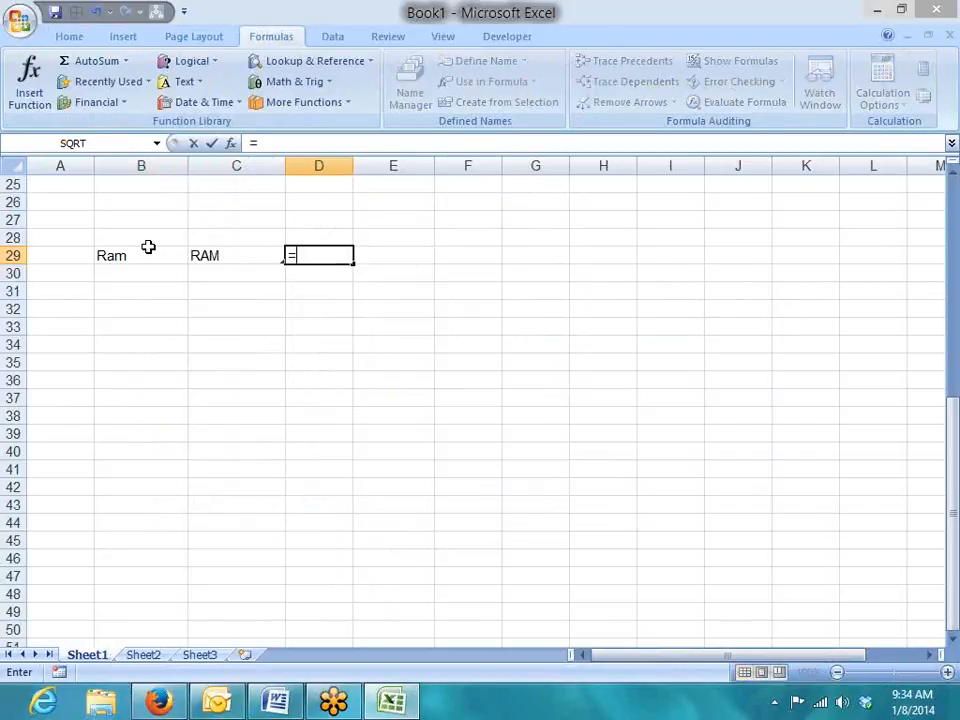
key(Left)
key(Left)
text(=)
key(Left)
key(Return)
key(Up)
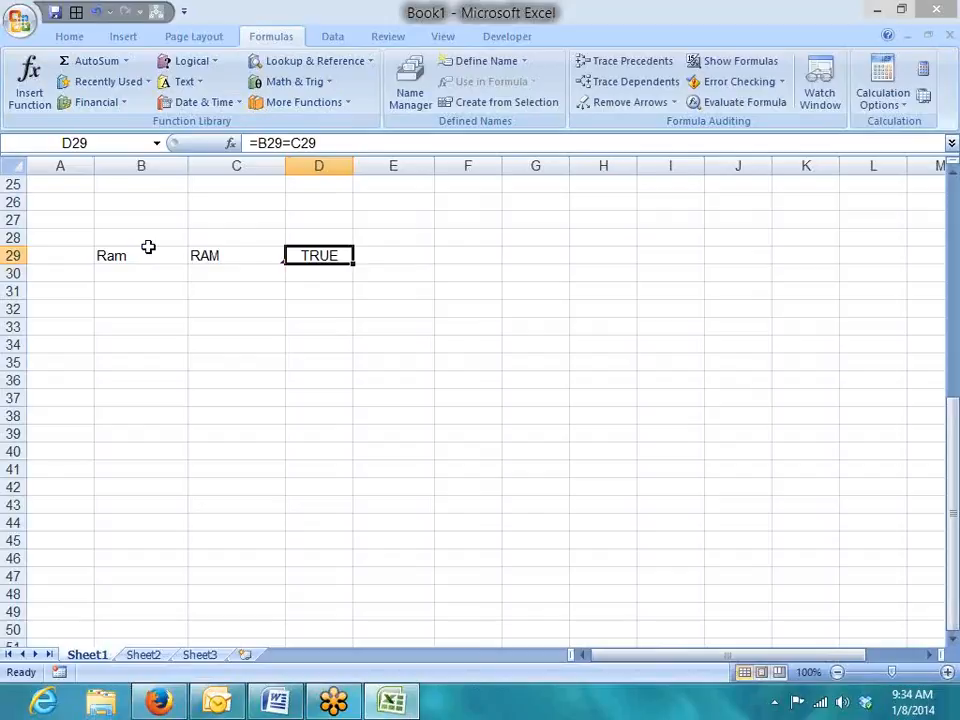
key(Right)
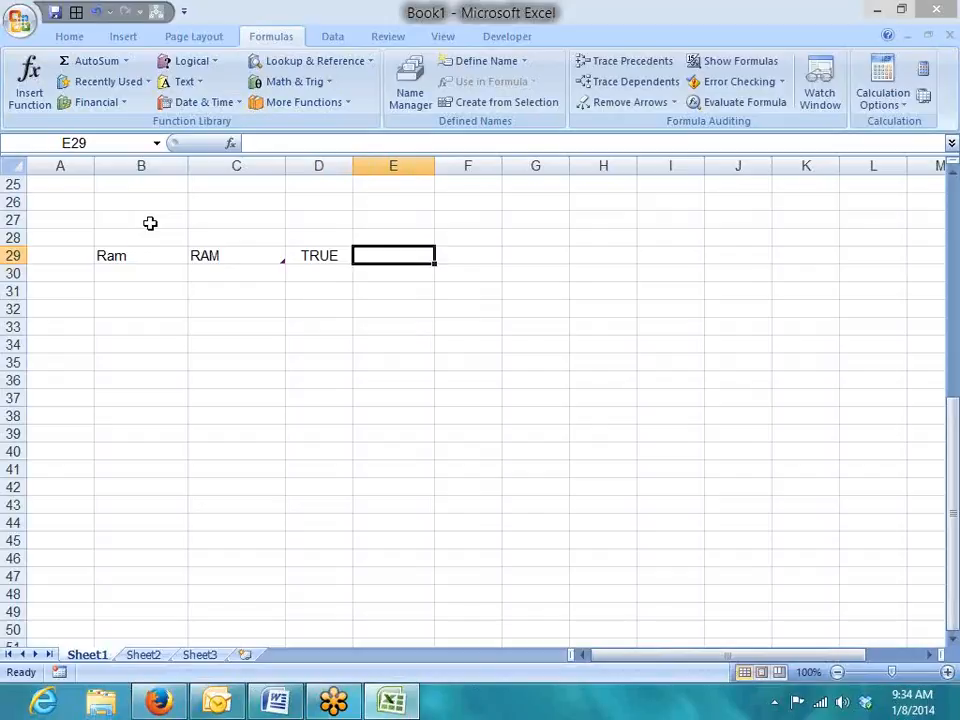
Enter =EXACT(B29,C29) in E29, returning FALSE.
text(=ex)
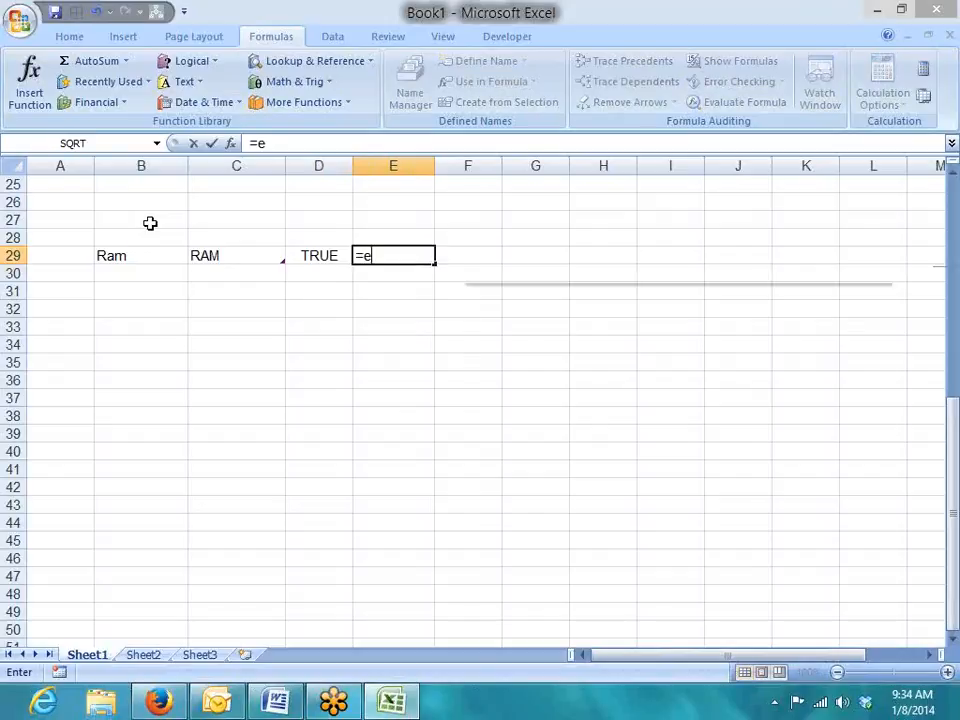
key(Tab)
key(Left)
key(Left)
key(Left)
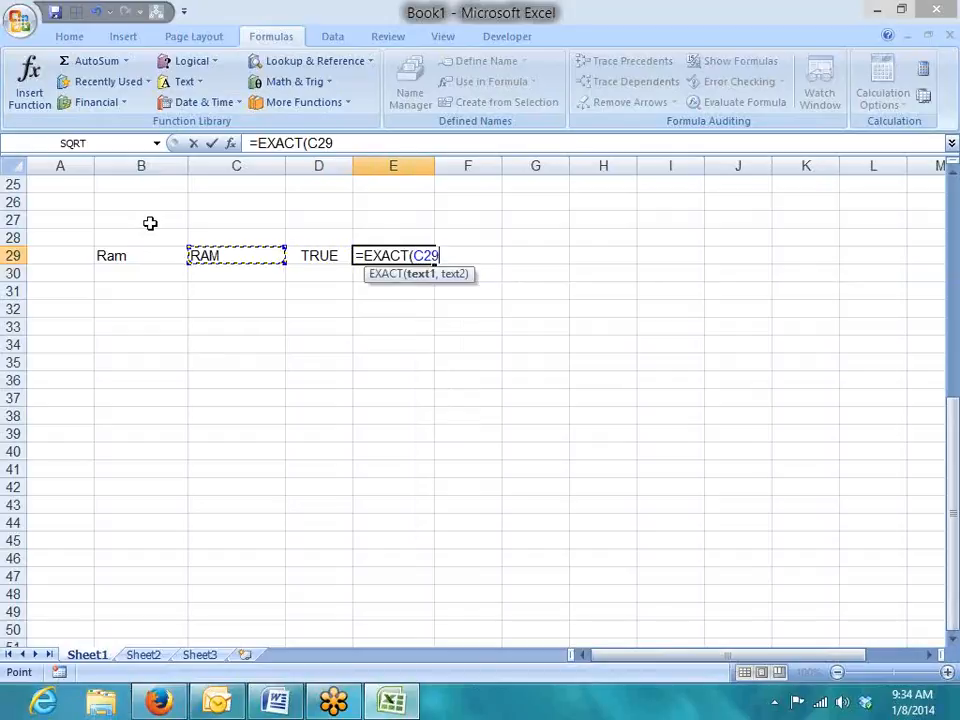
text(,)
key(Left)
key(Left)
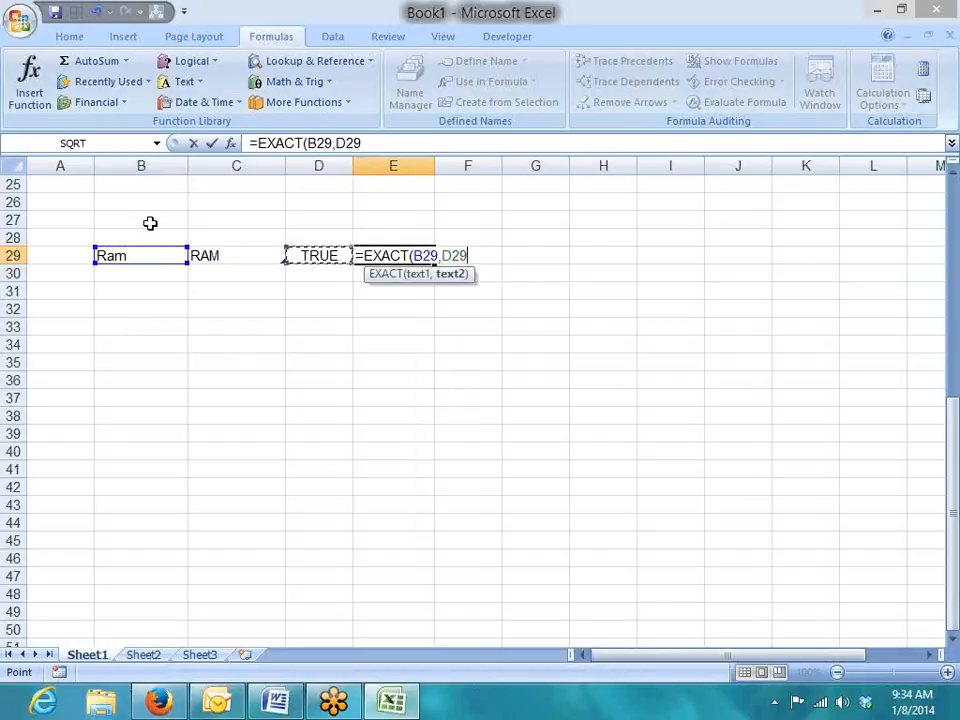
key(Return)
key(Up)
Retype B29 as RAM so both words match exactly.
key(Left)
key(Left)
key(Left)
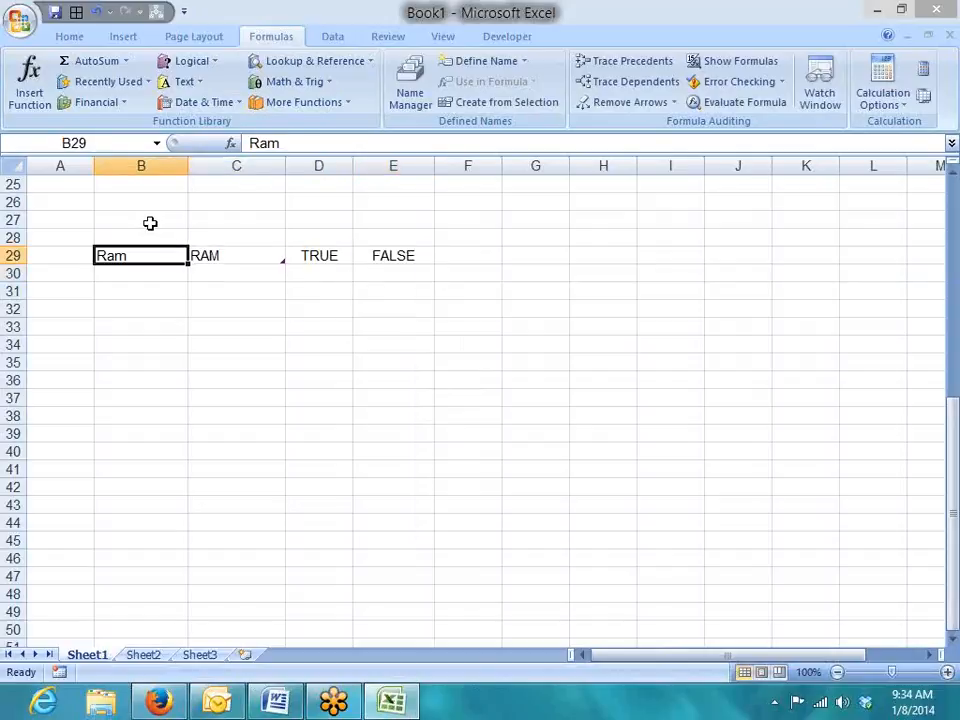
text(RAM)
key(Return)
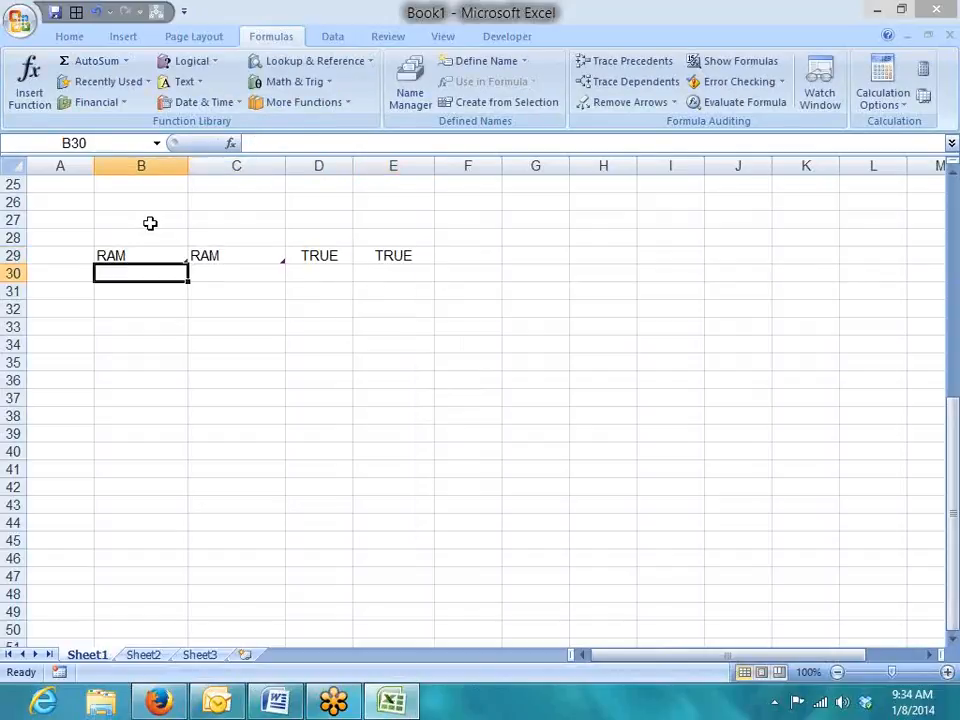
key(Up)
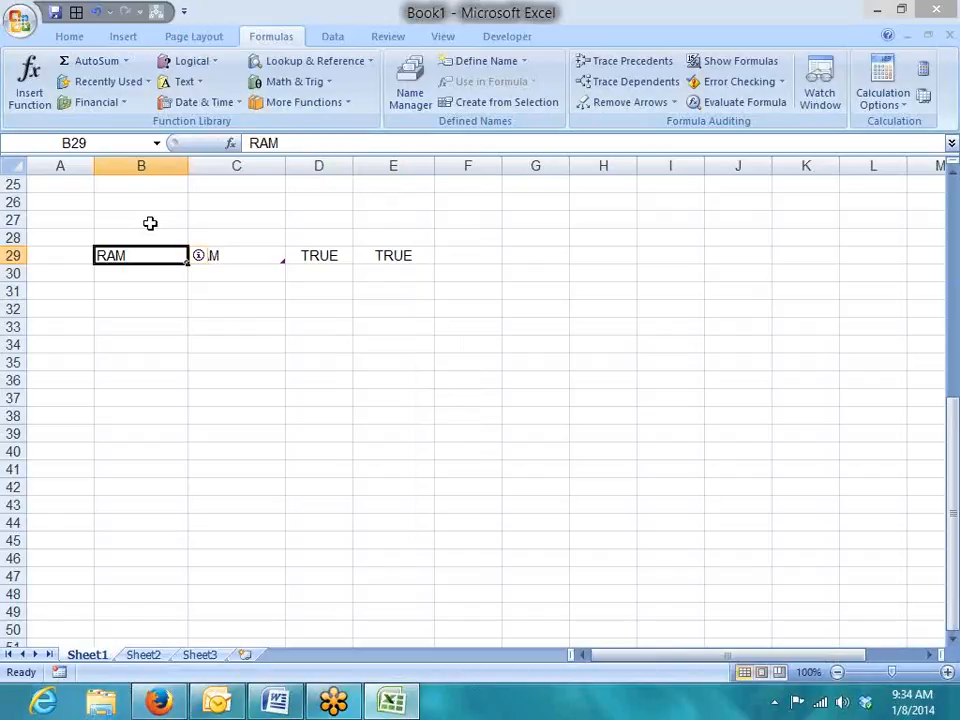
key(Down)
key(Down)
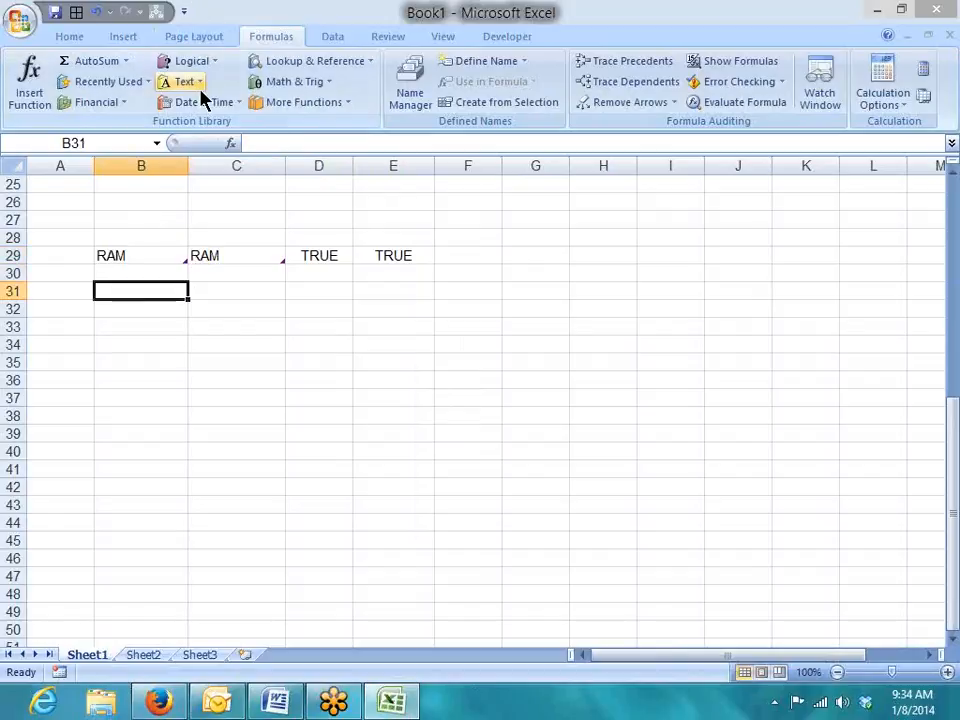
Browse and close the Text function list, then switch to the empty Sheet2.
click(199, 84)
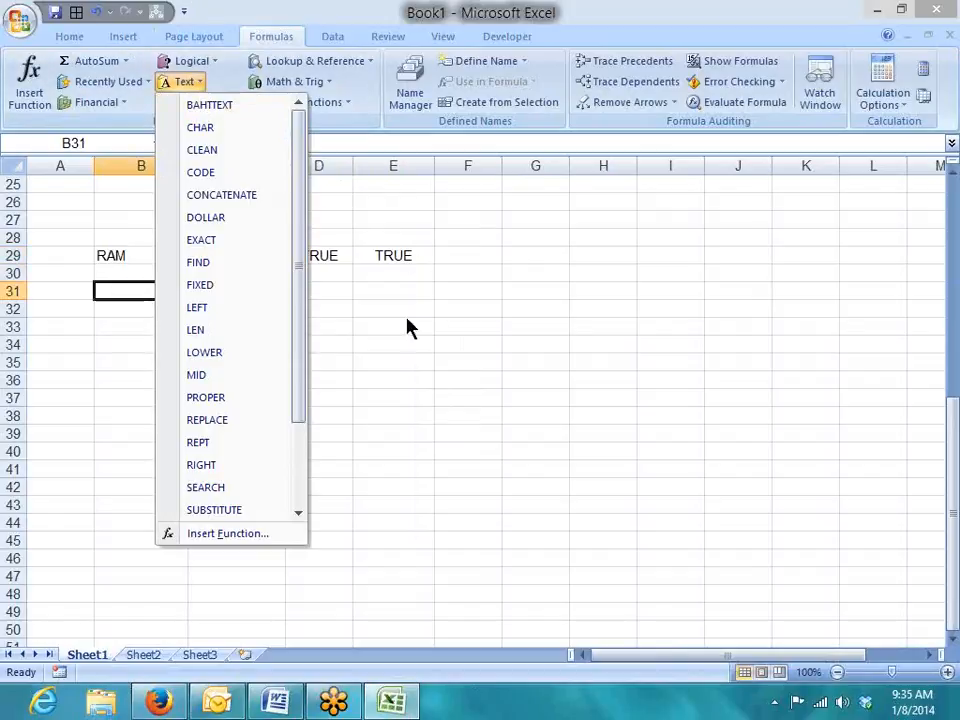
click(392, 375)
scroll(157, 647, up, 2)
click(157, 647)
click(154, 655)
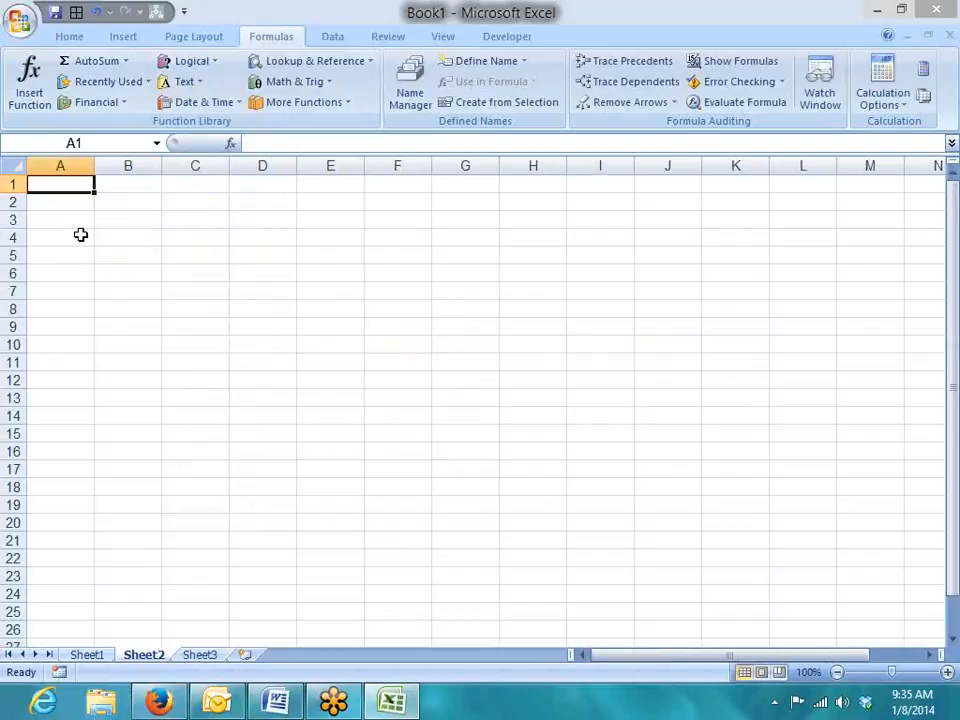
Type a person's full name in A1 and autofit column A to fit it.
key(alt+Tab)
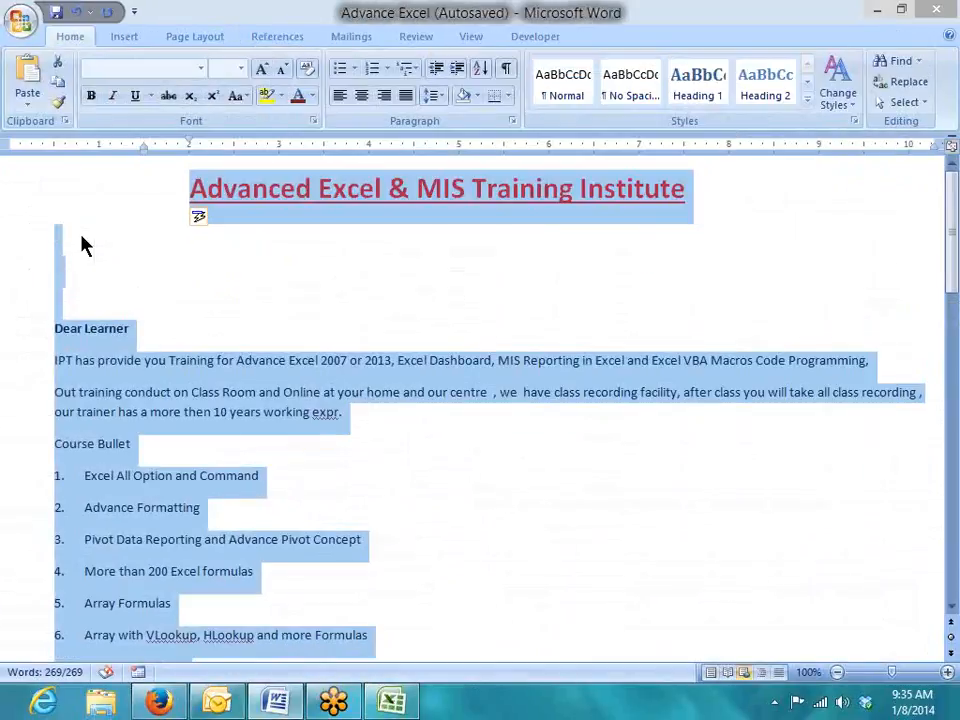
key(alt+Tab)
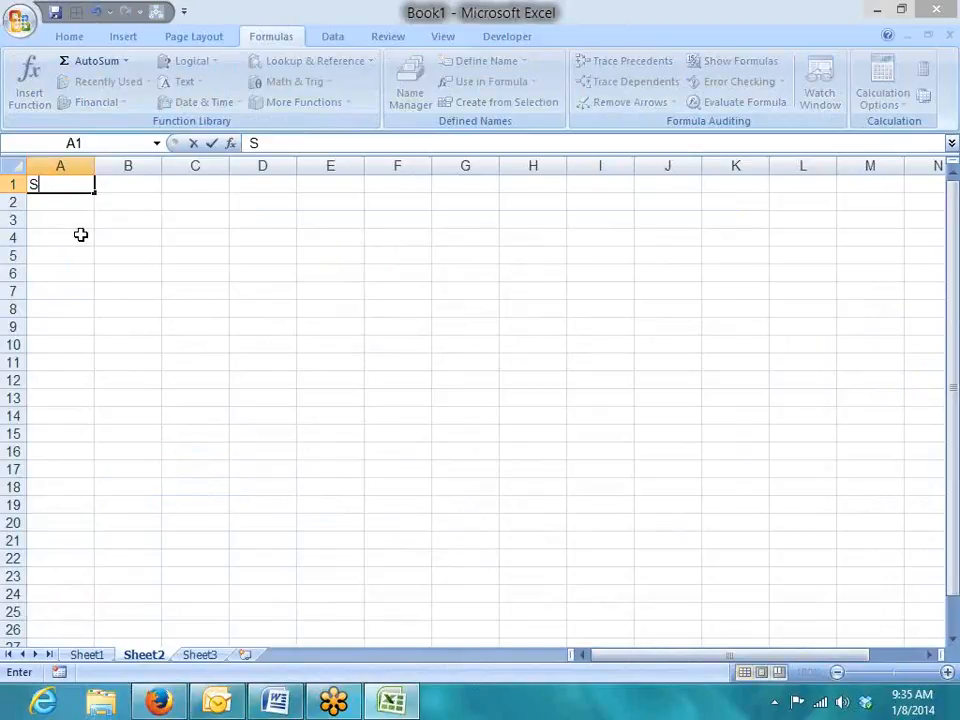
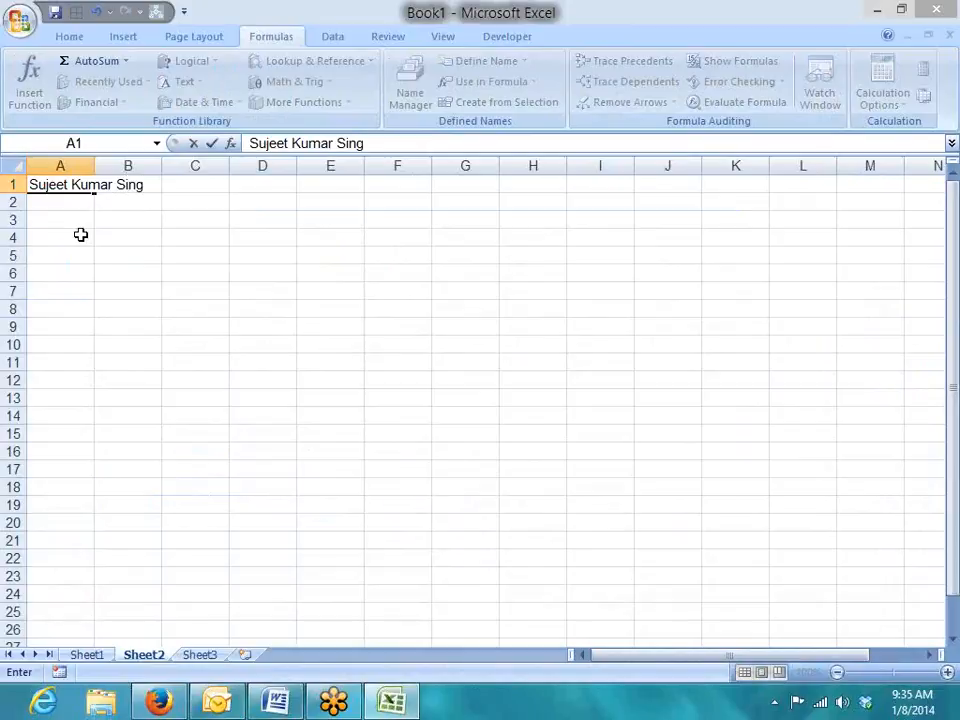
key(Return)
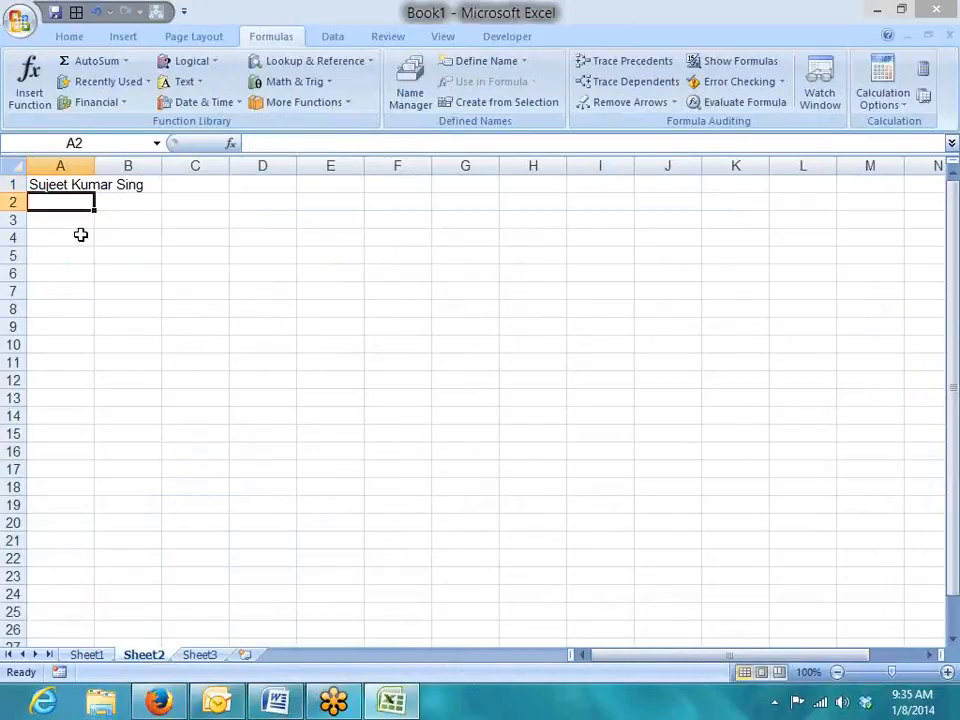
key(Up)
double_click(94, 165)
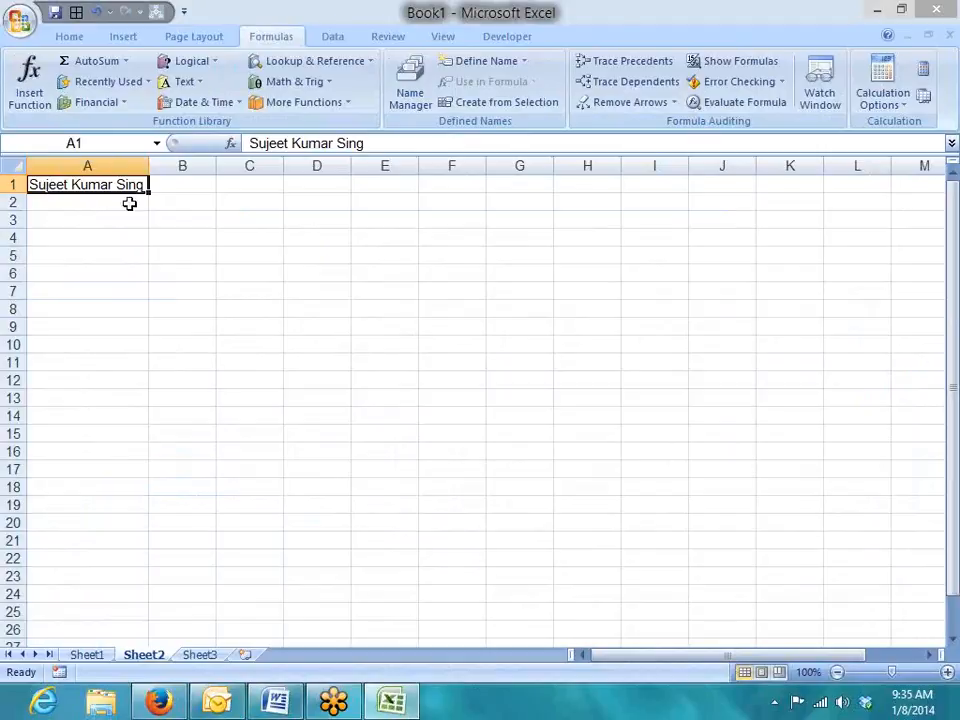
Insert a blank row above the name at row 1.
right_click(10, 184)
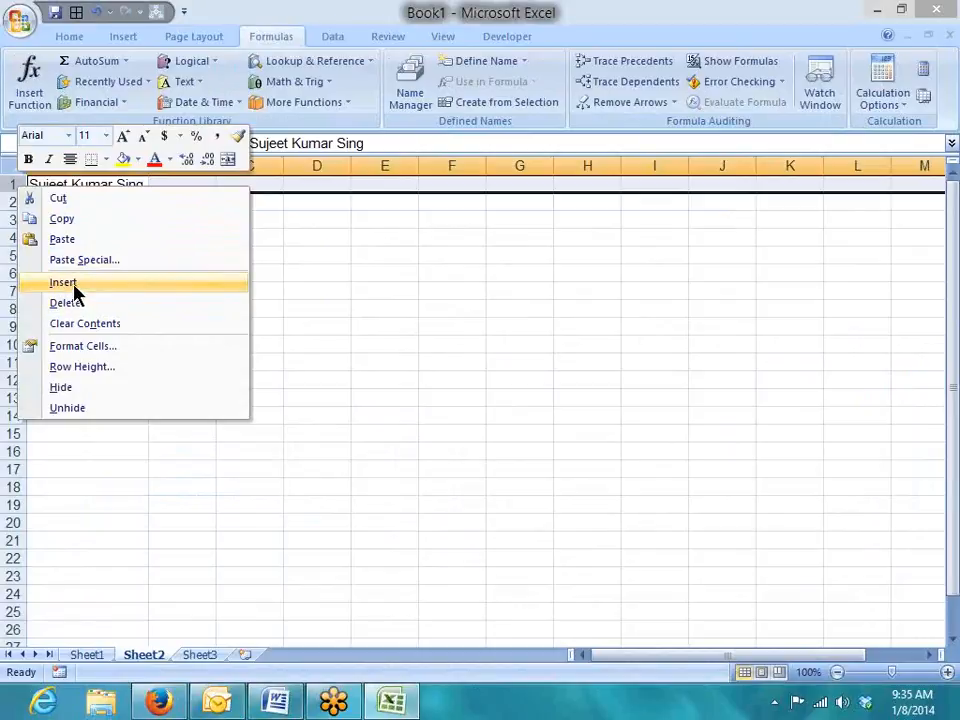
click(72, 286)
click(207, 250)
Type the headers L, M and R in B1, C1 and D1.
click(193, 184)
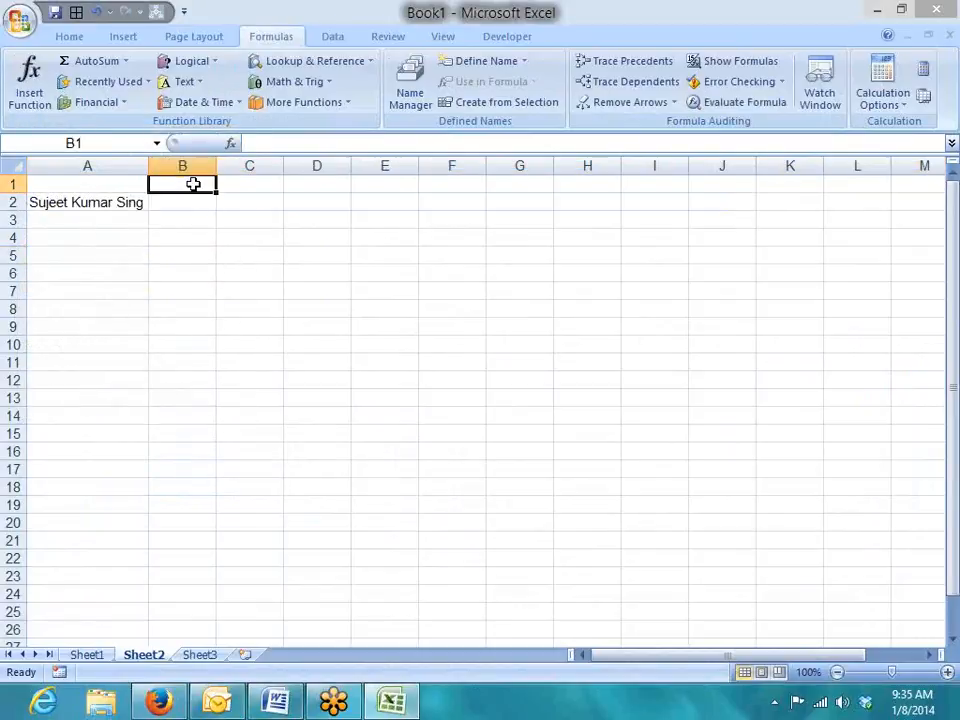
text(Le)
key(BackSpace)
key(Return)
key(Up)
key(Right)
text(M)
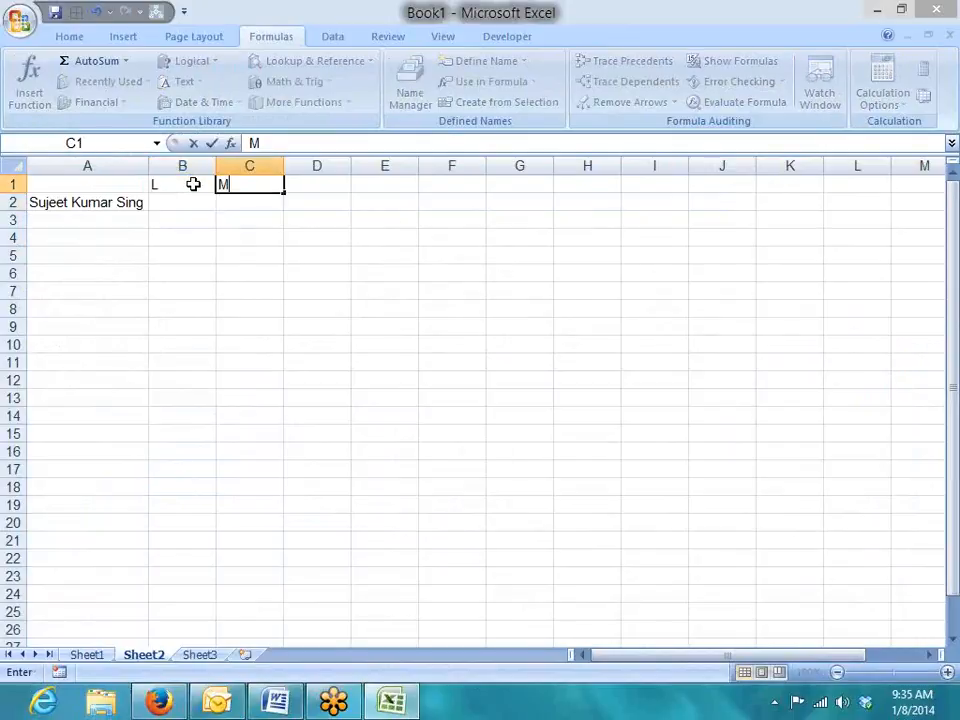
key(Tab)
text(R)
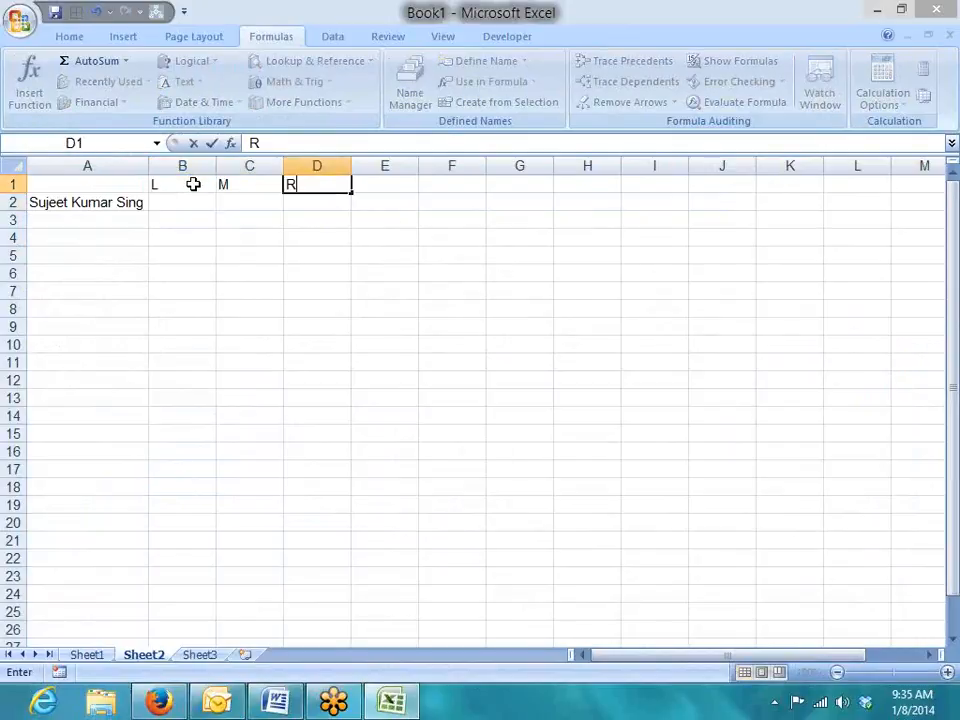
key(Return)
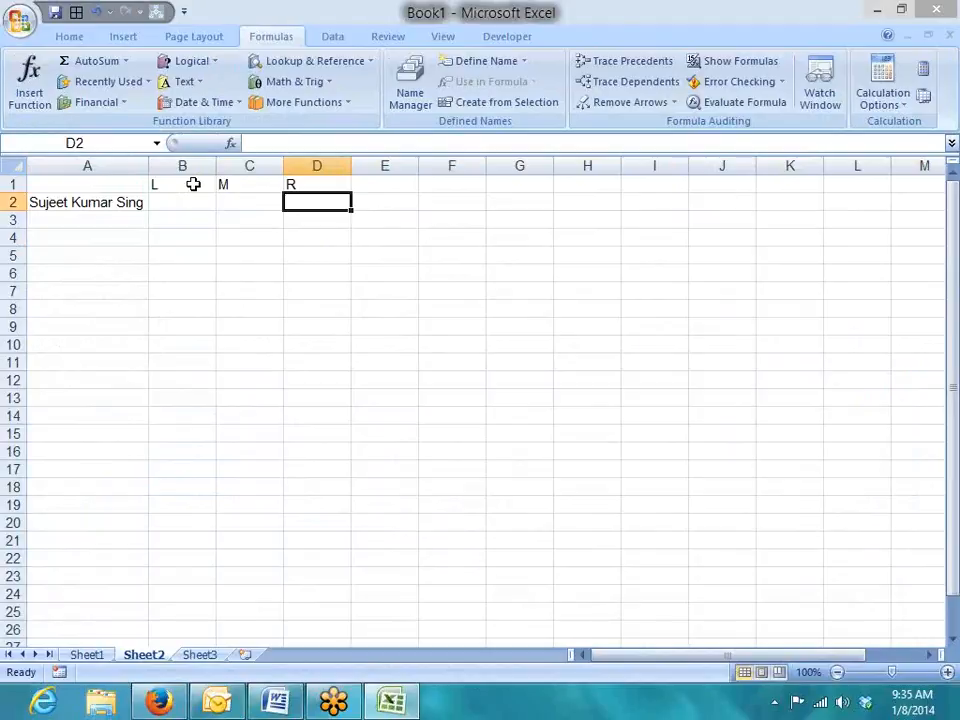
key(Left)
key(Left)
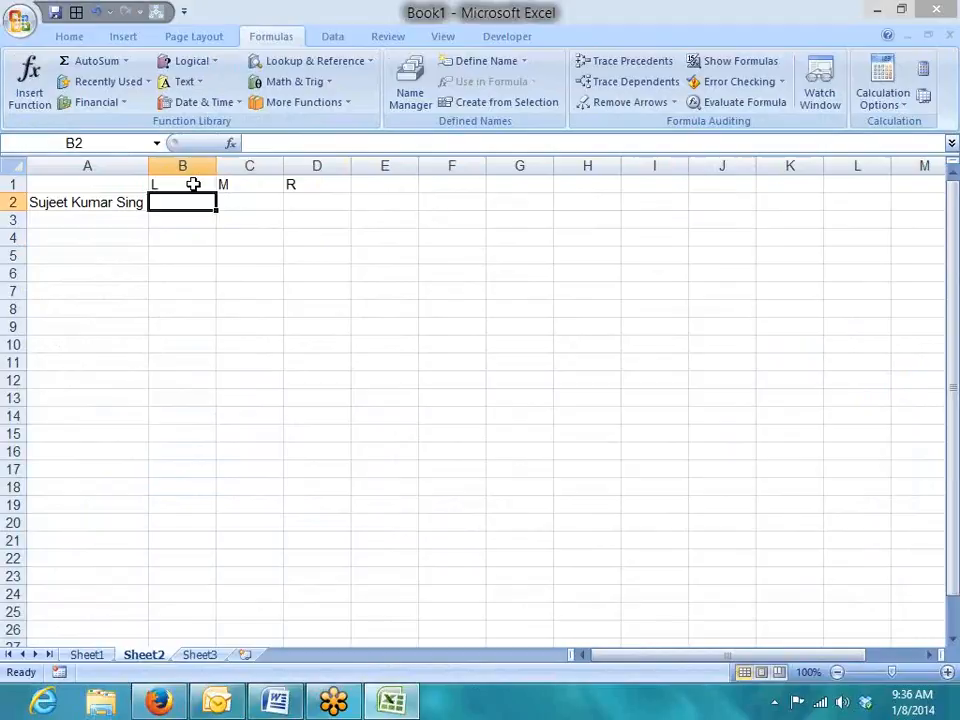
Enter =LEFT(A2,6) in B2 to extract the first name, correcting the count from 5.
text(=l)
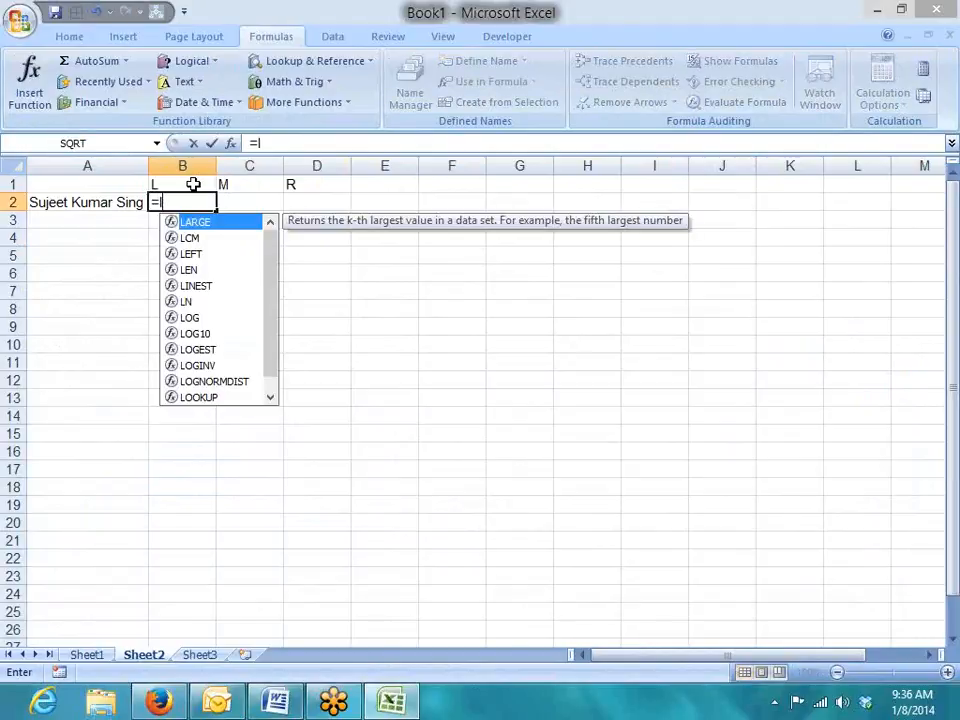
text(eft)
key(Tab)
key(Left)
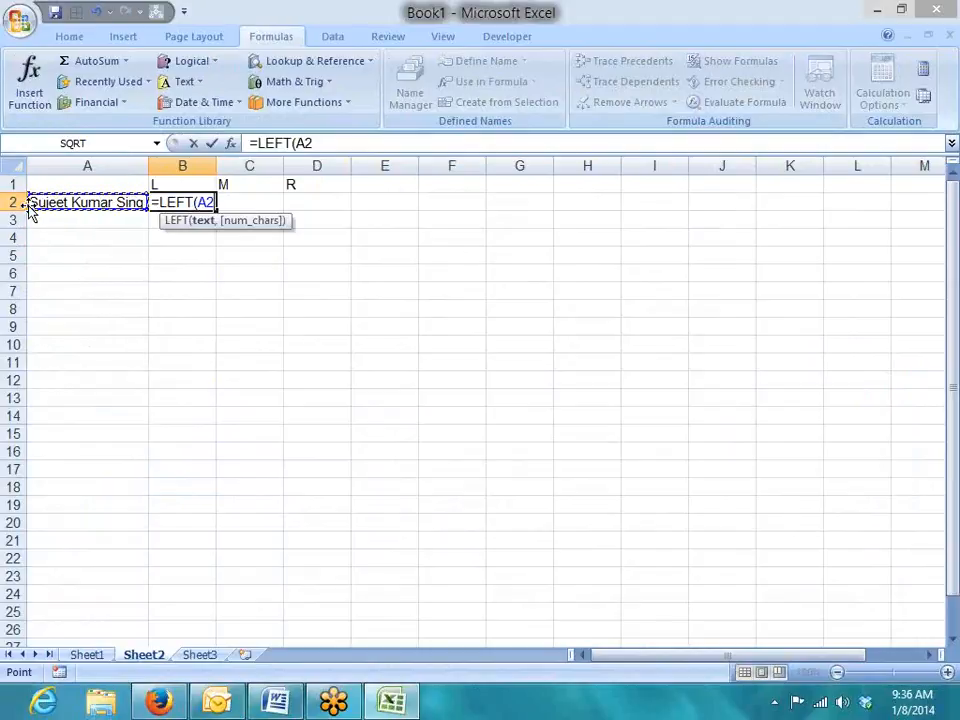
text(,5))
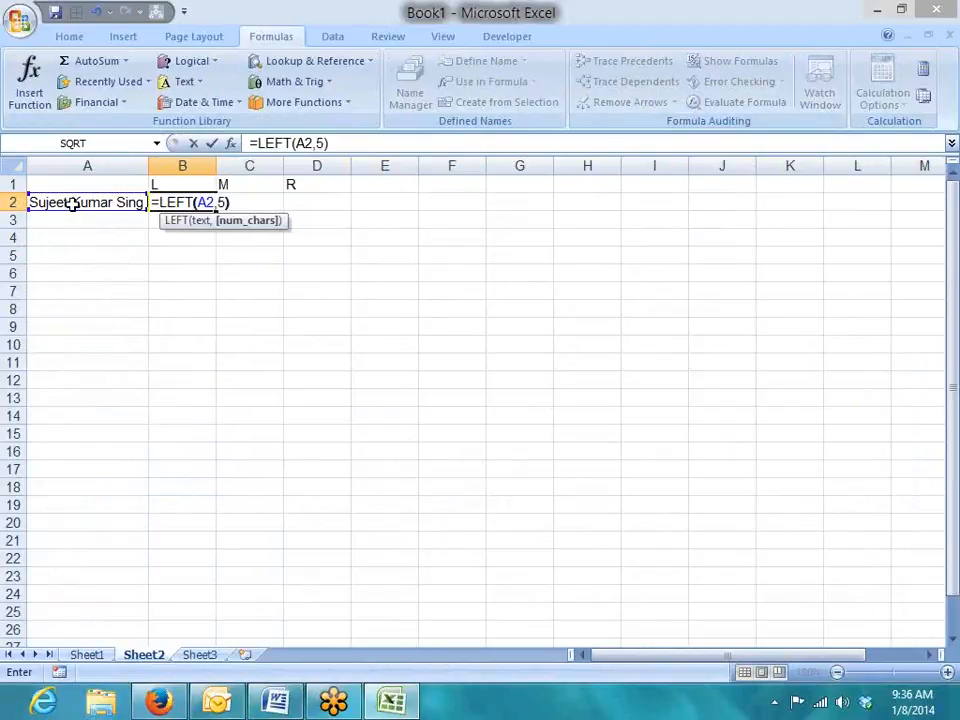
key(Return)
key(Up)
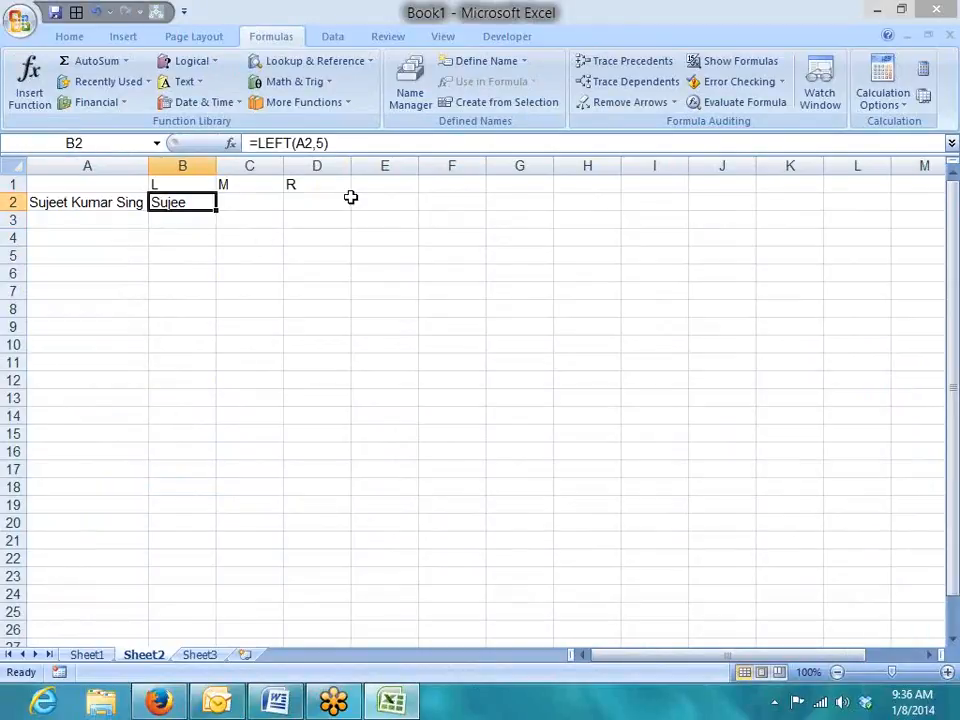
click(330, 143)
key(BackSpace)
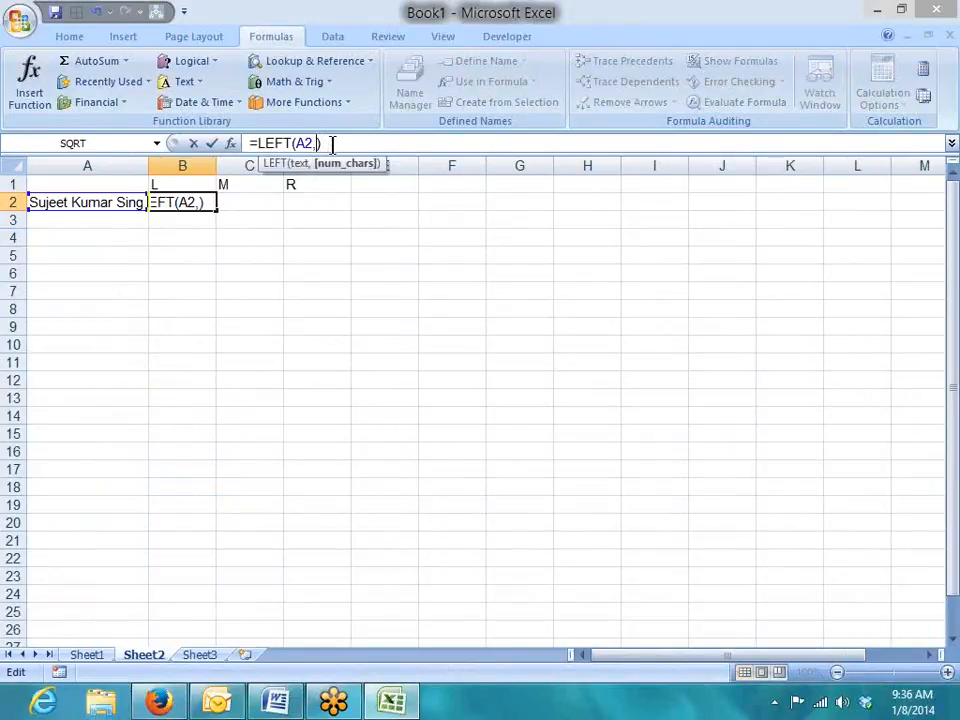
text(6)
key(Return)
key(Up)
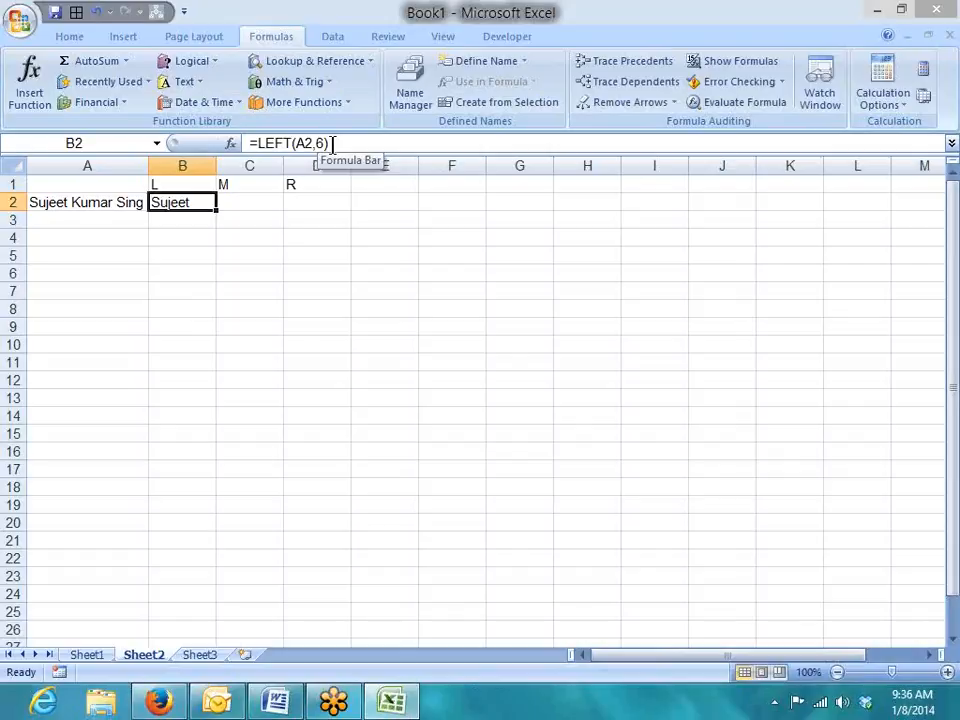
key(Right)
Enter =MID(A2,8,5) in C2 to pull out the middle name.
text(=mid)
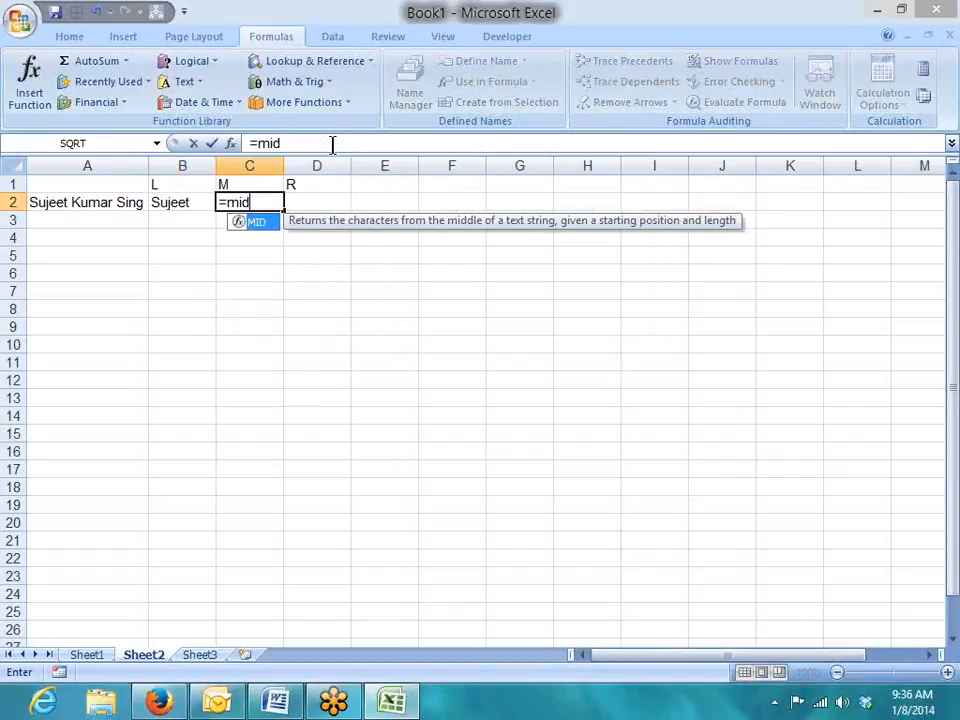
key(Tab)
text(A2)
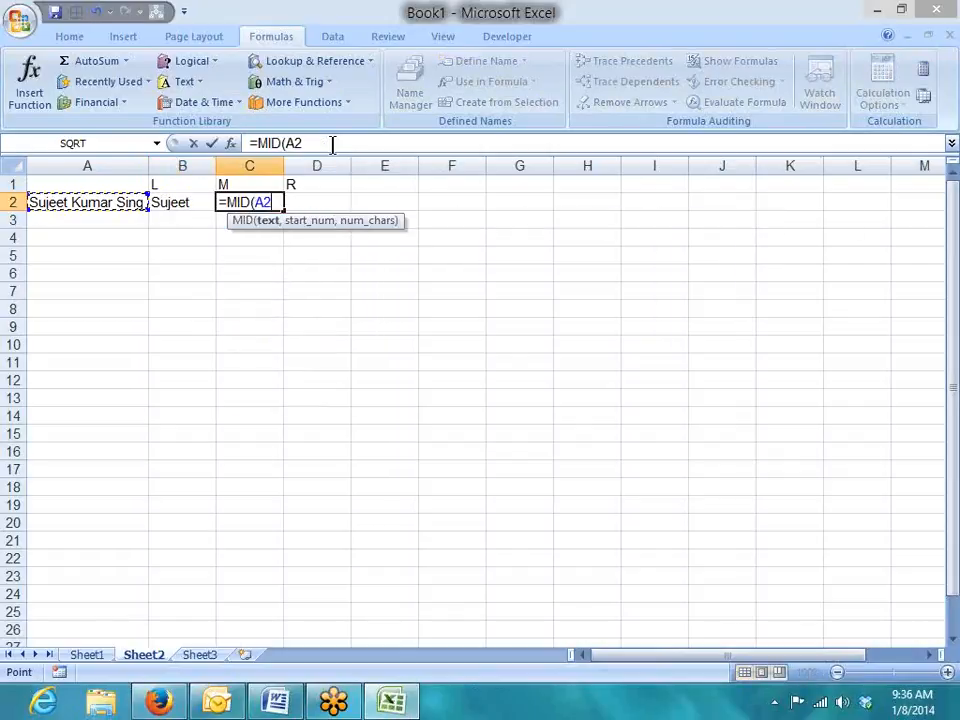
text(,)
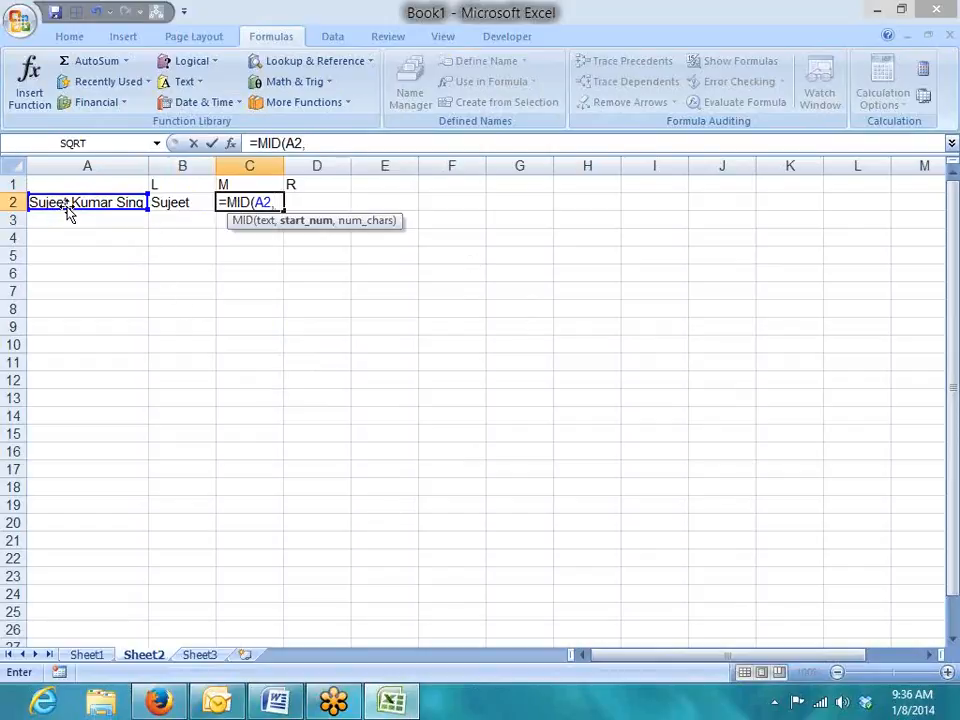
text(78)
key(BackSpace)
key(BackSpace)
text(8,)
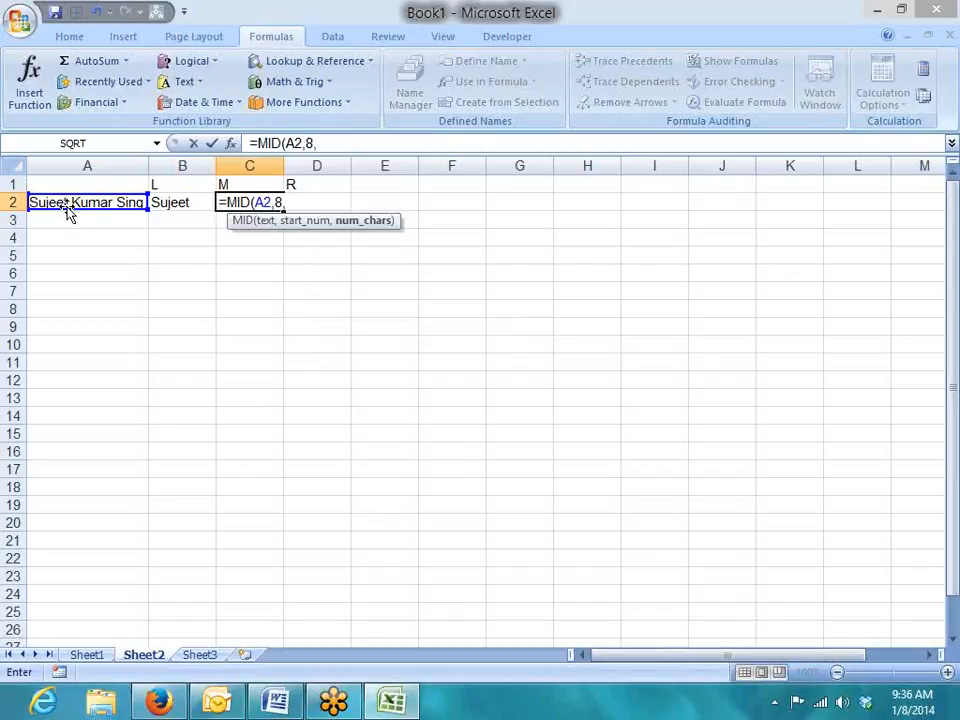
text(5)
key(Return)
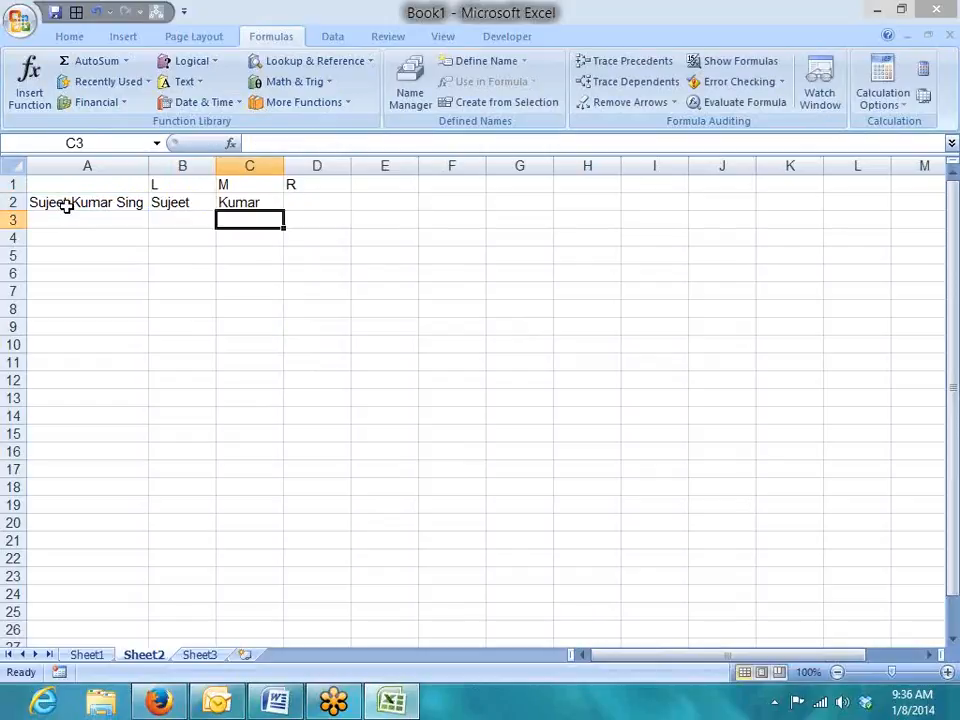
key(Up)
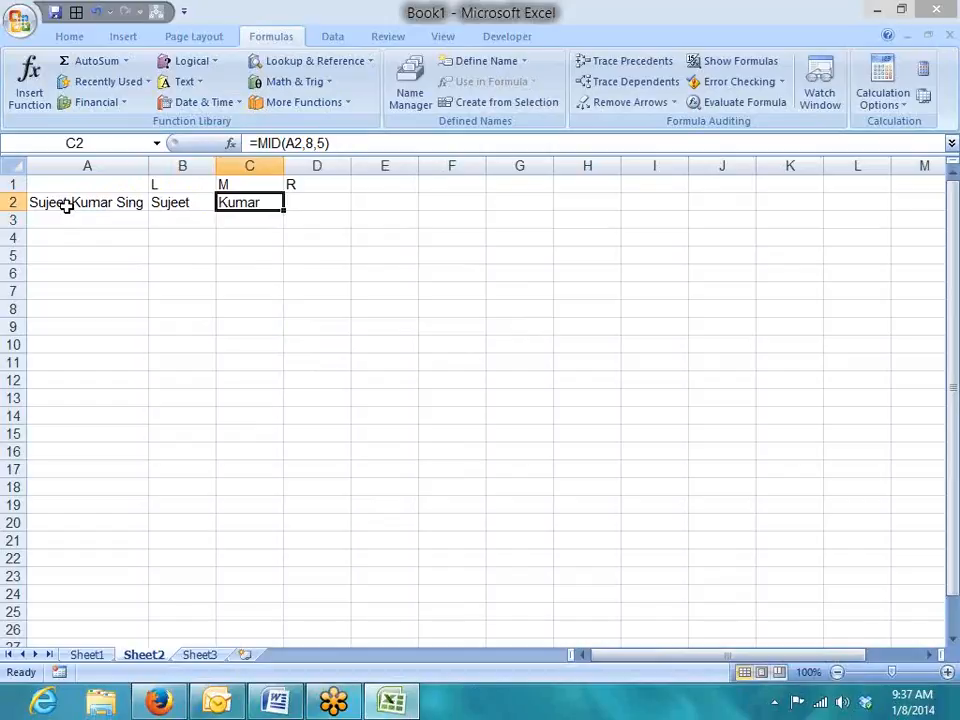
click(301, 201)
text(=ri)
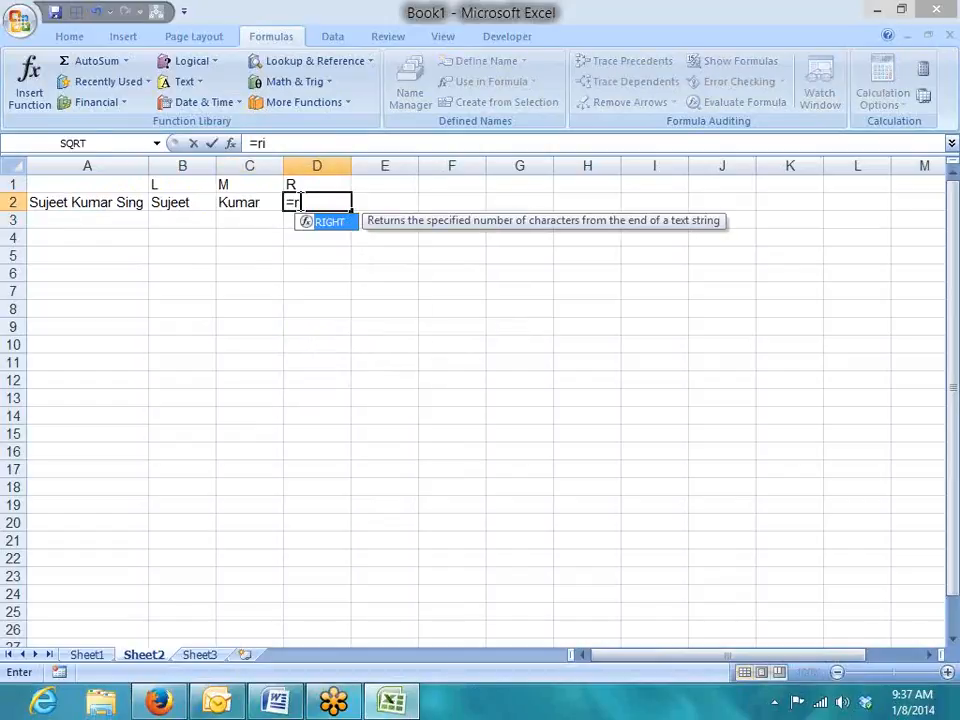
key(Tab)
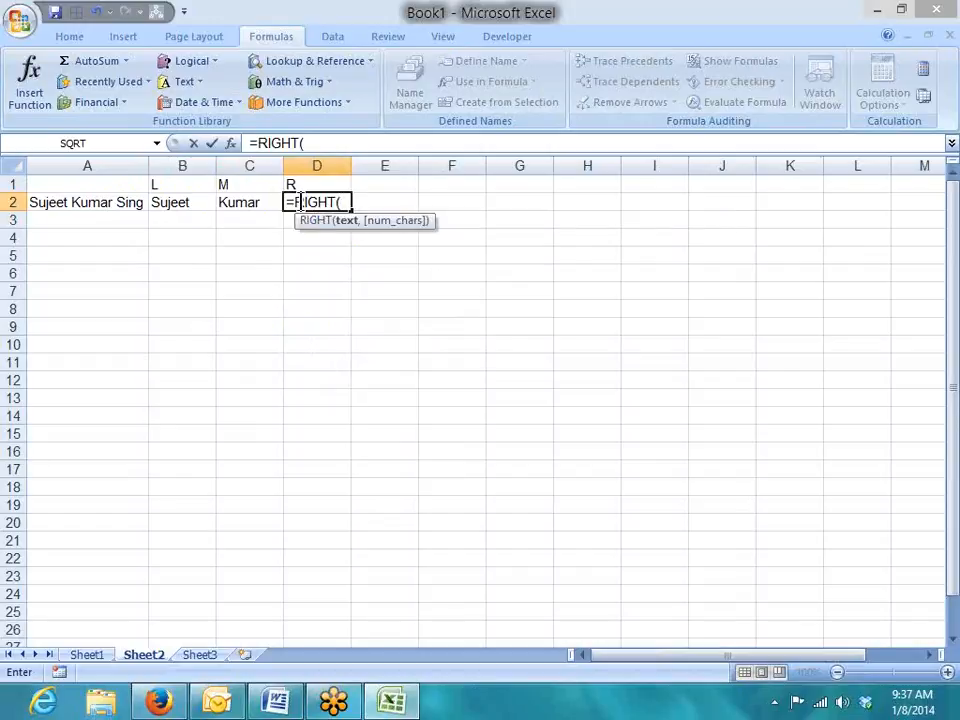
key(Return)
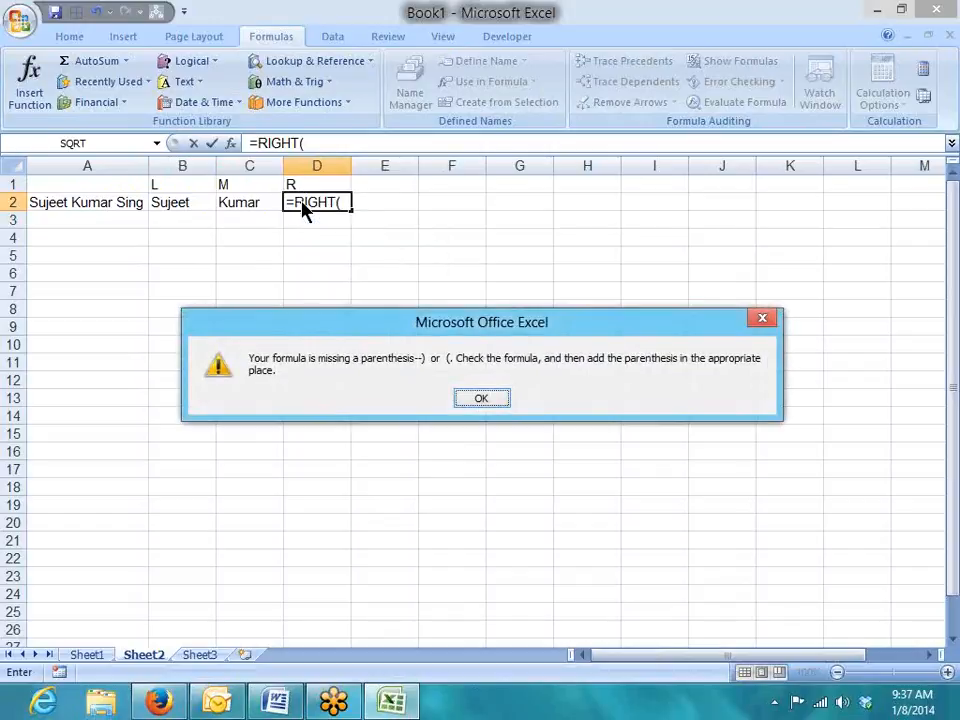
key(Return)
key(End)
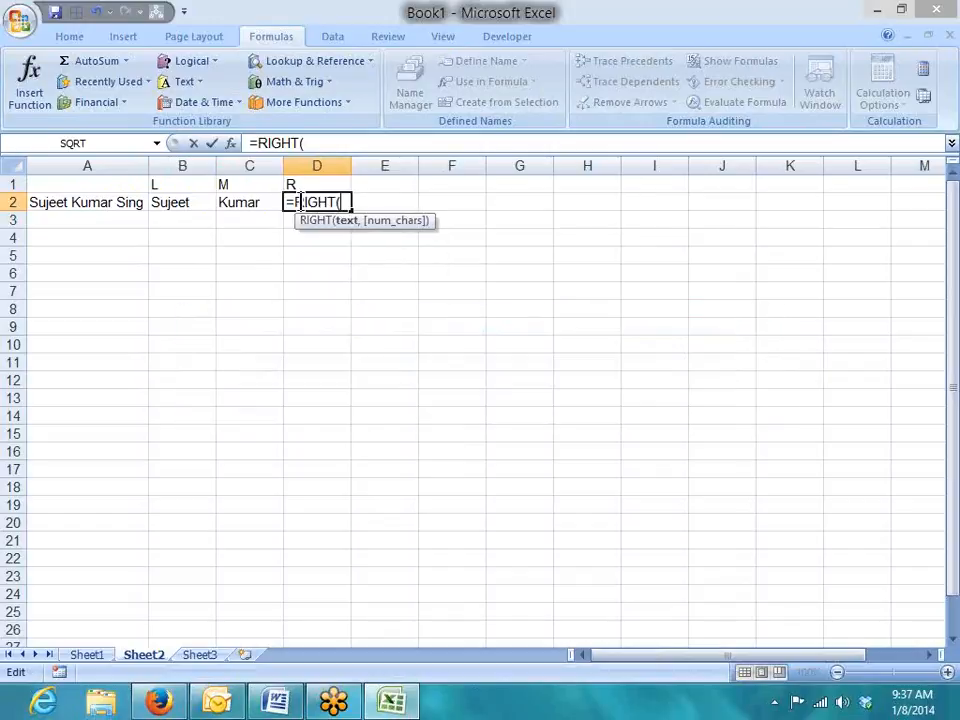
click(55, 202)
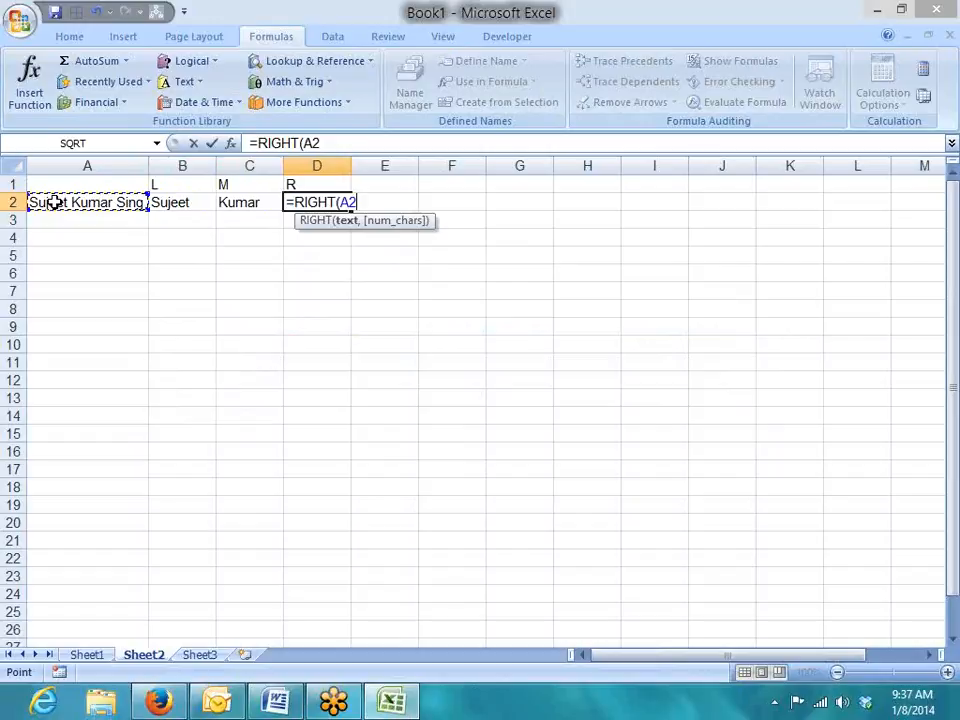
text(,)
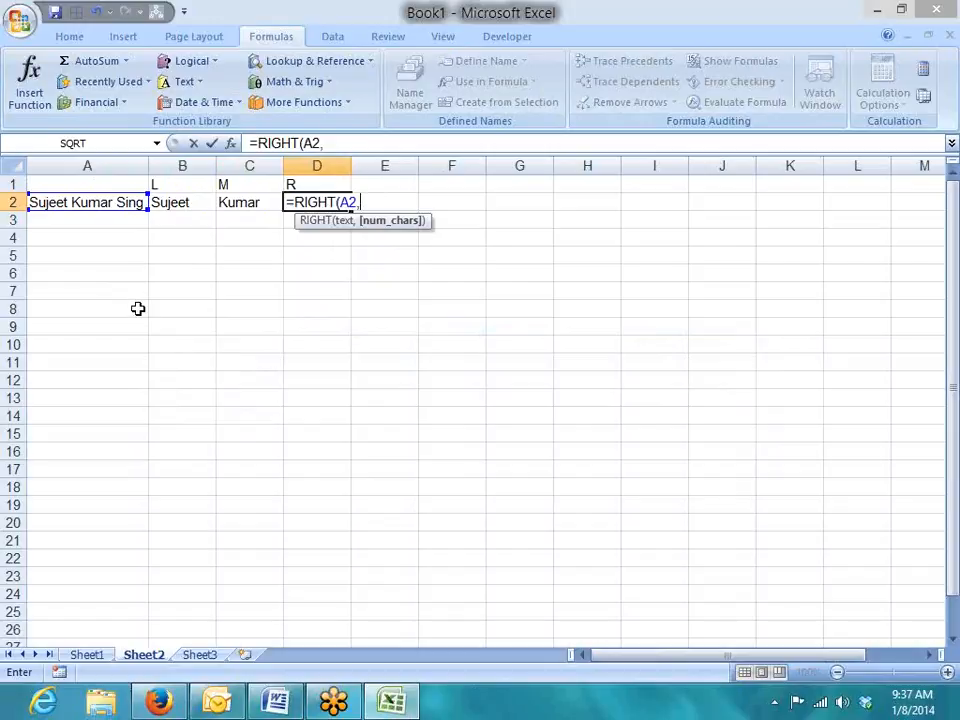
text(5)
key(Return)
key(Up)
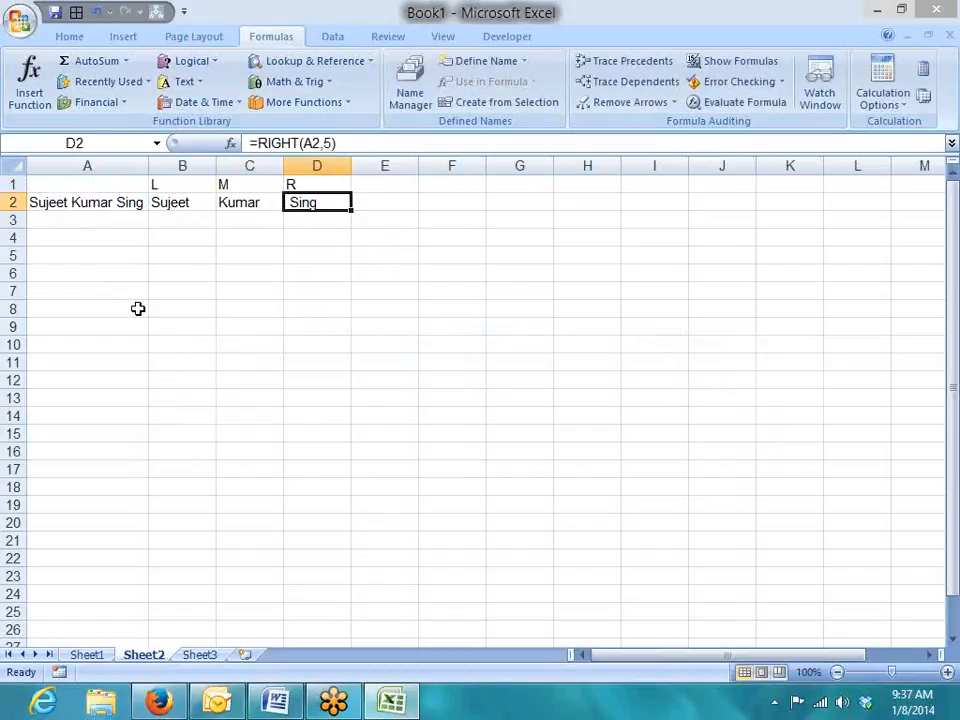
key(Left)
key(Left)
key(Left)
click(377, 145)
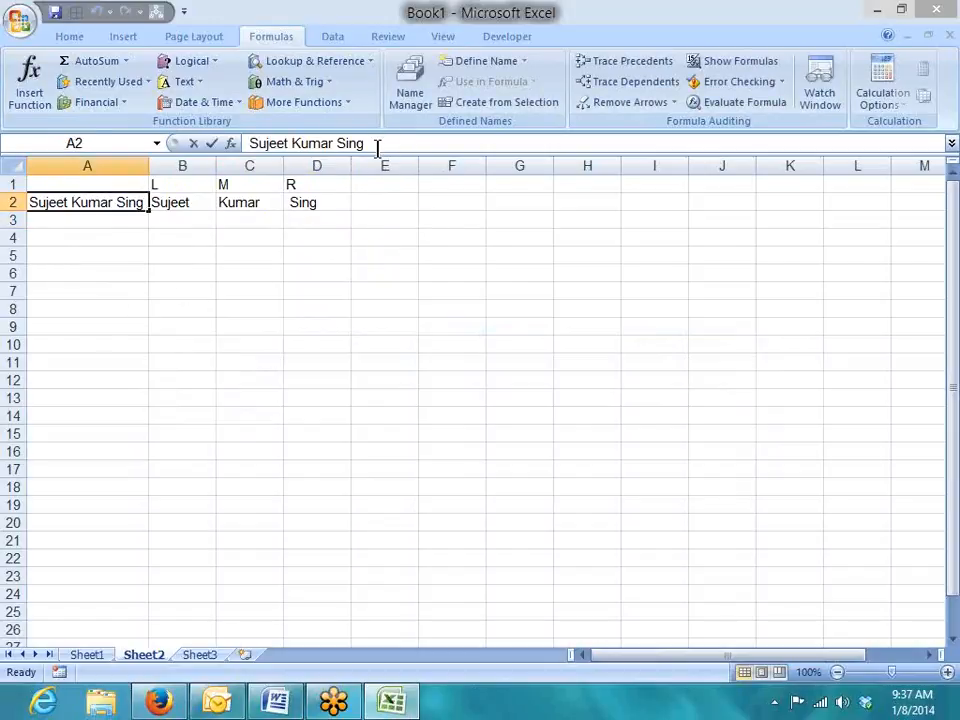
text(h)
key(Return)
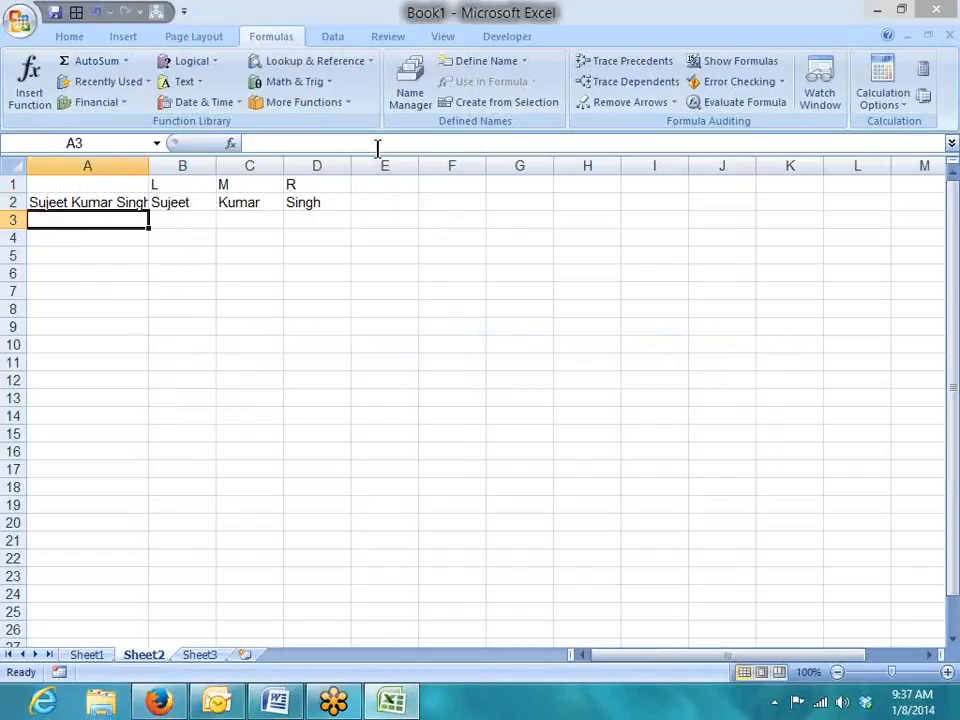
key(Right)
key(Right)
key(Right)
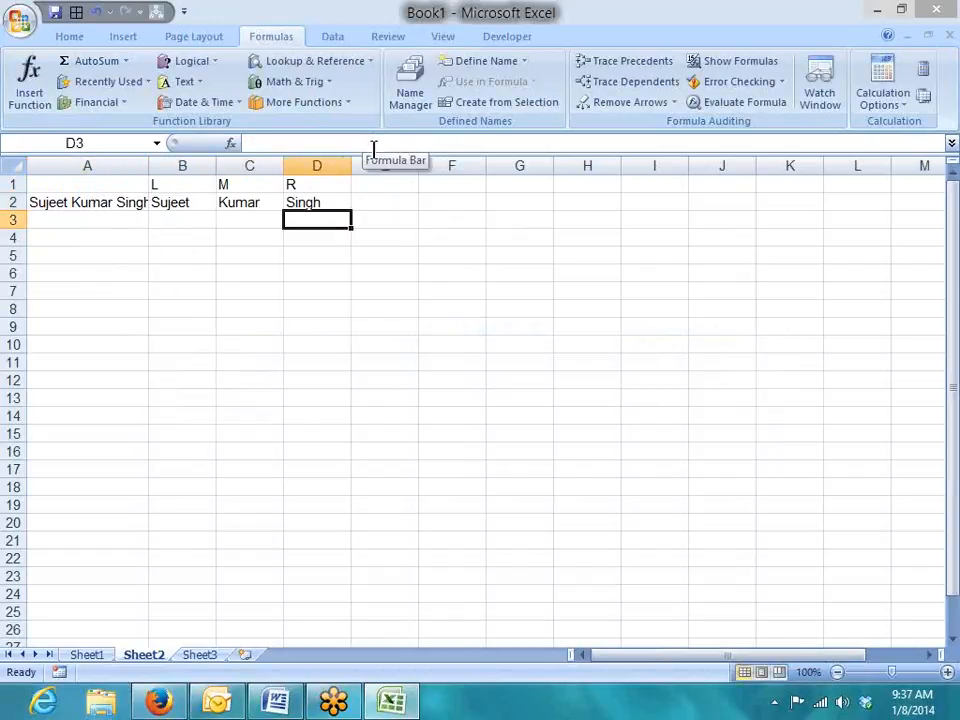
drag(146, 167, 157, 167)
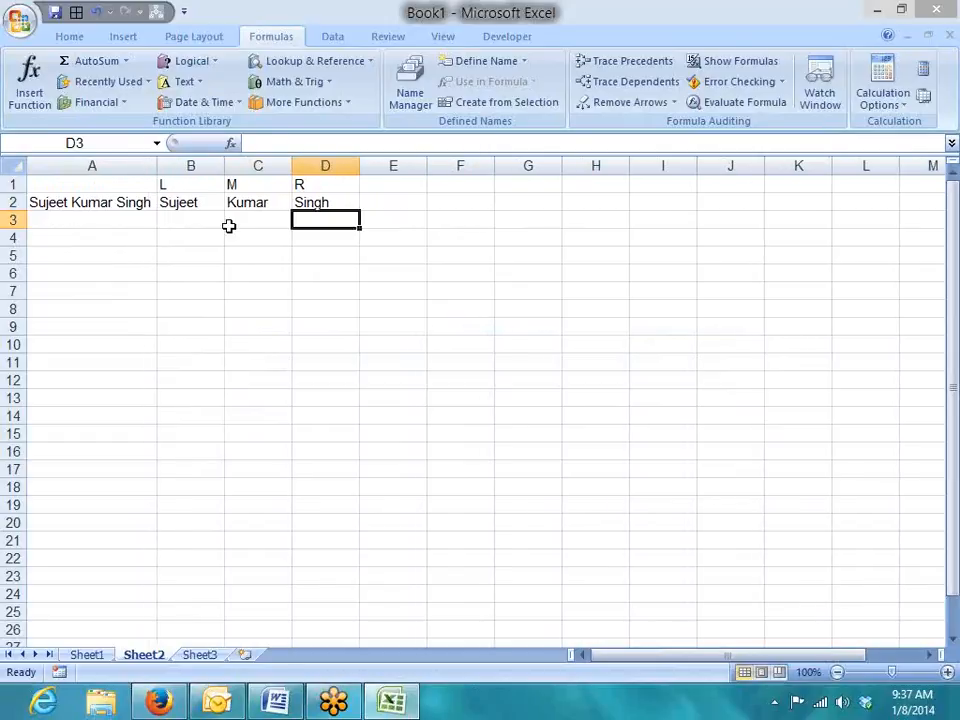
click(189, 203)
click(252, 203)
click(337, 205)
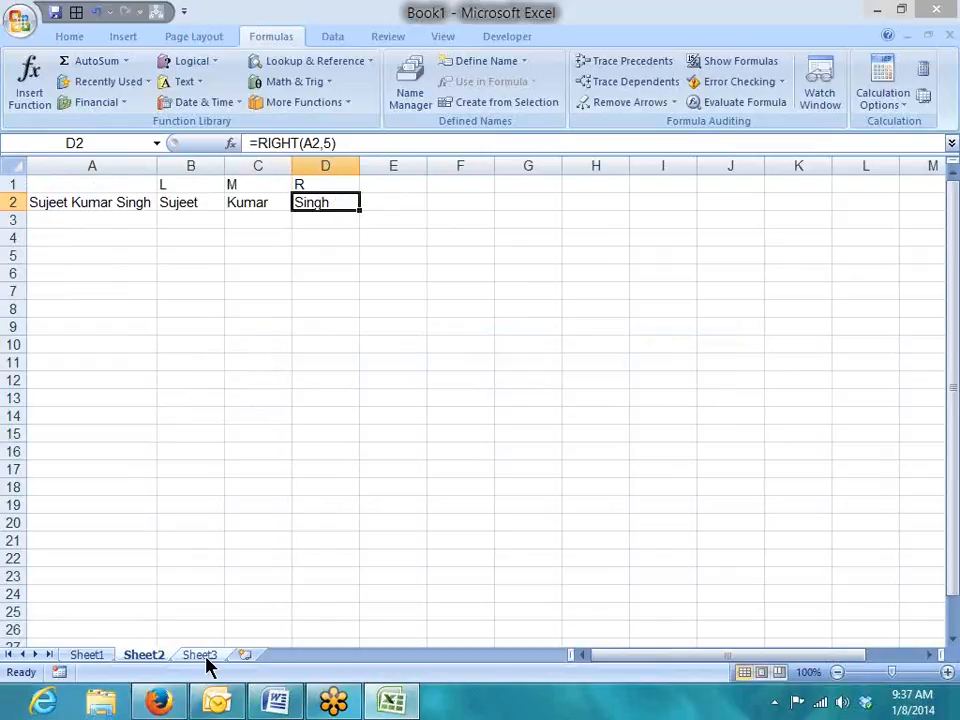
Type the first sample e-mail address into A7.
click(111, 288)
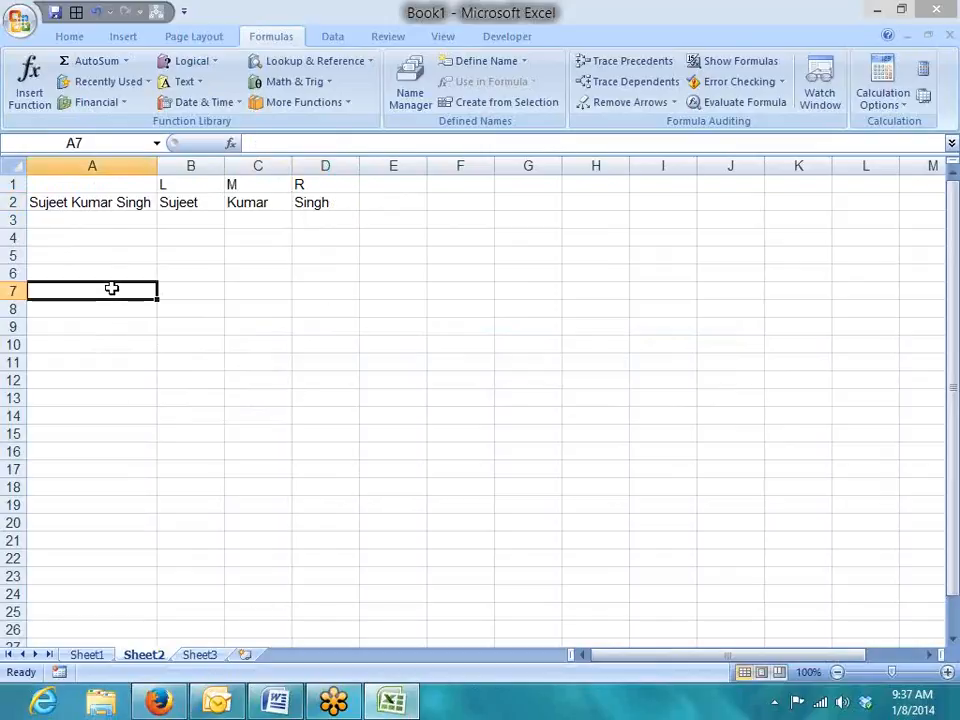
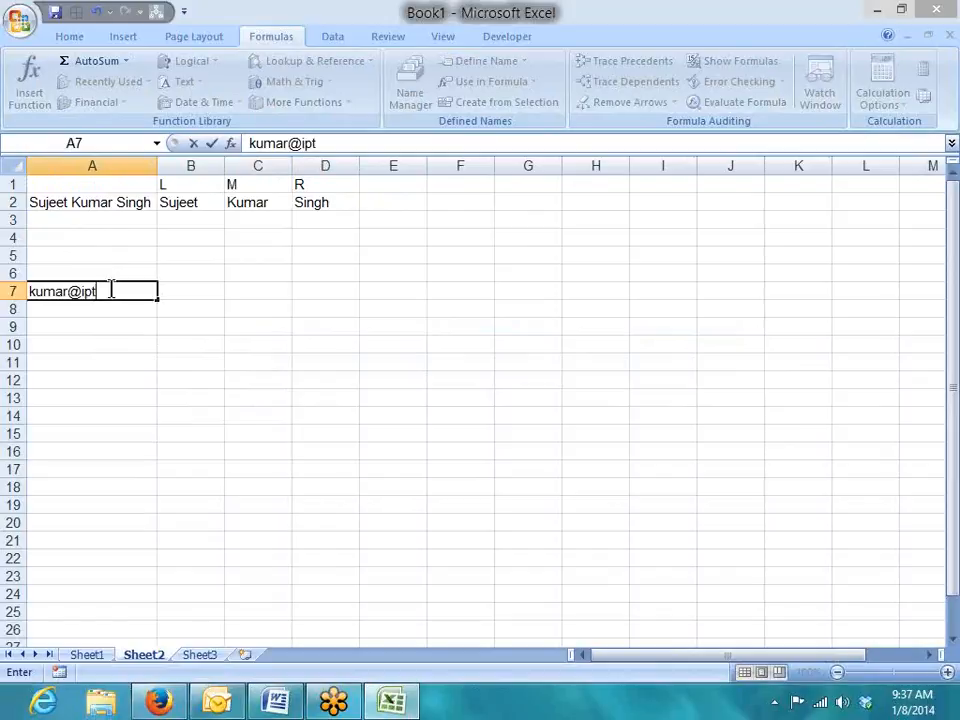
key(Return)
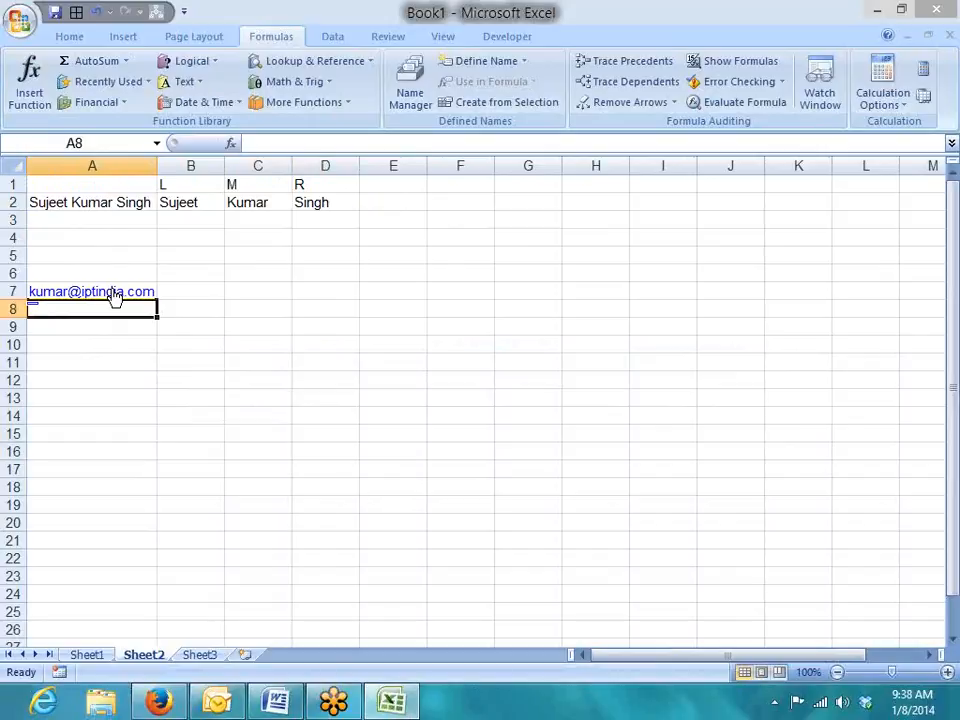
Add the headings ID in B6 and Site in C6.
click(197, 280)
text(ID)
key(Tab)
text(Site)
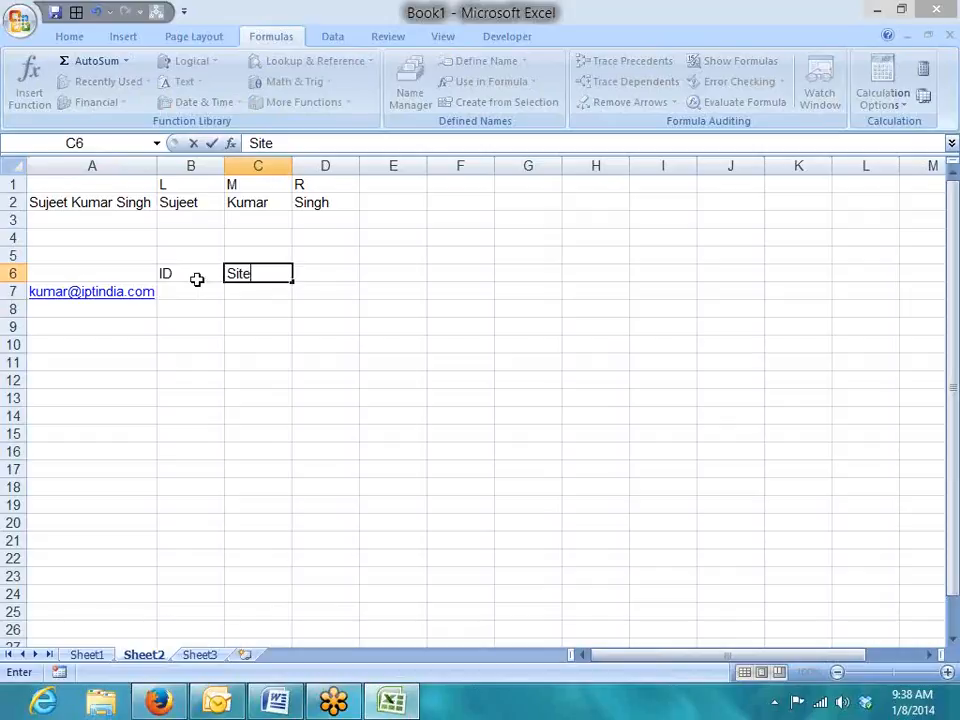
key(Down)
key(Down)
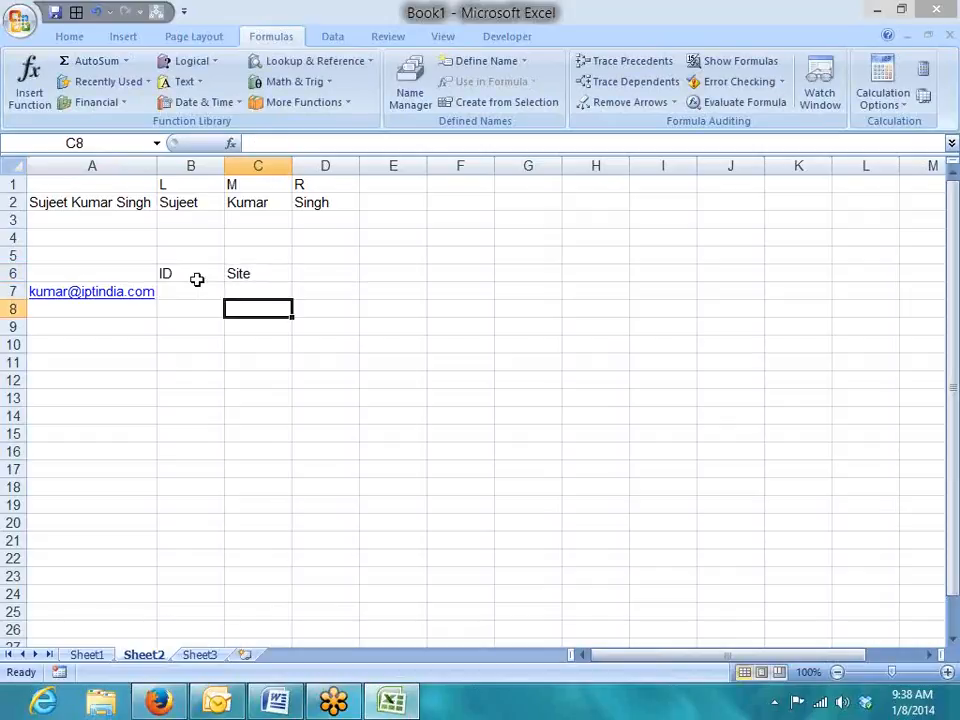
Type a second e-mail address into A8 and autofit column A to the longest address.
key(Left)
key(Left)
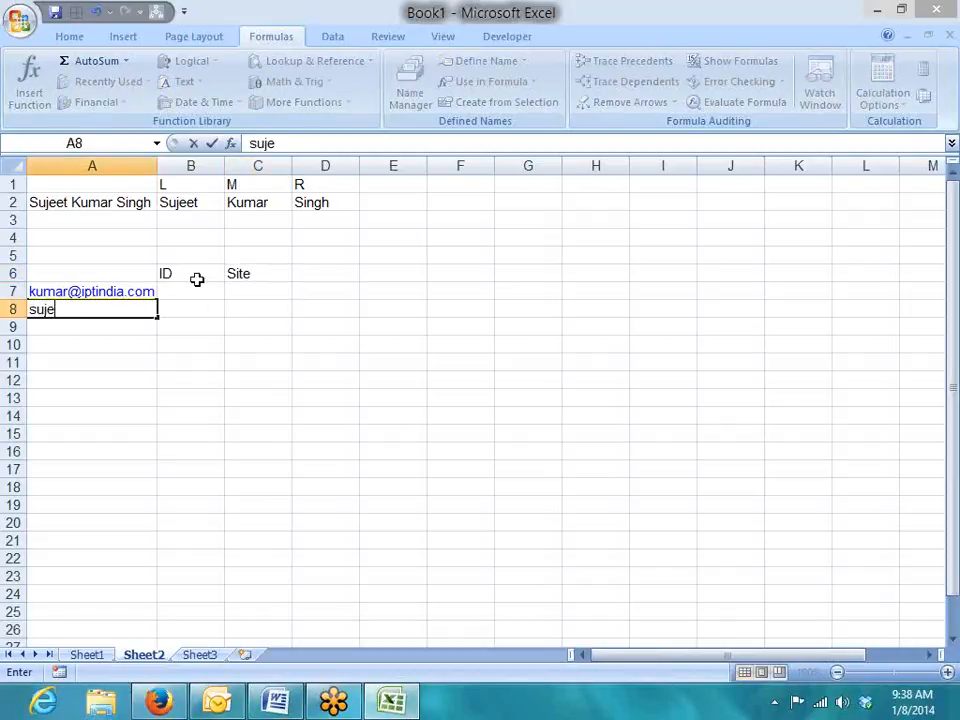
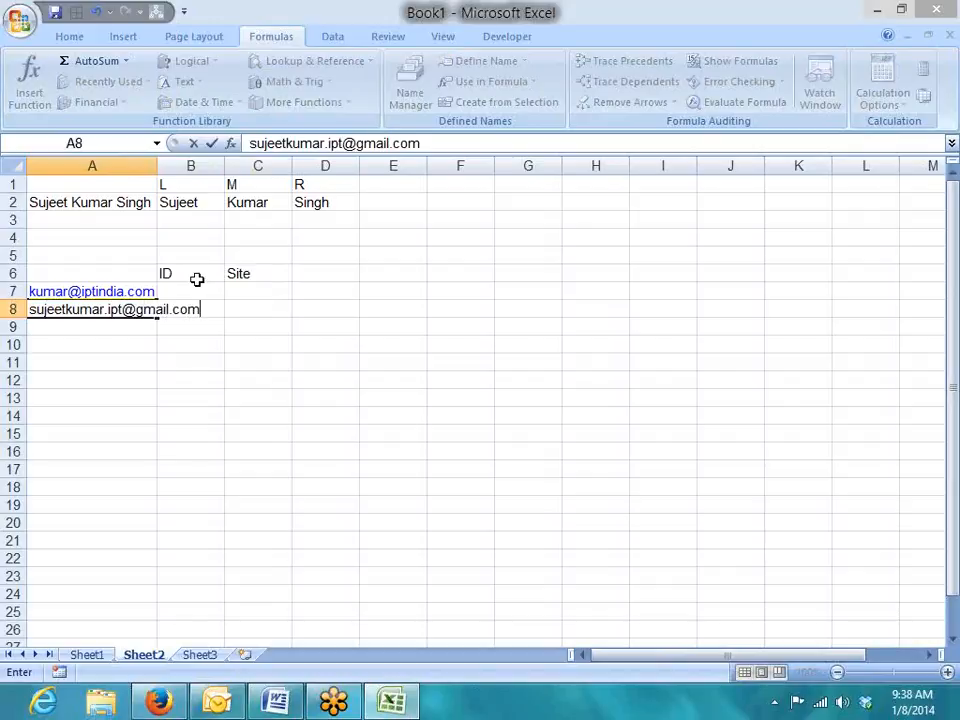
key(Return)
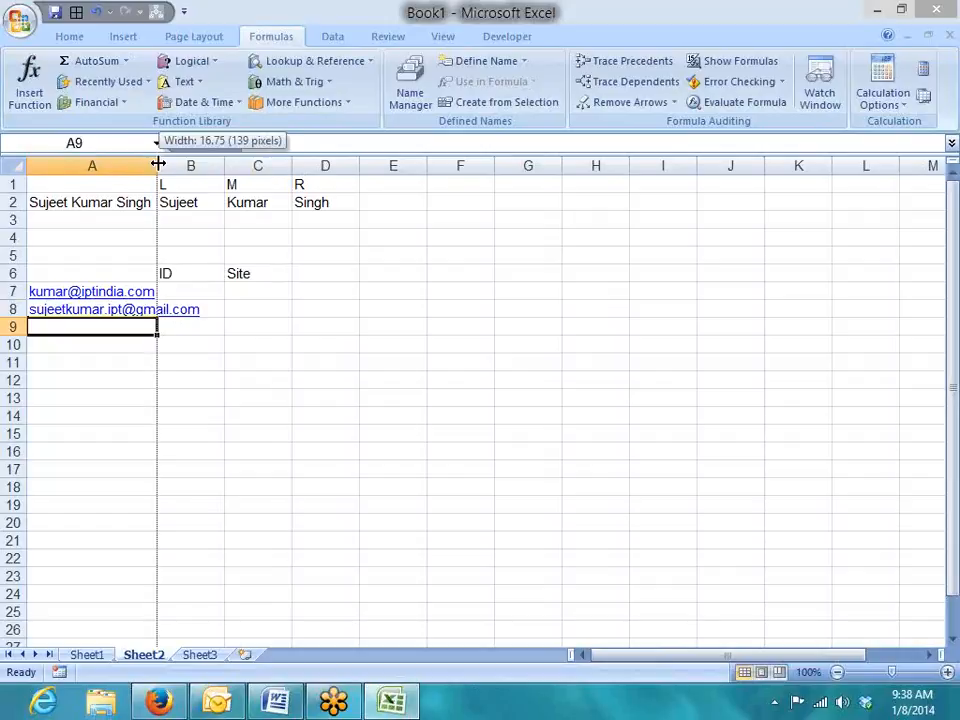
double_click(157, 165)
drag(255, 292, 305, 292)
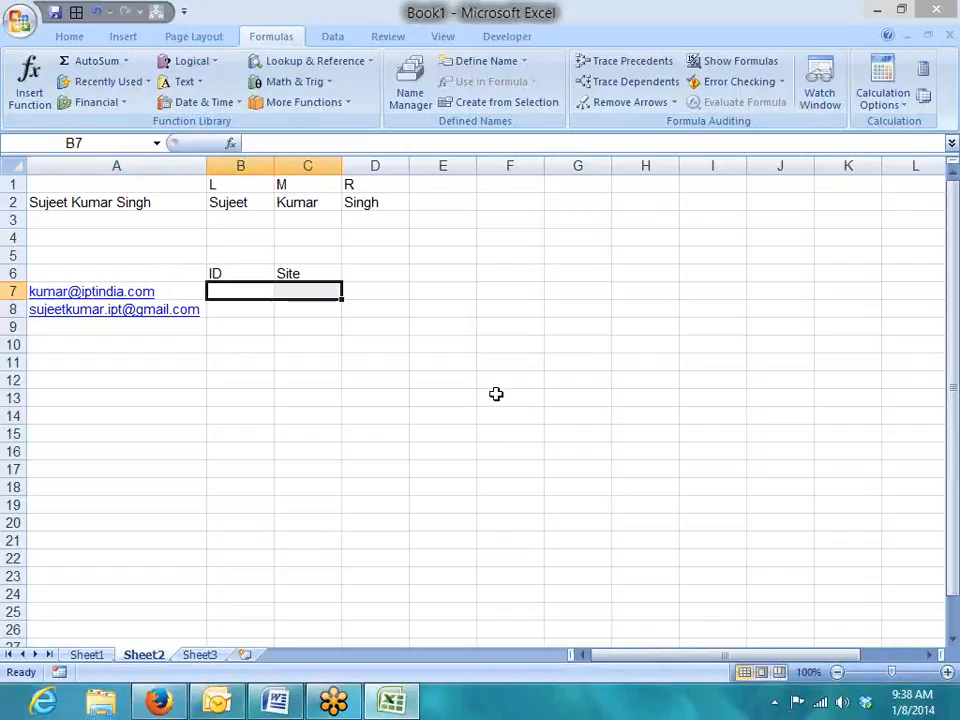
Enter =LEFT(A7,5) in B7 to take the address's first five characters.
key(Left)
key(Right)
text(=)
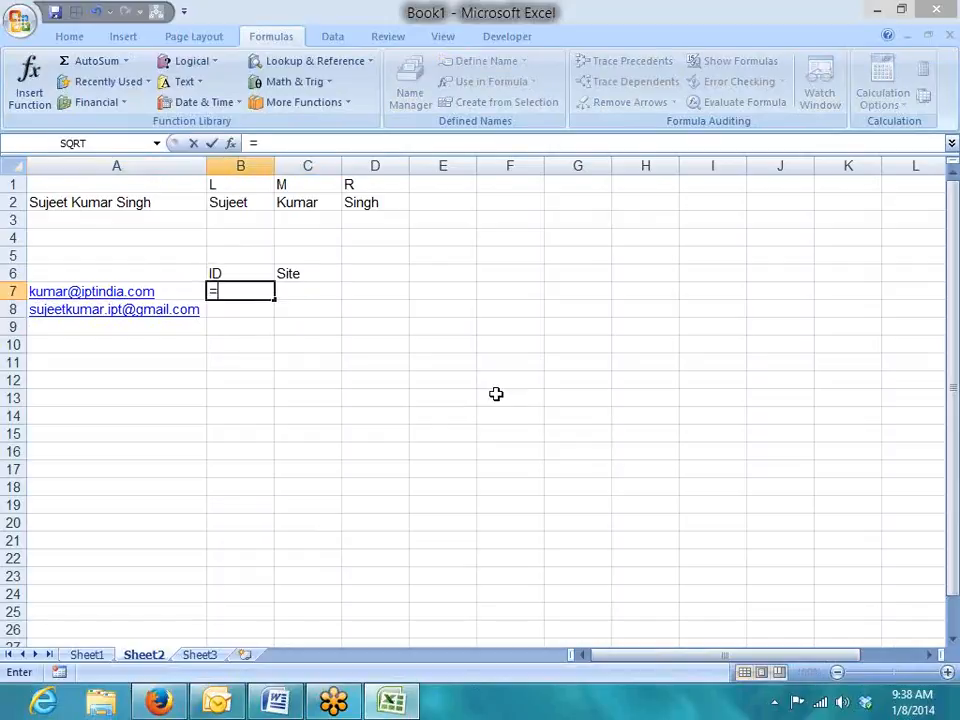
text(left)
key(Tab)
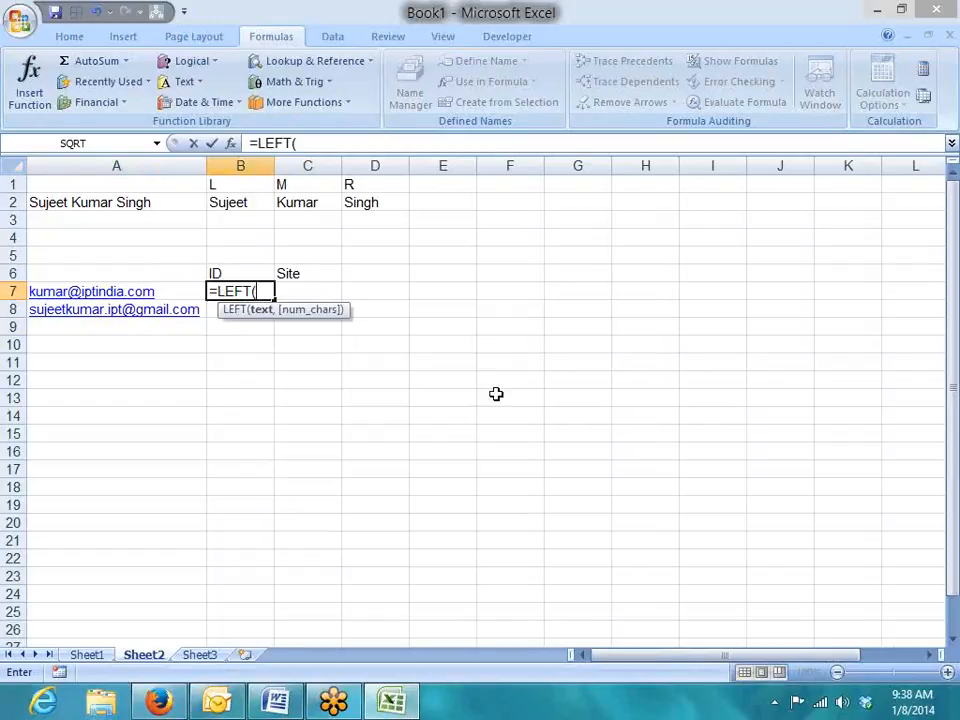
key(Left)
text(,5)
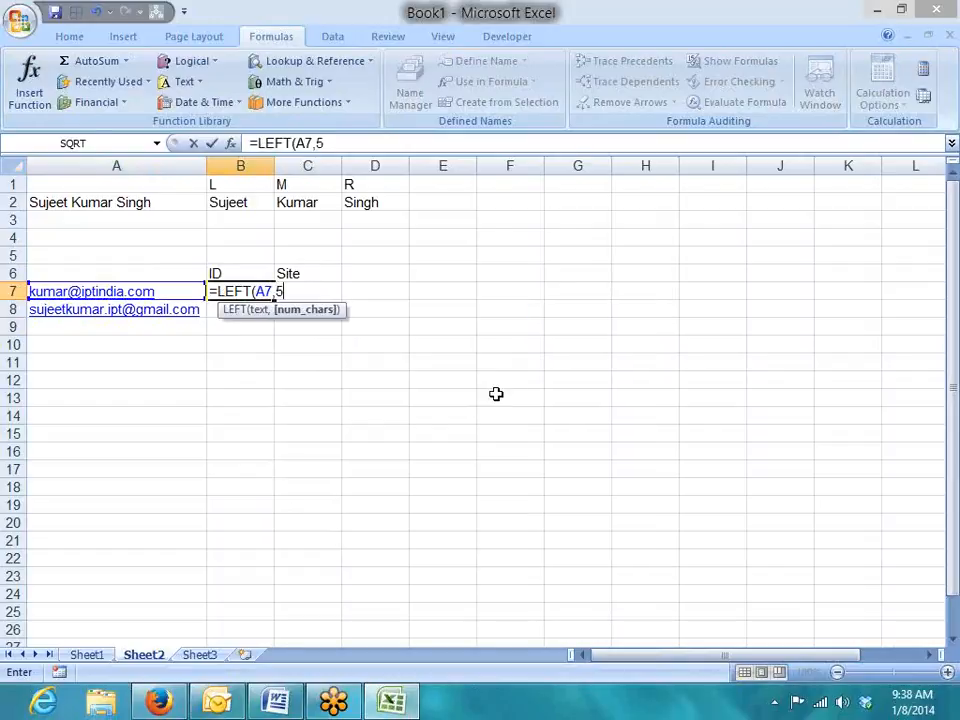
key(Return)
key(Up)
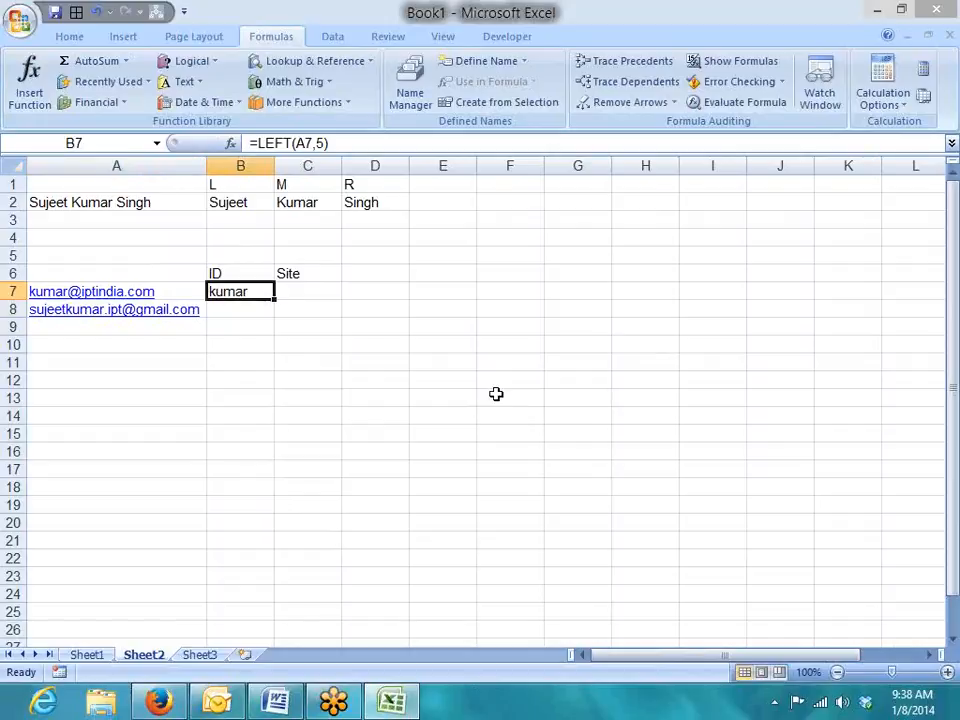
Fill the LEFT formula down to B8 with Ctrl+D, then clear B8 again.
key(Down)
key(ctrl+d)
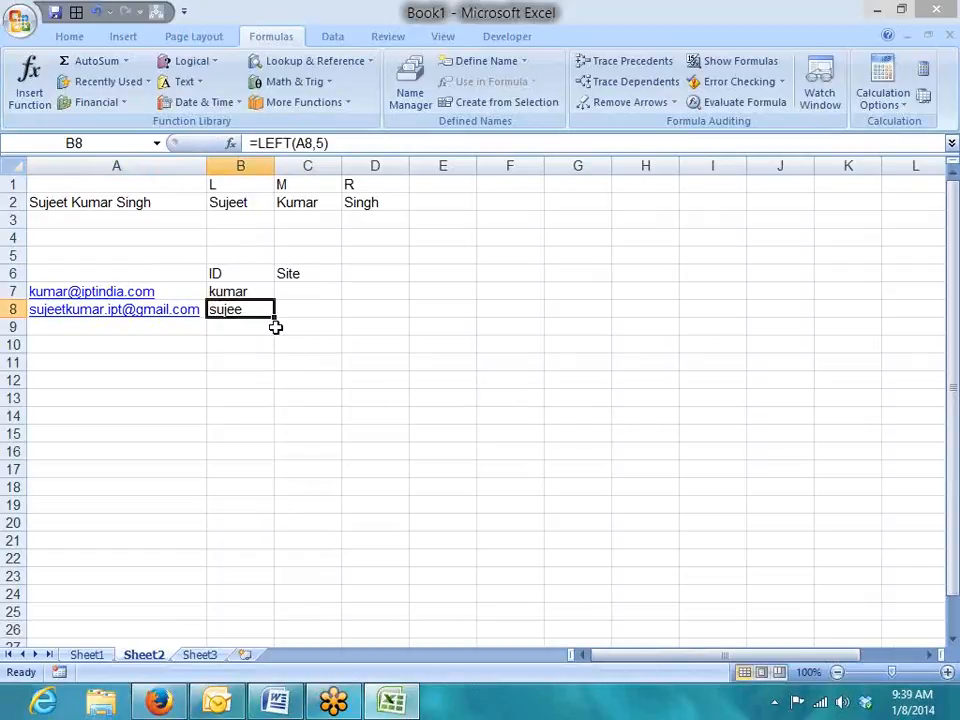
key(Up)
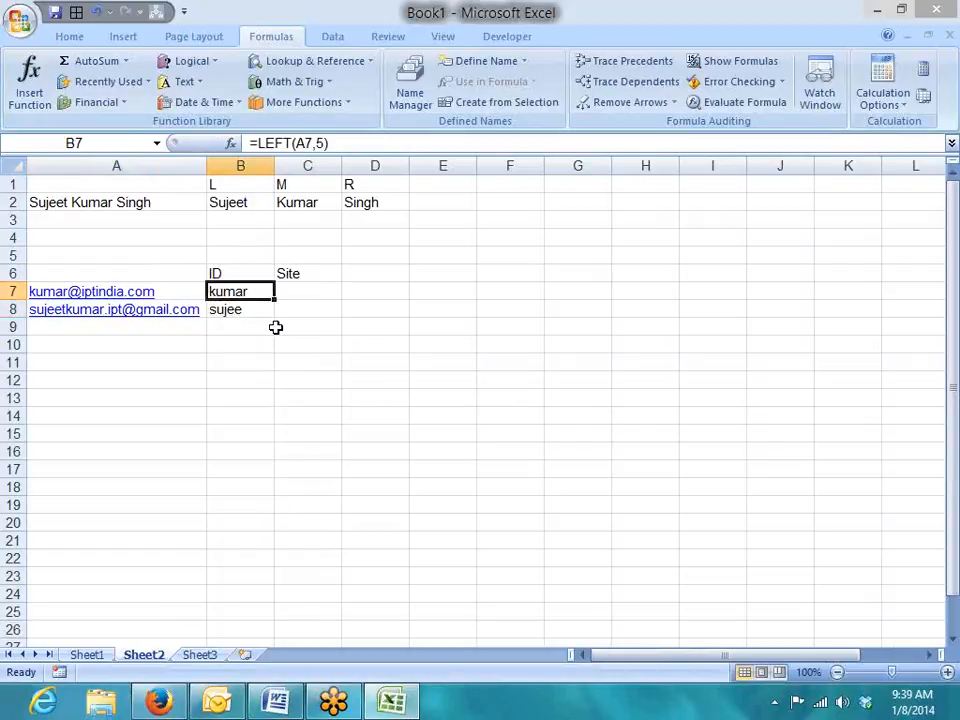
key(Down)
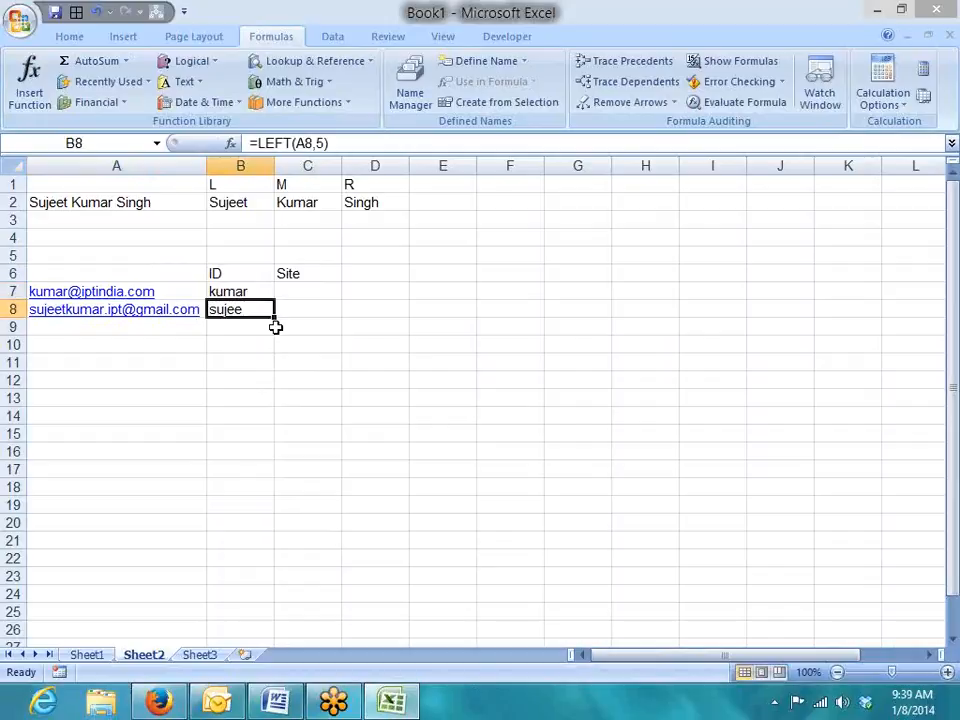
key(Delete)
key(Up)
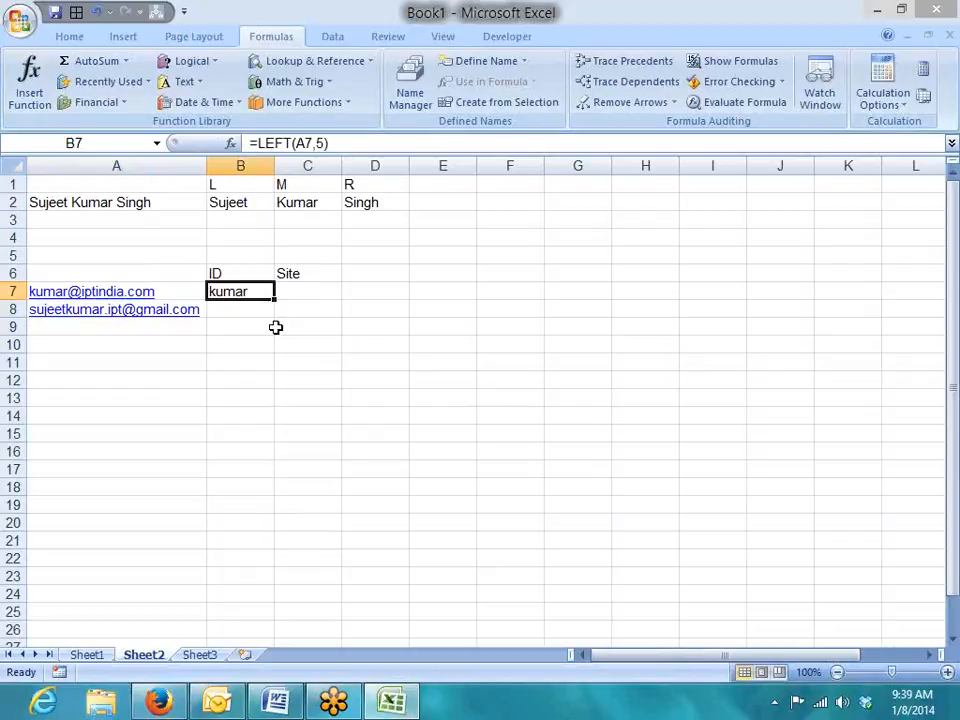
key(Down)
Enter =FIND("@",A7,1) in B8, locating the @ at position 6.
text(=fin)
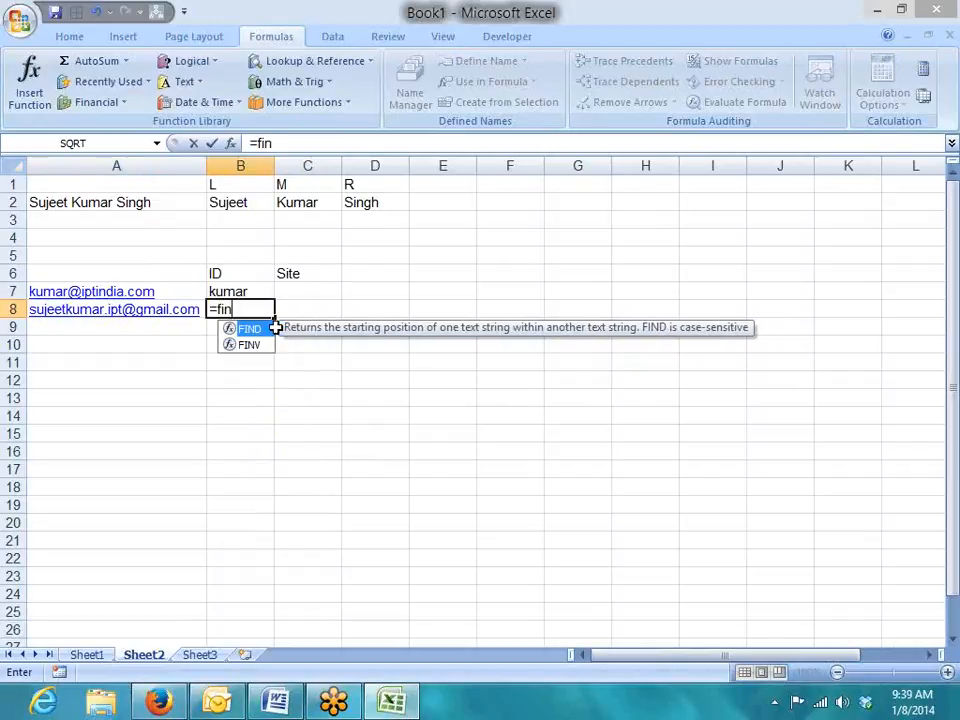
key(Tab)
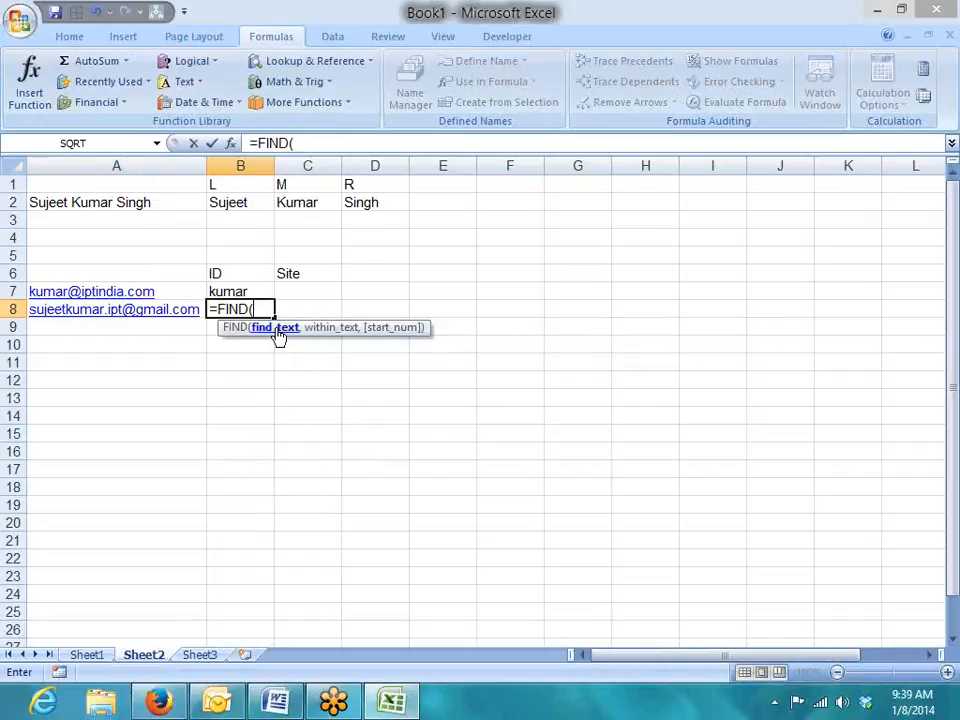
text("@",)
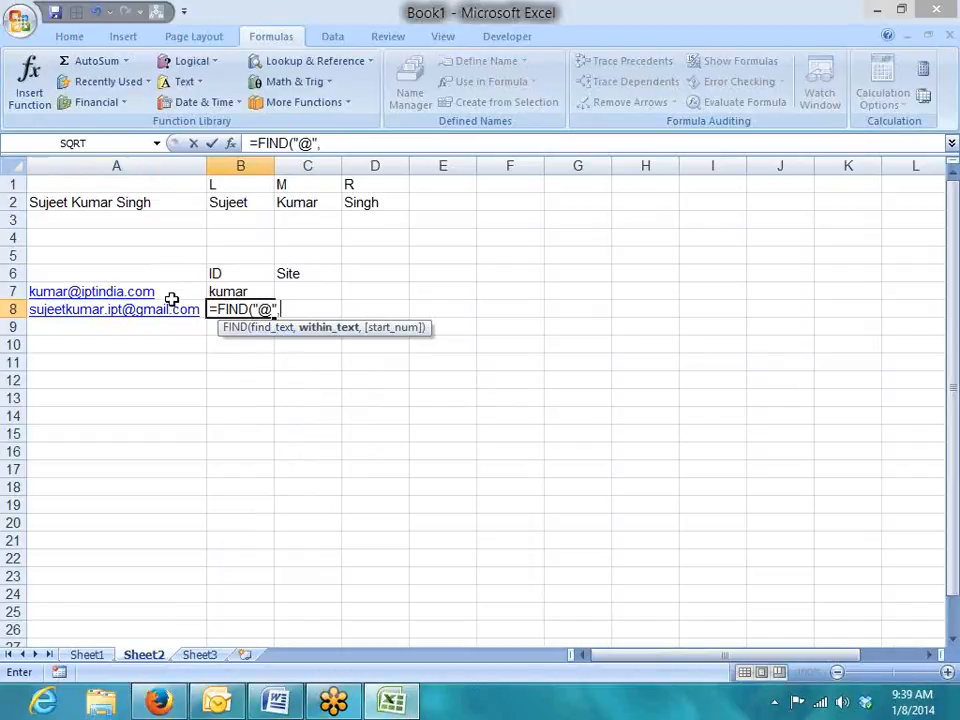
click(173, 295)
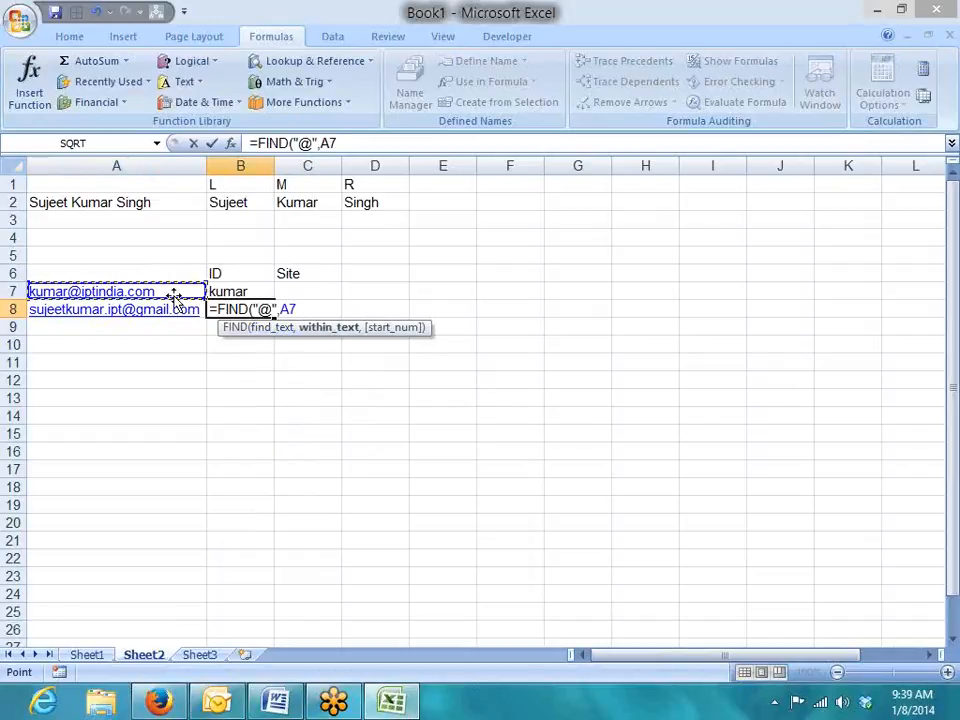
text(,1)
key(Return)
key(Up)
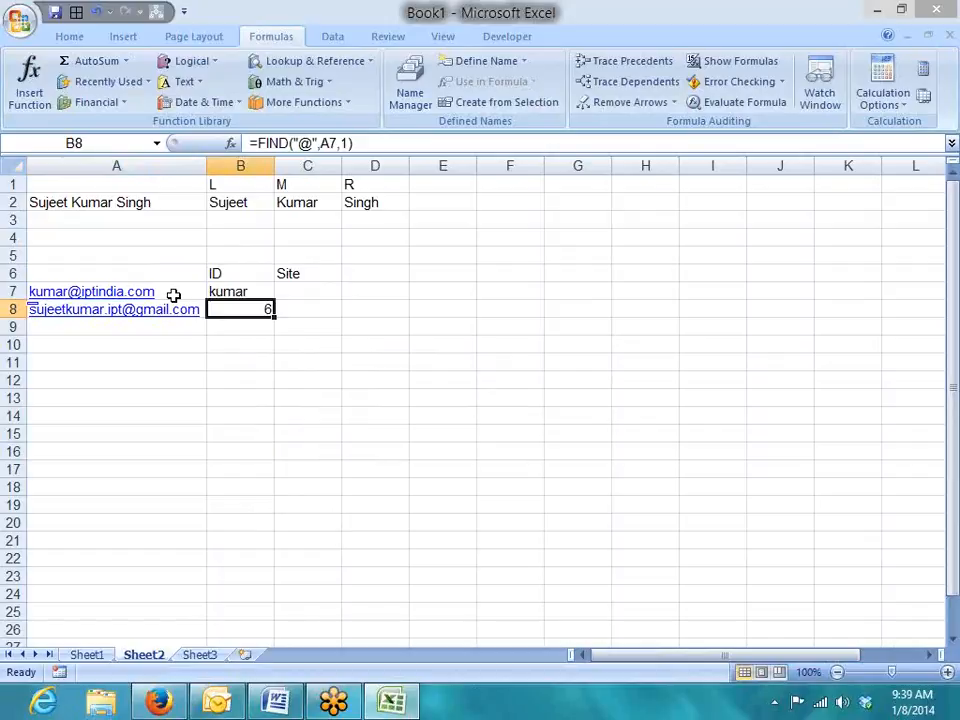
Review each FIND argument in B8's formula and reconfirm it.
key(F2)
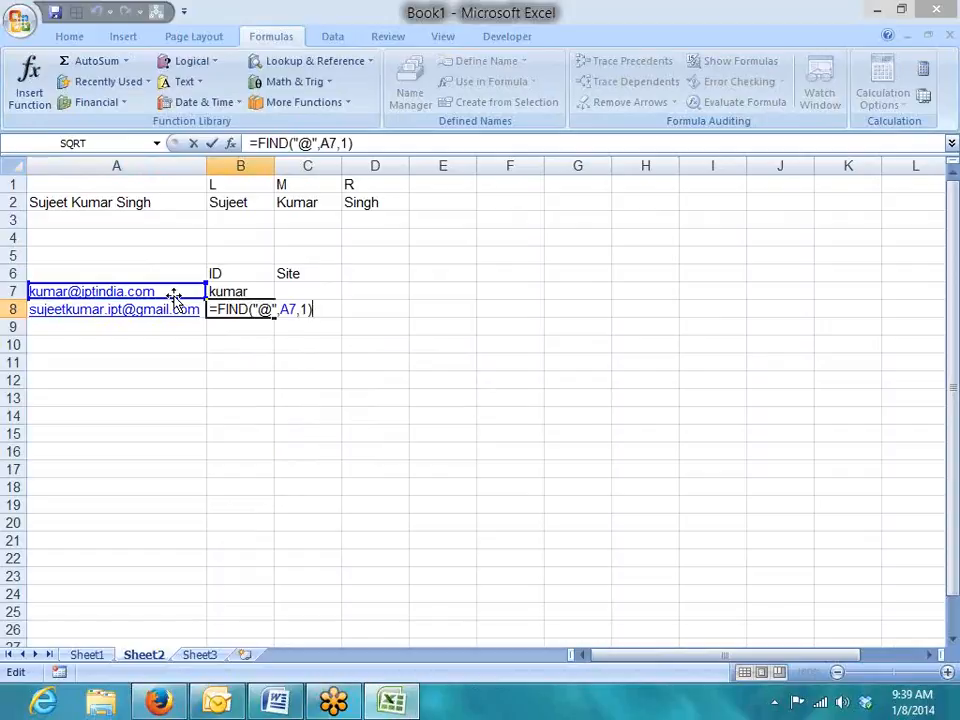
double_click(266, 309)
double_click(287, 309)
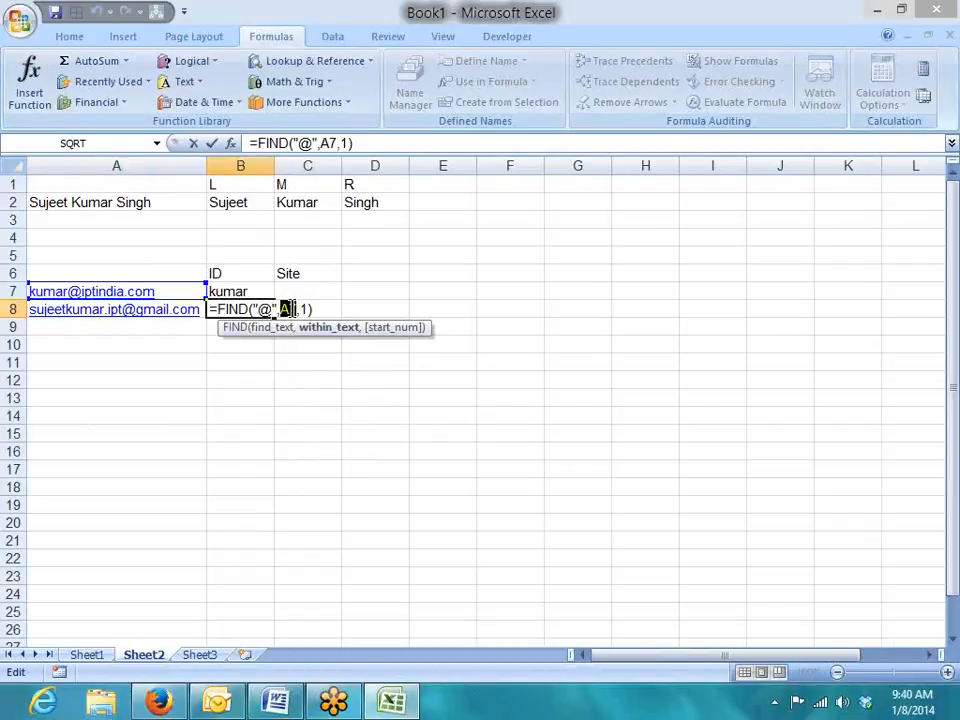
double_click(304, 309)
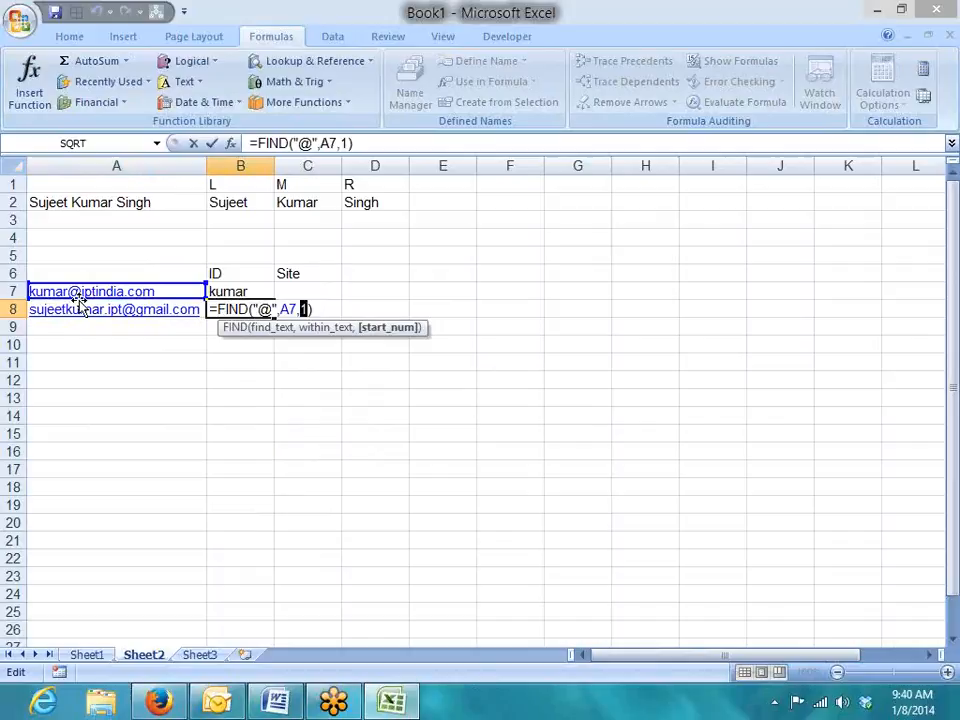
key(Return)
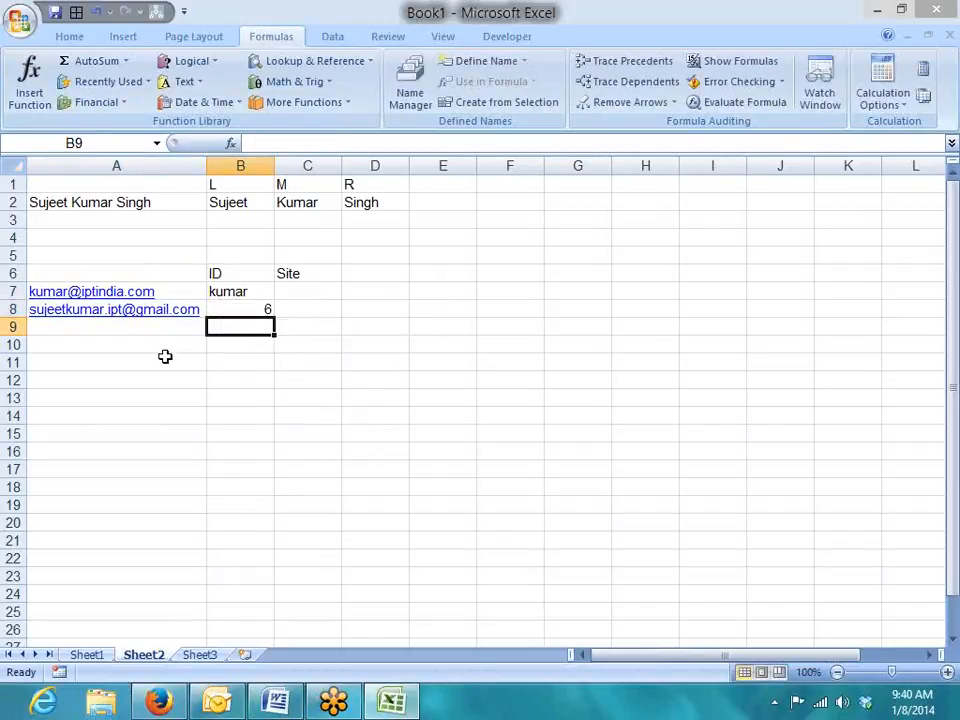
key(Up)
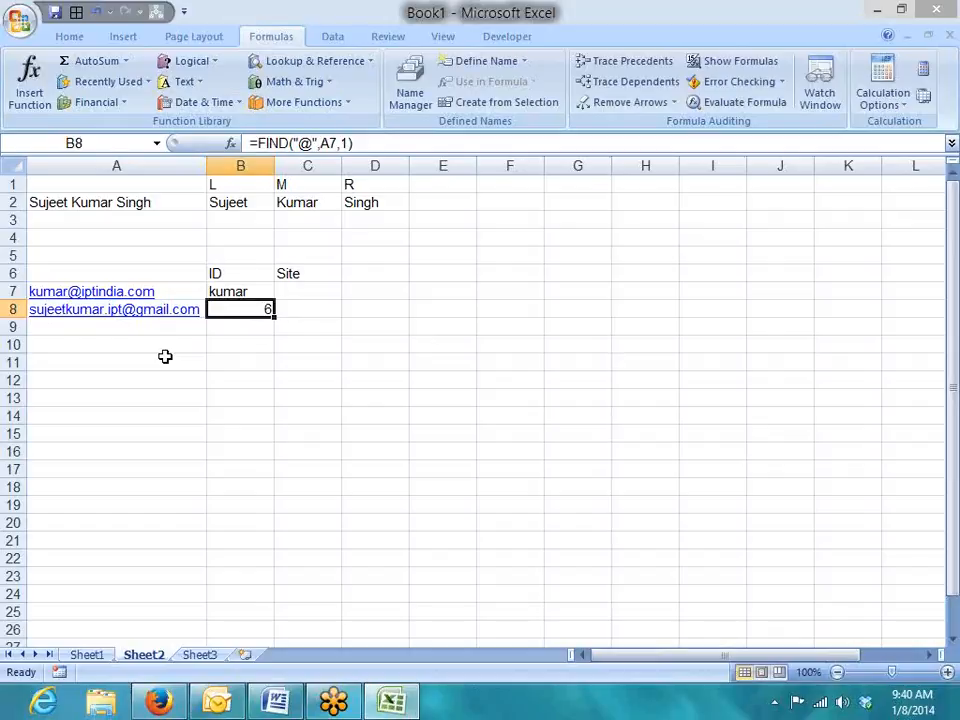
Change B7 to =LEFT(A7,B8-1) so the count comes from the @ position.
key(Up)
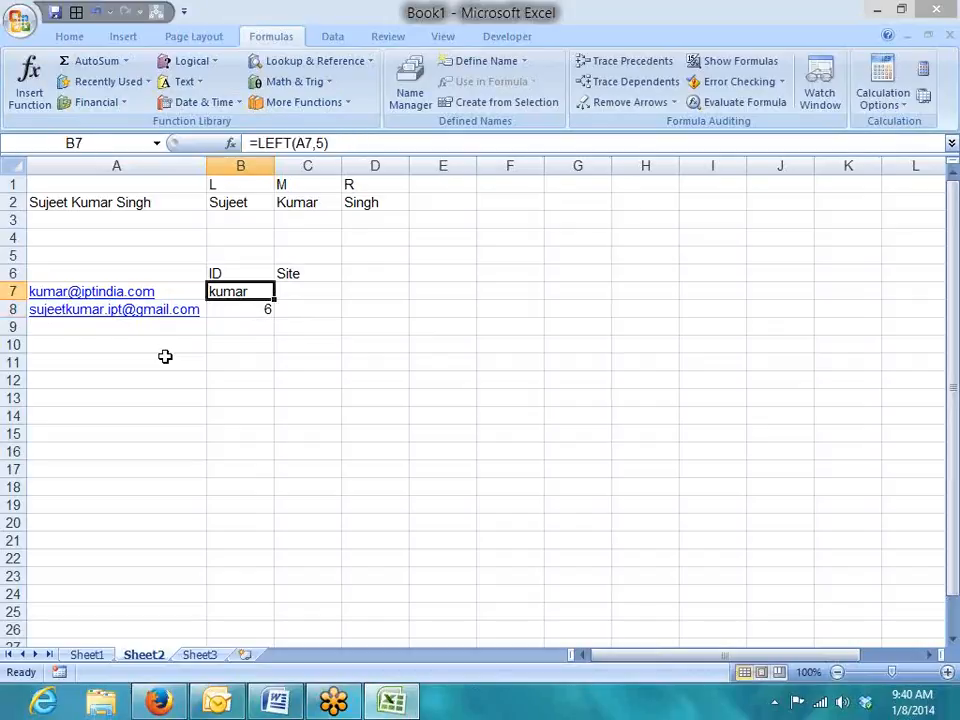
double_click(320, 143)
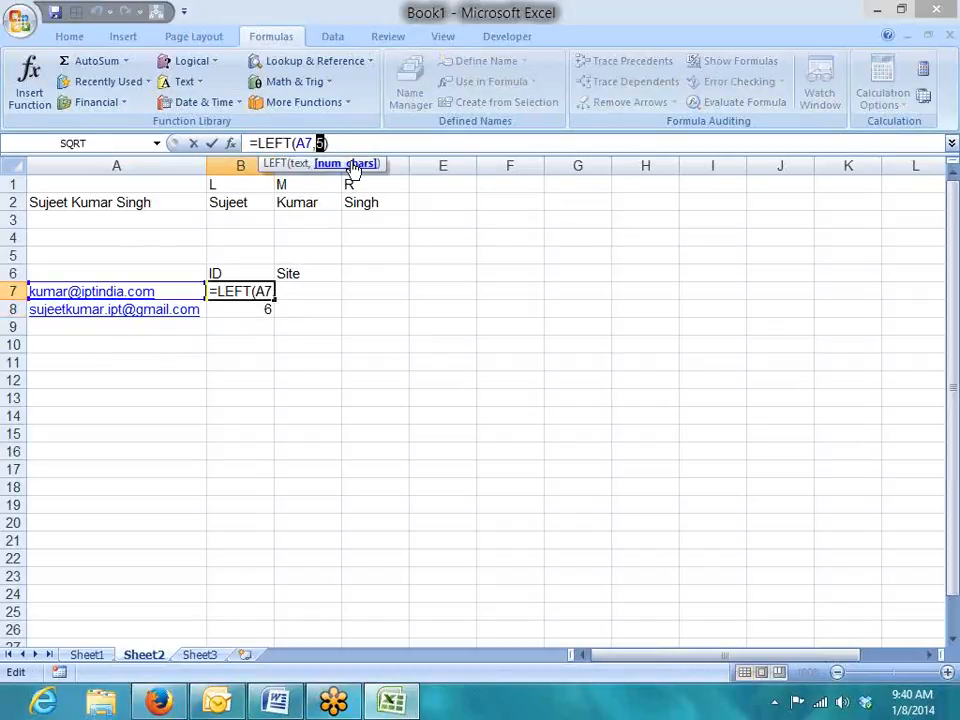
key(BackSpace)
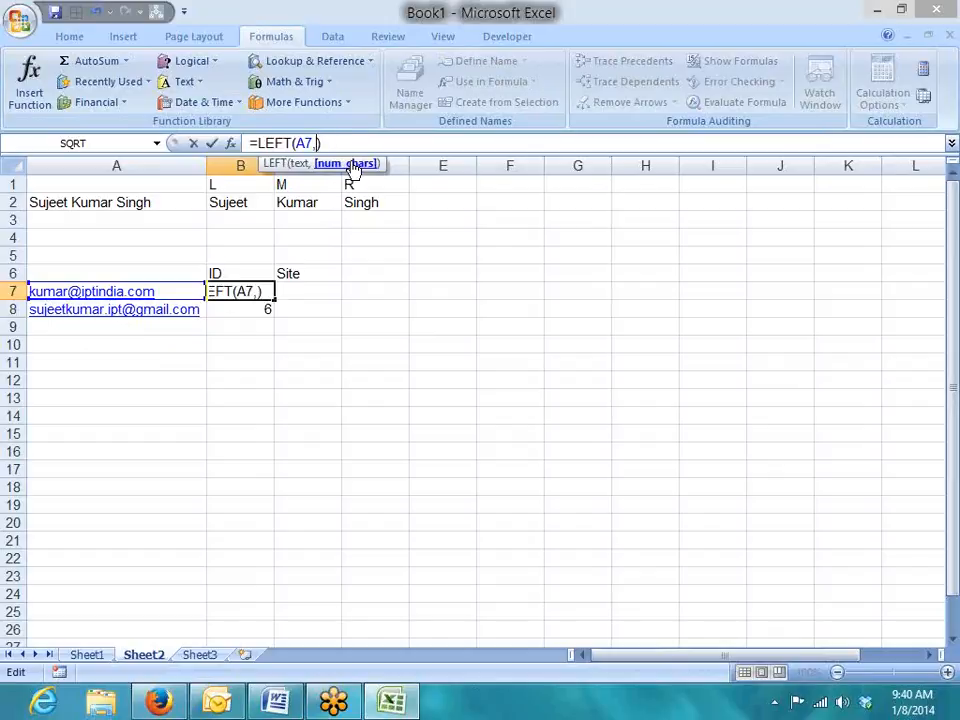
click(245, 310)
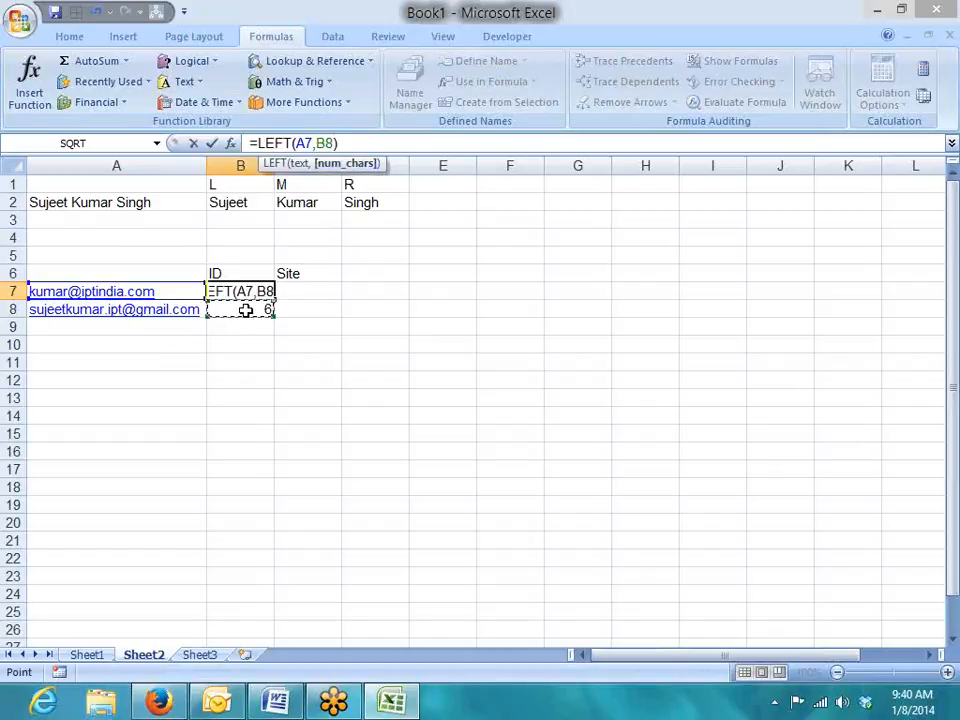
text(-1)
key(Return)
key(Up)
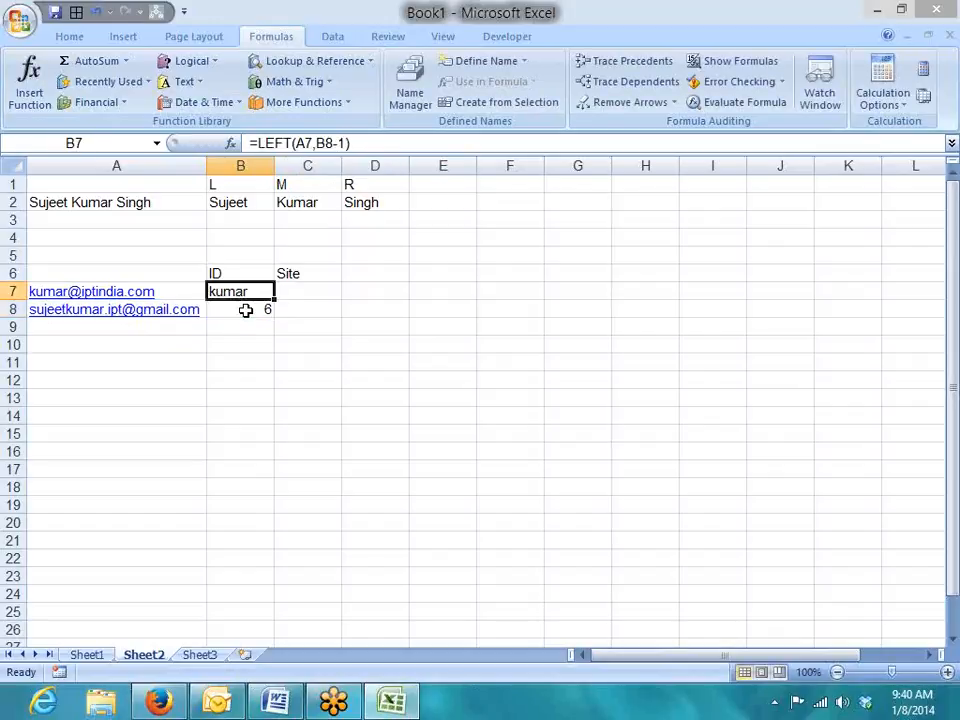
Replace B8 in B7's formula with FIND("@",A7,1), giving =LEFT(A7,FIND("@",A7,1)-1).
click(245, 310)
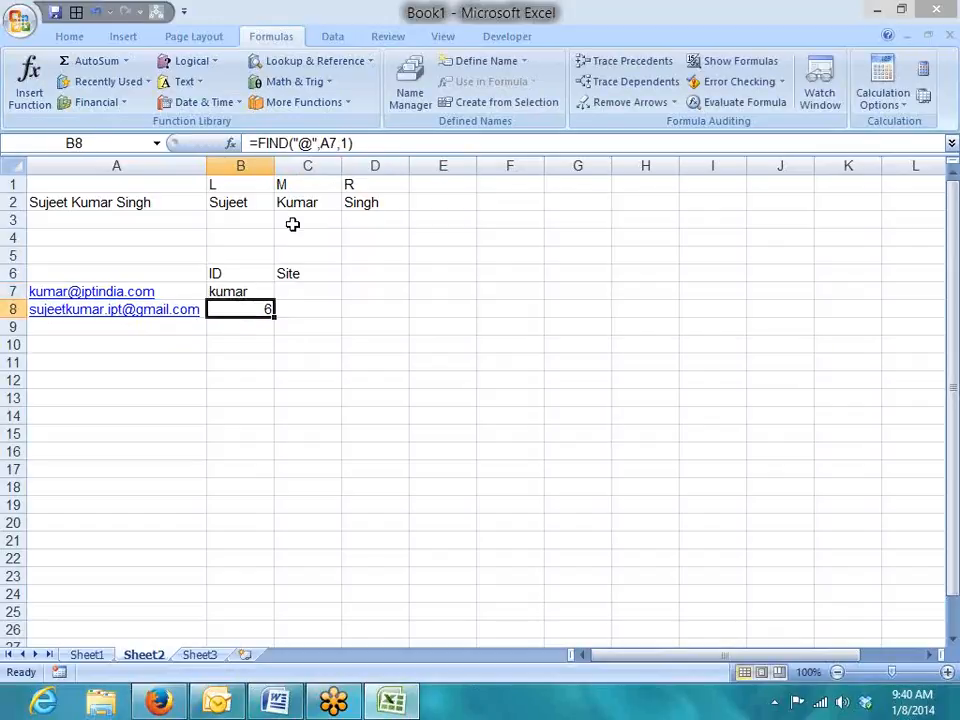
drag(258, 143, 354, 143)
key(ctrl+c)
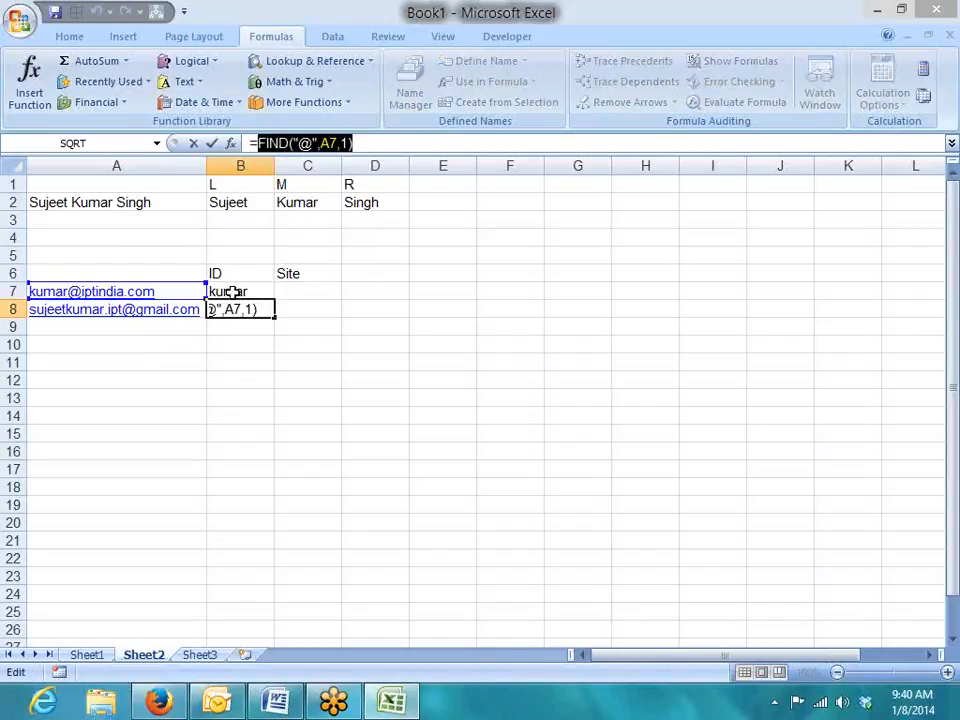
key(Escape)
key(Up)
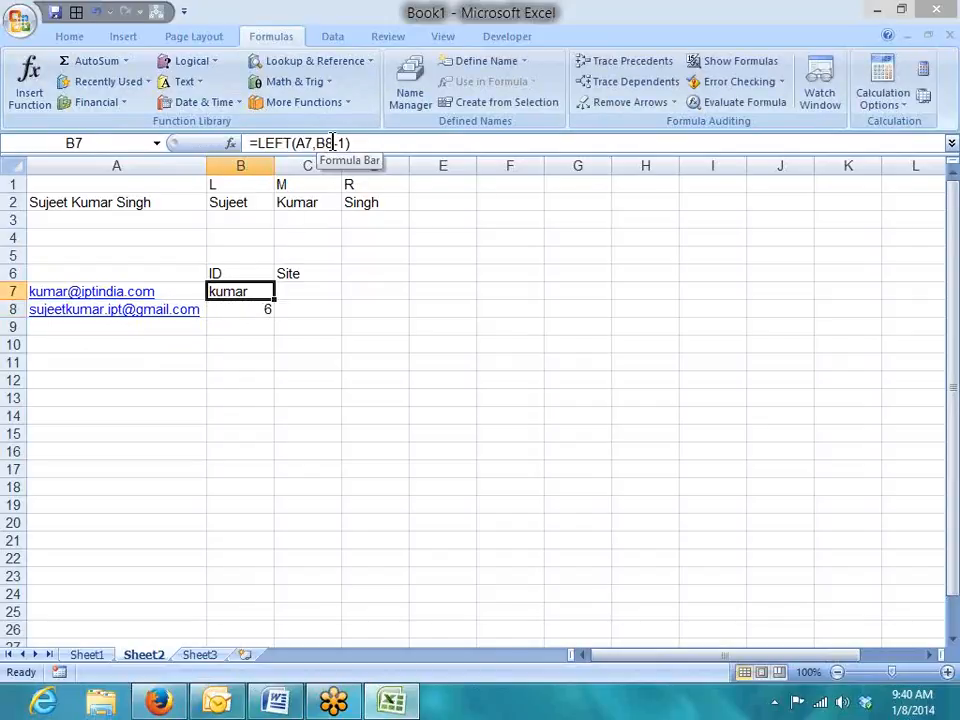
drag(333, 143, 318, 143)
key(ctrl+v)
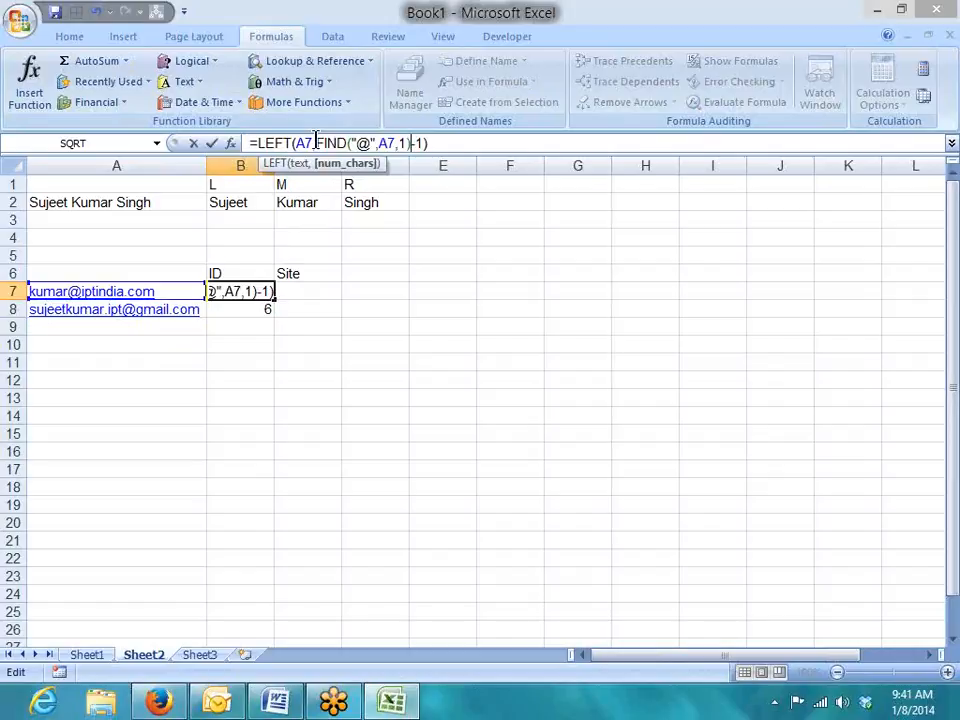
key(Return)
key(Up)
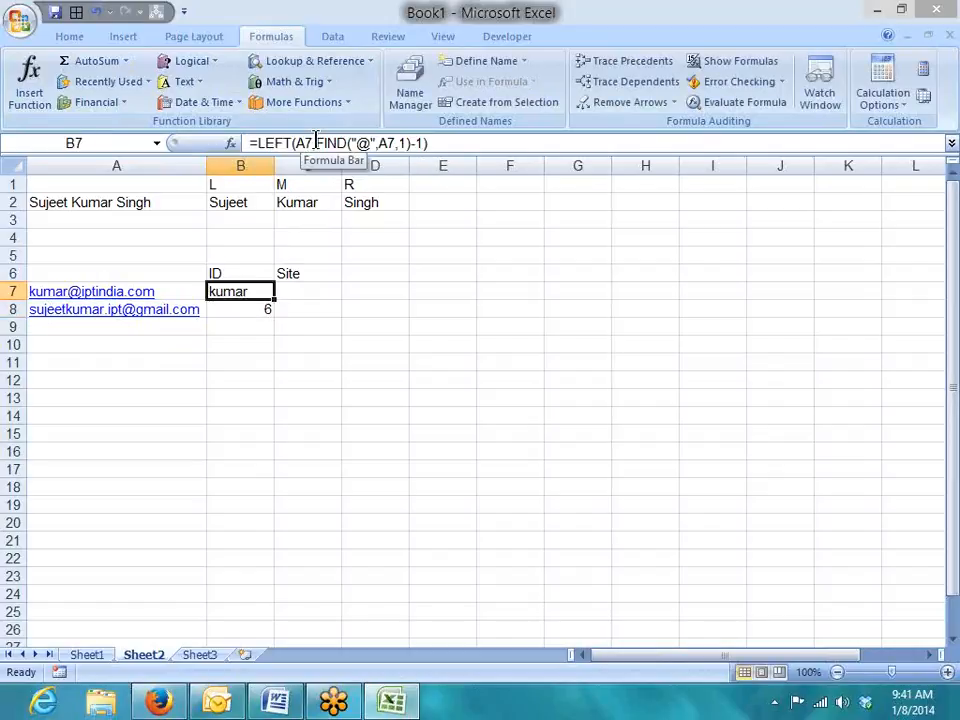
key(Right)
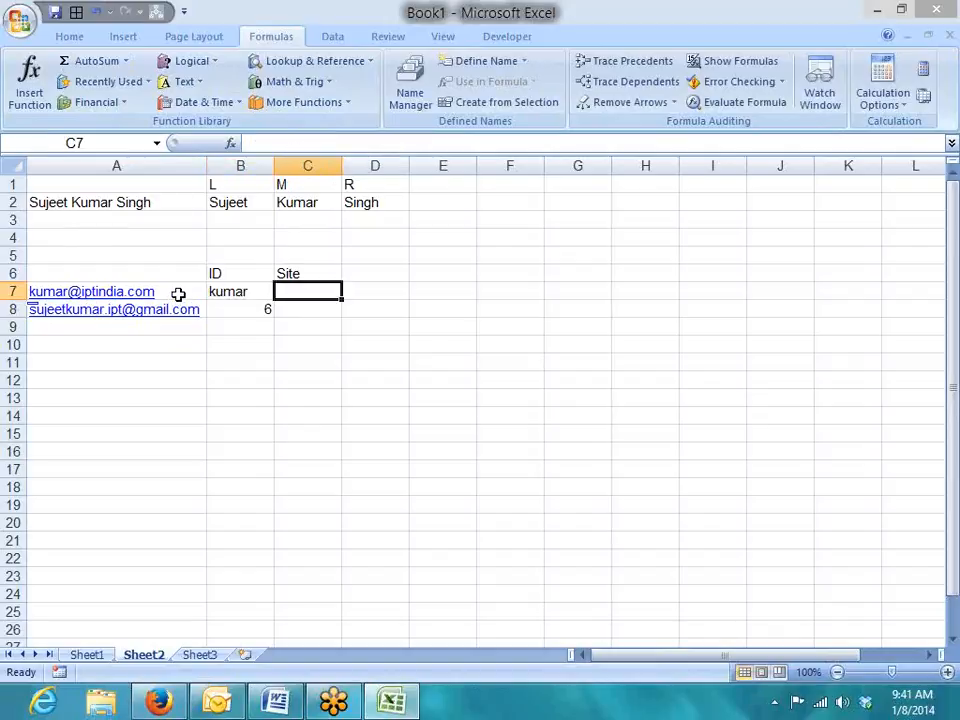
Start a RIGHT formula in C7 that takes its text from the address in A7.
text(=)
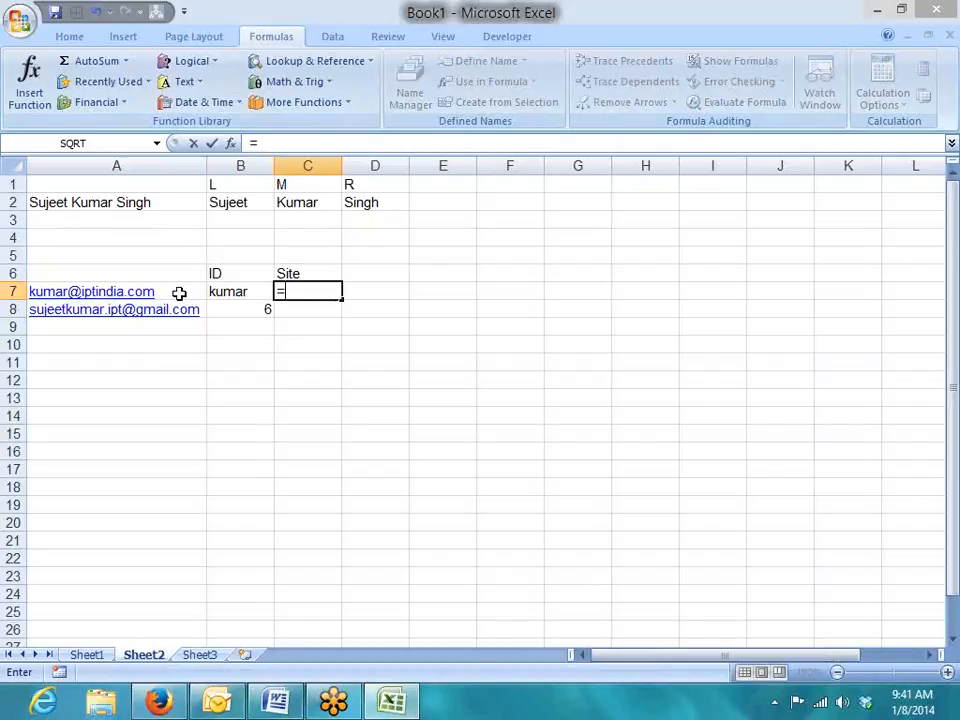
text(lef)
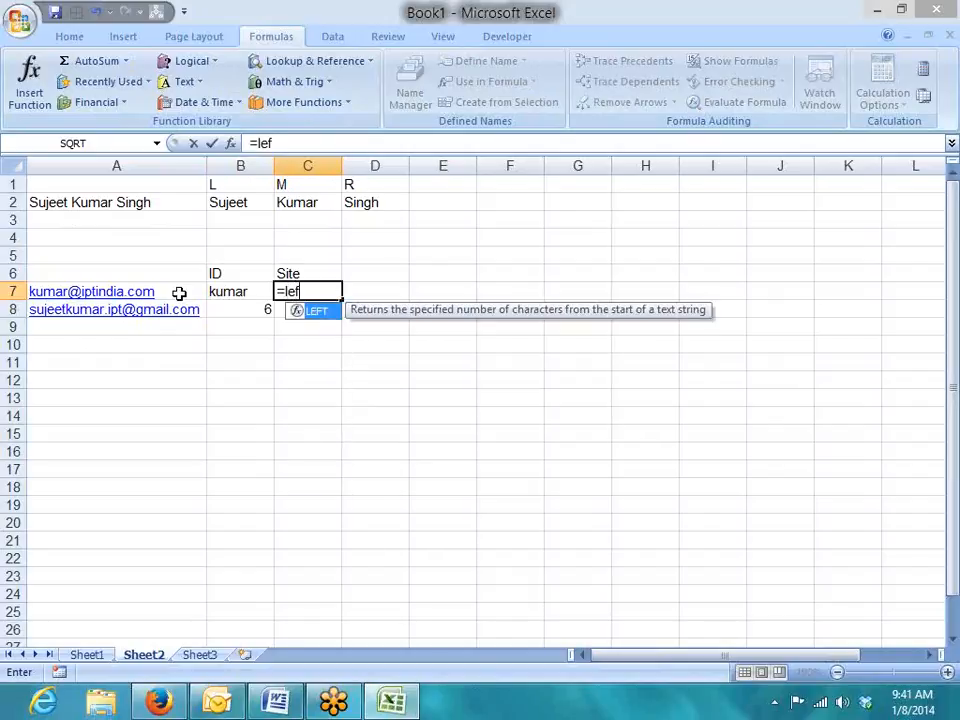
key(Tab)
key(Escape)
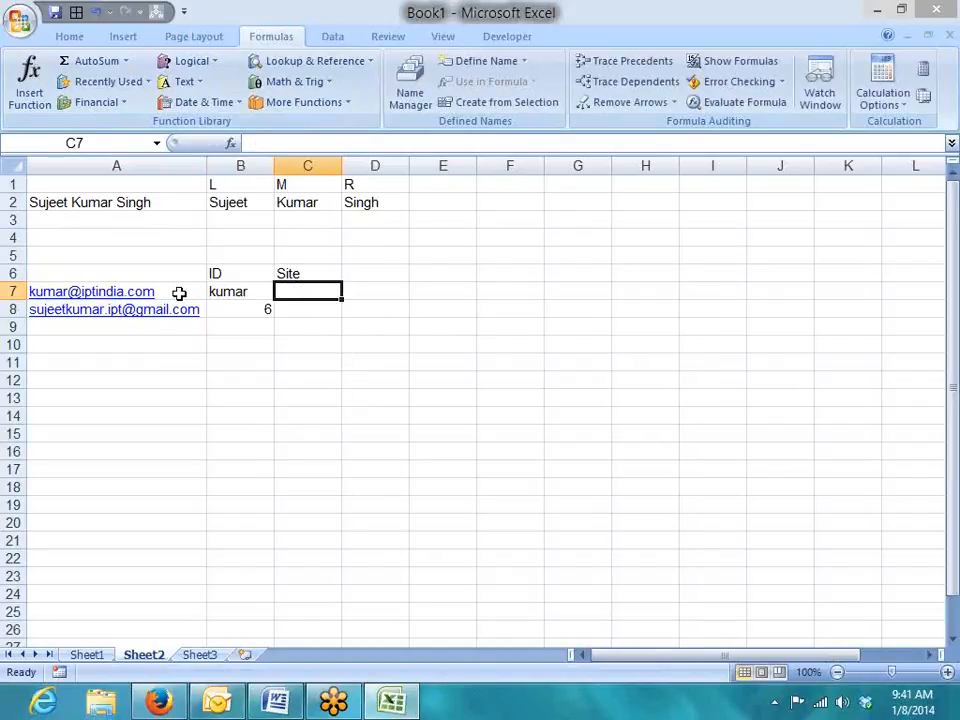
text(=ri)
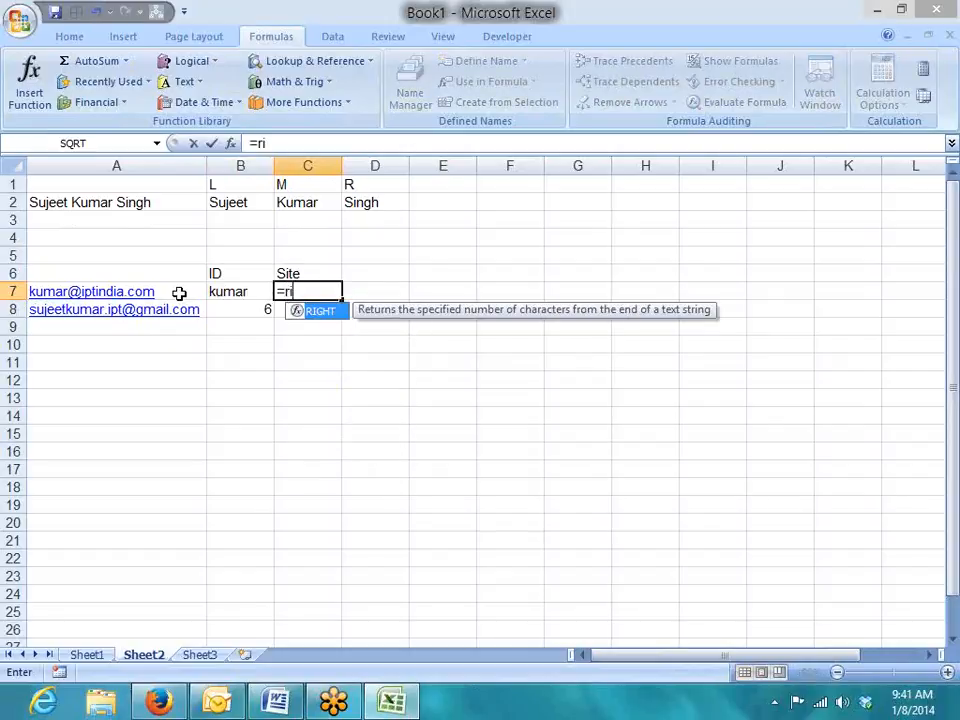
key(Tab)
click(178, 292)
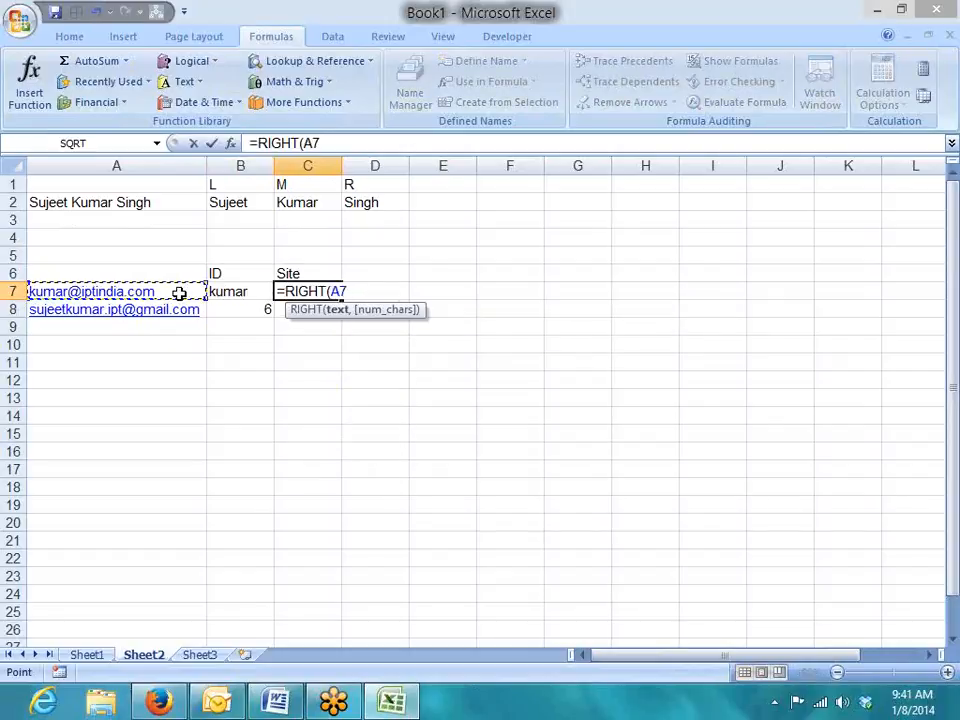
Complete C7 as =RIGHT(A7,LEN(A7)-B8) and accept Excel's correction, returning iptindia.com.
text(,)
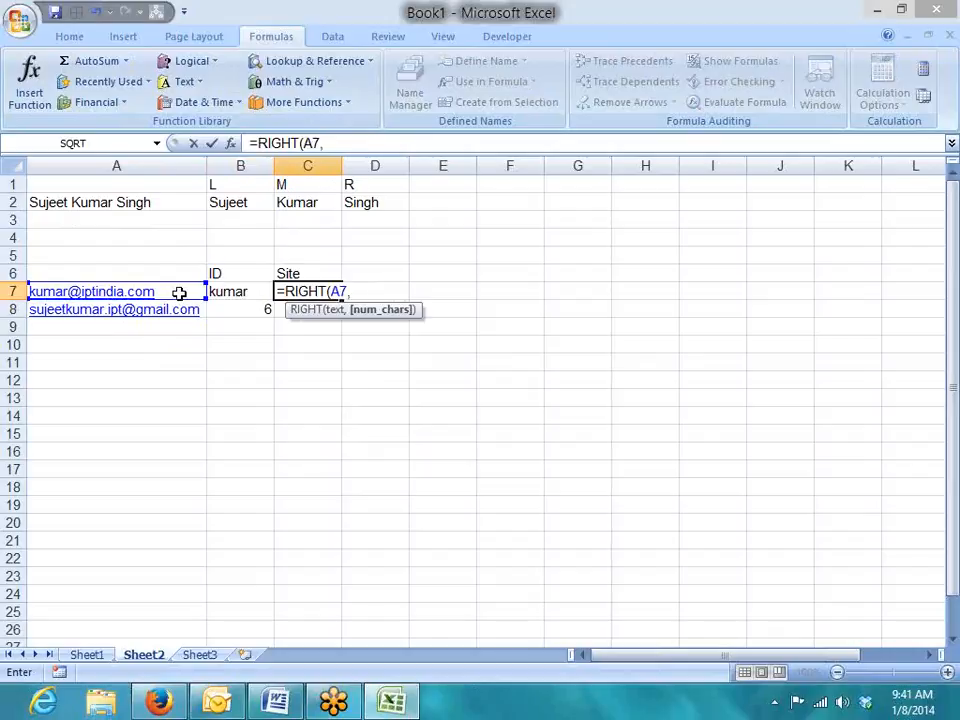
text(len)
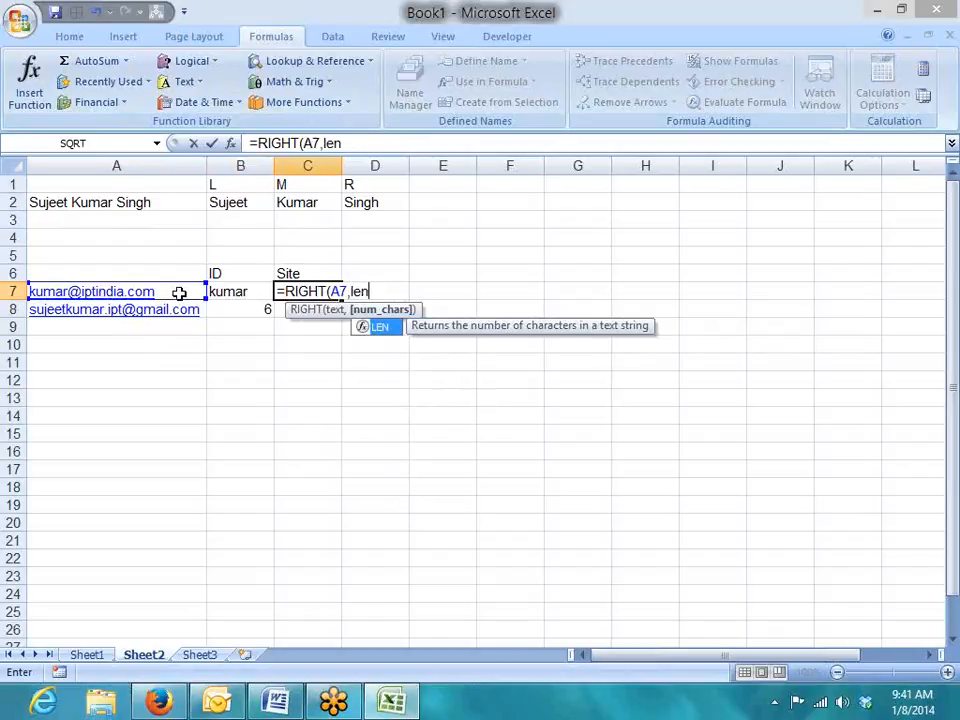
key(Tab)
click(178, 292)
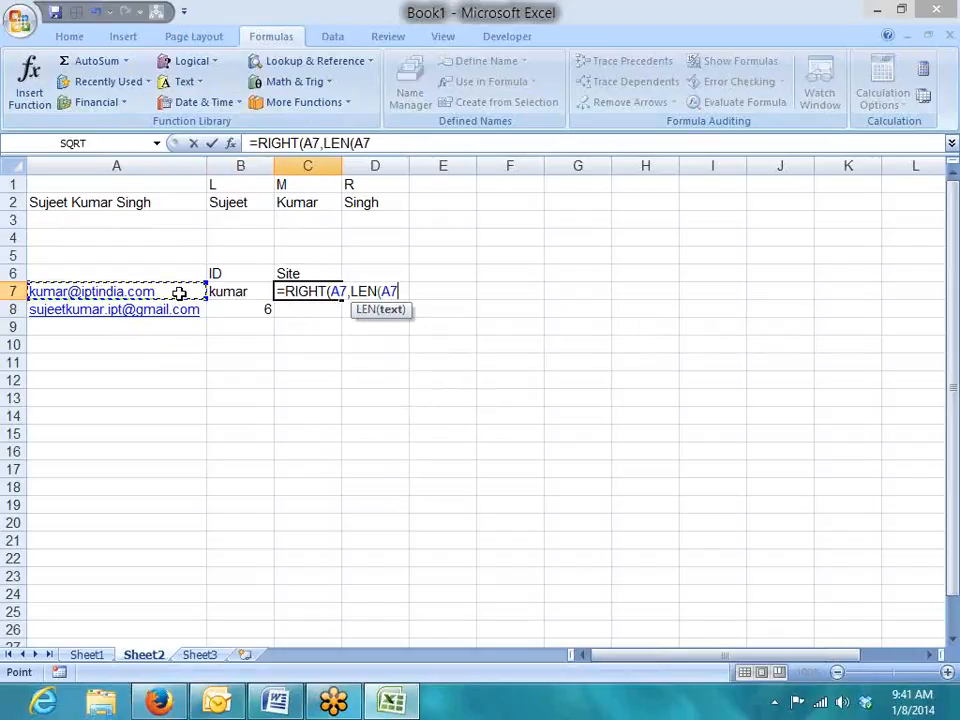
text()-)
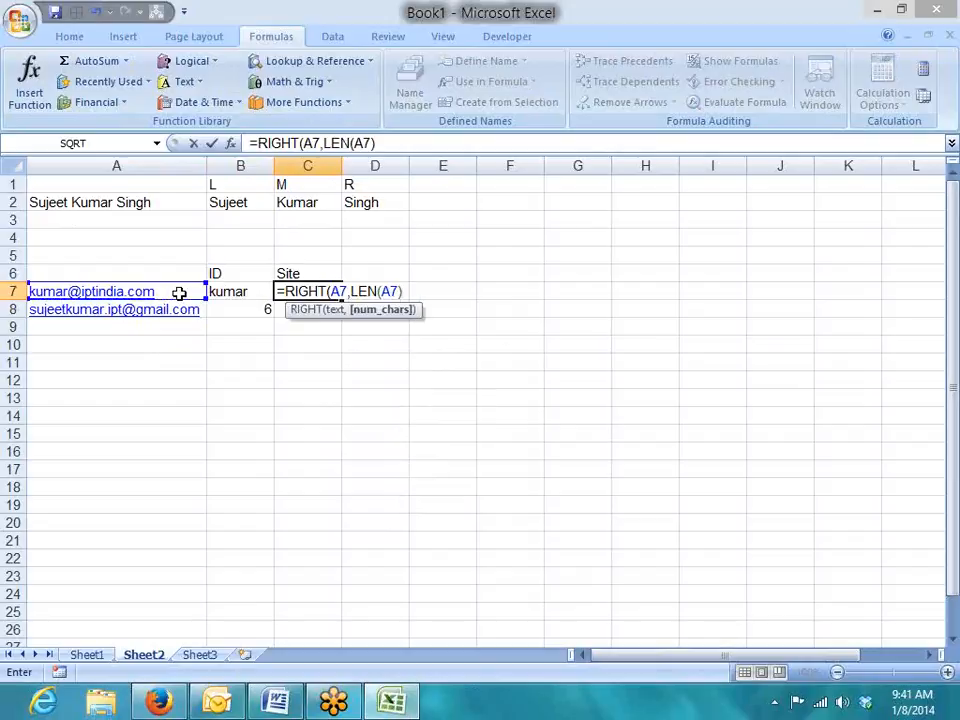
click(249, 309)
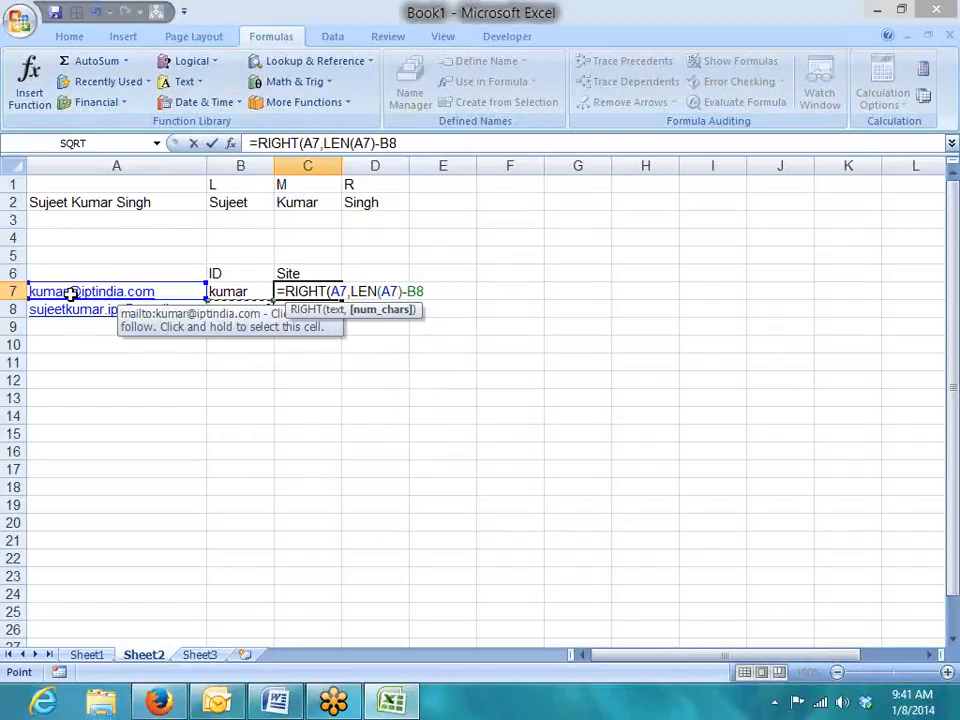
key(Return)
key(Return)
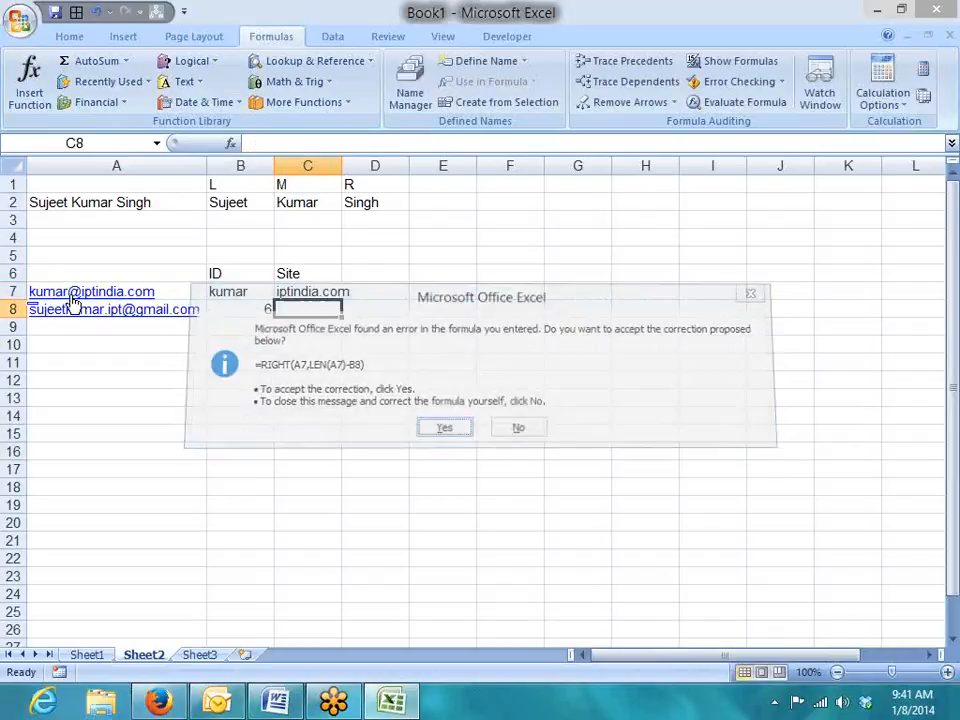
key(Up)
key(Down)
Replace the B8 reference in C7's formula with the FIND expression copied from B8.
key(Left)
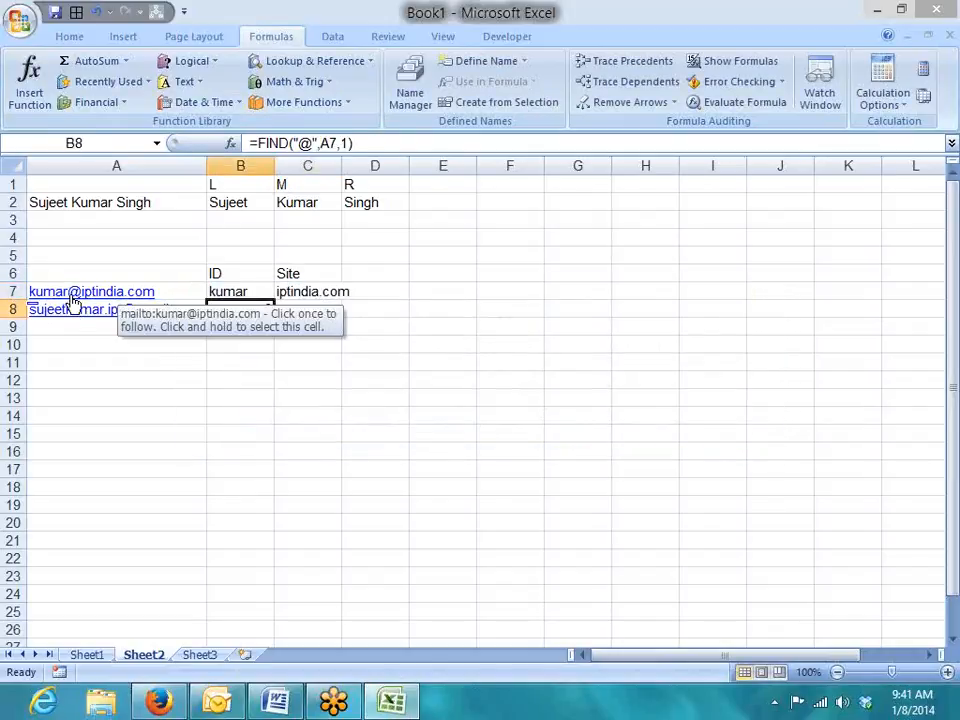
drag(258, 143, 353, 143)
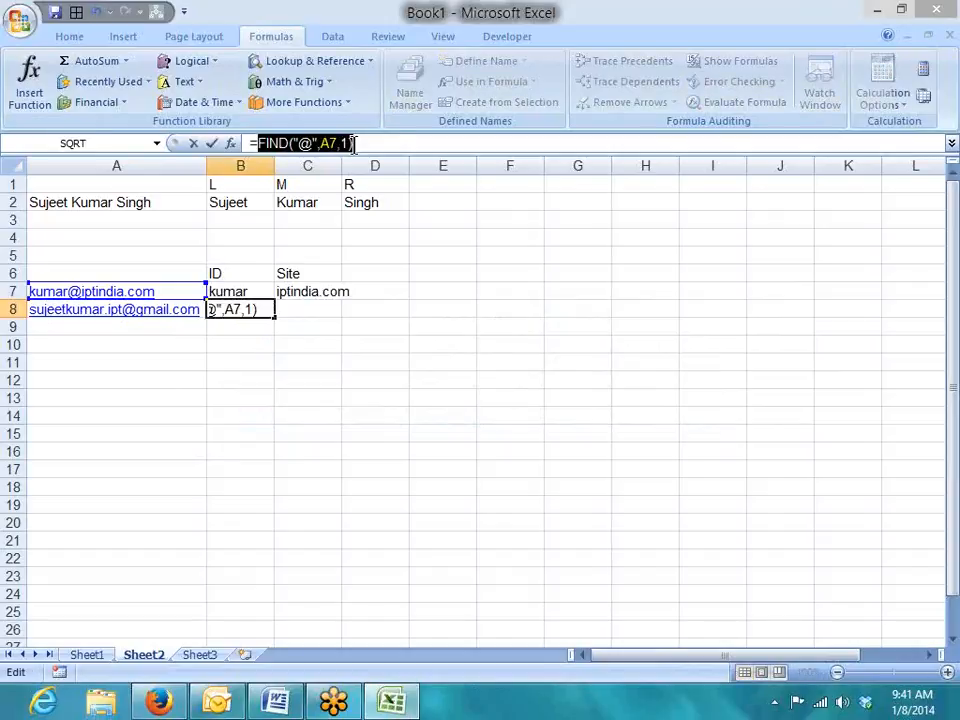
key(Escape)
click(334, 290)
drag(401, 143, 380, 143)
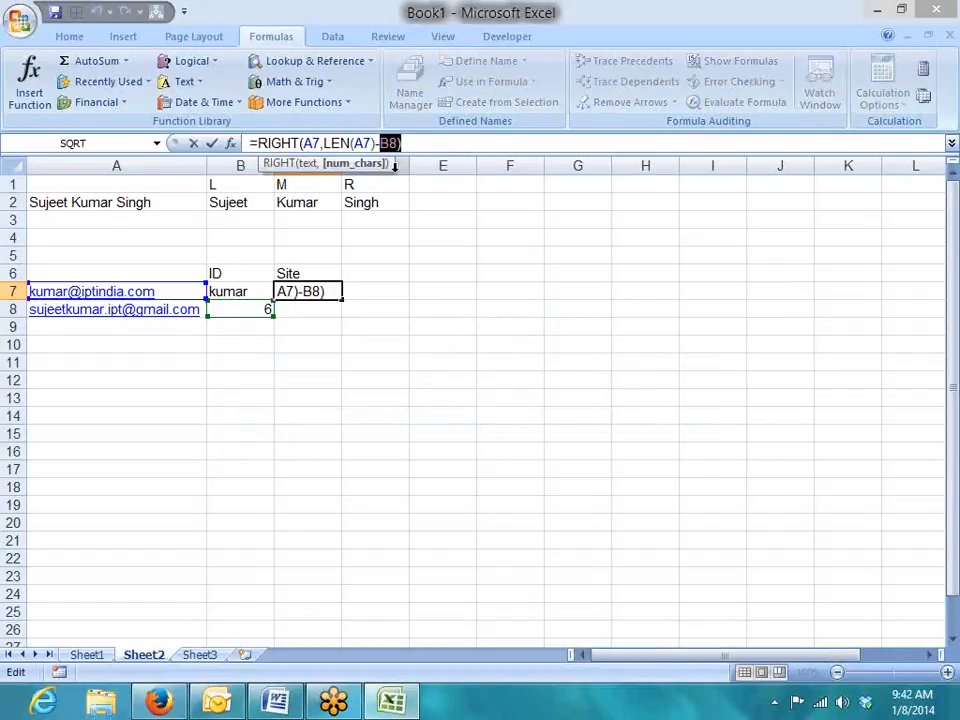
key(ctrl+v)
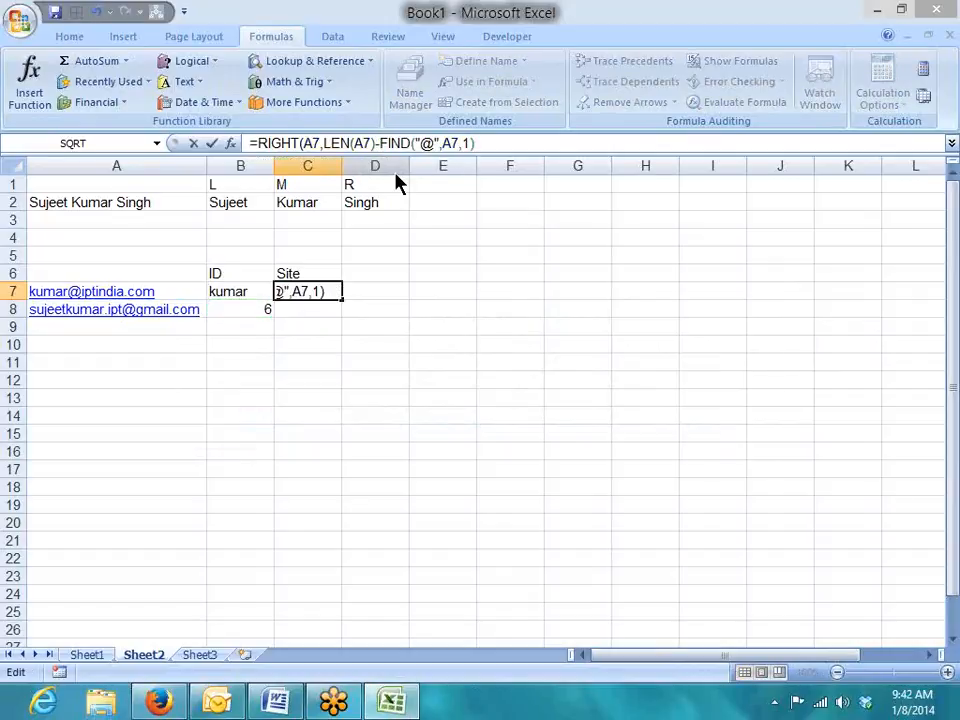
key(Return)
key(Return)
Clear B8 and fill the row 7 ID and site formulas down to row 8.
key(Up)
key(Down)
key(Left)
key(Delete)
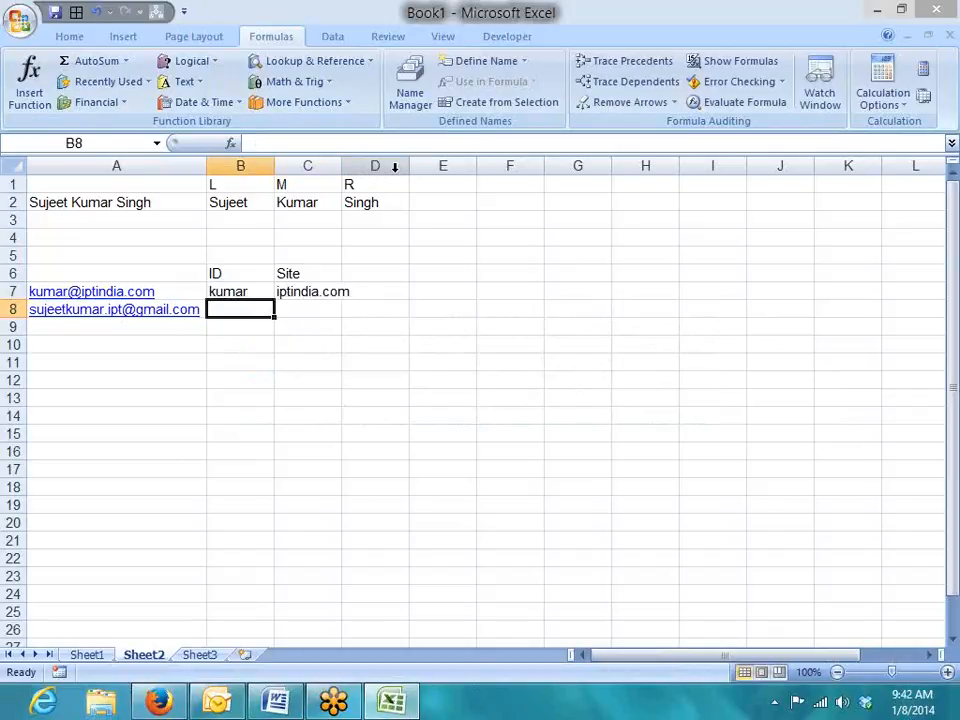
key(Up)
key(shift+Right)
key(shift+Down)
key(ctrl+d)
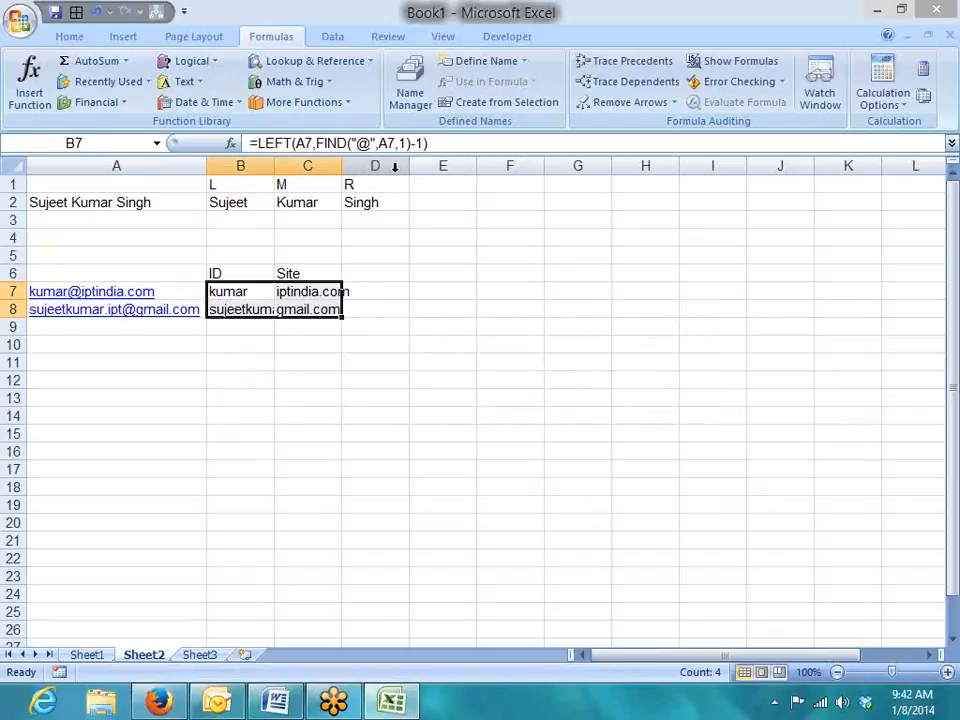
Autofit columns B and C to their contents.
double_click(274, 166)
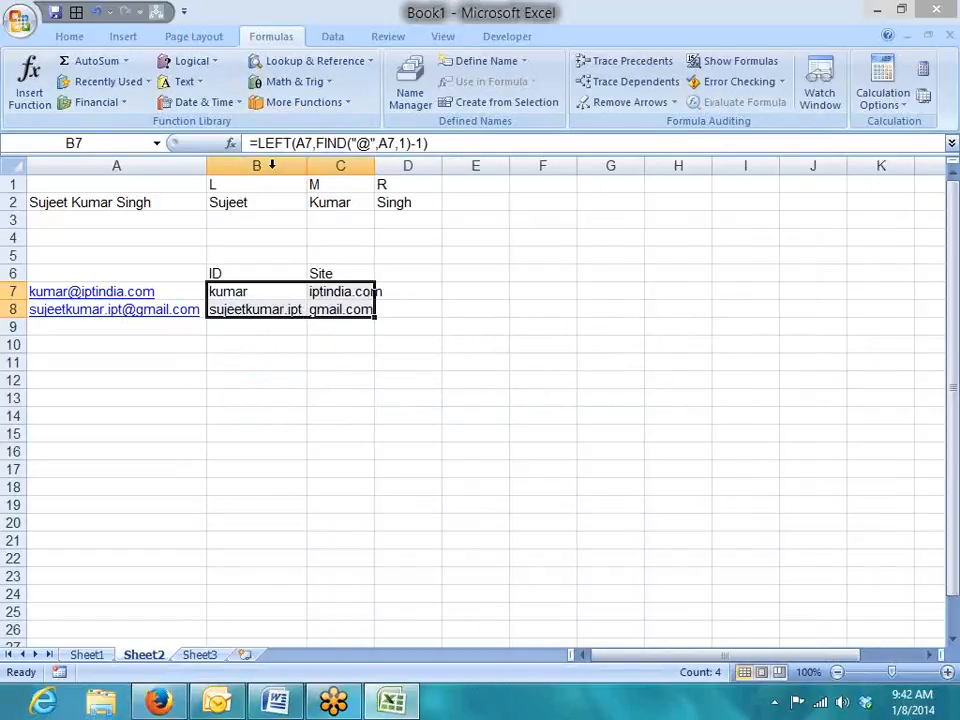
double_click(374, 173)
click(421, 296)
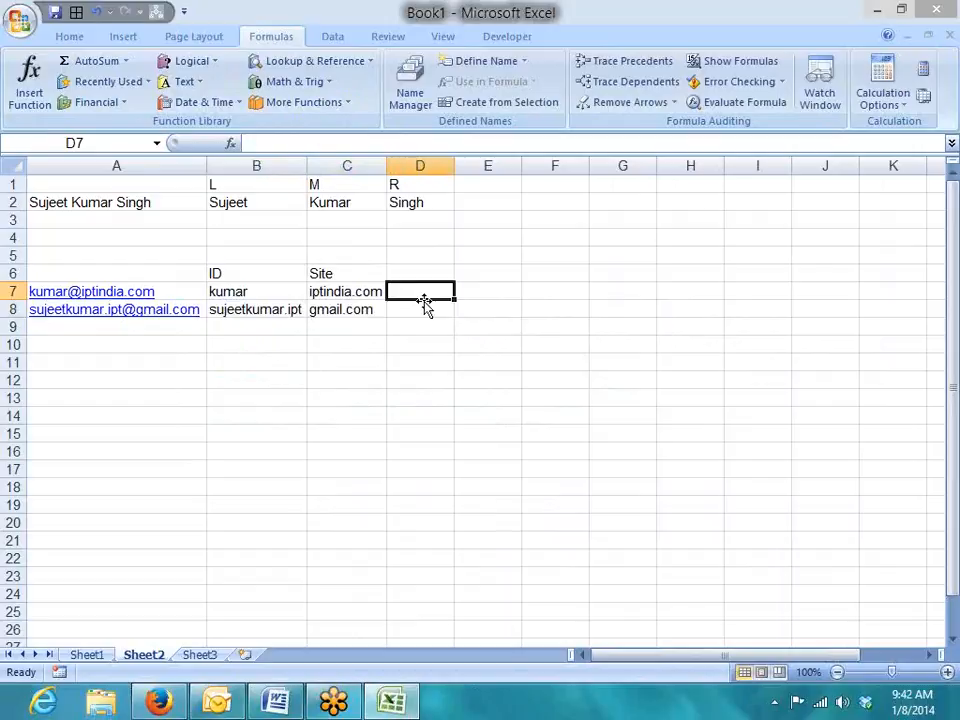
Check the second address and its ID formula, then start a SEARCH formula in B9.
click(246, 412)
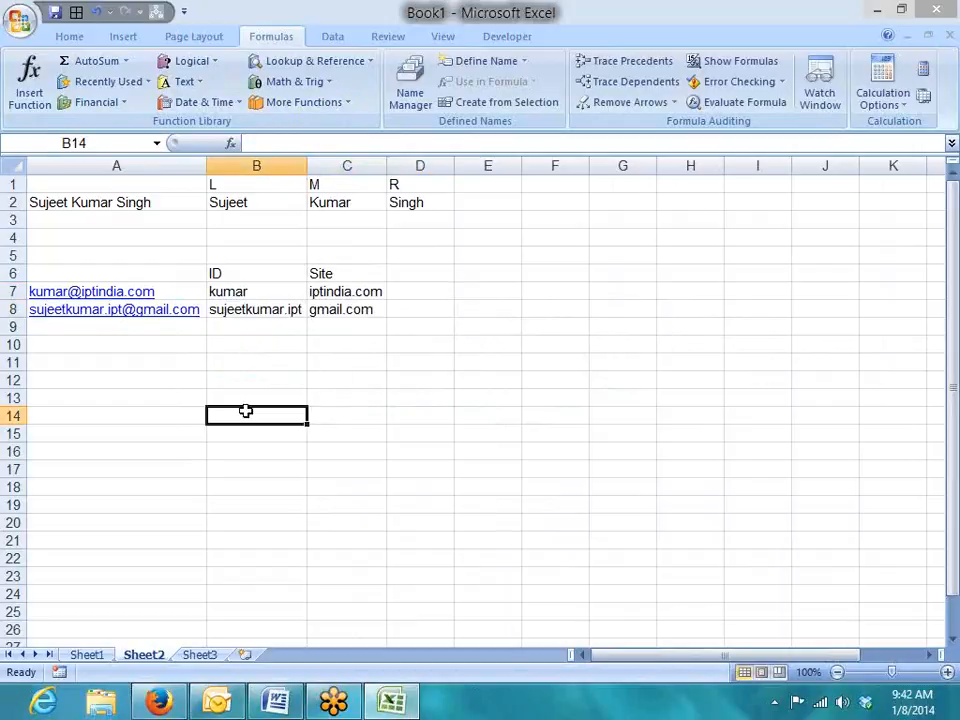
click(198, 311)
click(260, 311)
click(242, 331)
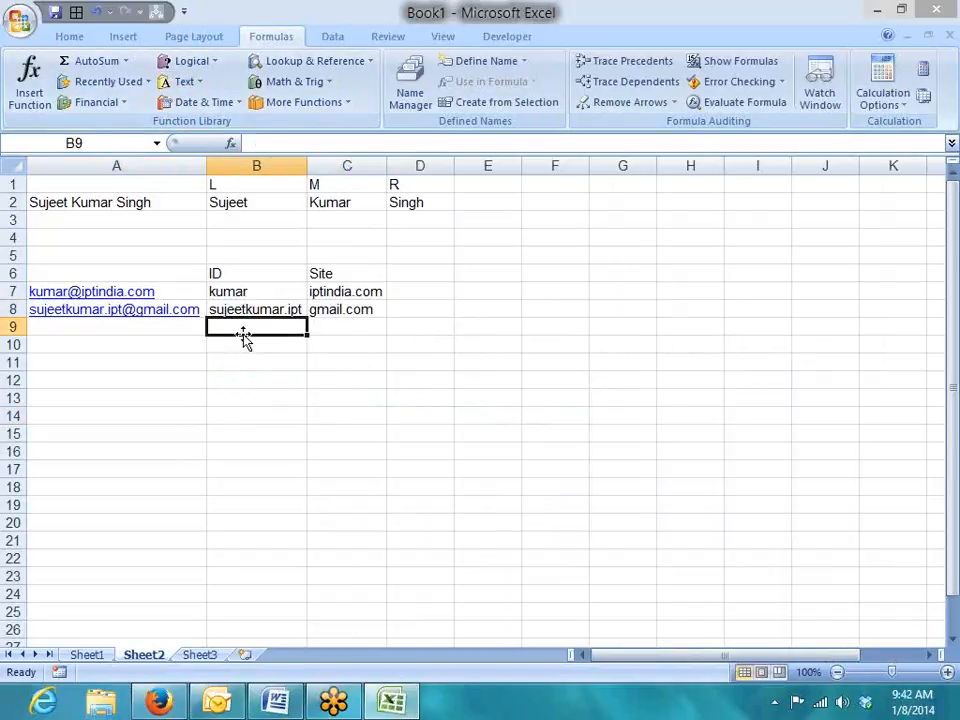
text(=se)
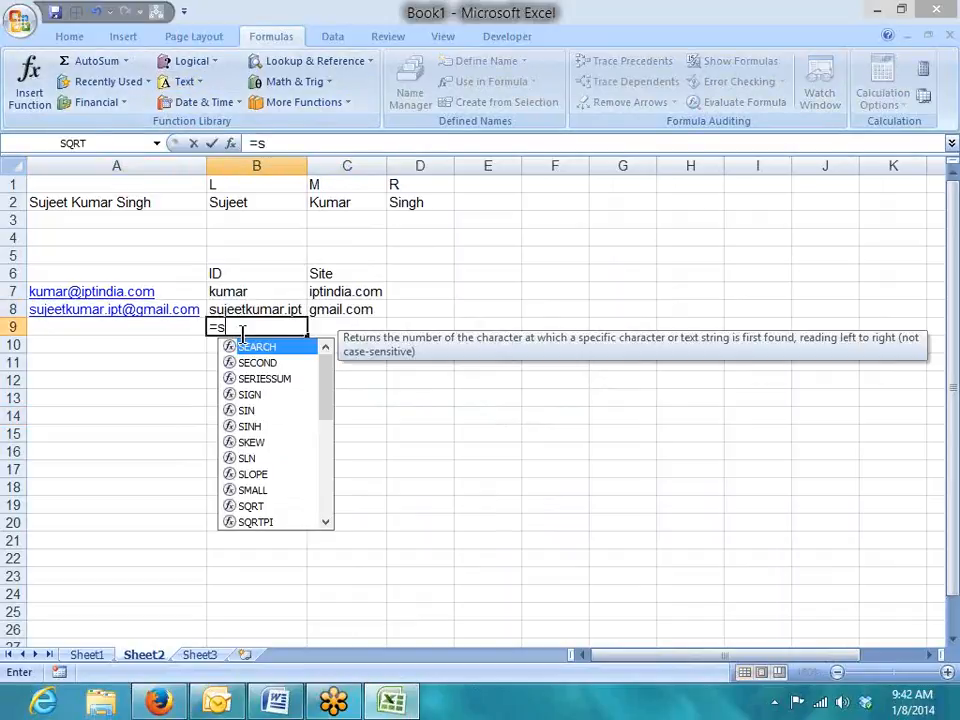
key(Tab)
Complete B9 as =SEARCH("@",A8,1), returning 16.
key(Left)
key(BackSpace)
key(BackSpace)
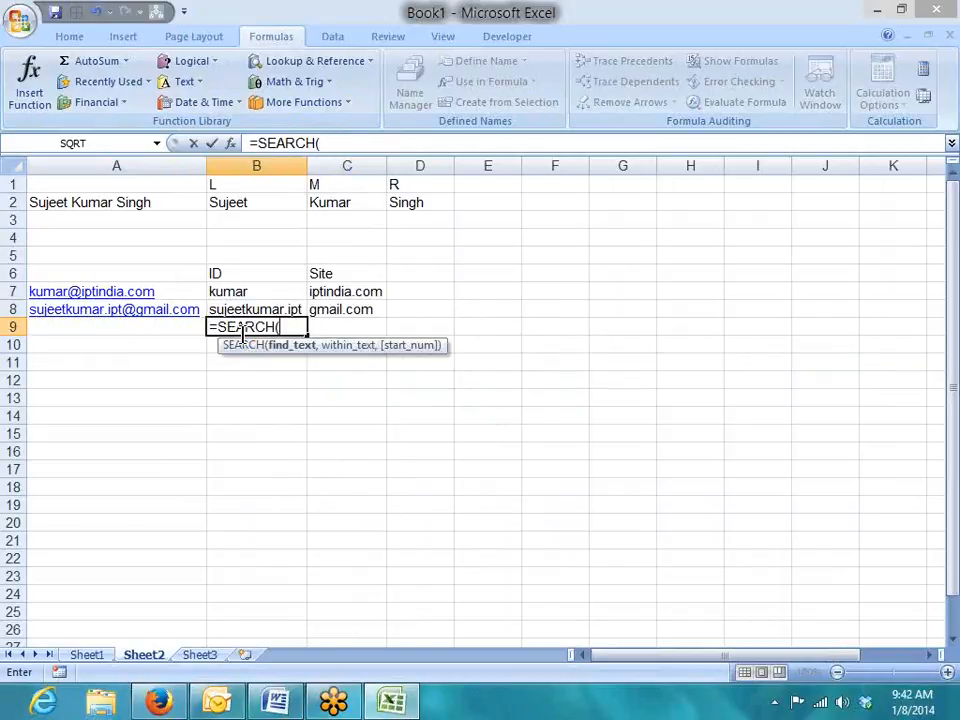
text("@",)
key(Left)
key(Up)
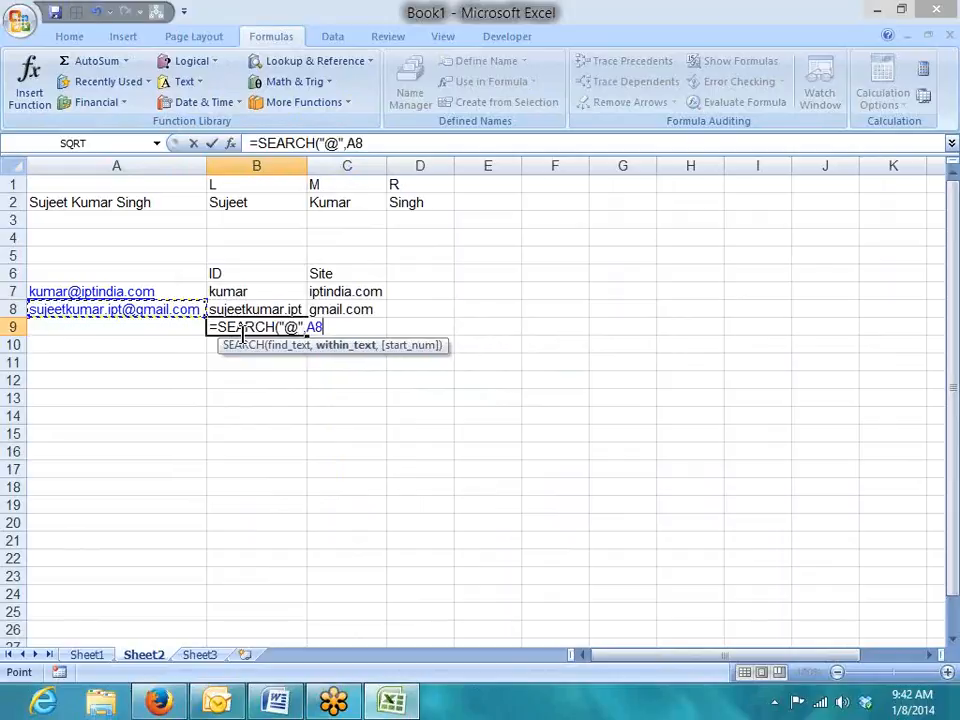
text(,1)
key(Return)
click(243, 333)
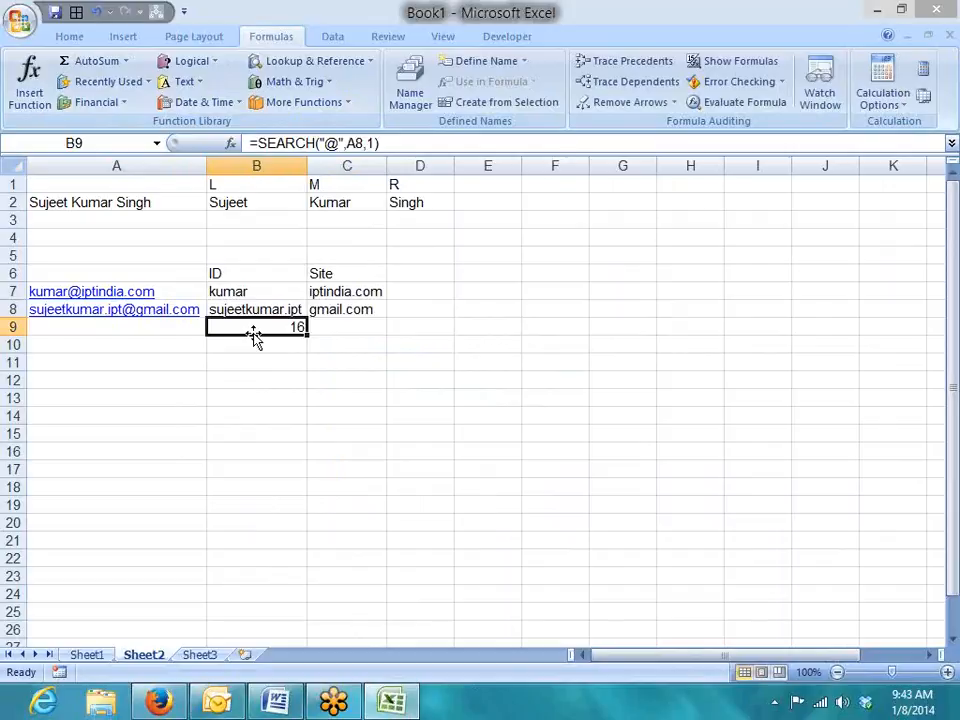
Browse the Formulas Text function list without inserting anything.
click(223, 416)
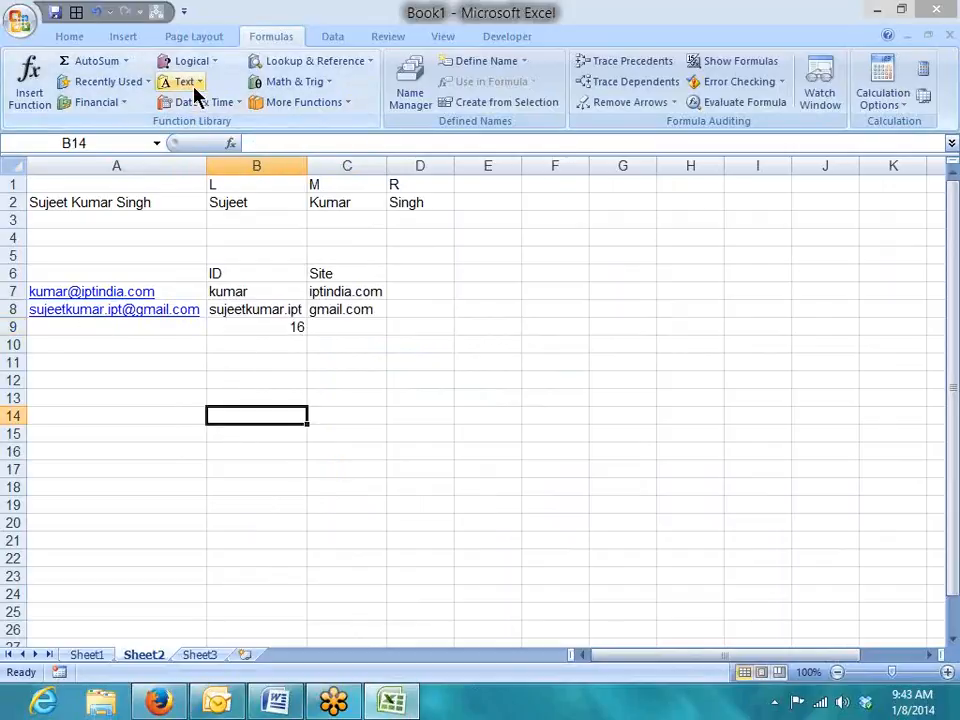
click(195, 87)
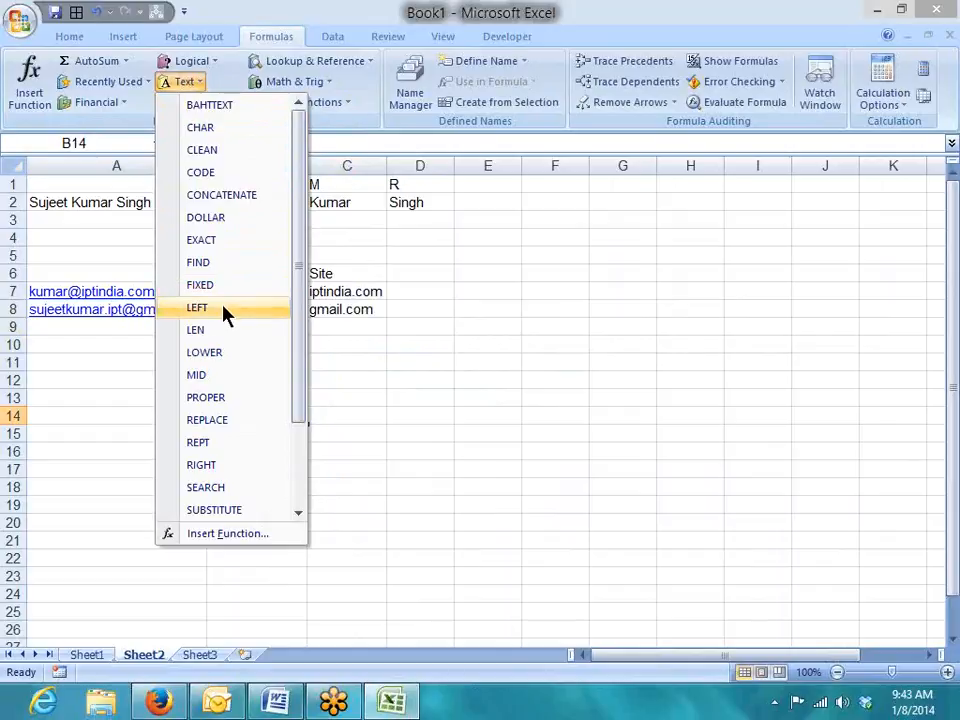
click(384, 418)
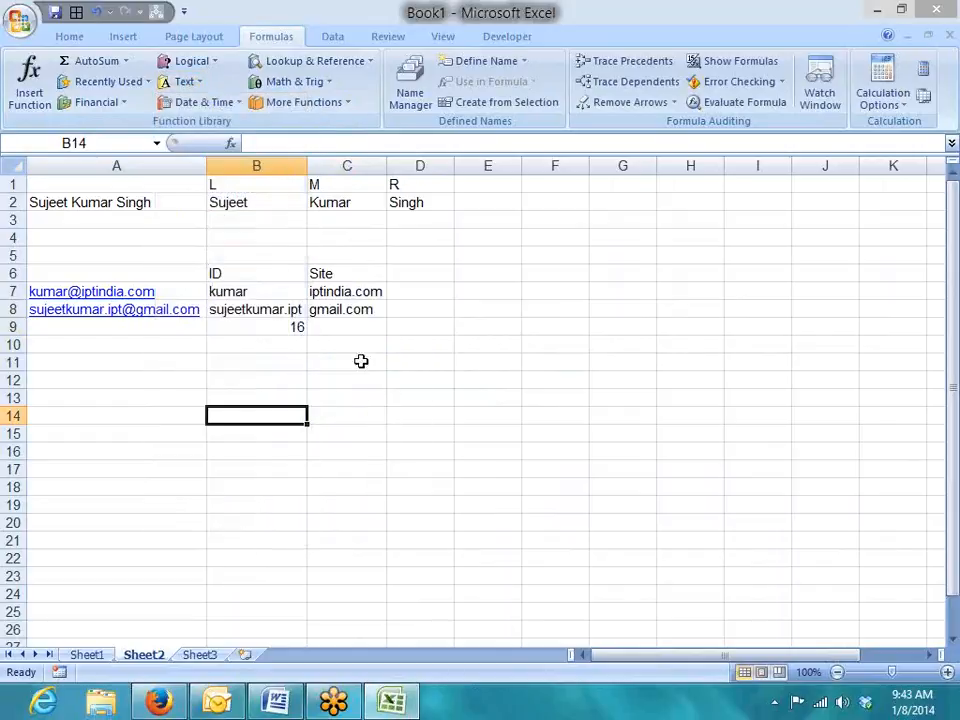
click(358, 328)
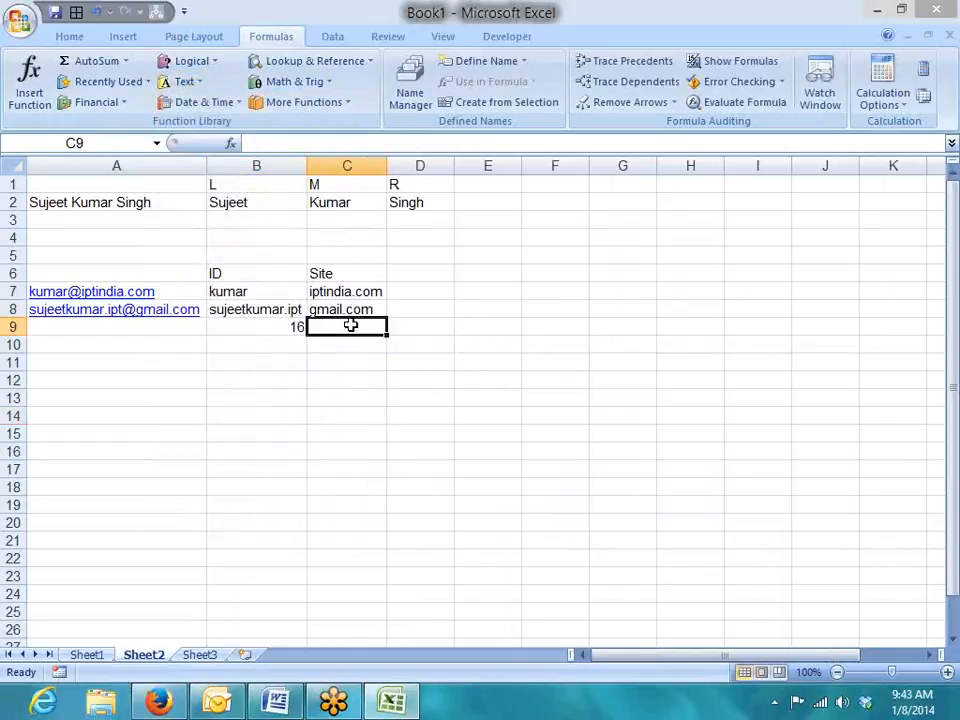
Enter =UPPER(C8) in C9 to show GMAIL.COM, replacing a first LOWER attempt.
text(=lo)
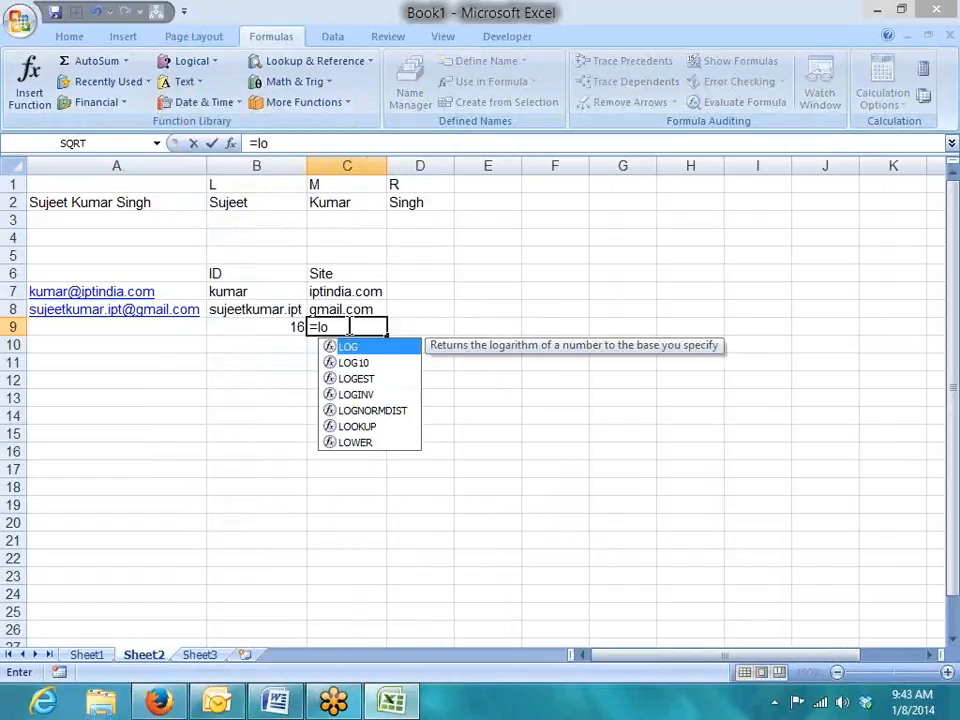
text(w)
key(Tab)
key(Up)
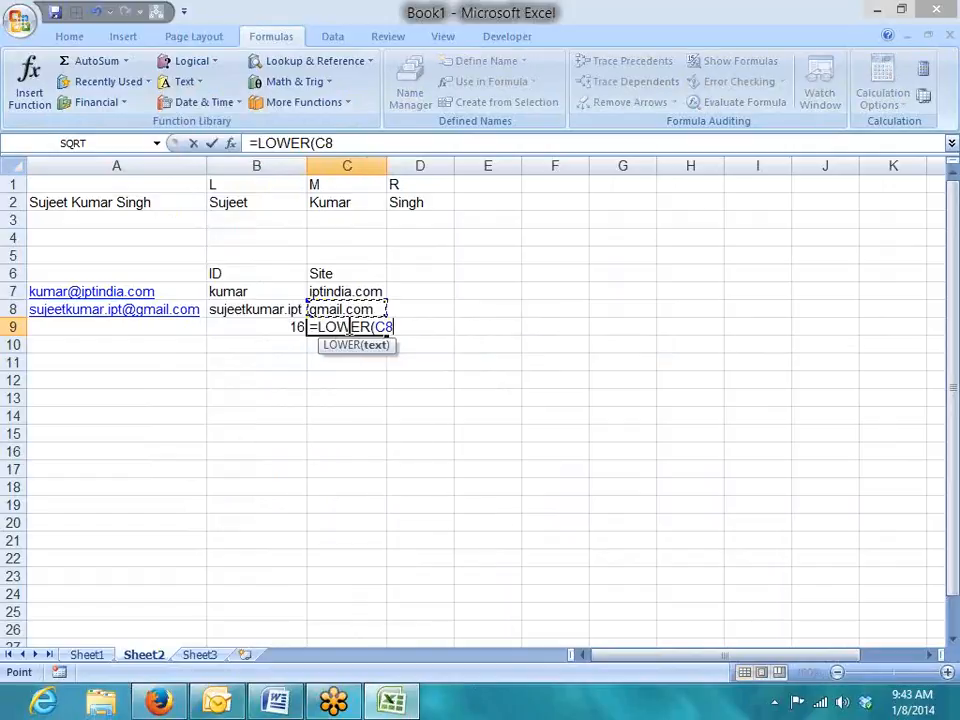
key(Return)
click(349, 326)
key(Delete)
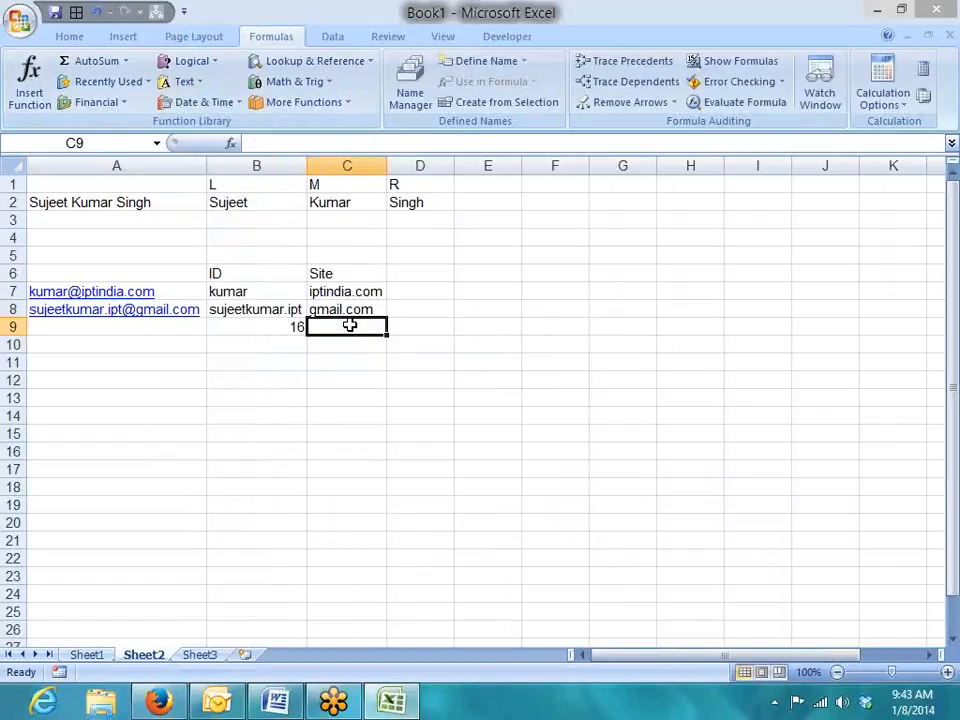
text(=up)
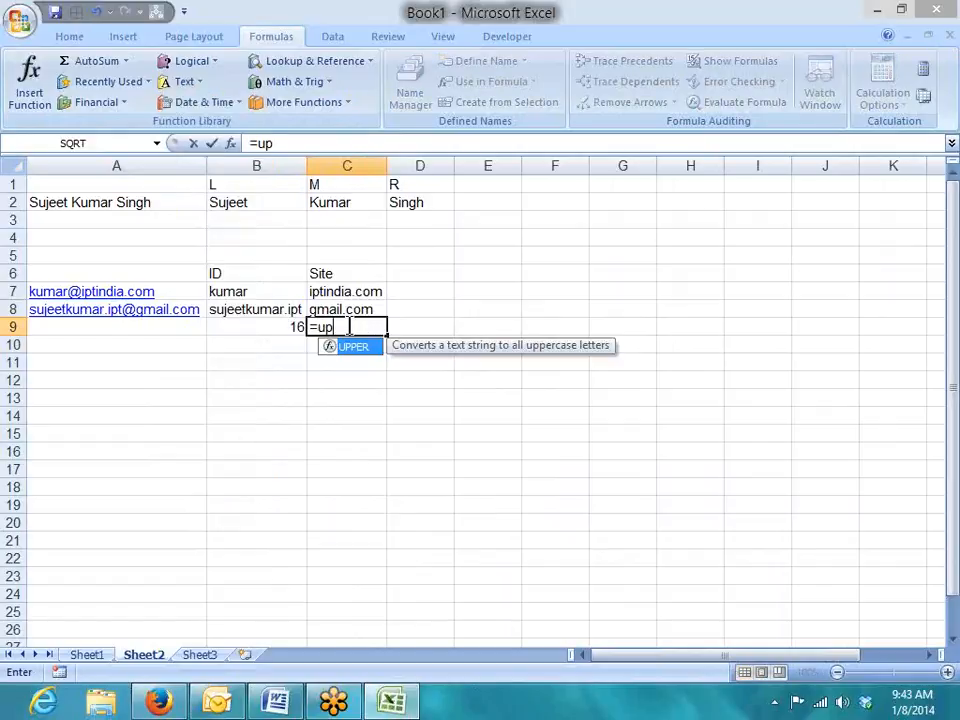
key(Tab)
click(345, 310)
key(Return)
click(347, 327)
key(Down)
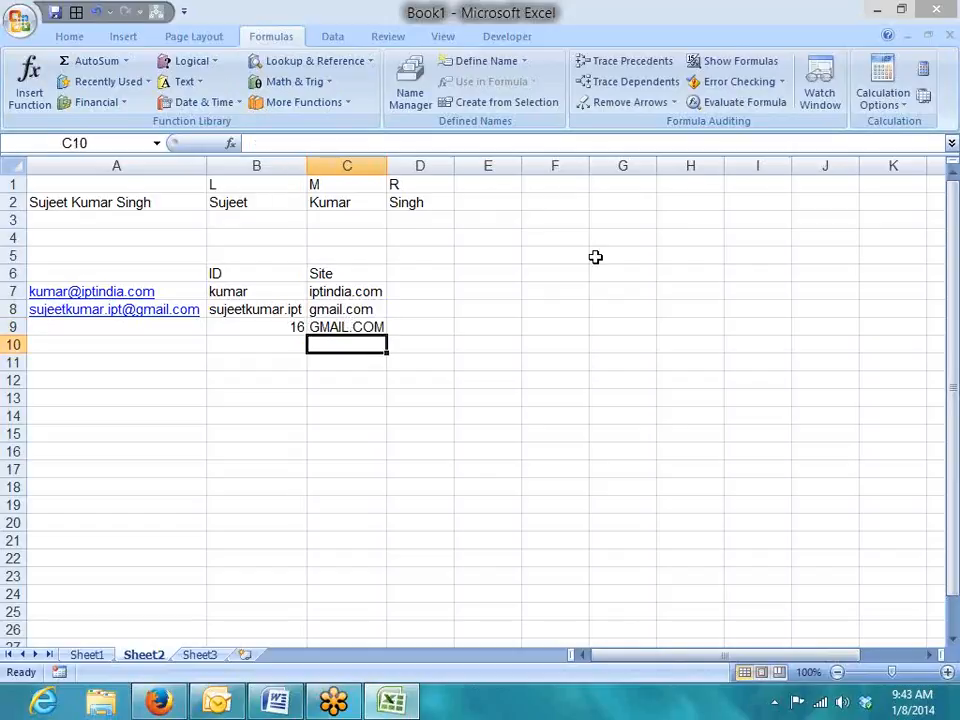
Enter =LOWER(C9) in C10 to show gmail.com.
text(=lo)
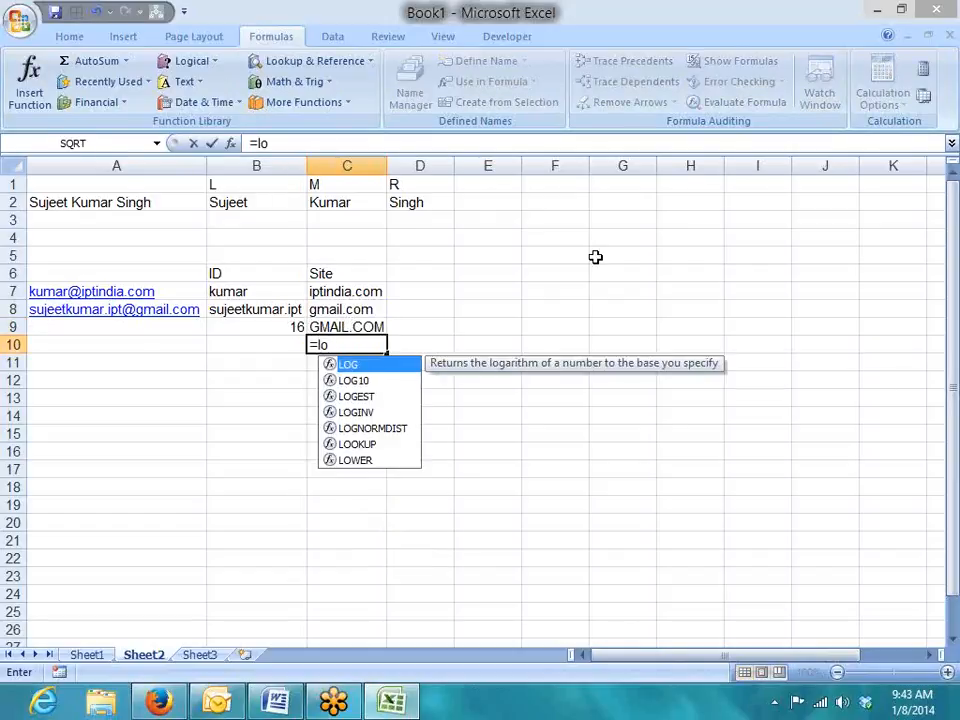
key(Down)
key(Down)
key(Down)
key(Down)
key(Down)
key(Down)
key(Tab)
key(Up)
key(Return)
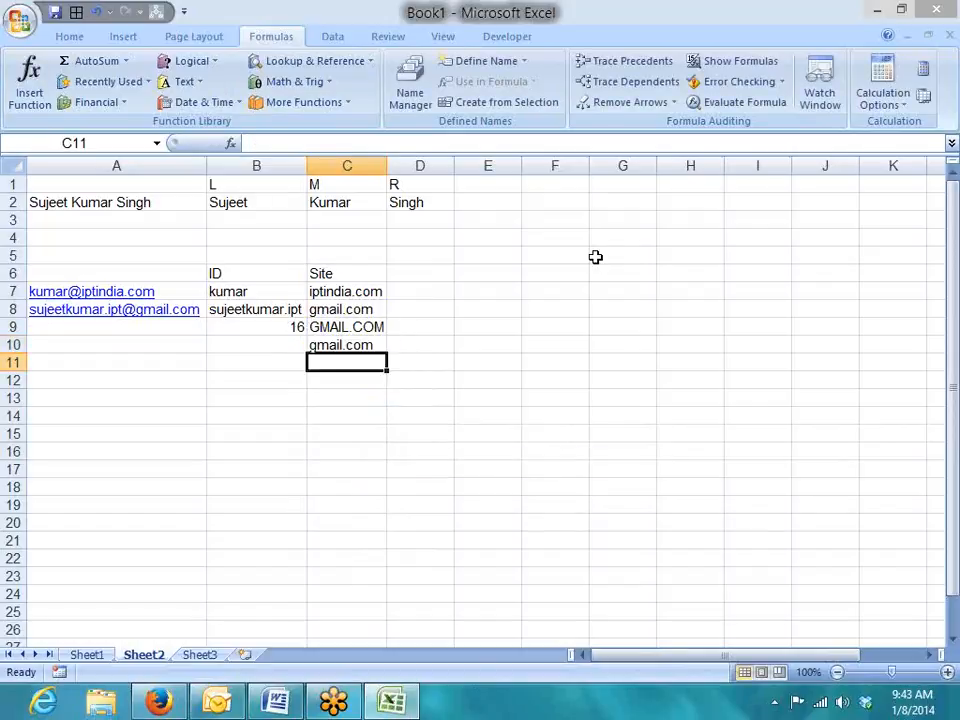
Enter =PROPER(C10) in C11 to show Gmail.Com.
text(=p)
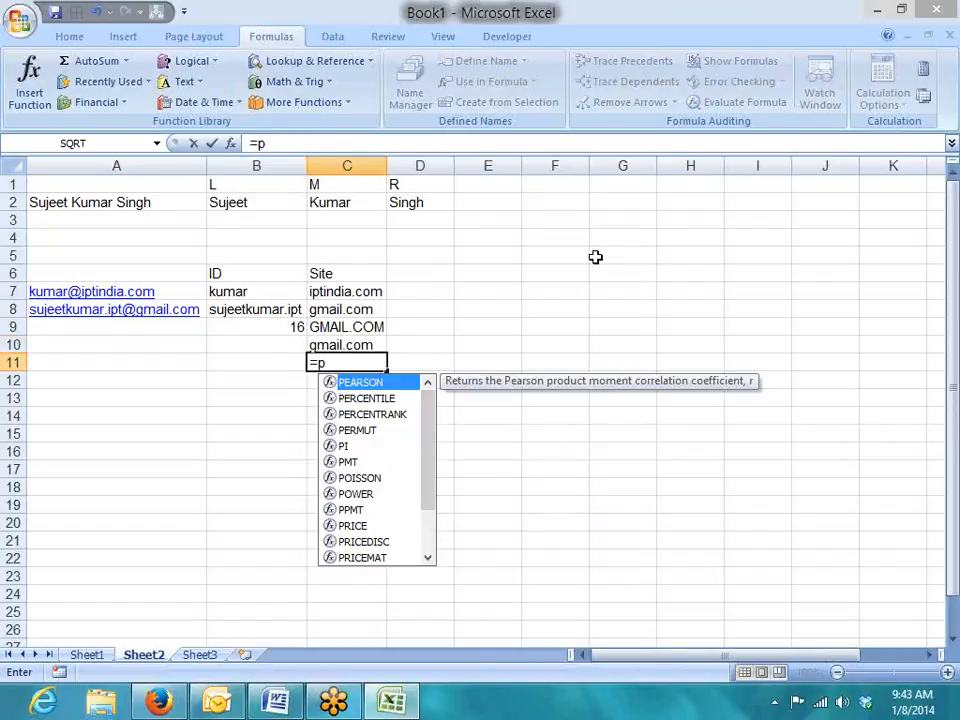
text(r)
key(Down)
key(Down)
key(Down)
key(Down)
key(Down)
key(Tab)
key(Up)
key(Return)
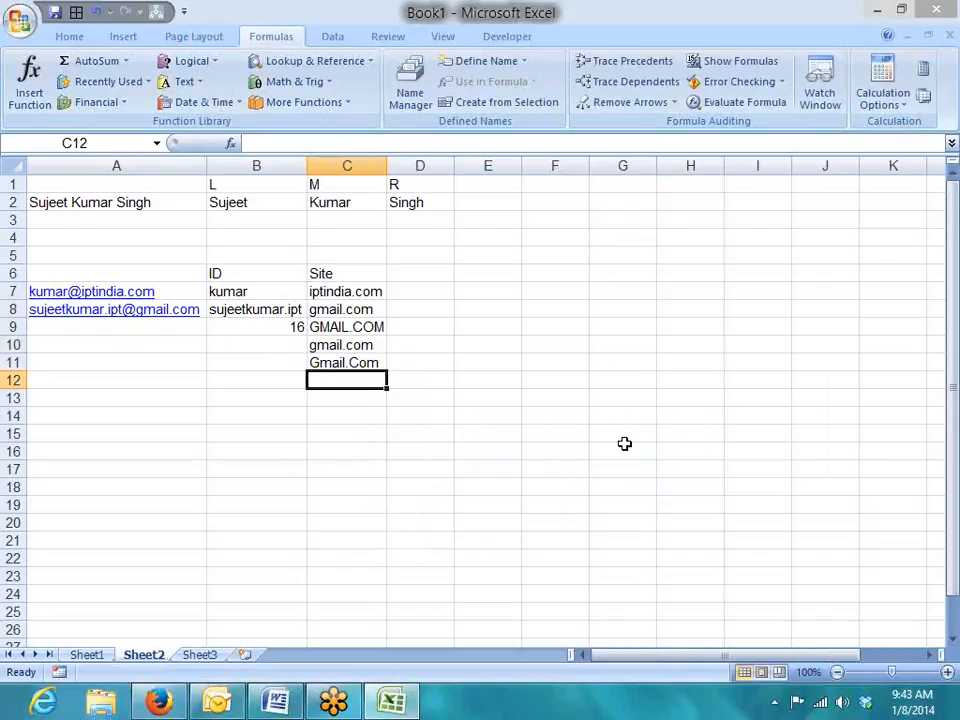
Glance at the Text function list, then enter the sample letter A in A16.
click(184, 81)
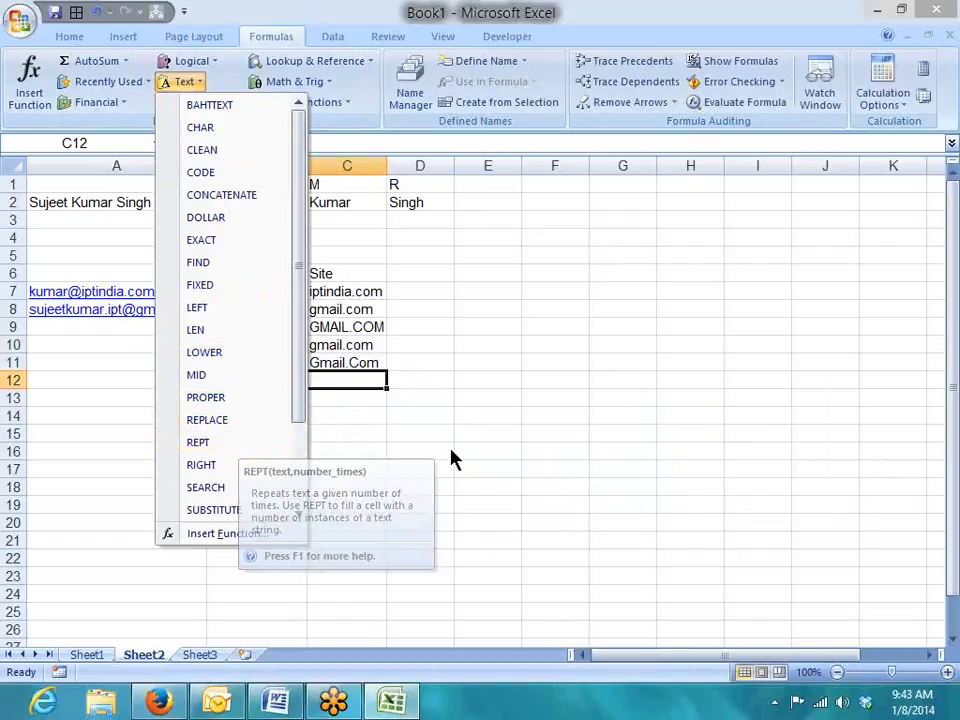
click(228, 455)
click(150, 451)
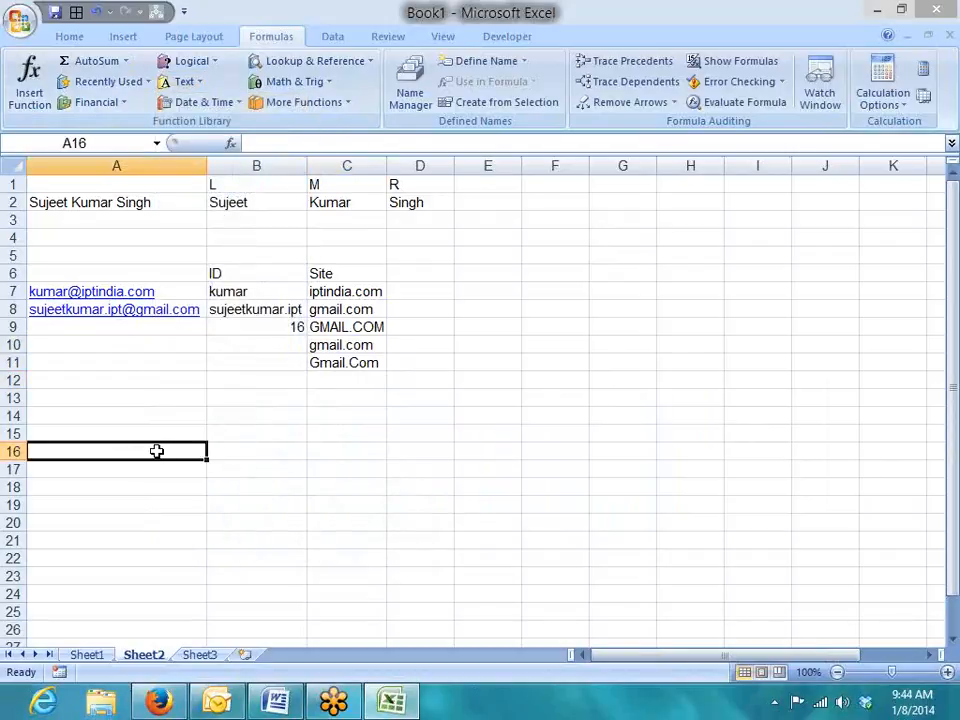
text(A)
key(Tab)
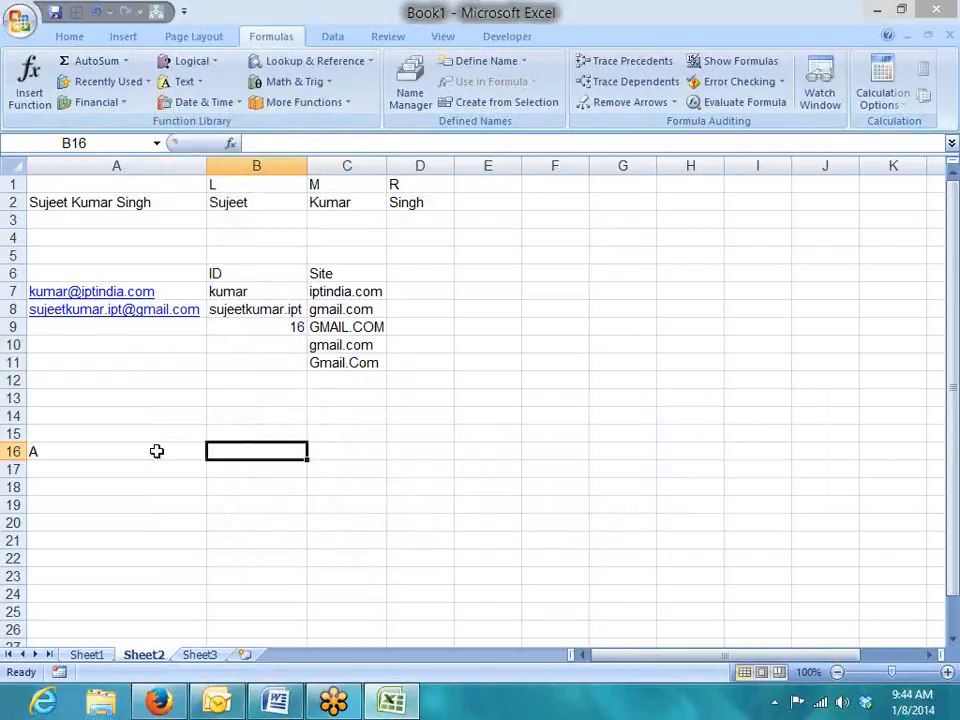
Enter =REPT(A16,5) in B16 to repeat the letter A five times as AAAAA.
text(=re)
key(Down)
key(Down)
key(Tab)
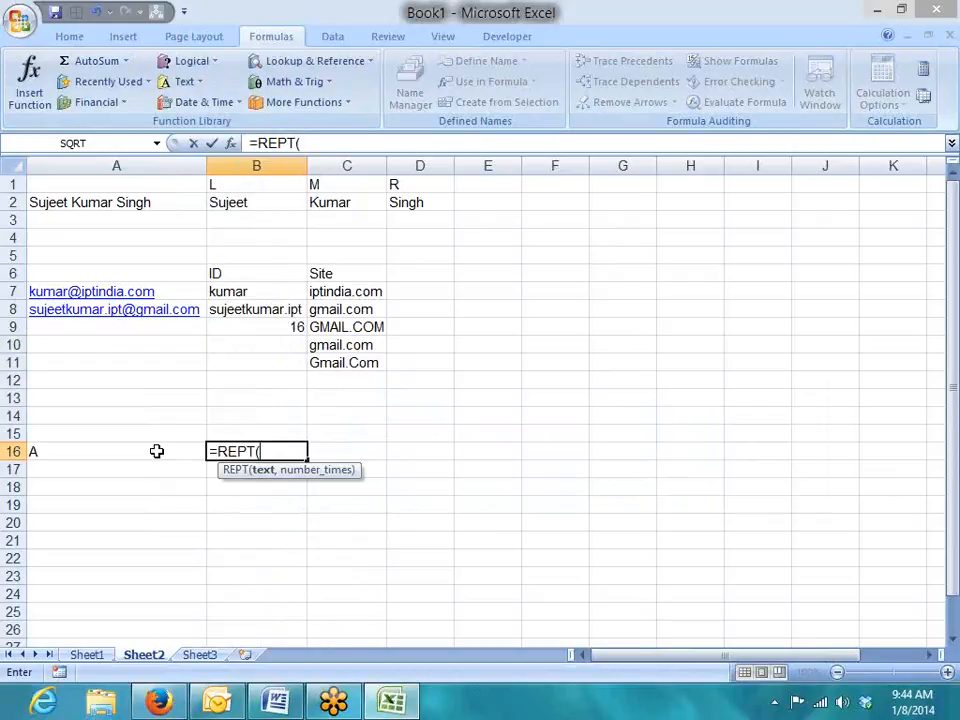
click(156, 451)
text(,5)
key(Return)
key(Up)
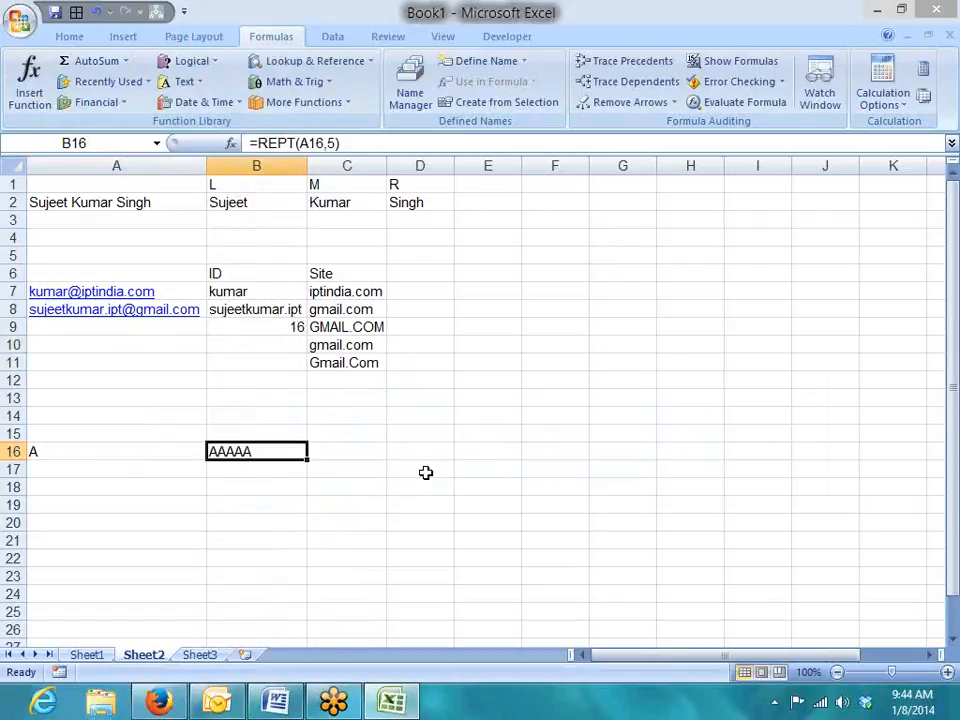
click(320, 492)
click(200, 82)
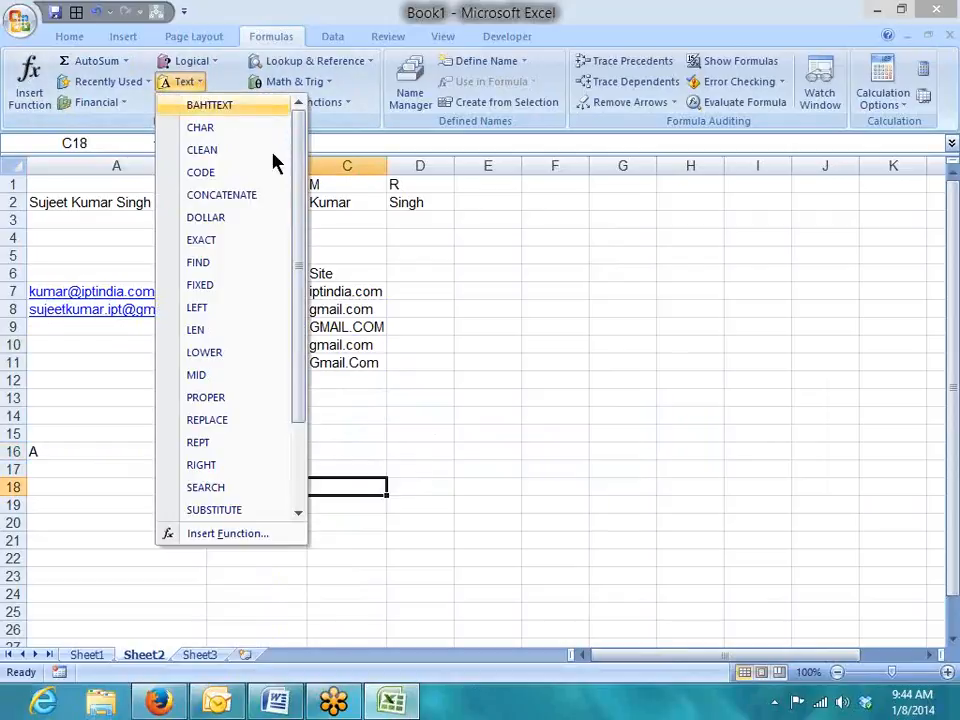
Fill E4:E13 with sample values asd, 545, asd4, 5, 5, 5, w, wqe, wqe, 52.
drag(296, 226, 223, 336)
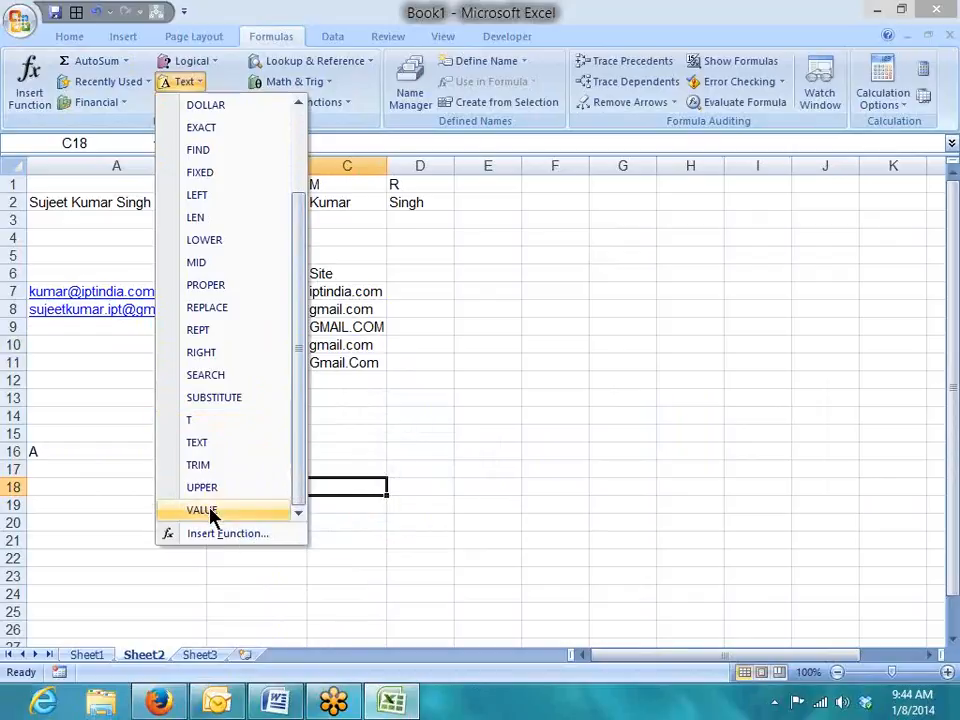
click(487, 276)
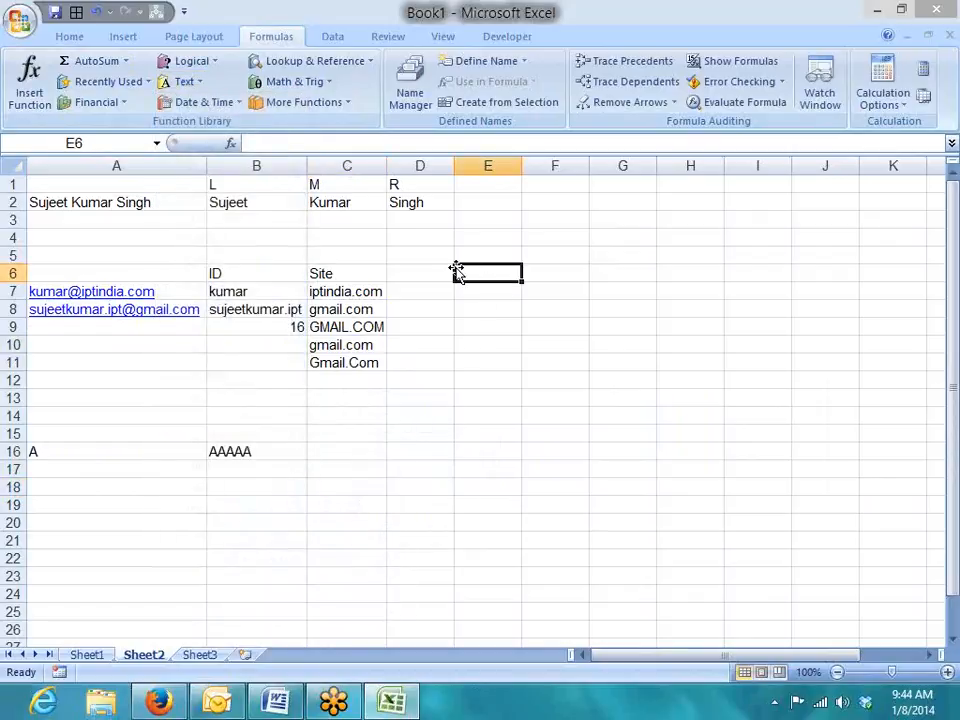
key(Up)
key(Up)
text(asd)
key(Return)
text(545)
key(Return)
text(asd4)
key(Return)
text(5)
key(Return)
text(5)
key(Return)
text(5)
key(Return)
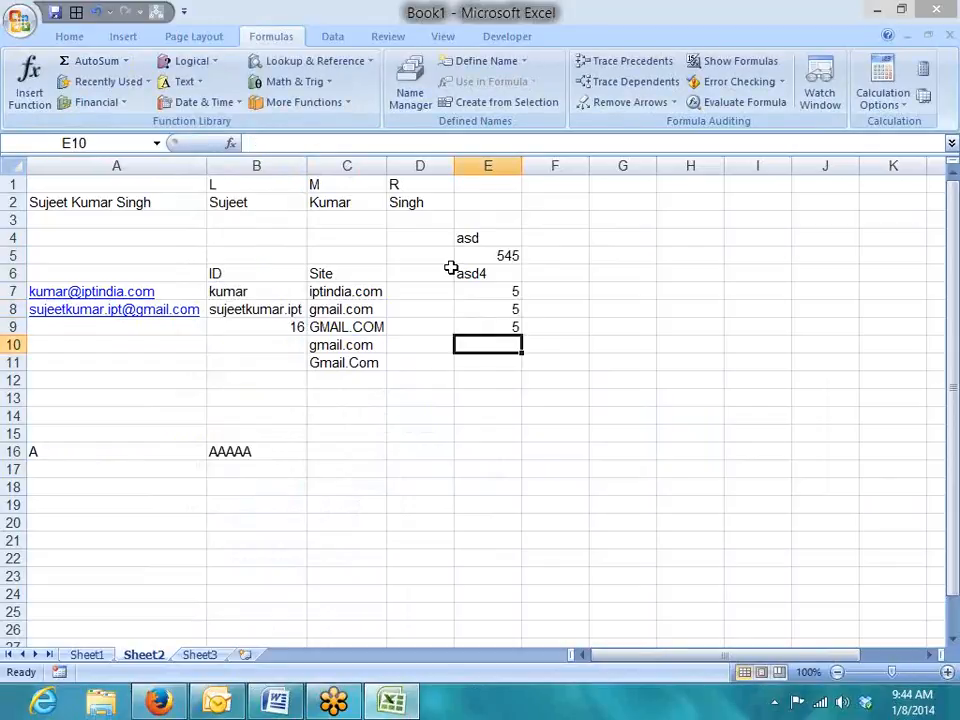
text(w)
key(Return)
text(wqe)
key(Return)
text(wqe)
key(Return)
text(5)
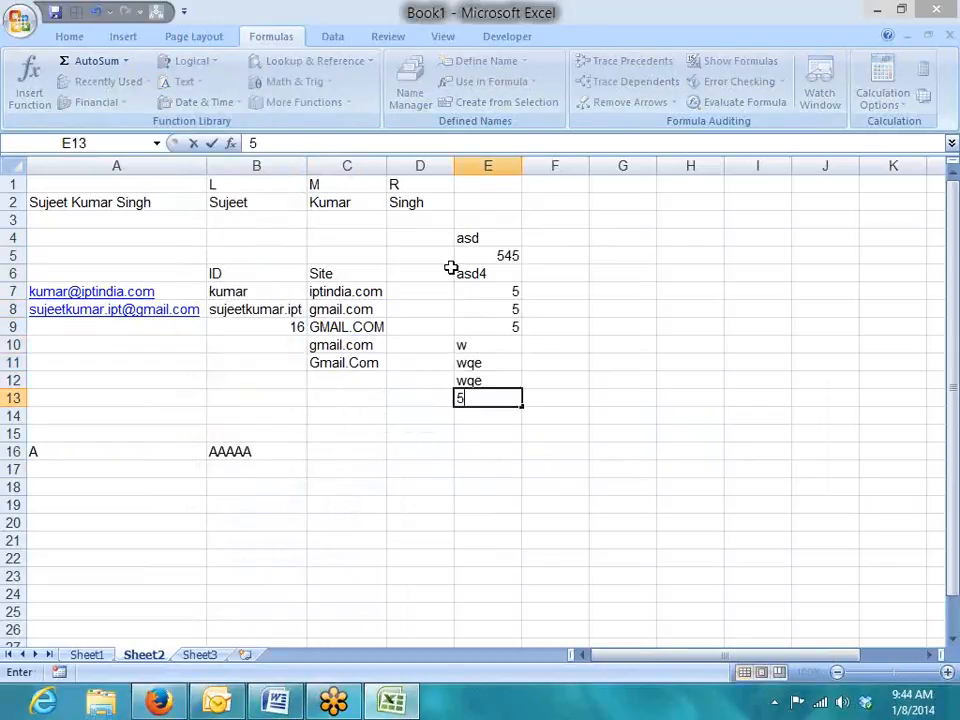
text(2)
key(Return)
Enter =T(E4) in F4 and fill it down through F13.
key(Up)
key(ctrl+Up)
key(ctrl+Up)
key(Right)
key(Down)
key(Down)
key(Down)
text(=t(E4)
key(Return)
key(Left)
key(ctrl+Down)
key(Right)
key(shift+ctrl+Up)
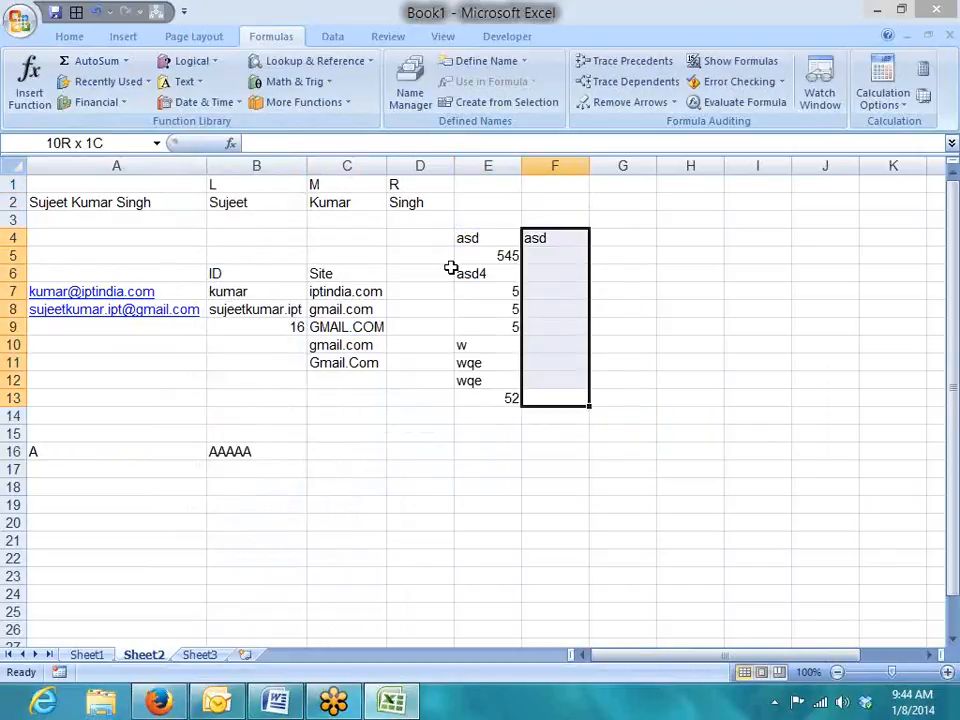
key(ctrl+d)
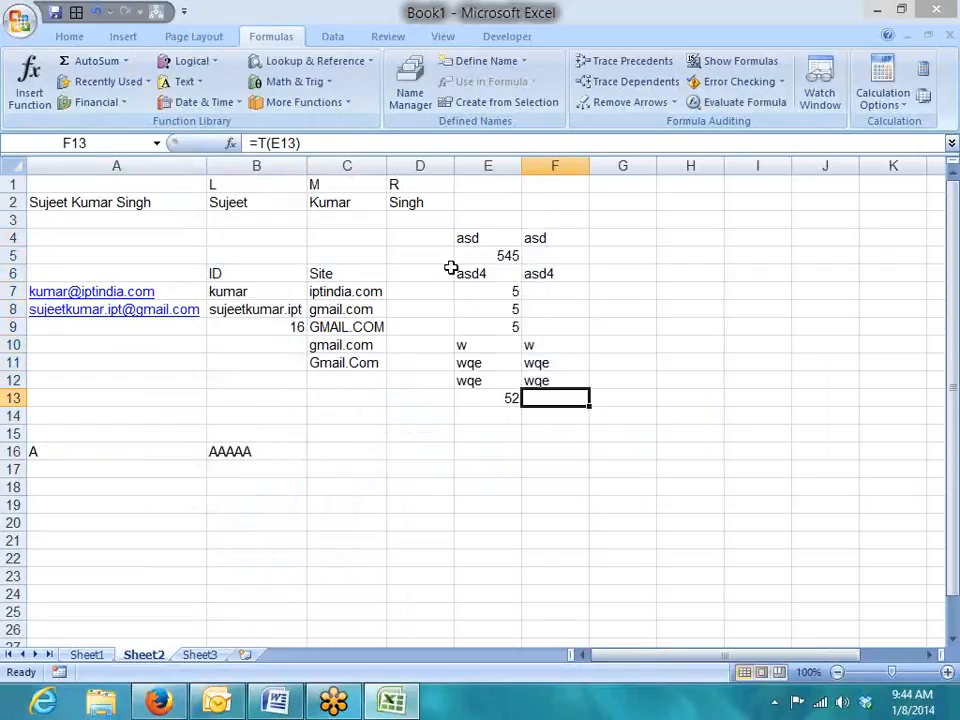
key(Up)
key(Up)
key(Up)
key(Up)
key(Up)
key(Up)
key(Up)
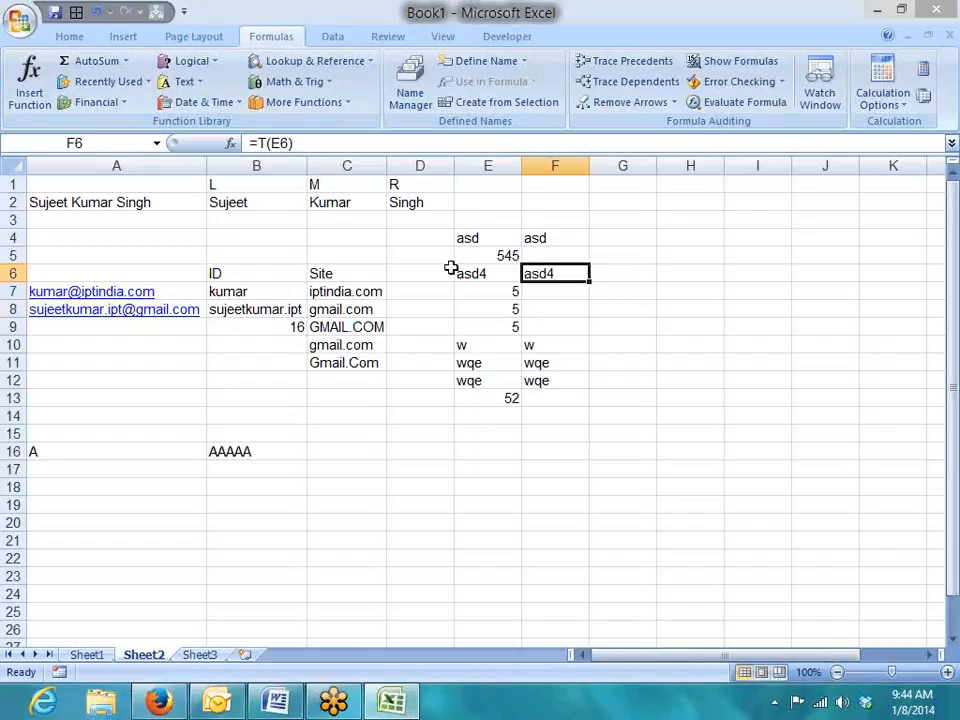
key(Up)
key(Up)
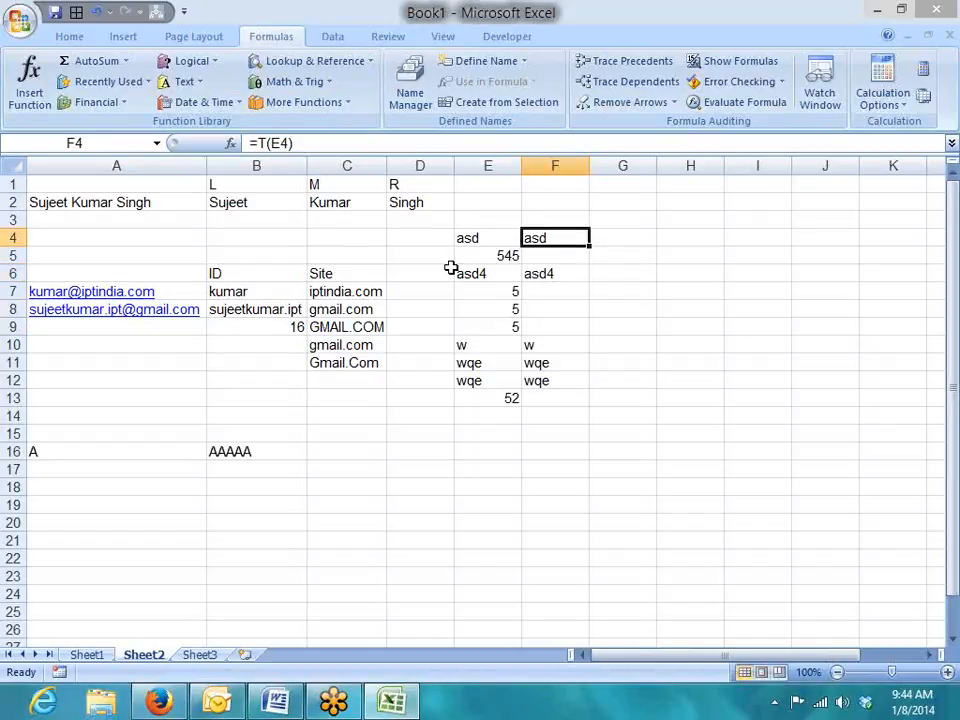
Enter =N(E4) in G4 and fill it down through G13.
key(Right)
text(=n)
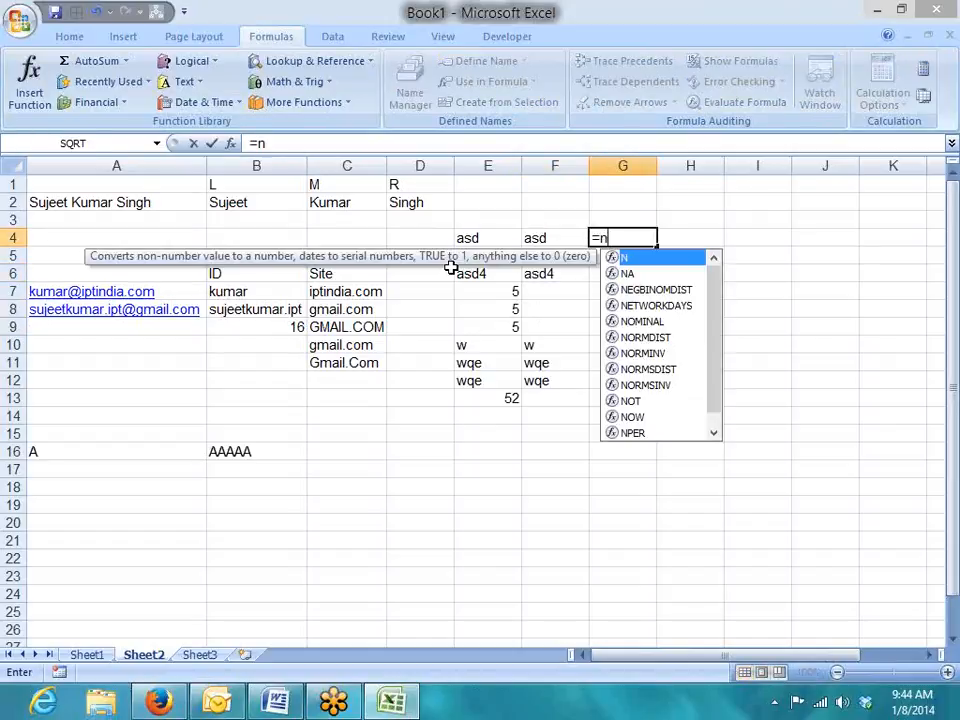
key(Tab)
key(Left)
key(Left)
key(Return)
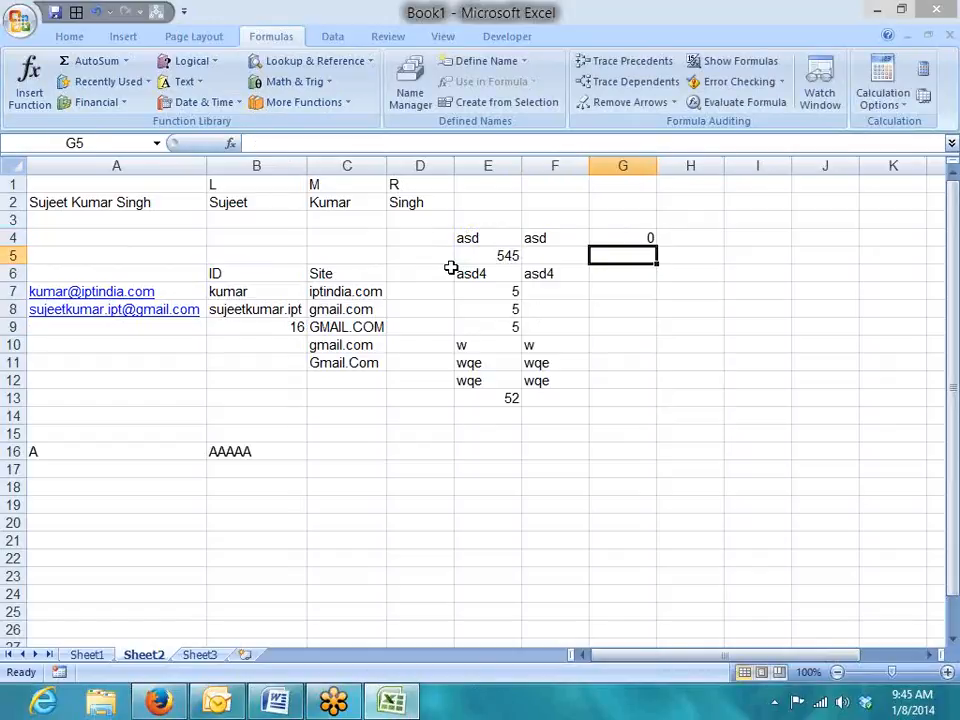
key(Left)
key(Left)
key(ctrl+Down)
key(Right)
key(Right)
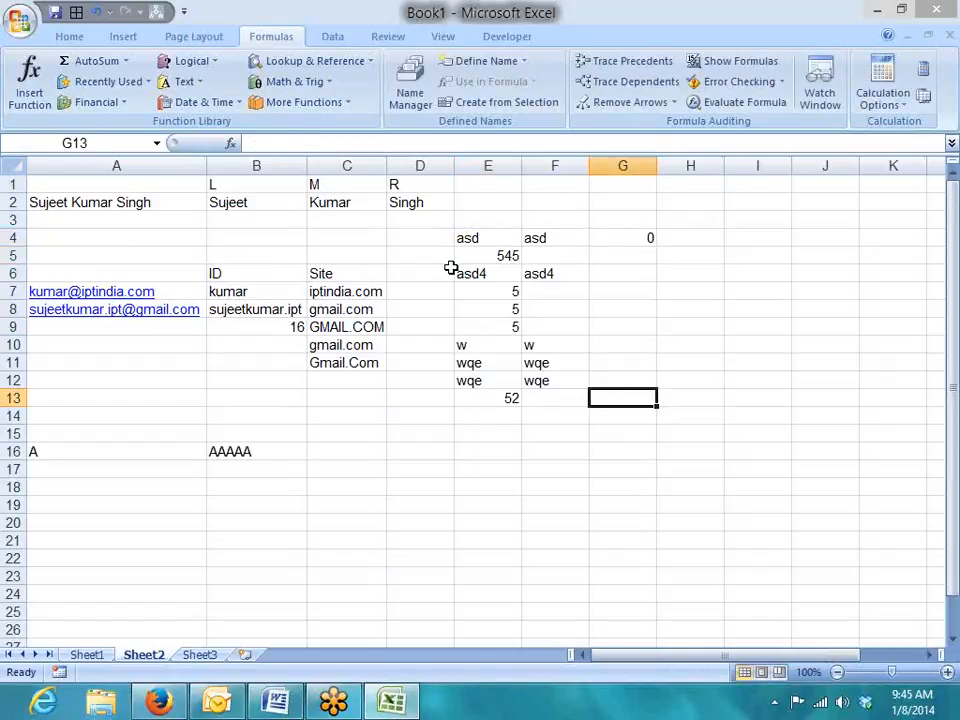
key(ctrl+shift+Up)
key(ctrl+d)
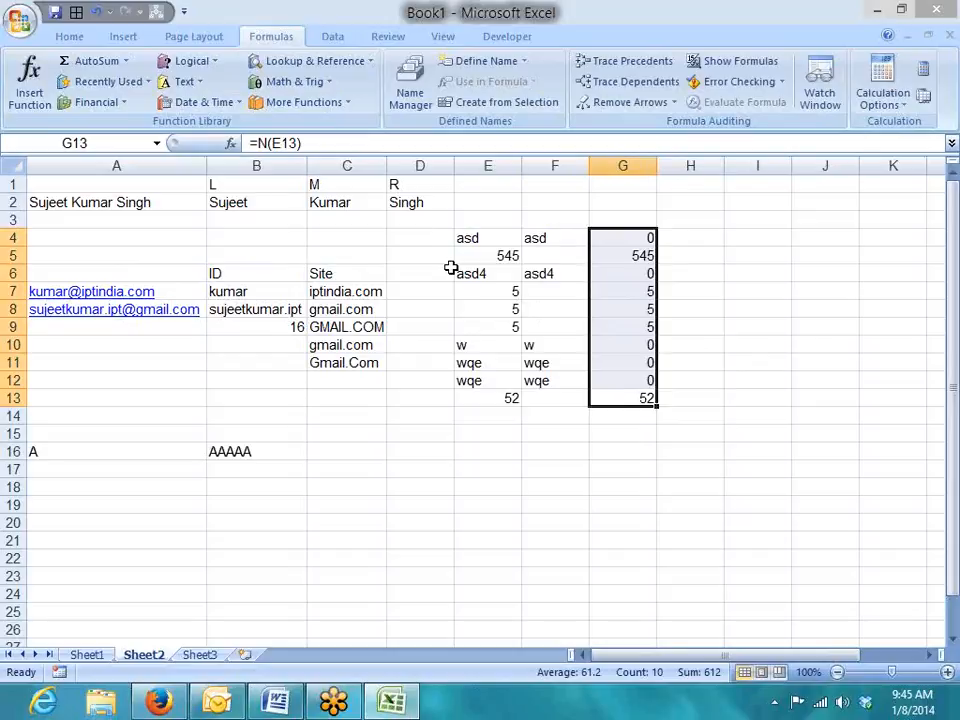
key(Down)
key(Down)
key(Down)
key(Down)
key(Down)
key(Down)
key(Down)
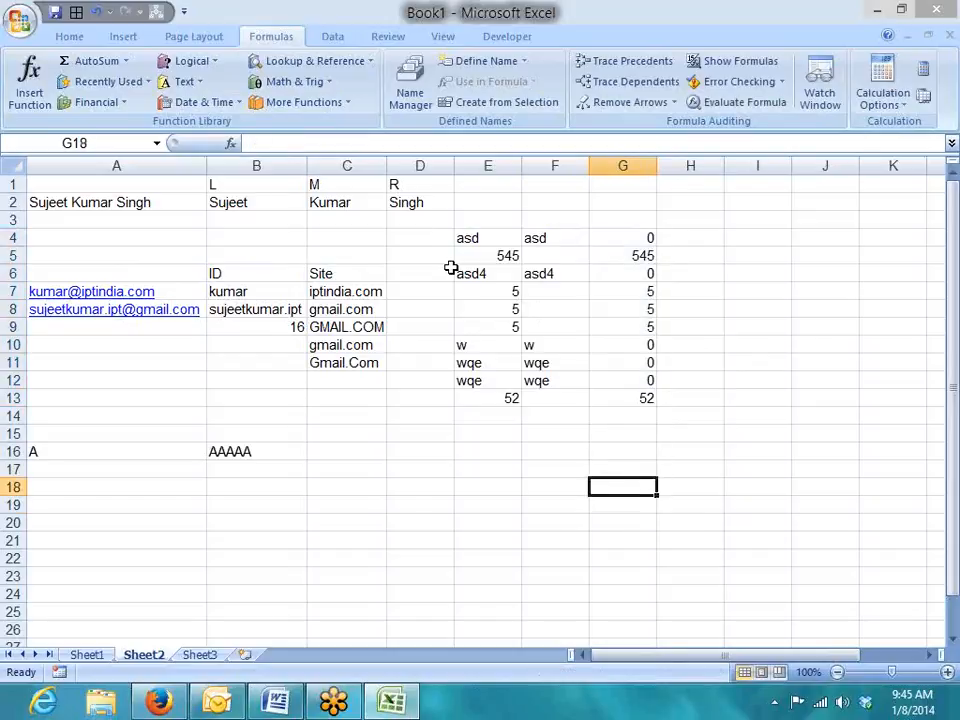
key(Left)
key(Left)
key(Left)
key(Left)
Enter '13415 as text in C19 and ignore its number-stored-as-text error flag.
key(Up)
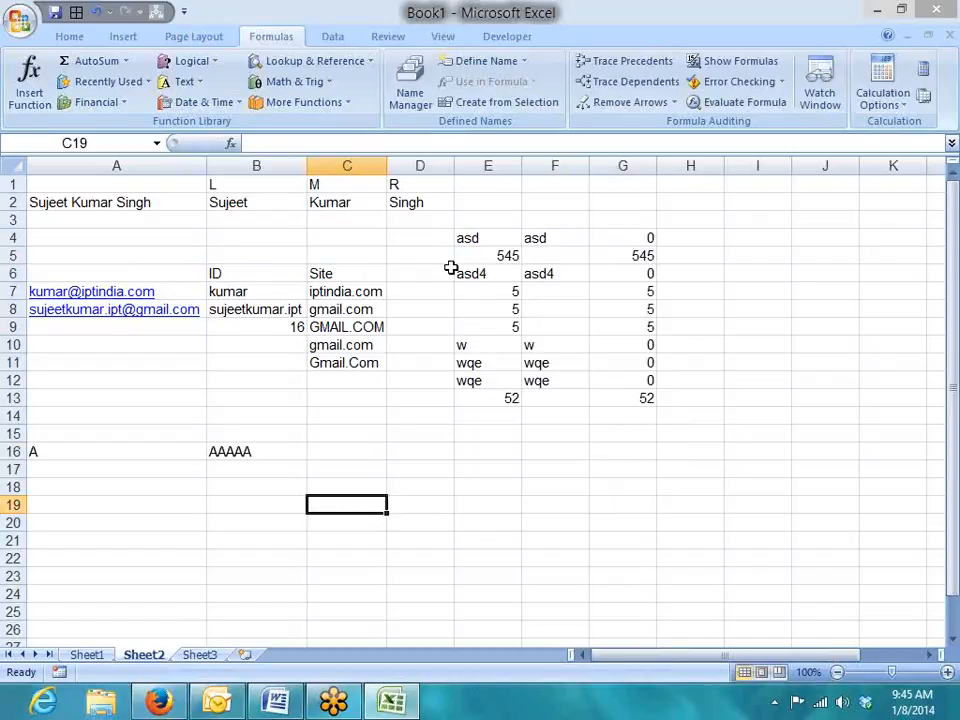
text('13415)
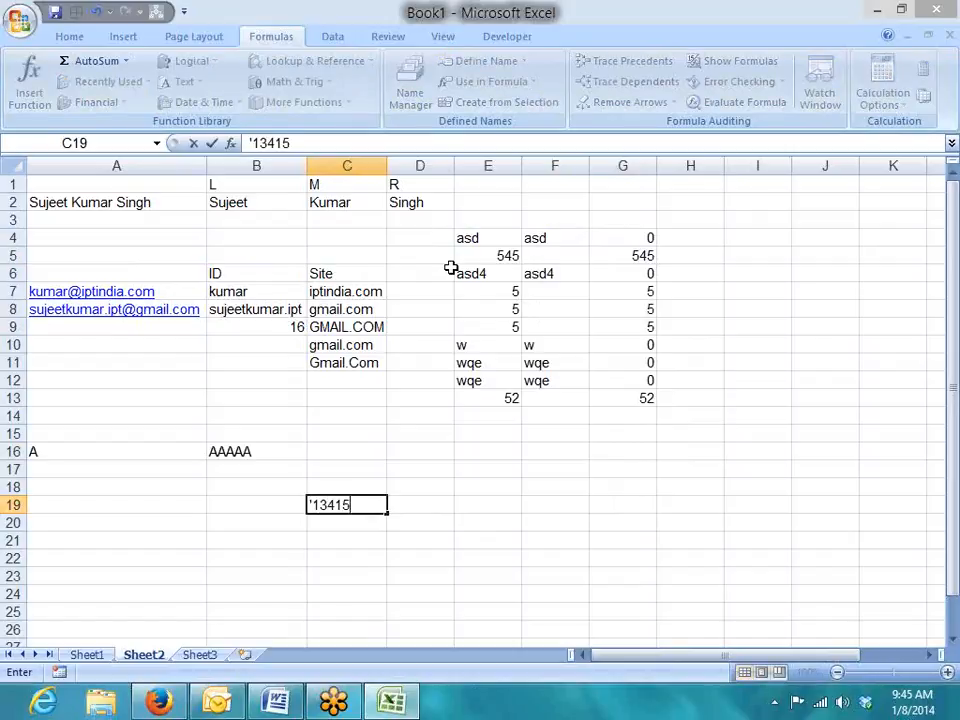
key(Return)
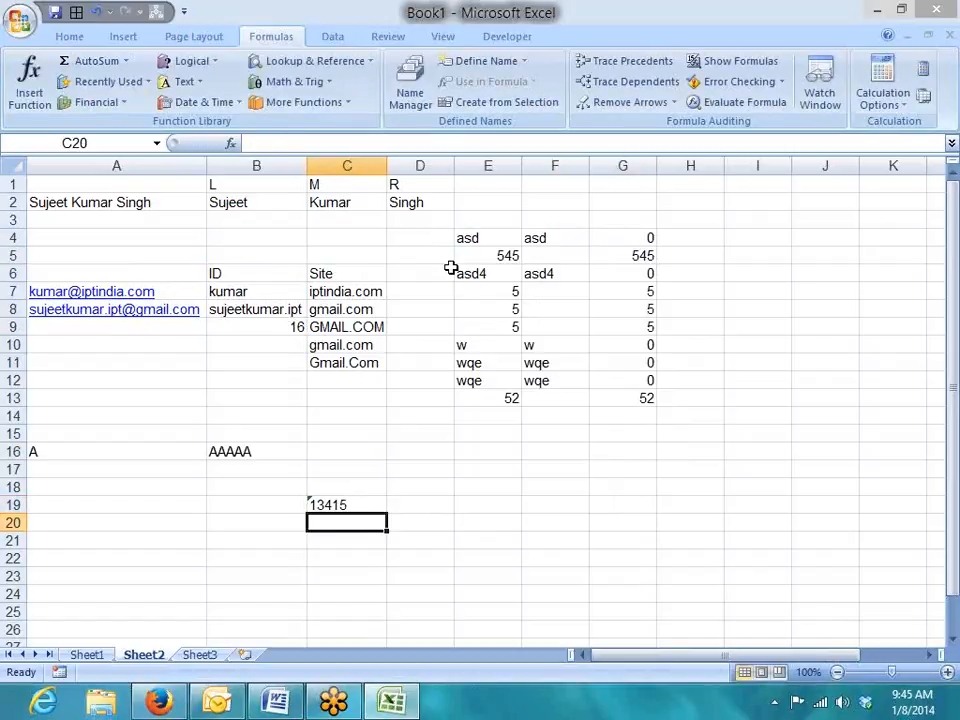
key(Up)
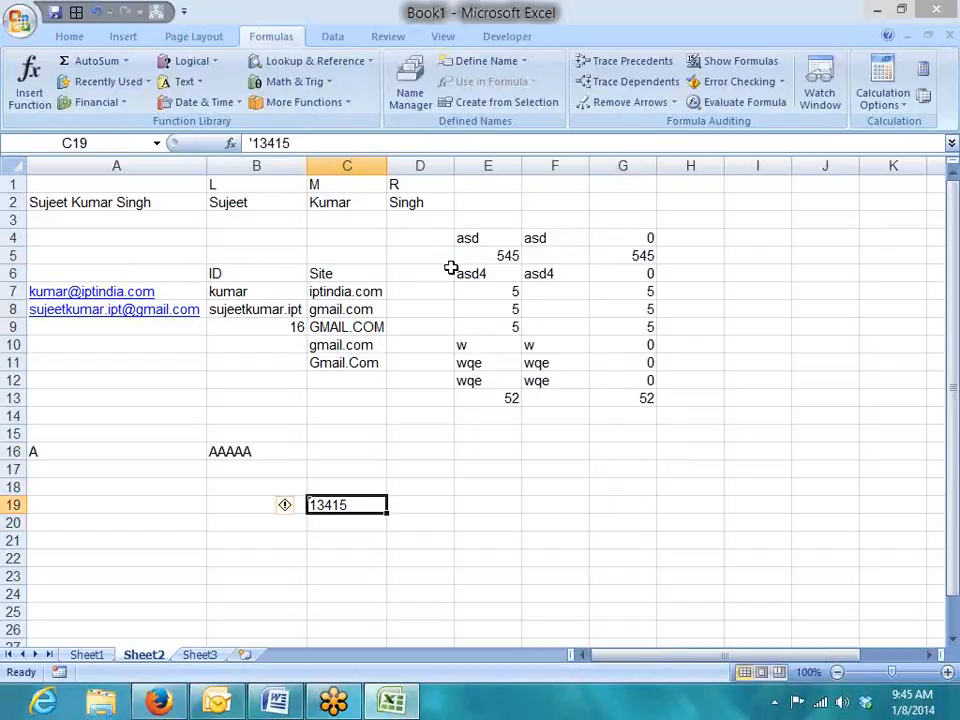
click(293, 507)
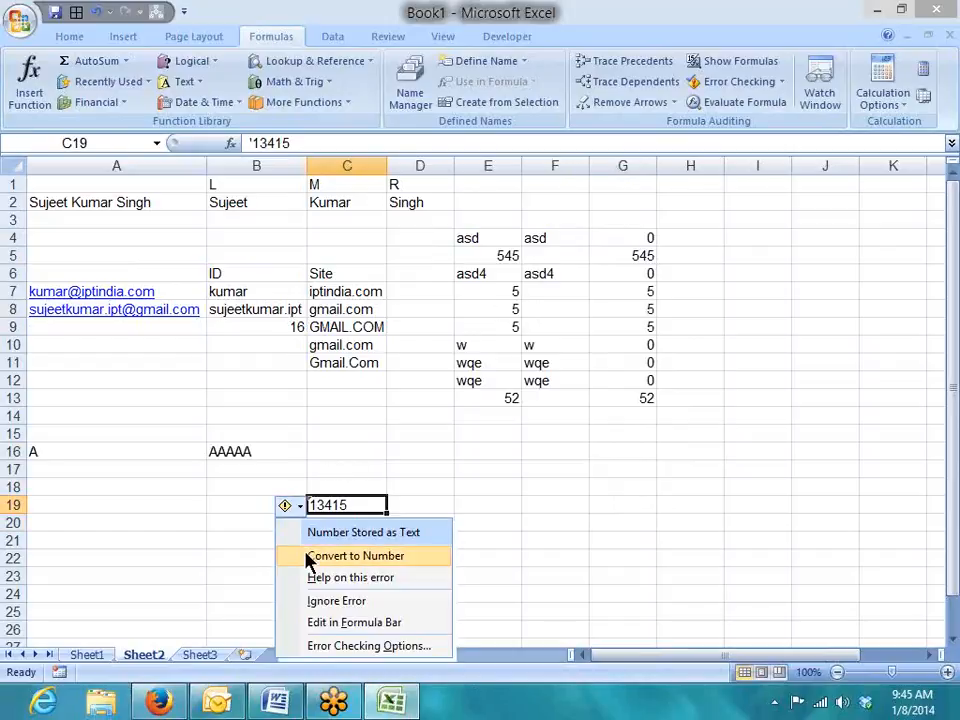
click(315, 601)
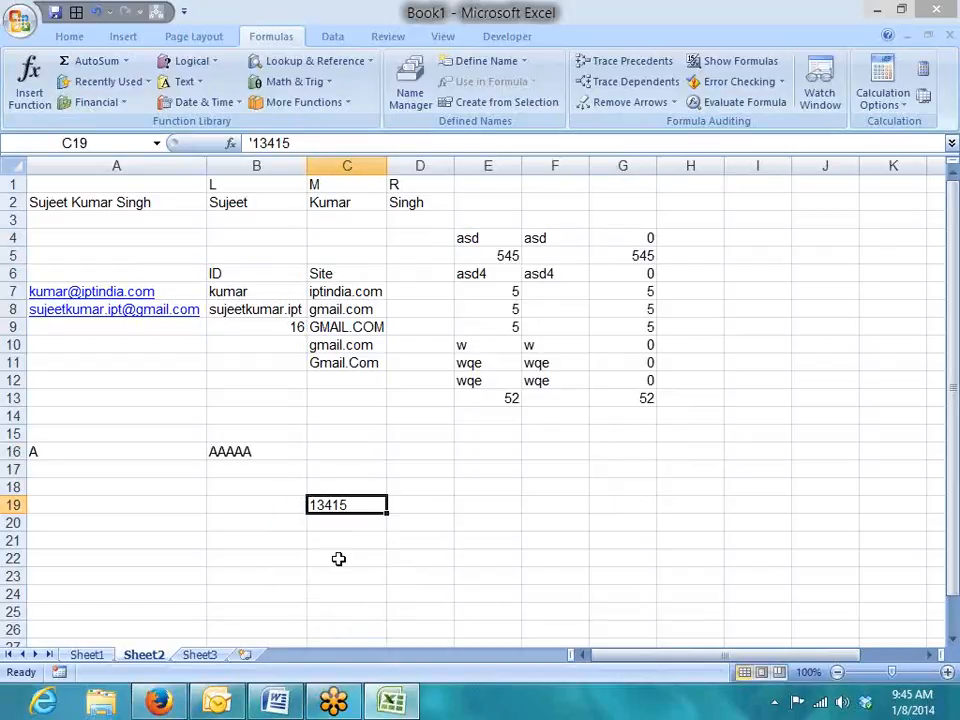
key(Down)
key(Up)
Enter =VALUE(C19) in D19 so it returns the number 13415.
key(Right)
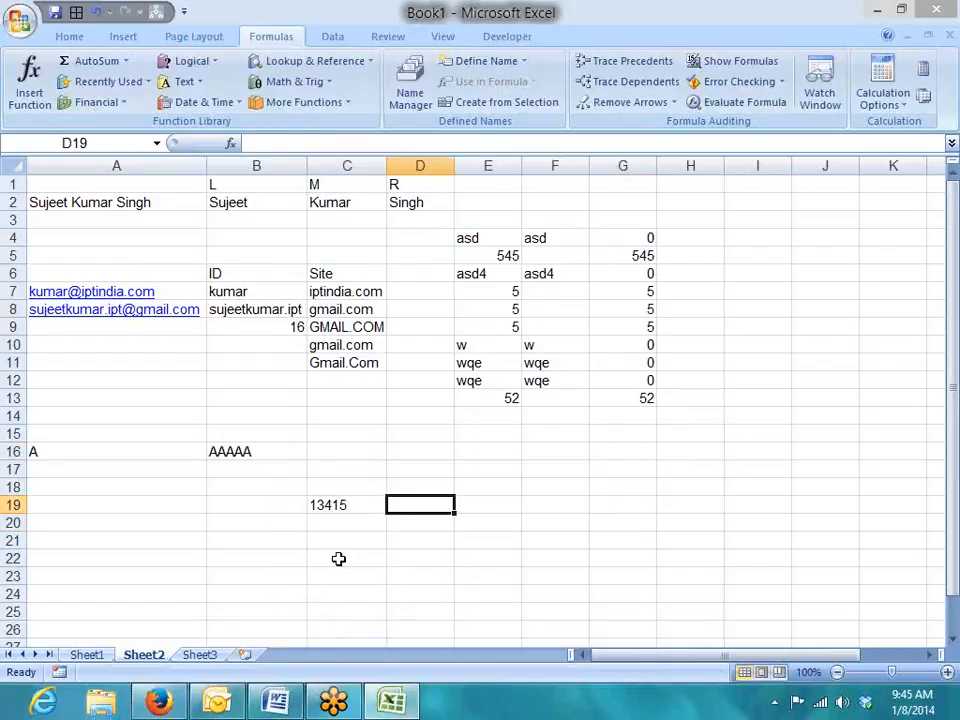
text(=v)
key(Tab)
key(Left)
key(Return)
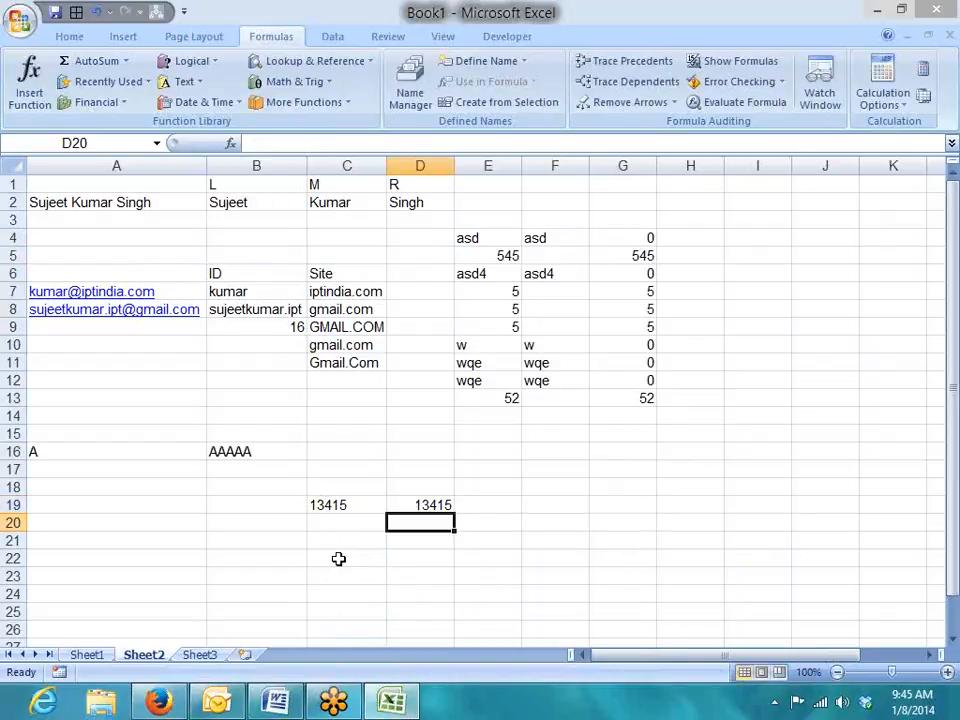
key(Up)
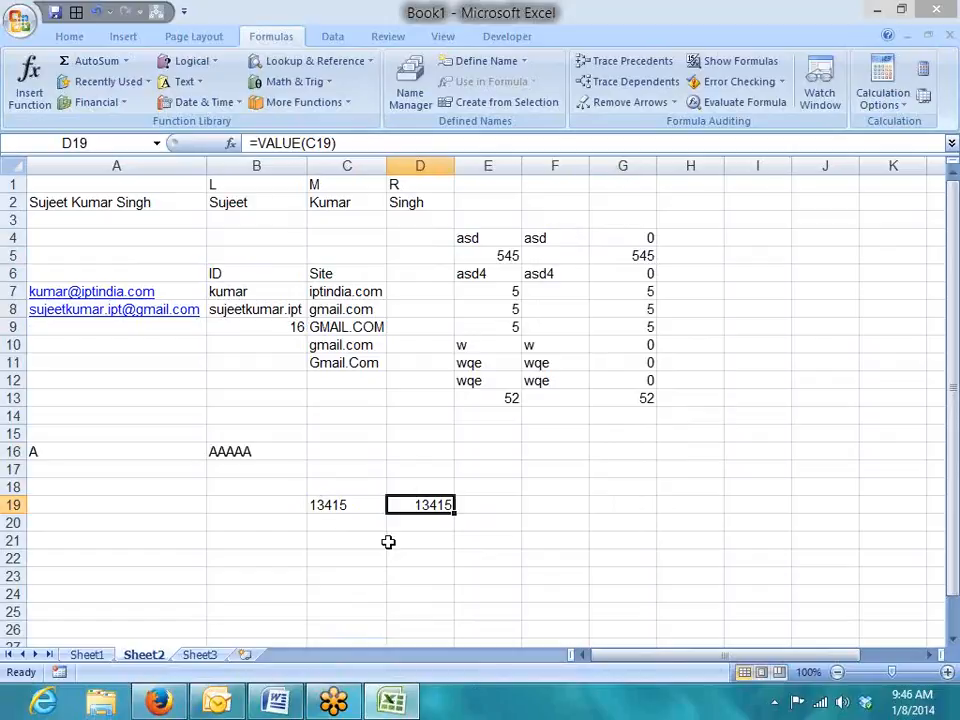
Review the REPT example formula in B16 against its source cell A16.
key(Up)
key(Up)
key(Up)
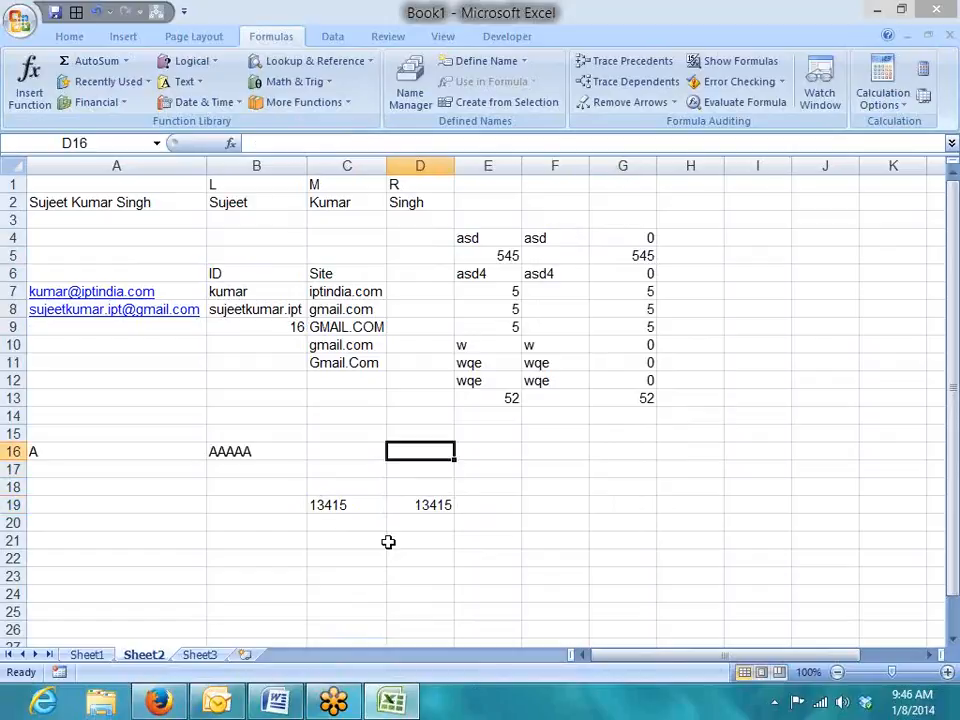
key(Left)
key(Left)
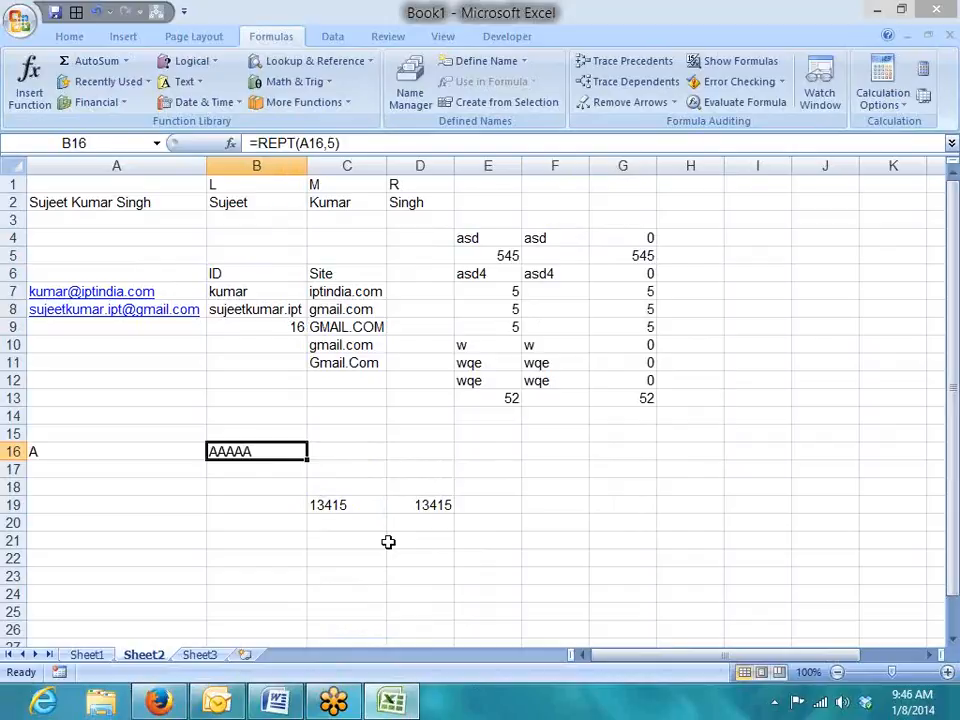
key(Left)
key(Right)
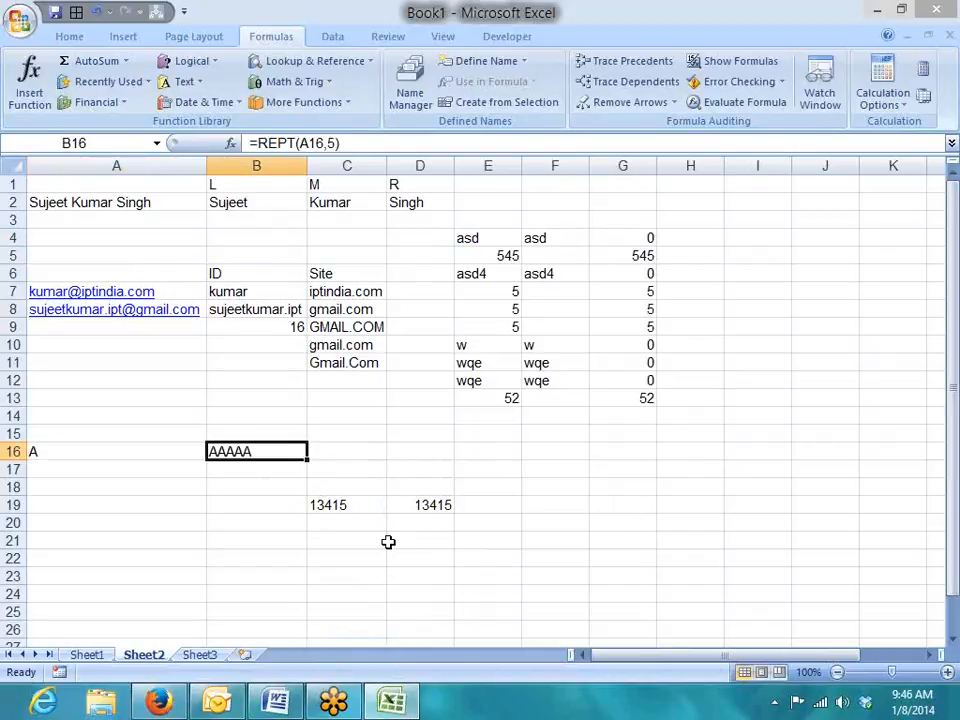